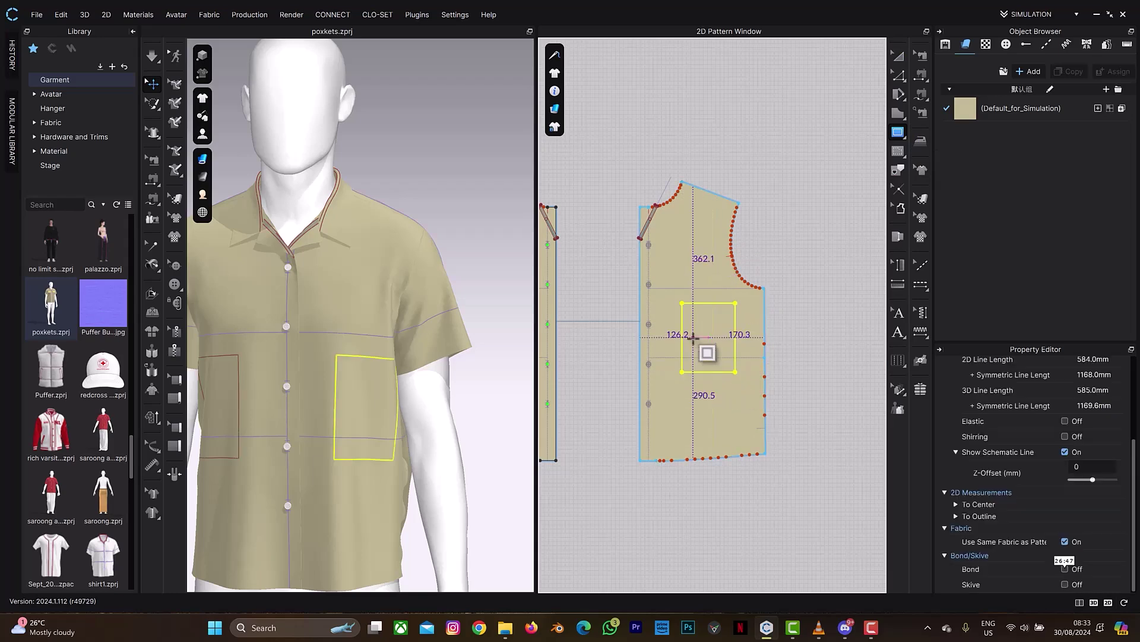
Step: Remove the symmetric link between the front panel that has the selected pocket outline and its mirrored counterpart
{"action": "scroll", "coordinate": [602, 341], "scroll_direction": "down", "scroll_amount": 2}
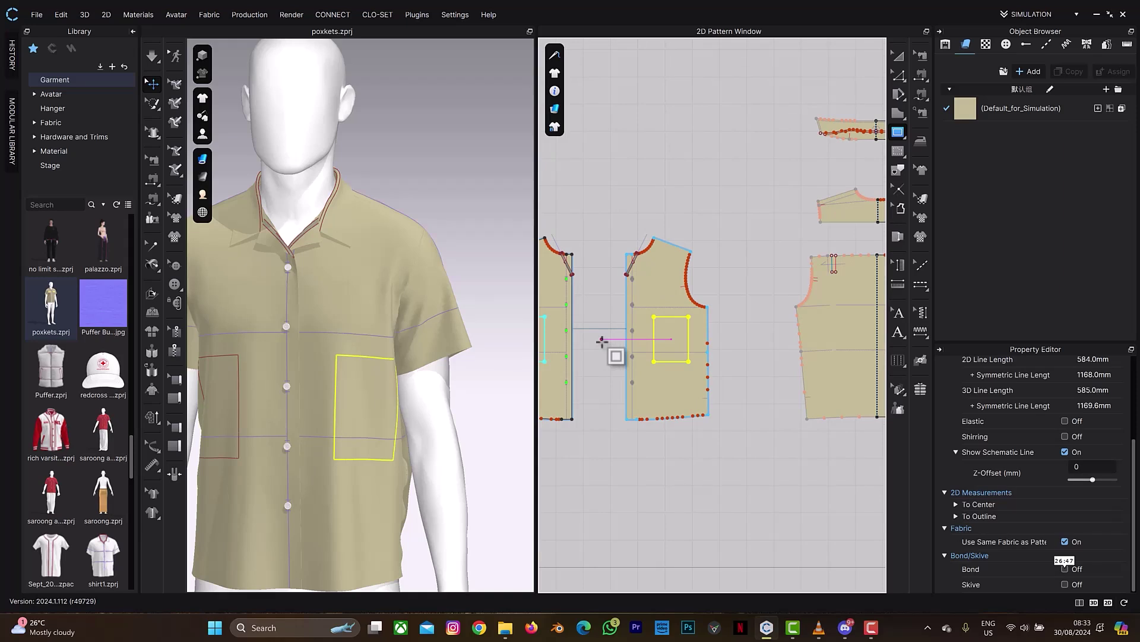
{"action": "key", "text": "a"}
{"action": "left_click", "coordinate": [648, 285]}
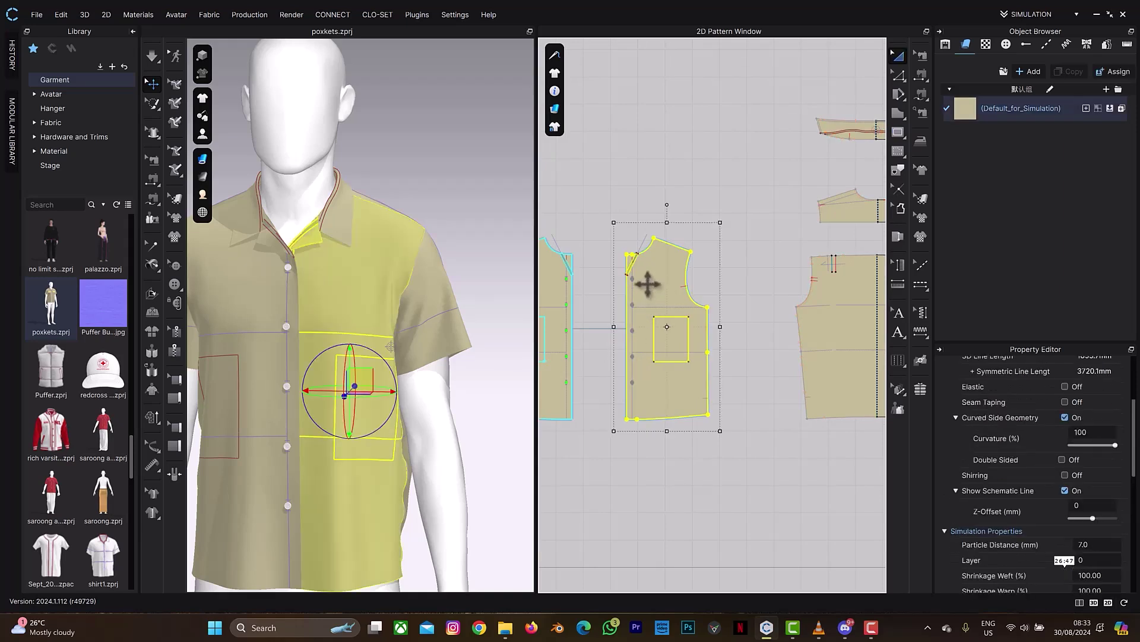
{"action": "right_click", "coordinate": [647, 285]}
{"action": "left_click", "coordinate": [702, 208]}
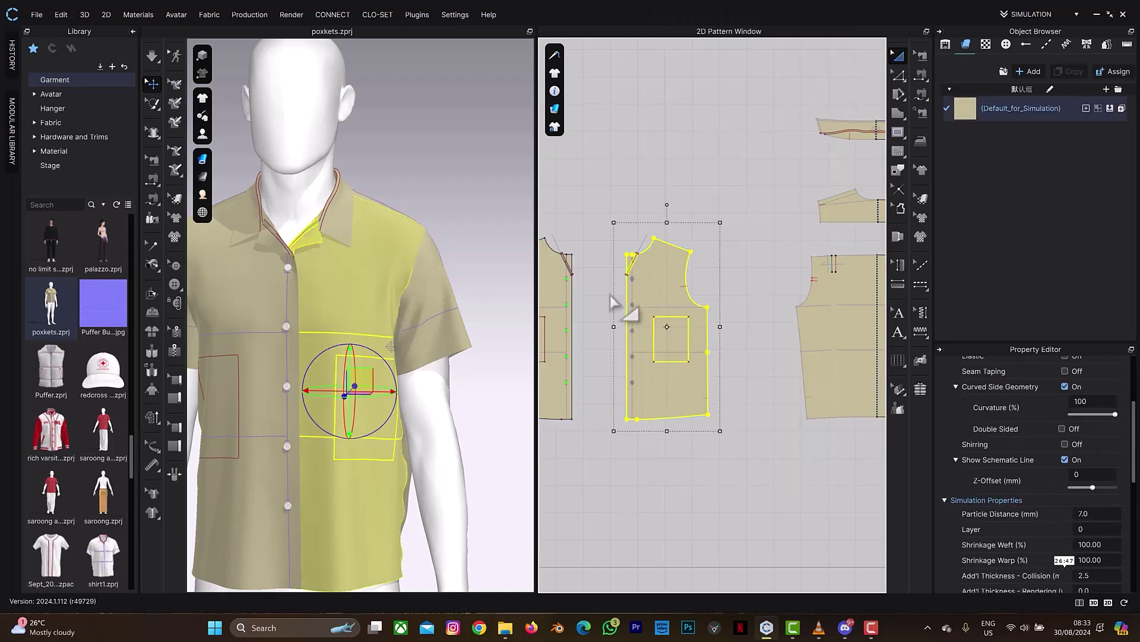
Step: Delete the pocket outline from the opposite front panel, keeping only the one on the avatar's left front
{"action": "right_click_drag", "start_coordinate": [612, 305], "coordinate": [662, 284]}
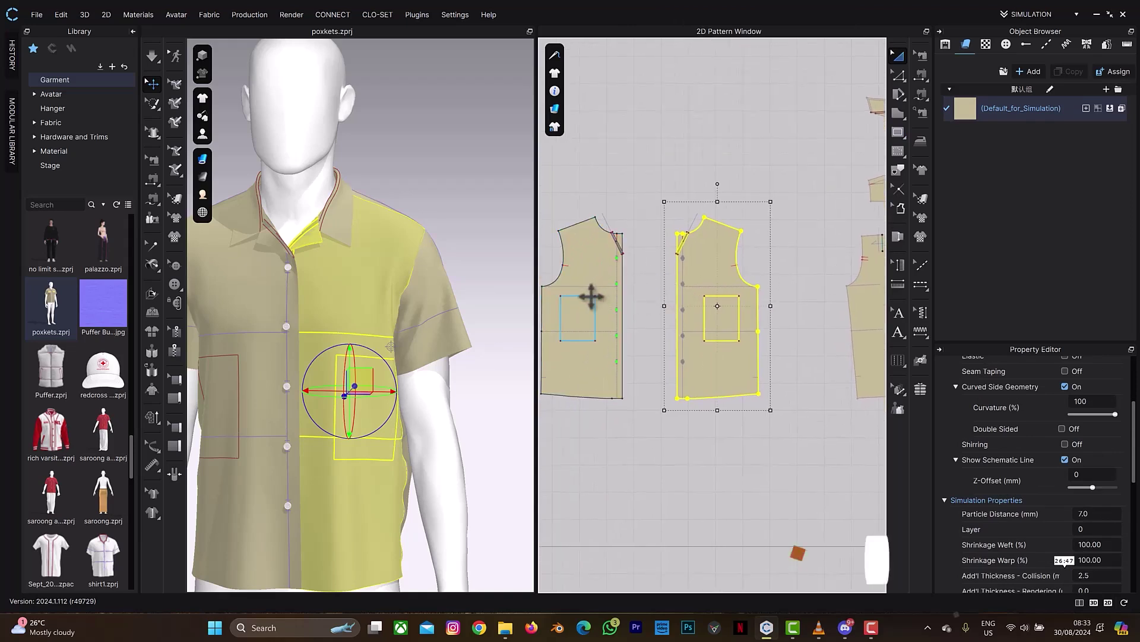
{"action": "left_click", "coordinate": [591, 296]}
{"action": "key", "text": "Delete"}
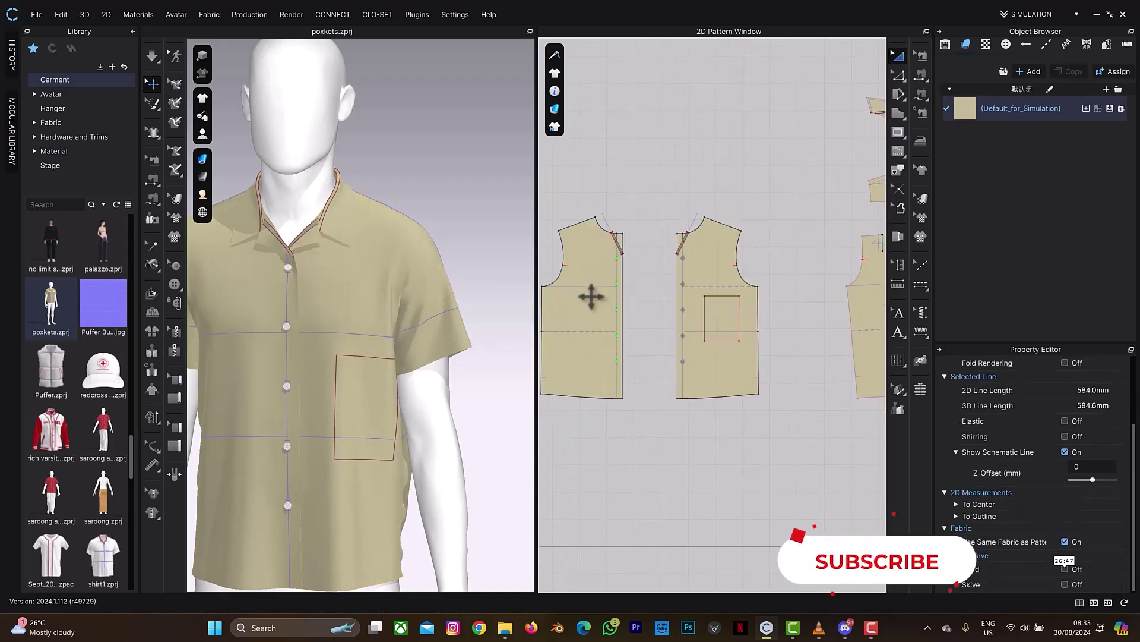
Step: Shift the remaining pocket outline closer to the centre front, and clone it as a separate pattern beside the front panel
{"action": "scroll", "coordinate": [723, 317], "scroll_direction": "up", "scroll_amount": 3}
{"action": "mouse_move", "coordinate": [744, 305]}
{"action": "left_mouse_down"}
{"action": "mouse_move", "coordinate": [721, 288]}
{"action": "mouse_move", "coordinate": [725, 295]}
{"action": "left_mouse_up"}
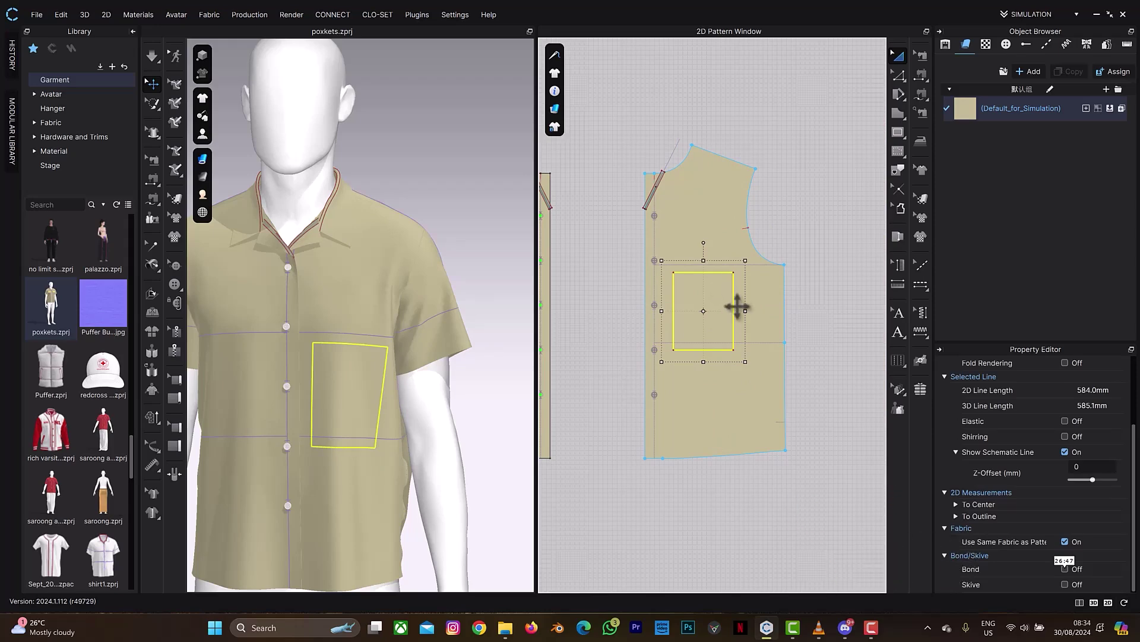
{"action": "right_click", "coordinate": [734, 309]}
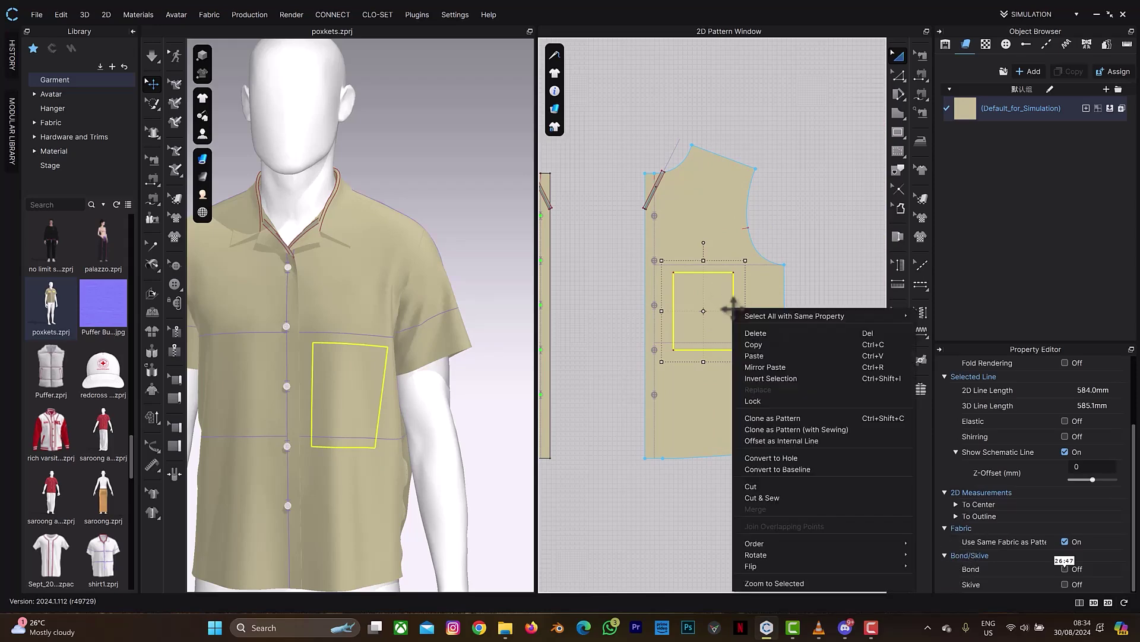
{"action": "left_click", "coordinate": [796, 417]}
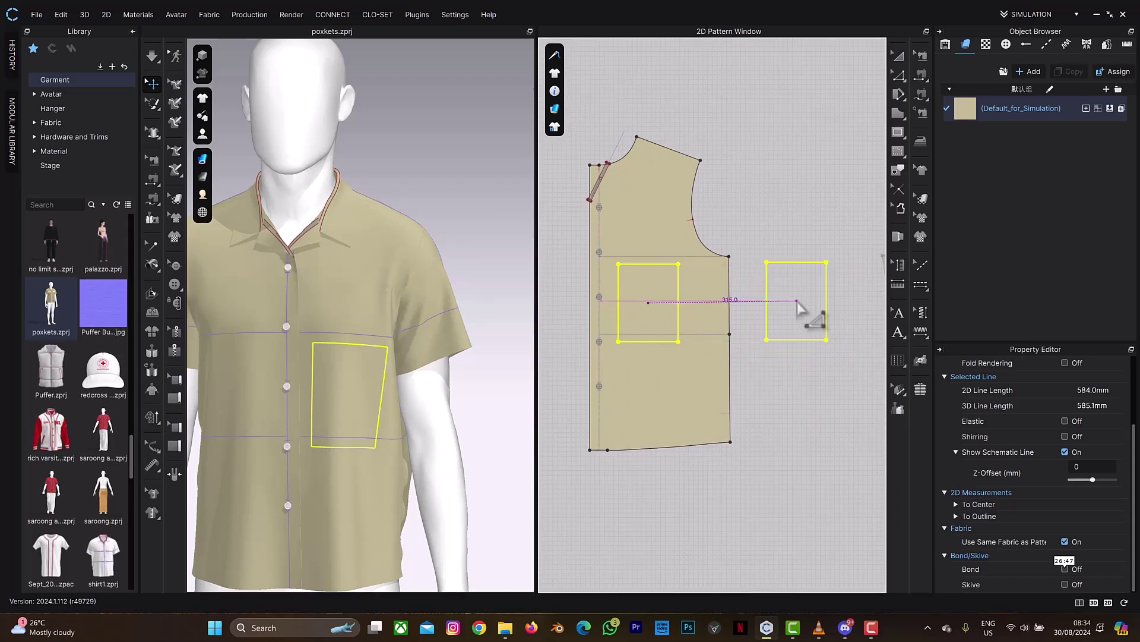
{"action": "left_click", "coordinate": [798, 304]}
Step: Position the cloned pocket pattern in the 3D view in front of the pocket outline on the shirt
{"action": "scroll", "coordinate": [502, 398], "scroll_direction": "down", "scroll_amount": 8}
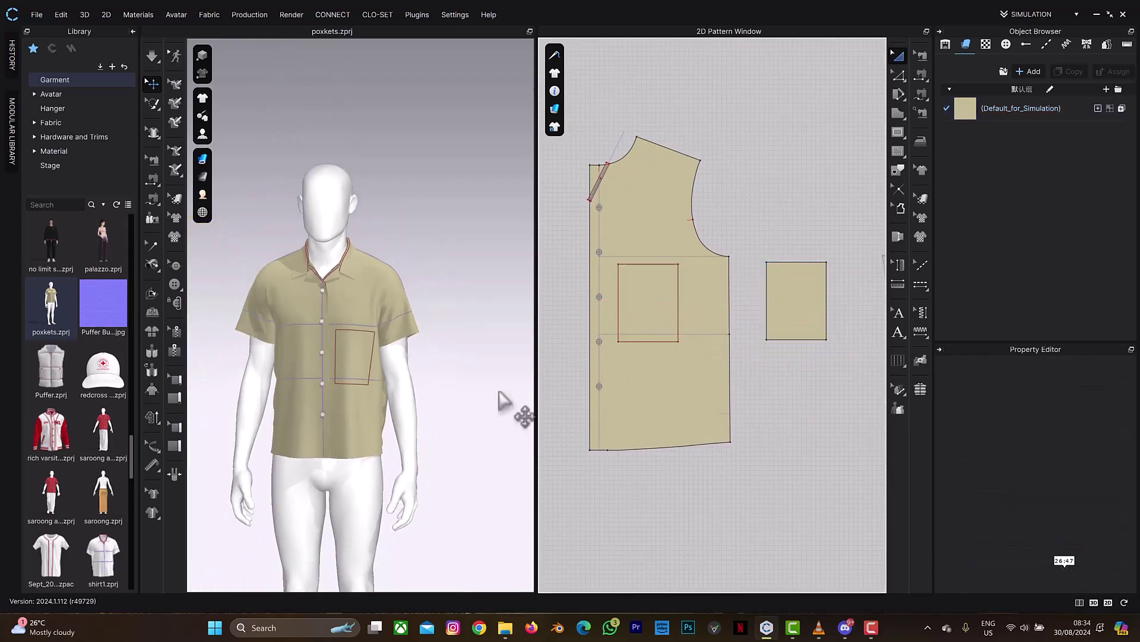
{"action": "scroll", "coordinate": [503, 393], "scroll_direction": "down", "scroll_amount": 5}
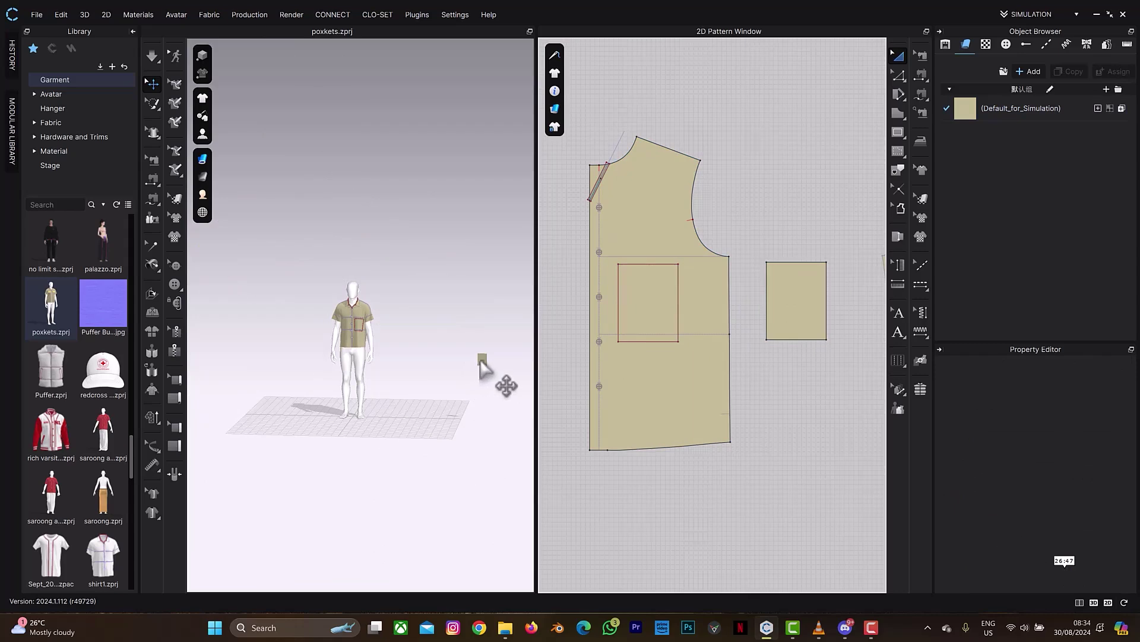
{"action": "left_click", "coordinate": [485, 361]}
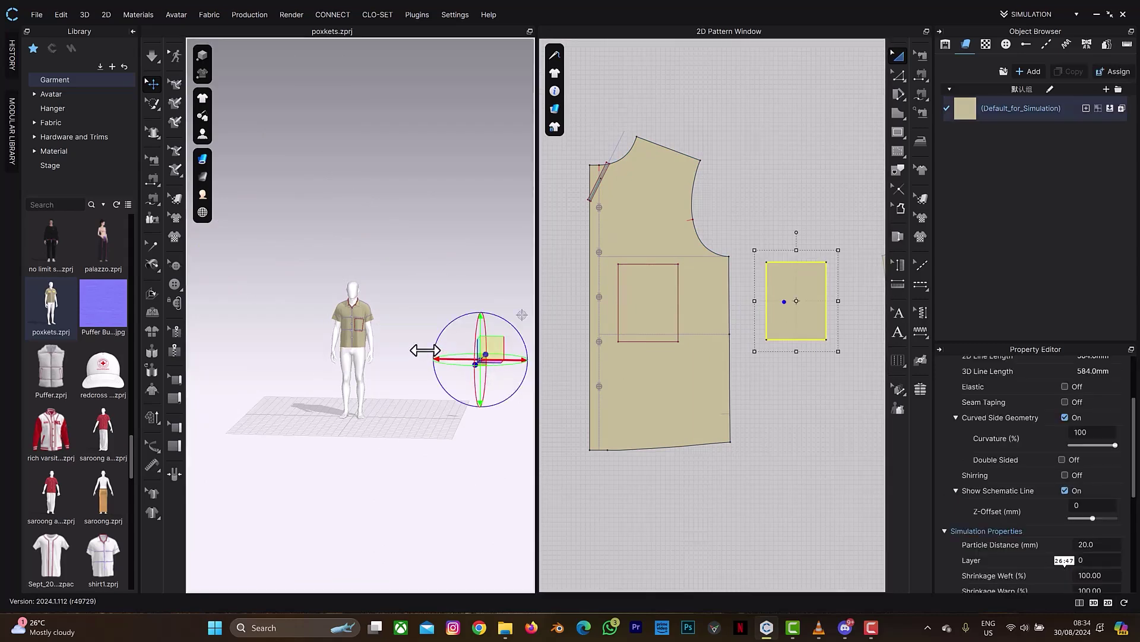
{"action": "left_click_drag", "start_coordinate": [425, 350], "coordinate": [306, 350]}
{"action": "scroll", "coordinate": [372, 366], "scroll_direction": "down", "scroll_amount": 2}
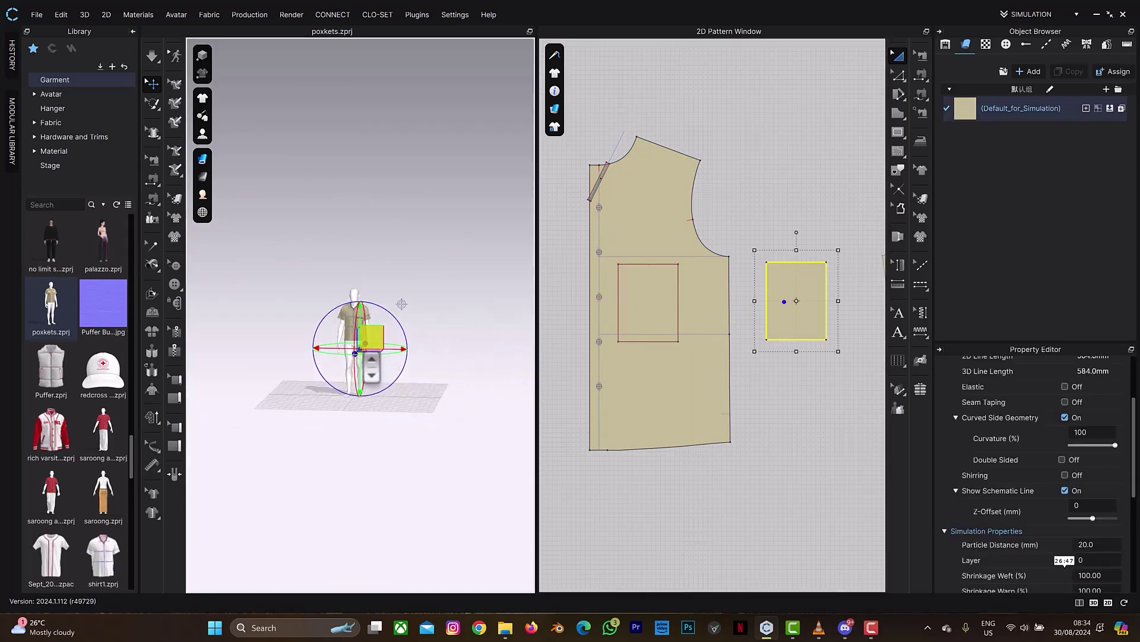
{"action": "scroll", "coordinate": [371, 367], "scroll_direction": "up", "scroll_amount": 6}
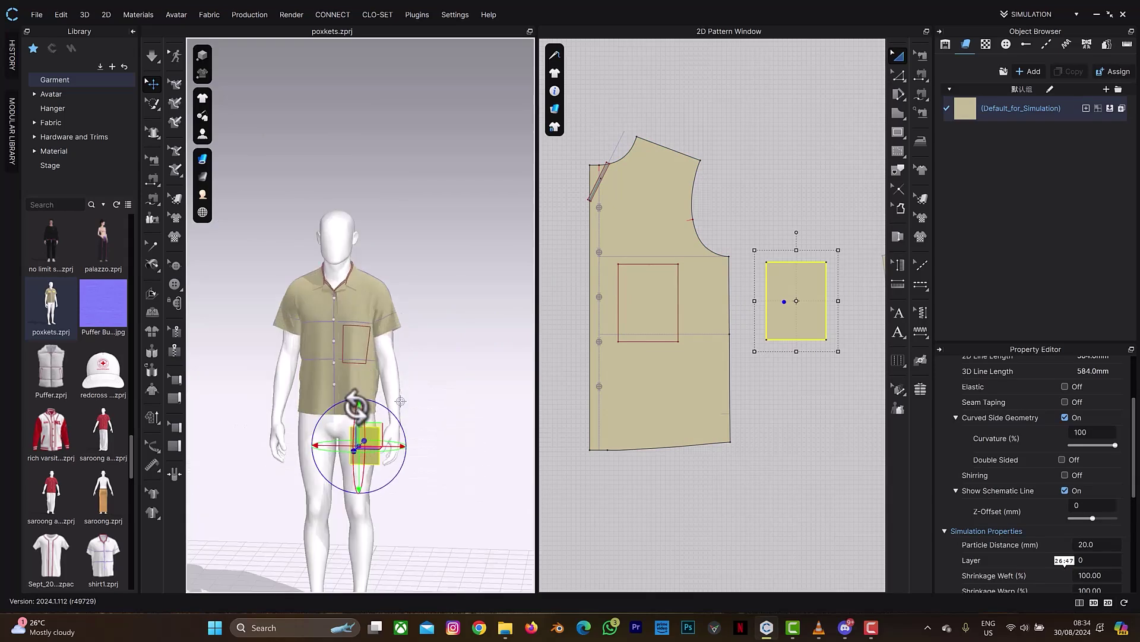
{"action": "left_click_drag", "start_coordinate": [361, 398], "coordinate": [361, 296]}
{"action": "left_click", "coordinate": [791, 425]}
Step: Offset the pocket pattern's two side edges and lower edge outward by 10 mm, using Extend and Unfilled Corner
{"action": "scroll", "coordinate": [796, 413], "scroll_direction": "up", "scroll_amount": 3}
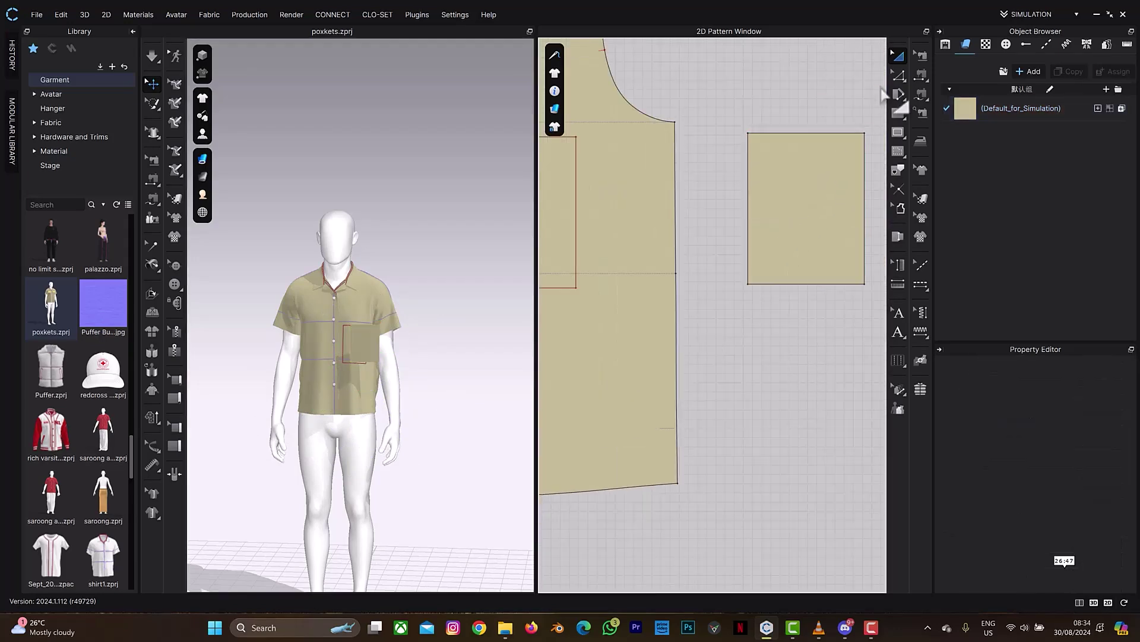
{"action": "left_click", "coordinate": [898, 74]}
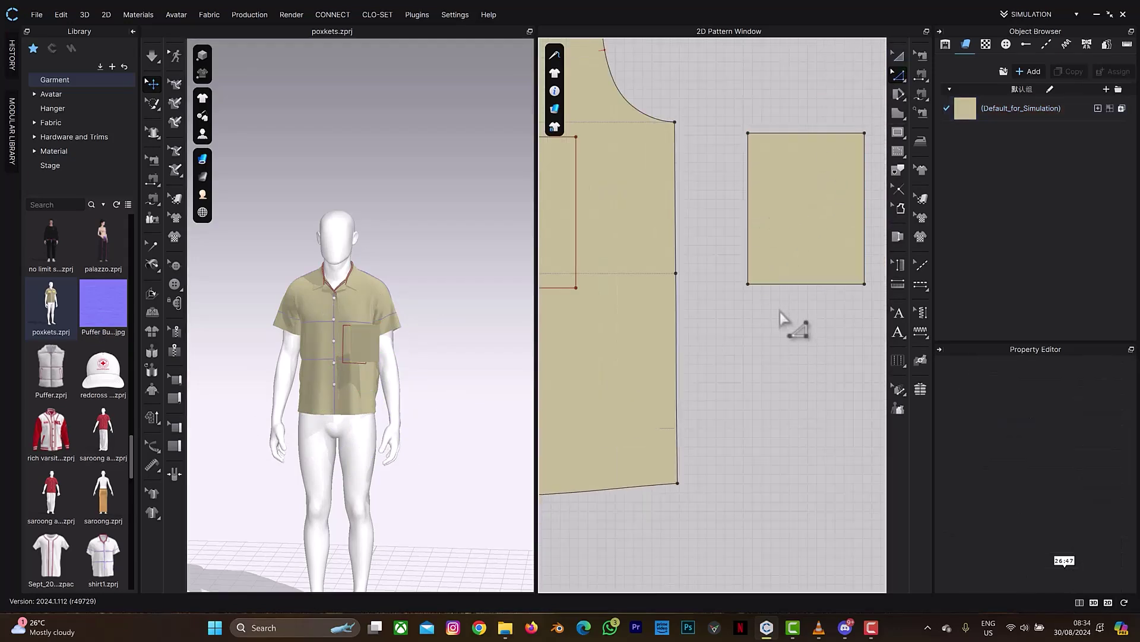
{"action": "middle_click_drag", "start_coordinate": [784, 321], "coordinate": [736, 328]}
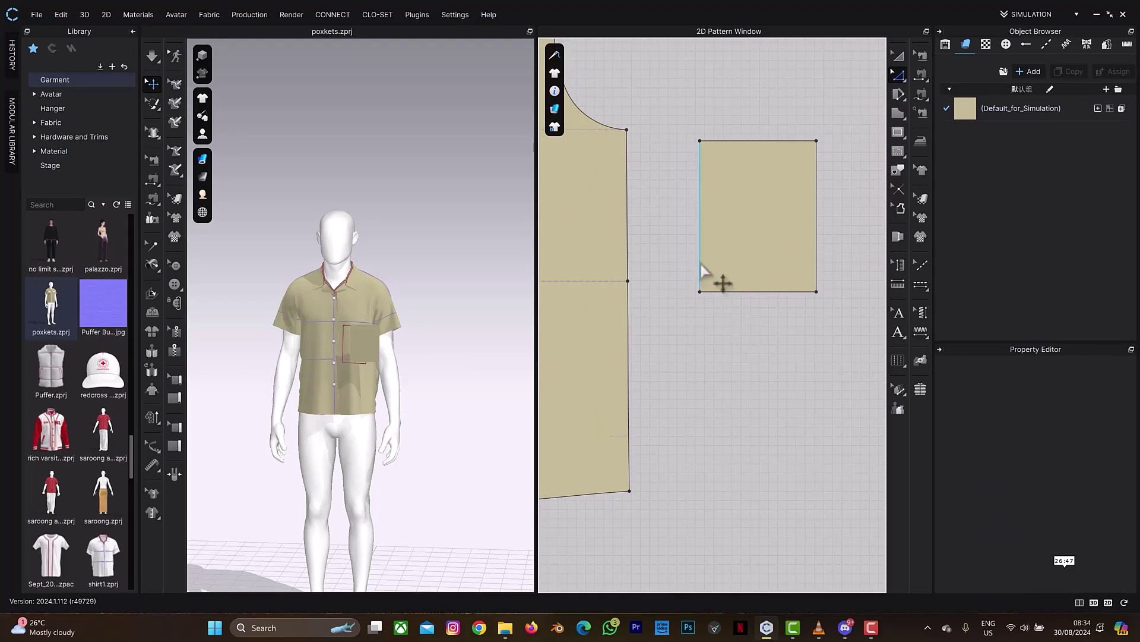
{"action": "left_click", "coordinate": [701, 267]}
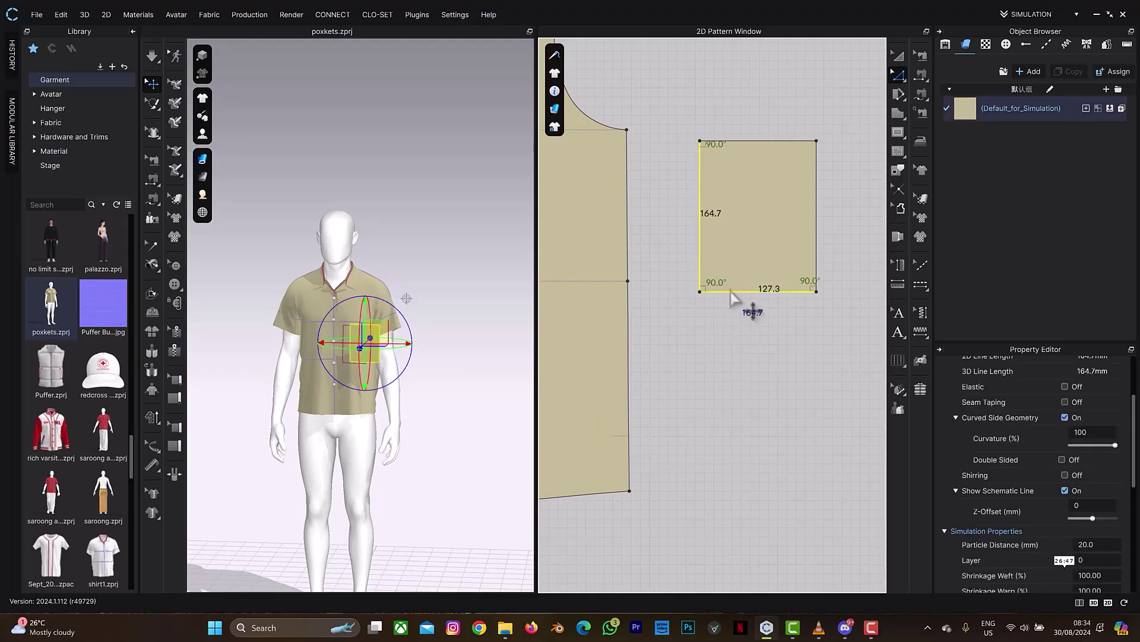
{"action": "right_click", "coordinate": [817, 250]}
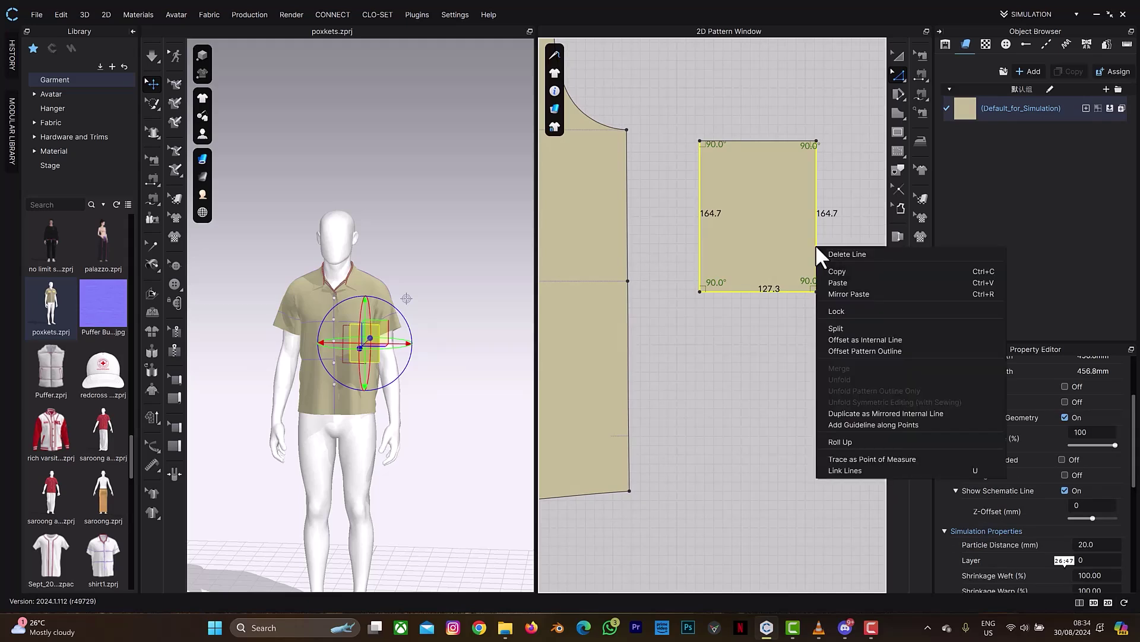
{"action": "left_click", "coordinate": [865, 350]}
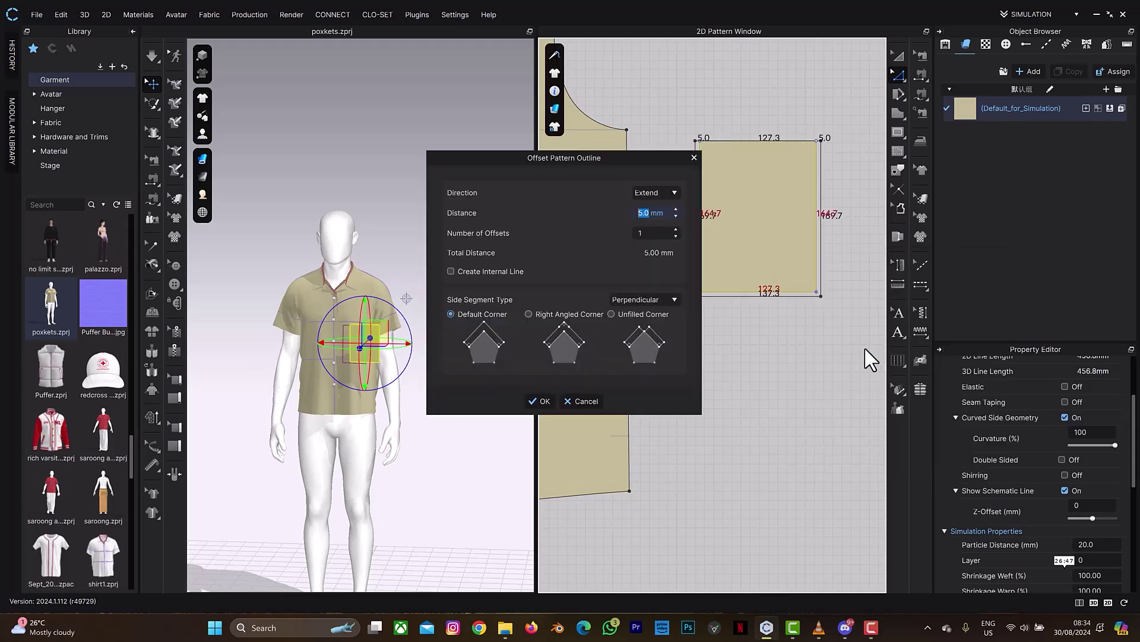
{"action": "left_click", "coordinate": [611, 314]}
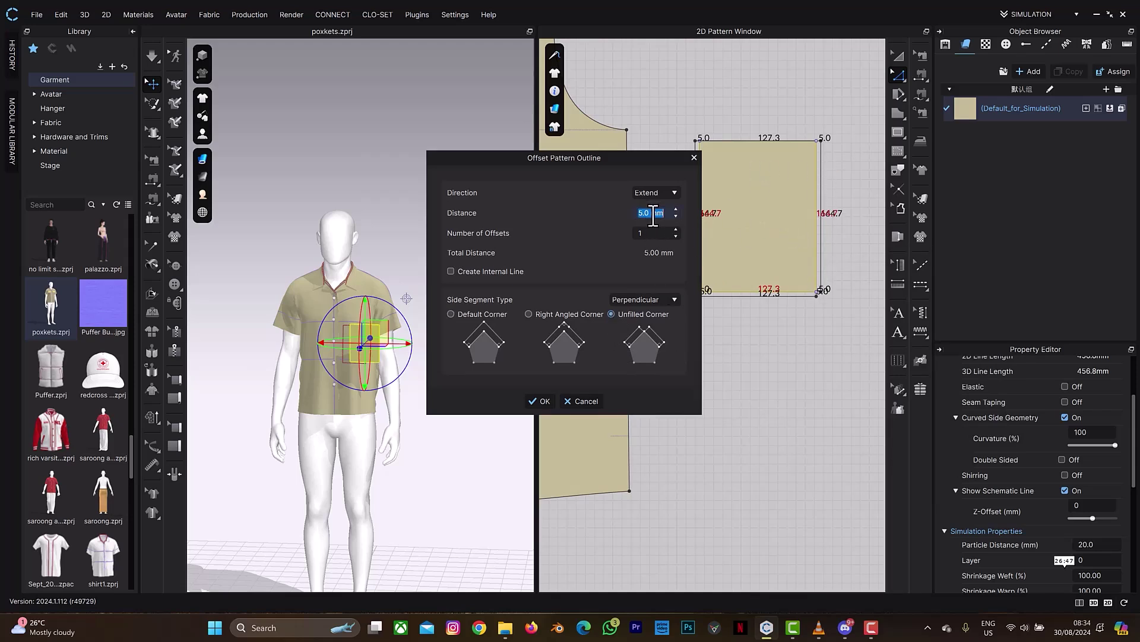
{"action": "type", "text": "10"}
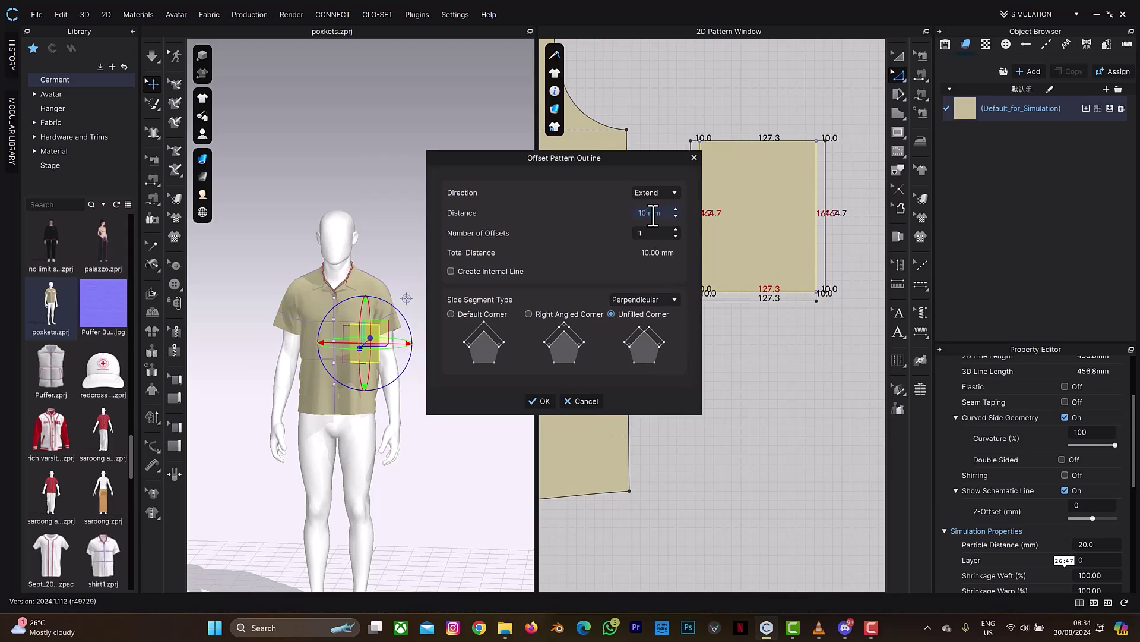
{"action": "left_click", "coordinate": [536, 399]}
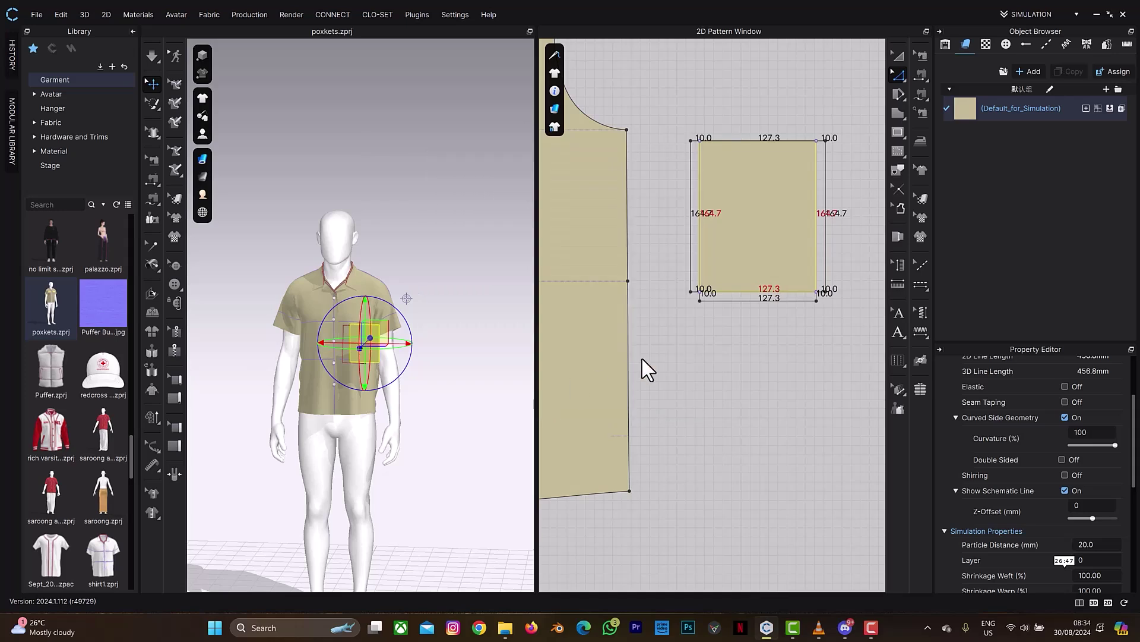
{"action": "left_click", "coordinate": [643, 359]}
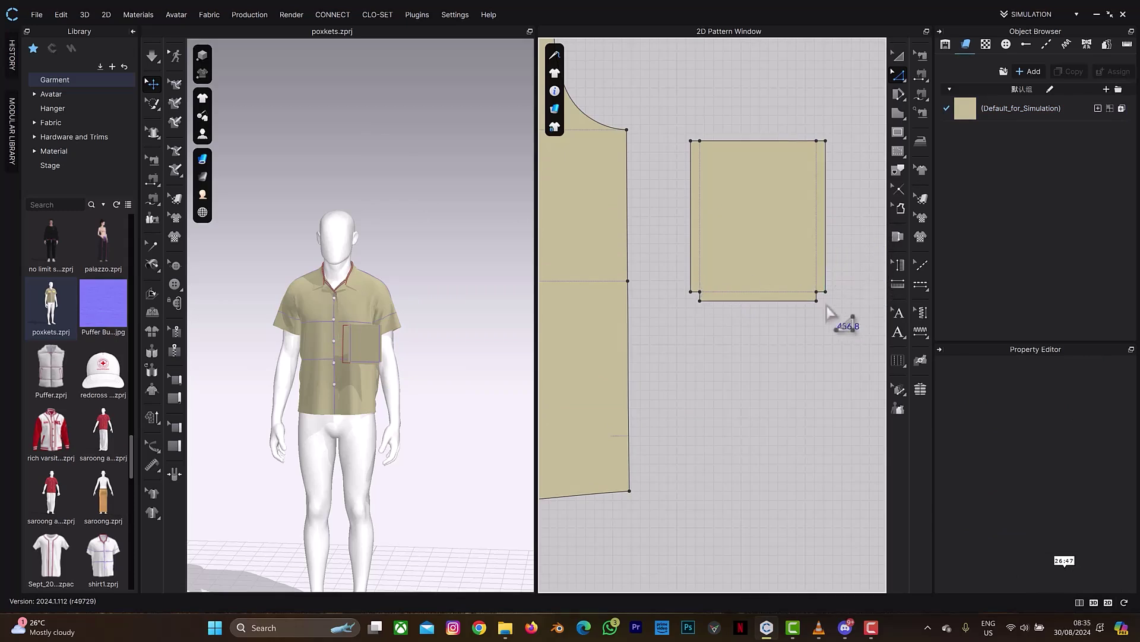
Step: Trace the pocket's two side baselines and lower baseline as internal lines
{"action": "left_click", "coordinate": [898, 172]}
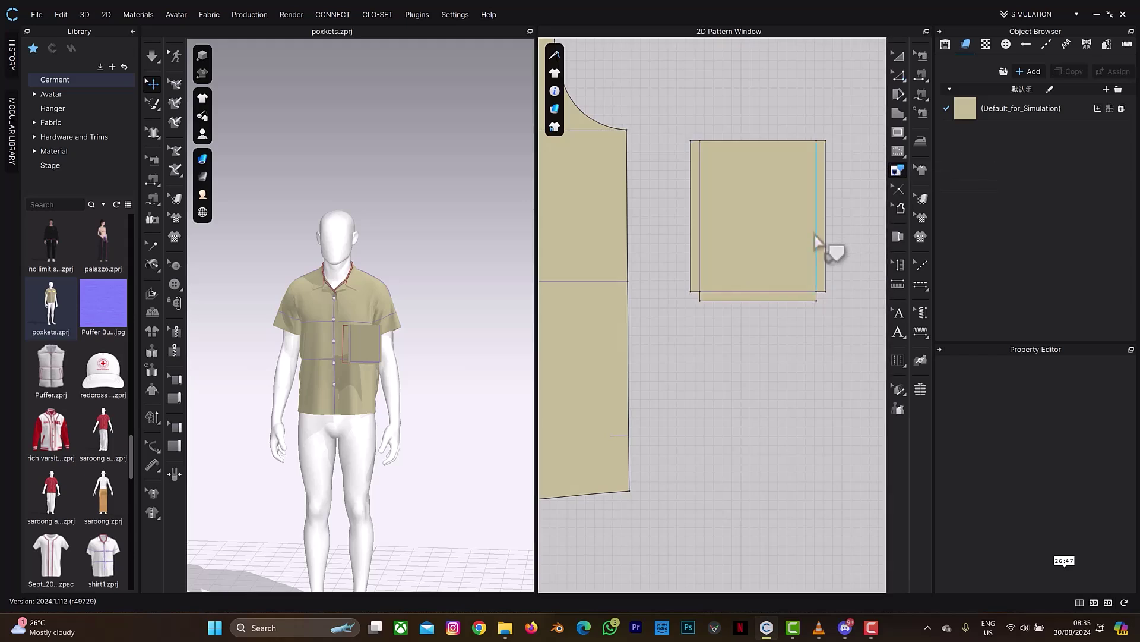
{"action": "left_click", "coordinate": [772, 292]}
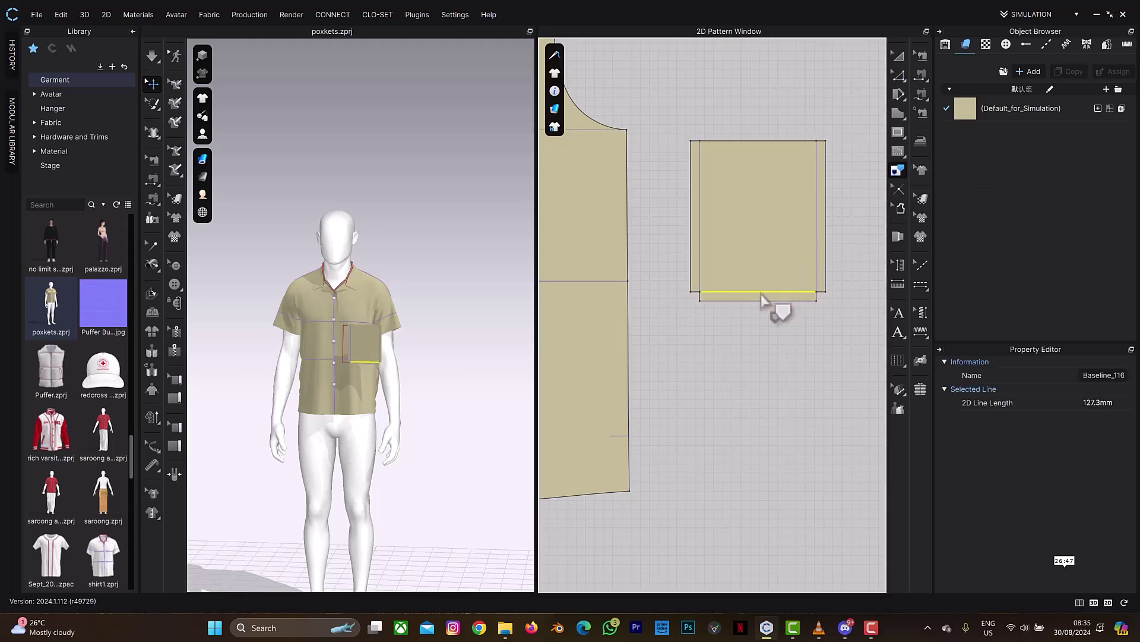
{"action": "left_click", "coordinate": [702, 278], "text": "shift"}
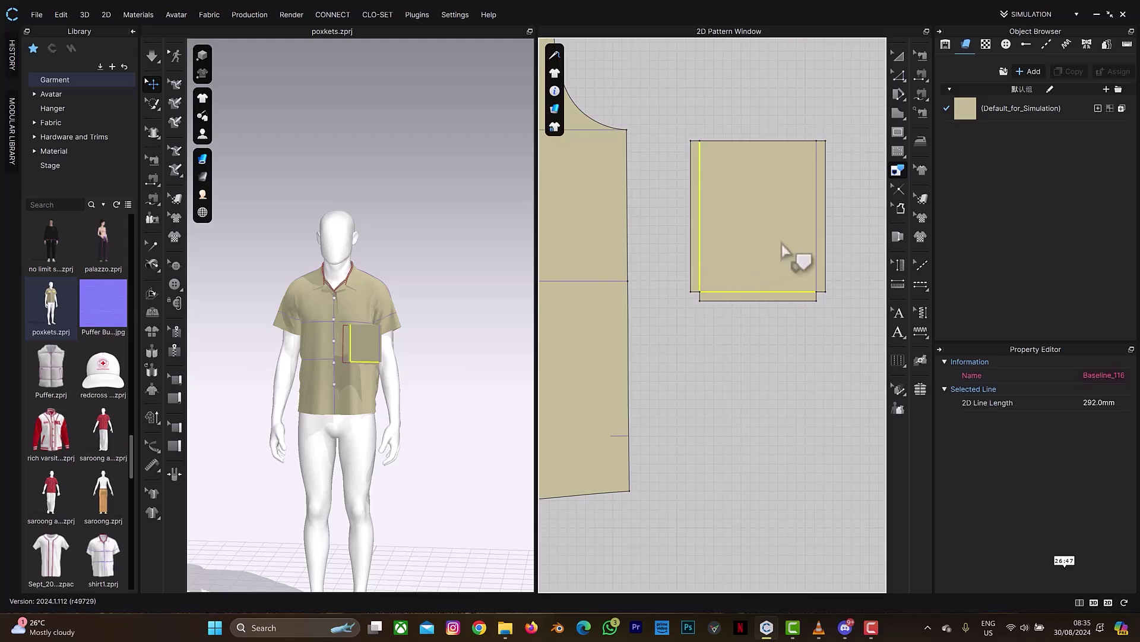
{"action": "right_click", "coordinate": [818, 244]}
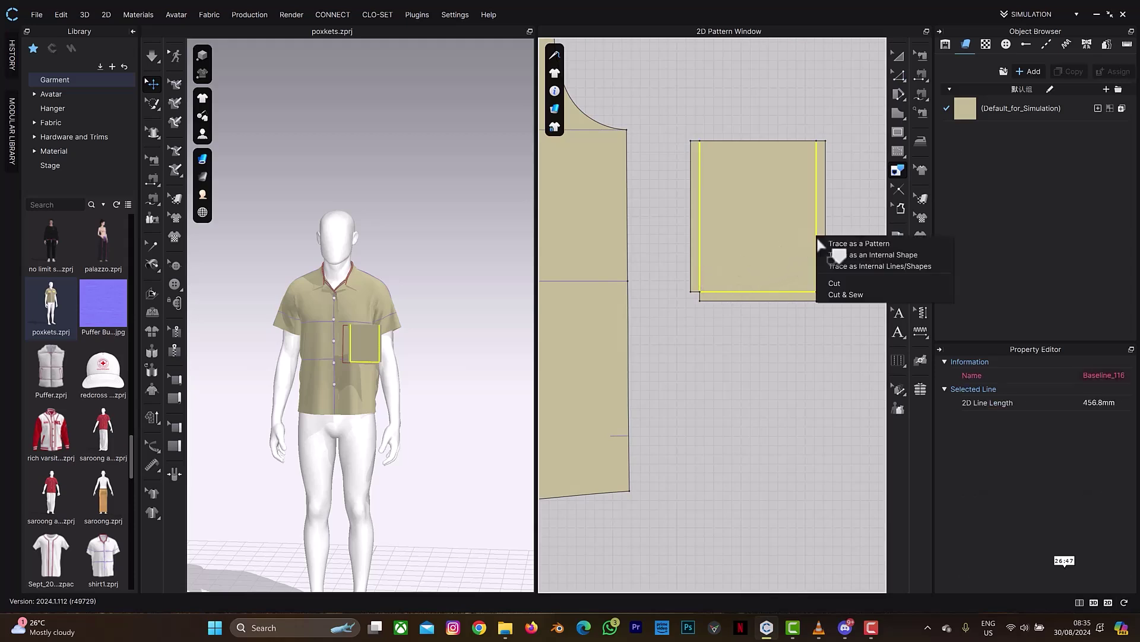
{"action": "left_click", "coordinate": [846, 266]}
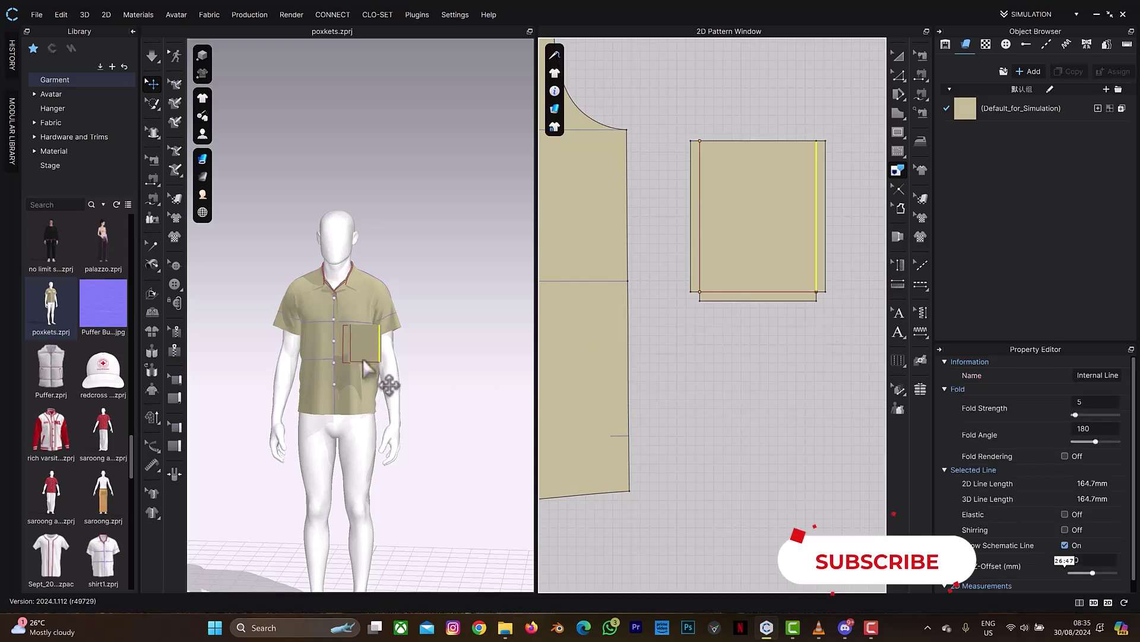
Step: Strengthen the pocket pattern in the 3D view
{"action": "scroll", "coordinate": [387, 374], "scroll_direction": "up", "scroll_amount": 5}
{"action": "scroll", "coordinate": [374, 363], "scroll_direction": "up", "scroll_amount": 3}
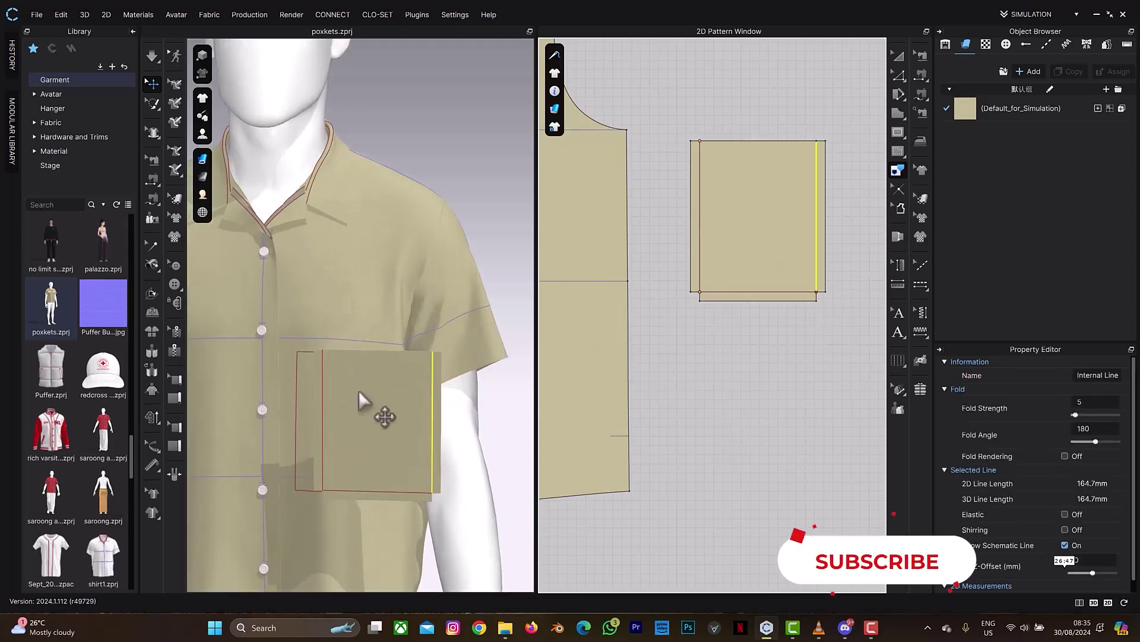
{"action": "left_click", "coordinate": [694, 244]}
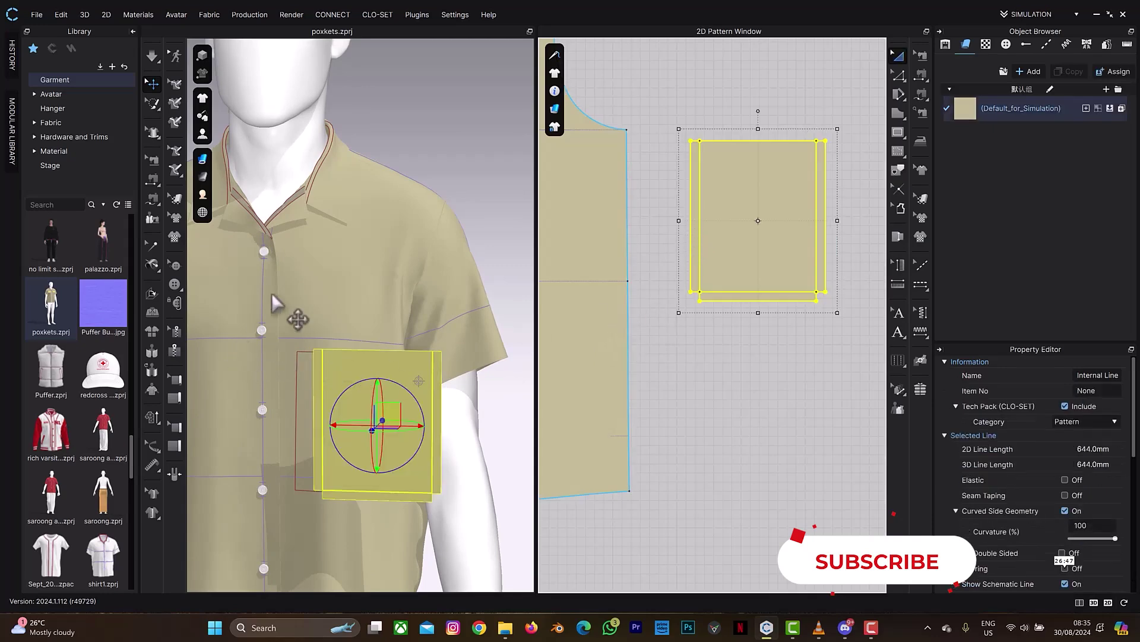
{"action": "right_click", "coordinate": [377, 365]}
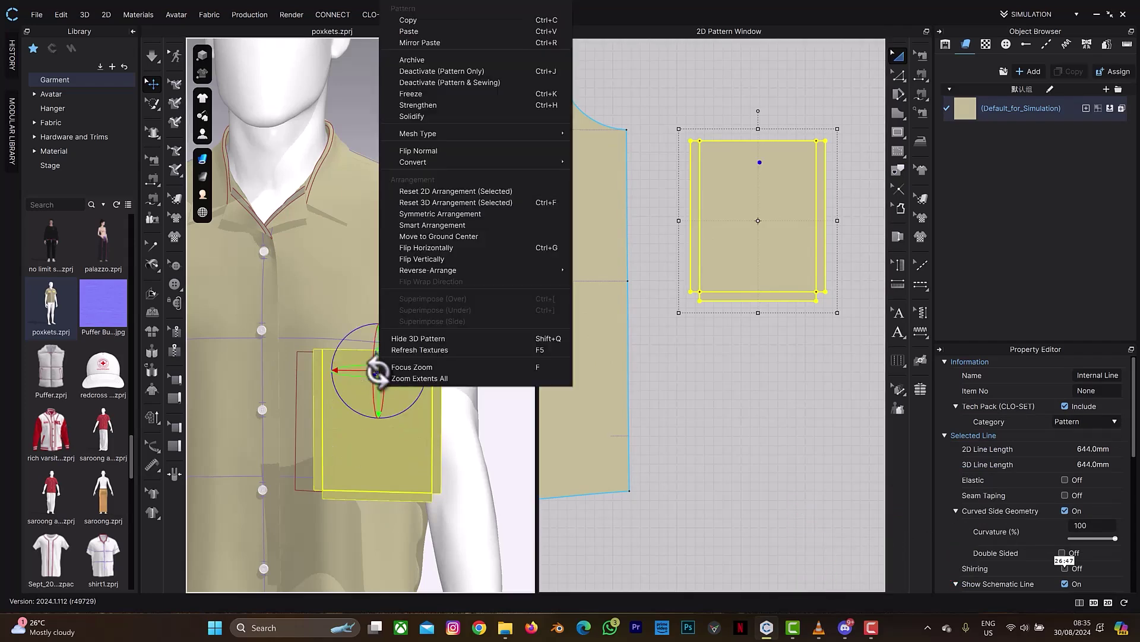
{"action": "left_click", "coordinate": [425, 106]}
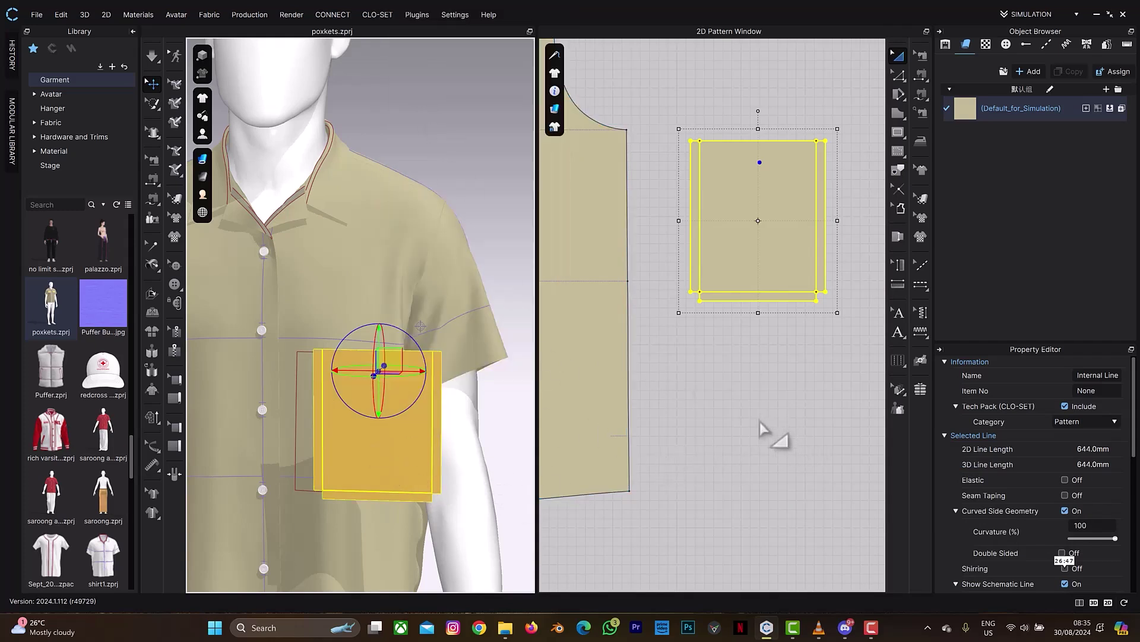
{"action": "left_click", "coordinate": [720, 428]}
Step: Move the strengthened pocket closer to the shirt front along its depth axis
{"action": "right_click_drag", "start_coordinate": [386, 444], "coordinate": [371, 463]}
{"action": "left_click", "coordinate": [399, 440]}
{"action": "left_click_drag", "start_coordinate": [371, 464], "coordinate": [325, 445]}
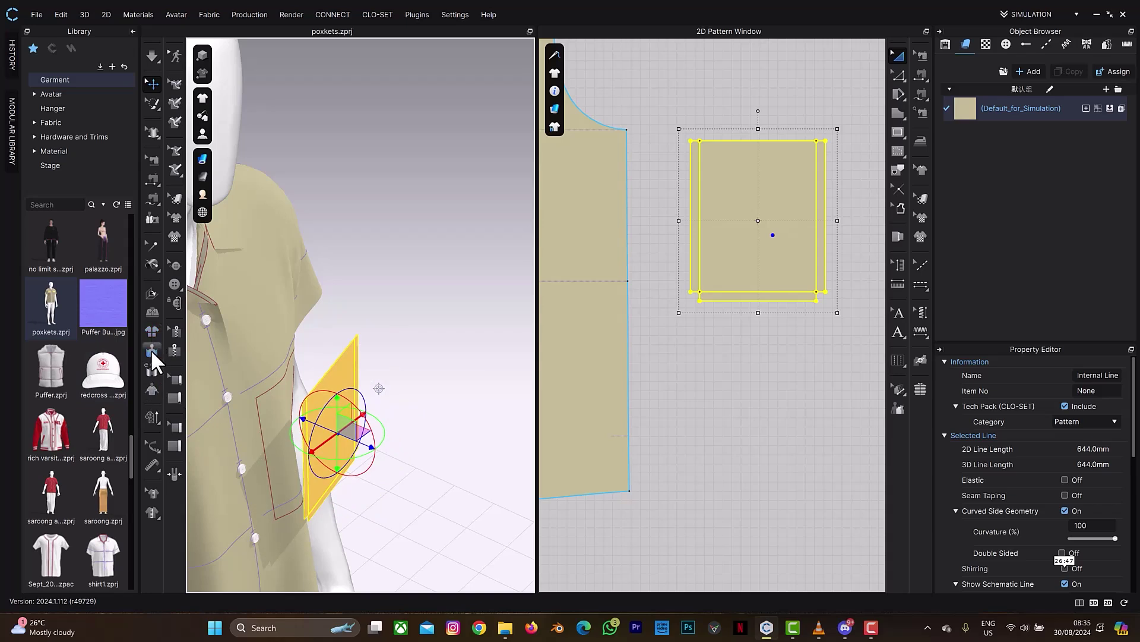
Step: Fold the pocket's left internal line with Fold Arrangement, setting its fold angle to 90 and turning on Fold Rendering
{"action": "left_click", "coordinate": [151, 294]}
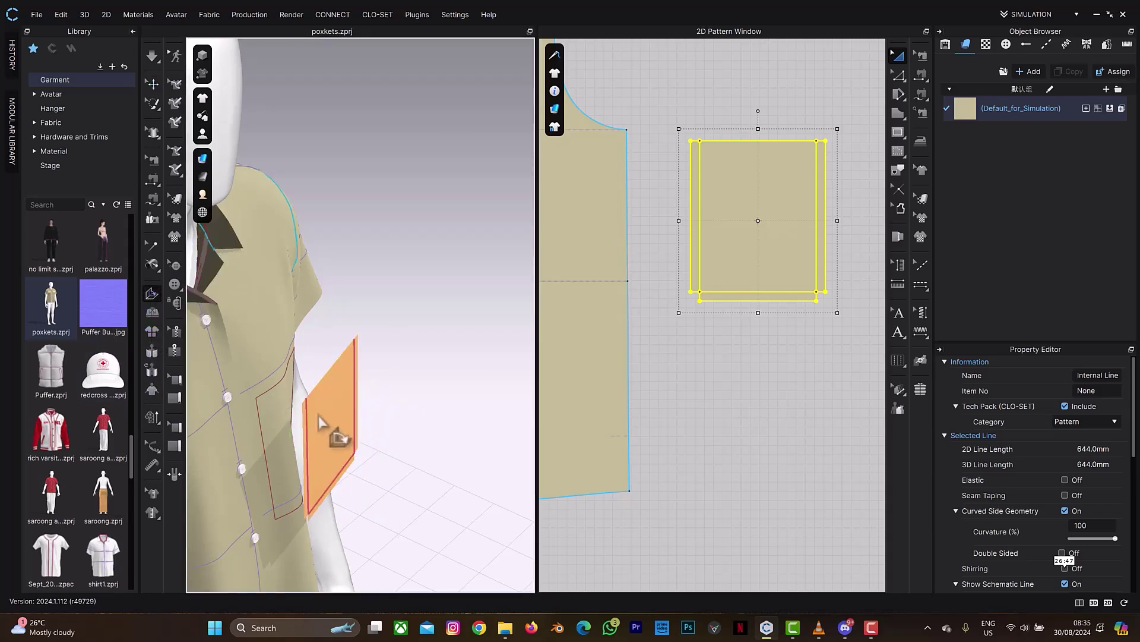
{"action": "left_click", "coordinate": [279, 432]}
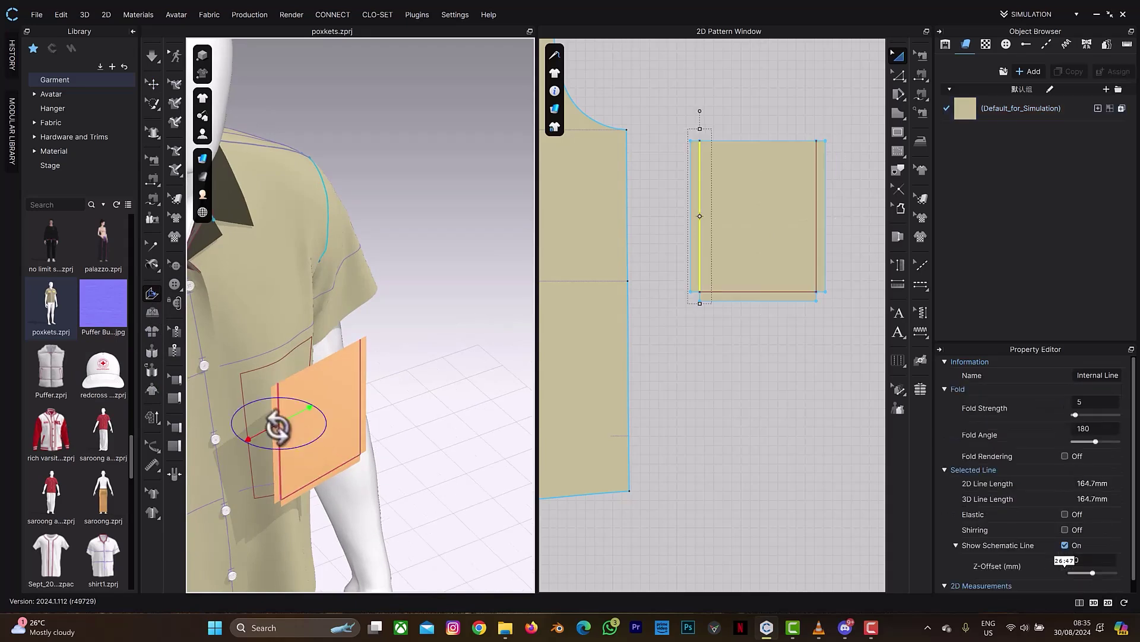
{"action": "left_click_drag", "start_coordinate": [264, 433], "coordinate": [265, 422]}
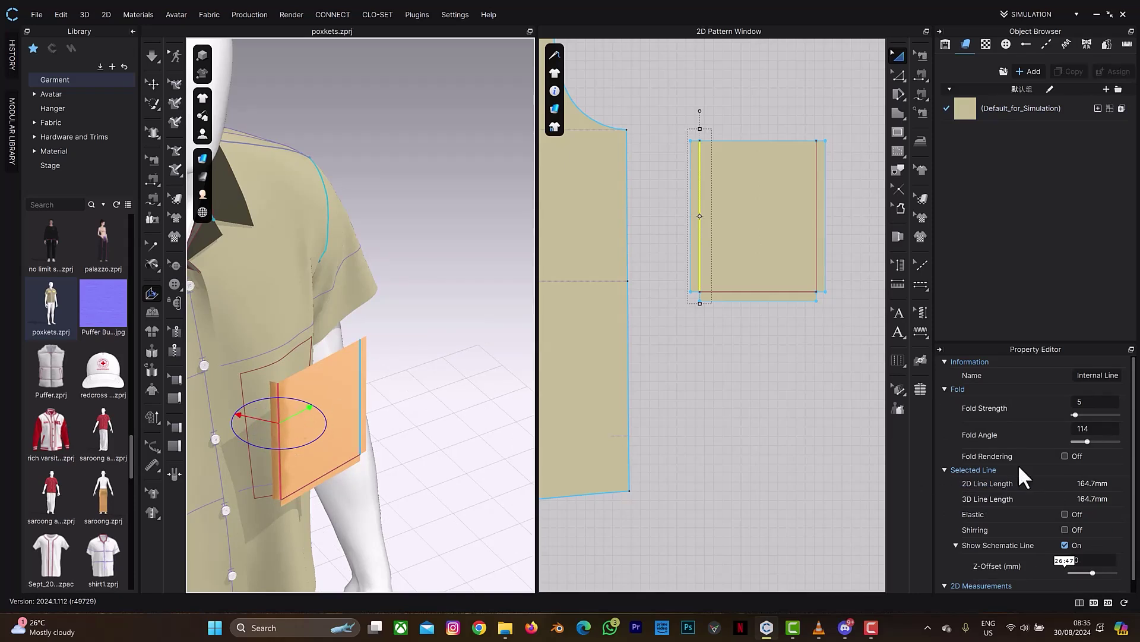
{"action": "left_click", "coordinate": [1064, 456]}
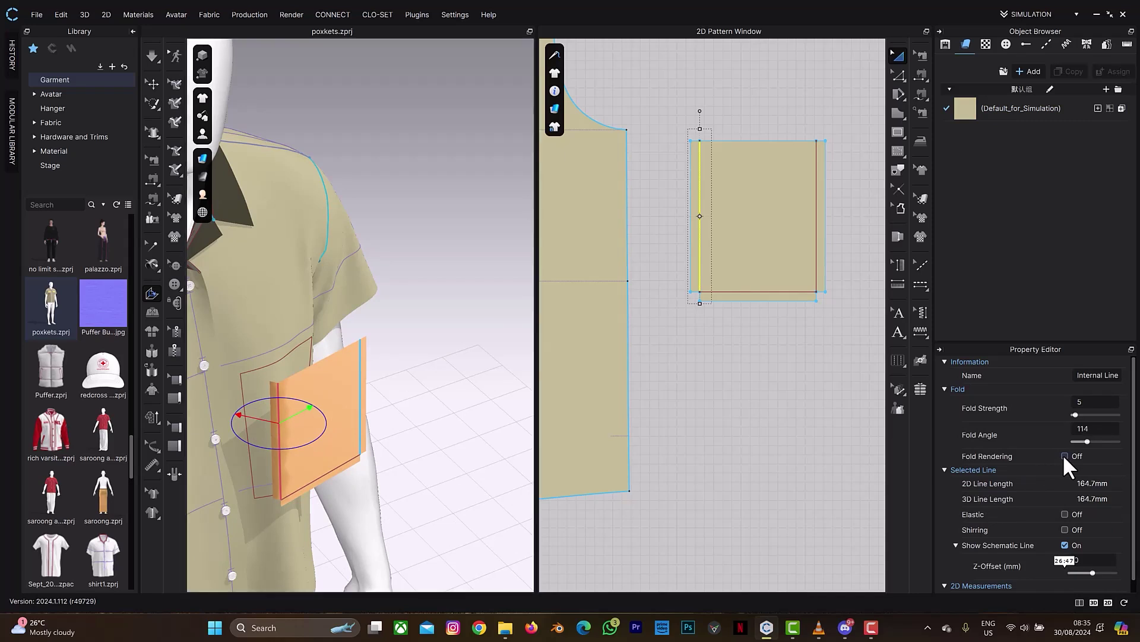
{"action": "left_click", "coordinate": [1089, 429]}
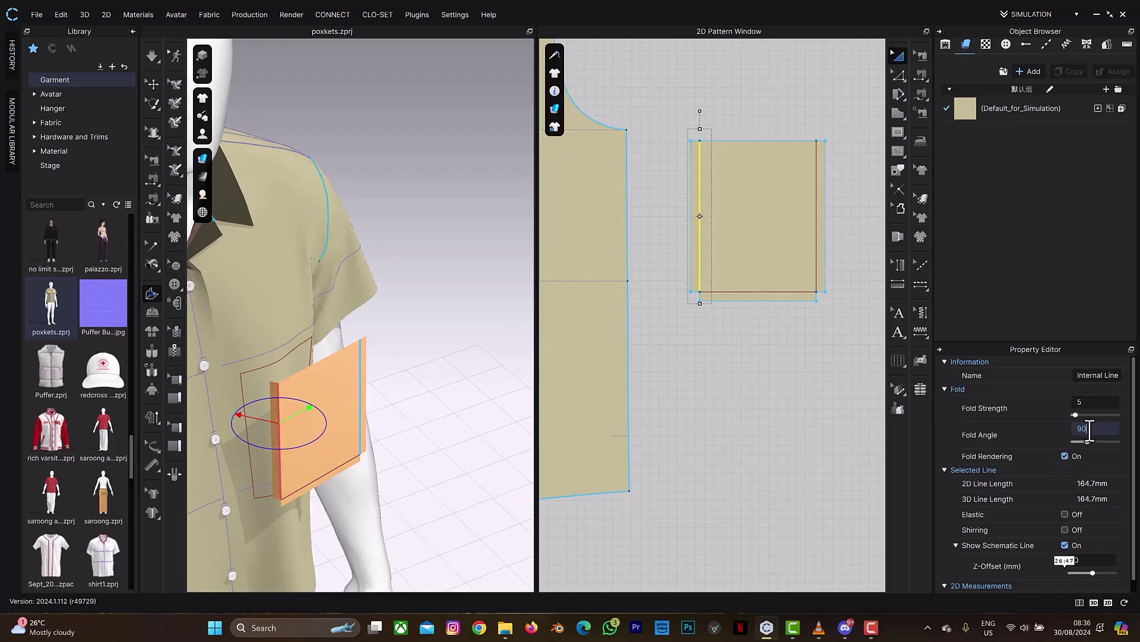
Step: Fold the pocket's right internal line inward, with a fold angle of 90 and Fold Rendering on
{"action": "right_click_drag", "start_coordinate": [453, 382], "coordinate": [368, 389]}
{"action": "left_click", "coordinate": [370, 388]}
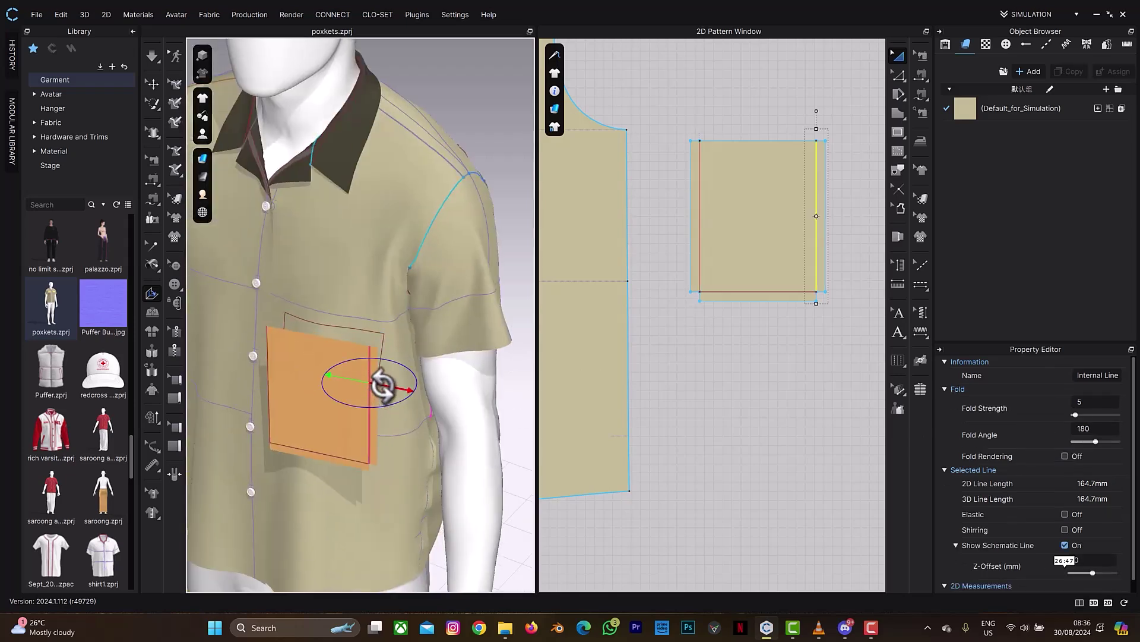
{"action": "left_click_drag", "start_coordinate": [383, 383], "coordinate": [458, 387]}
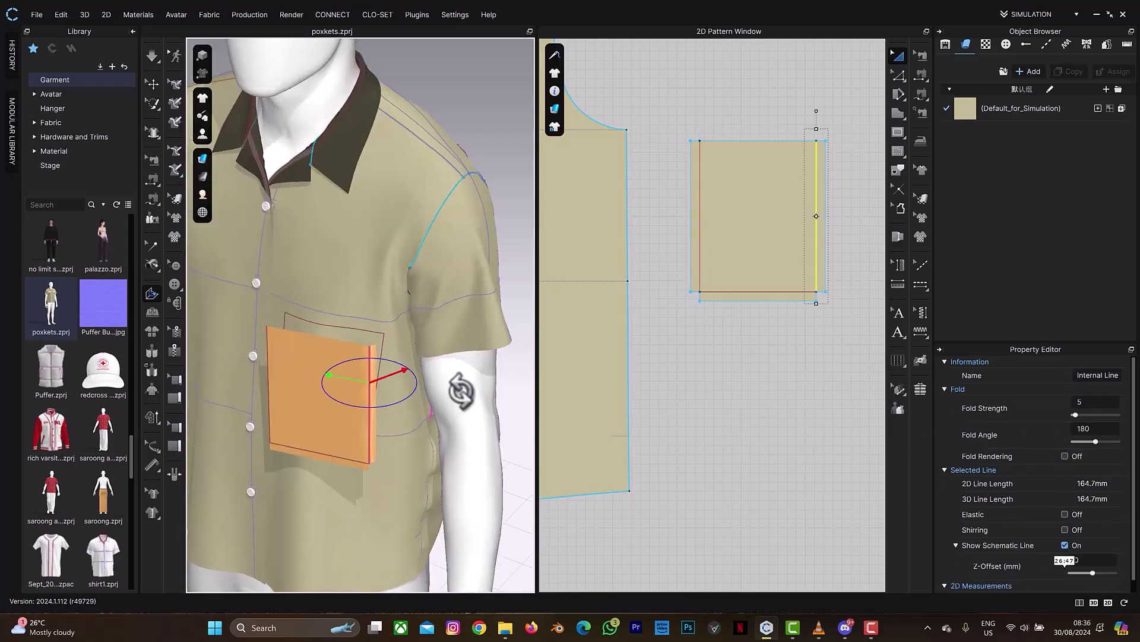
{"action": "double_click", "coordinate": [1094, 429]}
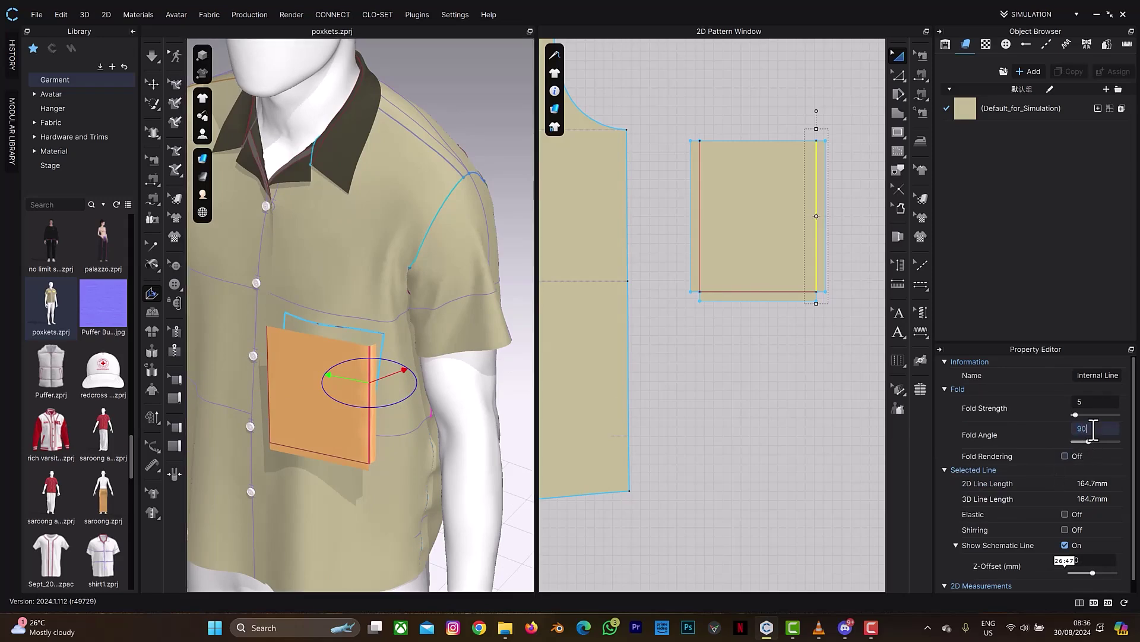
{"action": "left_click", "coordinate": [1065, 456]}
Step: Fold the pocket's lower internal line inward, with a fold angle of 90 and Fold Rendering on
{"action": "right_click_drag", "start_coordinate": [482, 481], "coordinate": [382, 497]}
{"action": "left_click", "coordinate": [327, 475]}
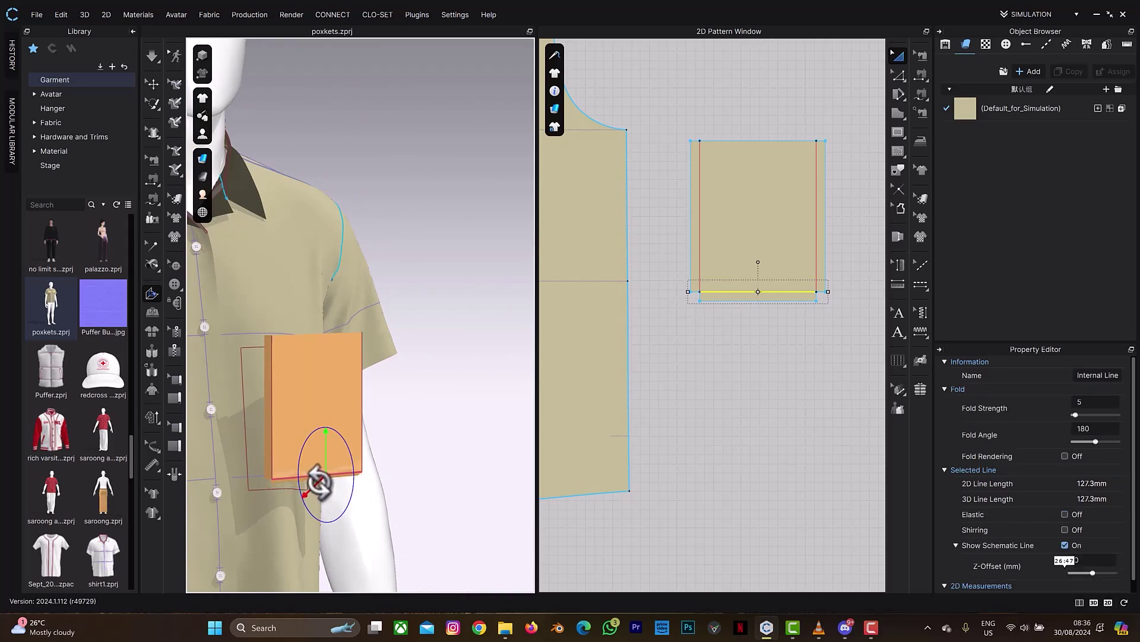
{"action": "left_click_drag", "start_coordinate": [318, 482], "coordinate": [314, 479]}
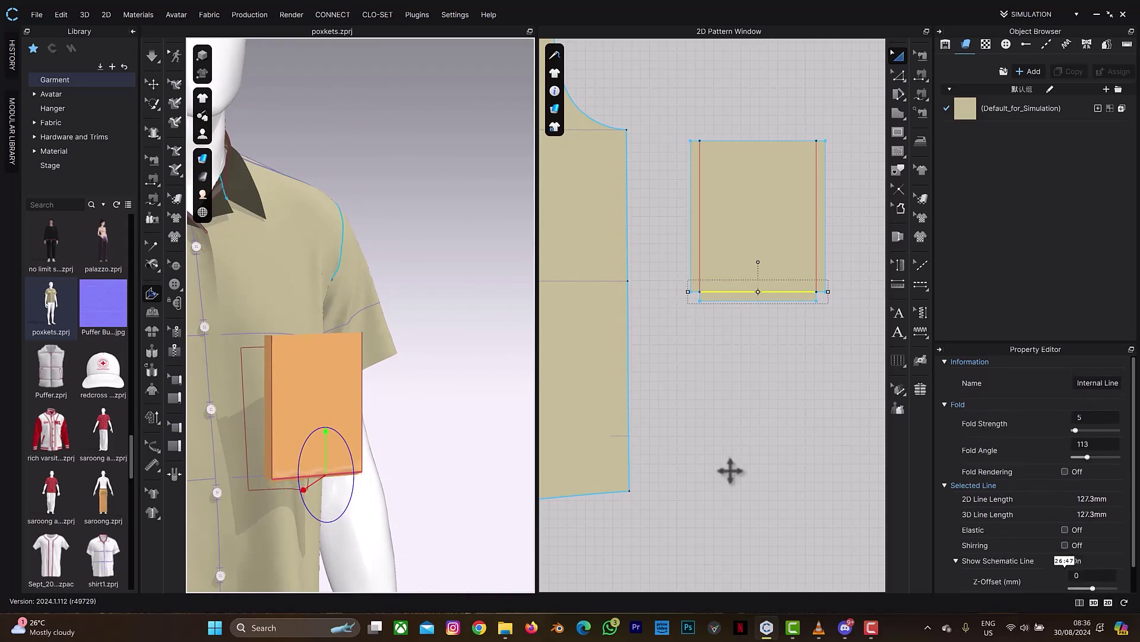
{"action": "double_click", "coordinate": [1091, 429]}
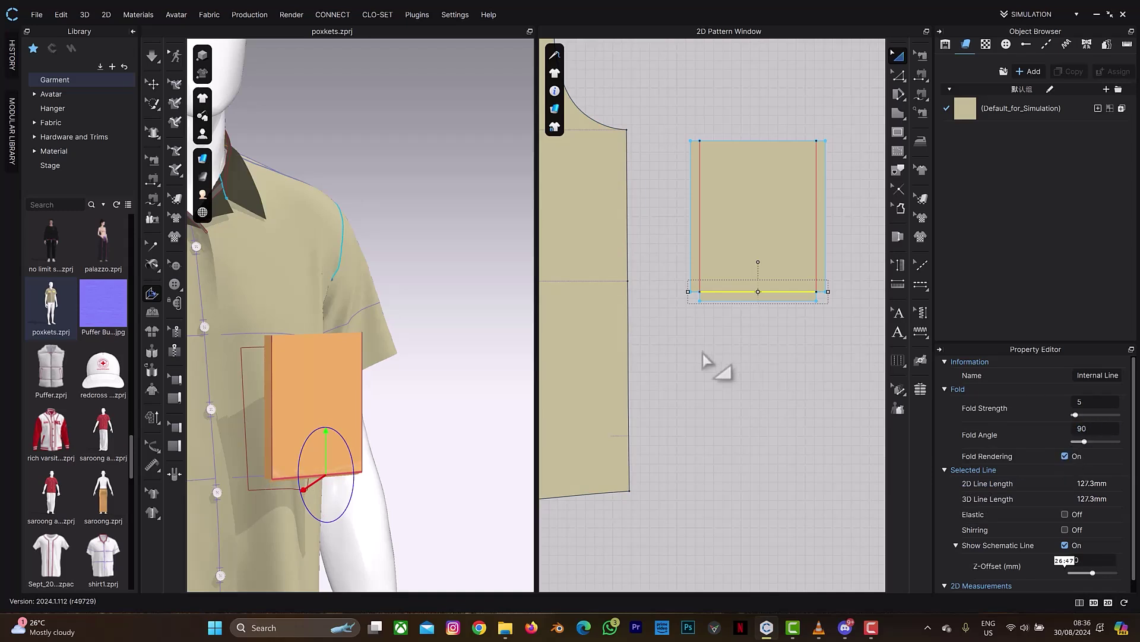
Step: Sew the pocket's two outer side edges and lower outer edge to the matching lines of the pocket outline on the shirt front
{"action": "scroll", "coordinate": [687, 389], "scroll_direction": "down", "scroll_amount": 3}
{"action": "right_click_drag", "start_coordinate": [688, 394], "coordinate": [759, 391]}
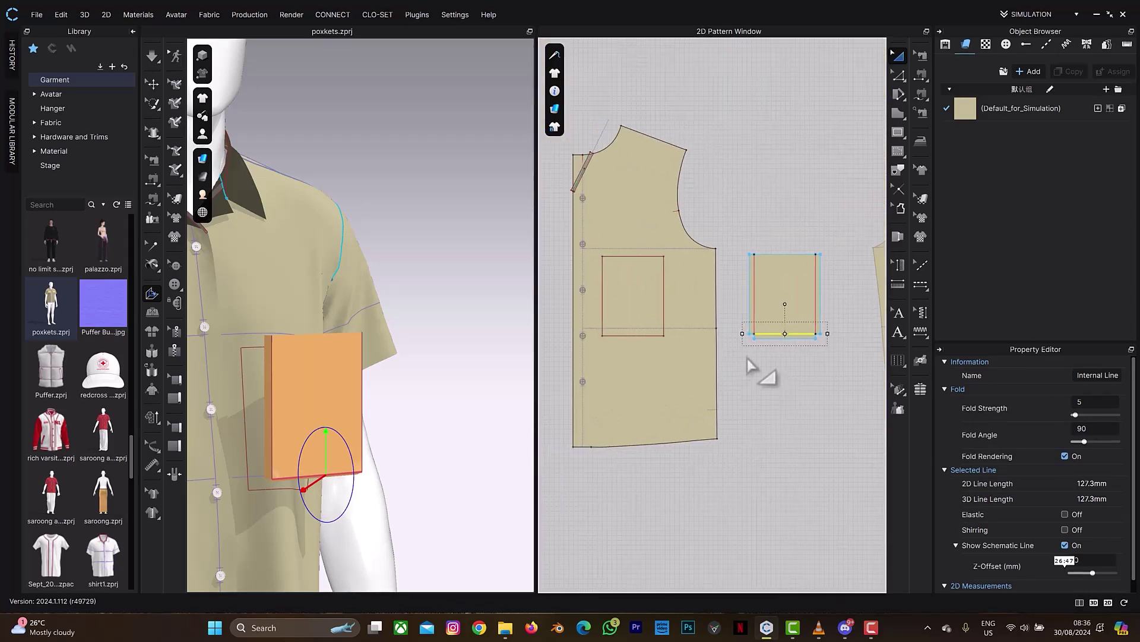
{"action": "scroll", "coordinate": [754, 361], "scroll_direction": "up", "scroll_amount": 2}
{"action": "key", "text": "s"}
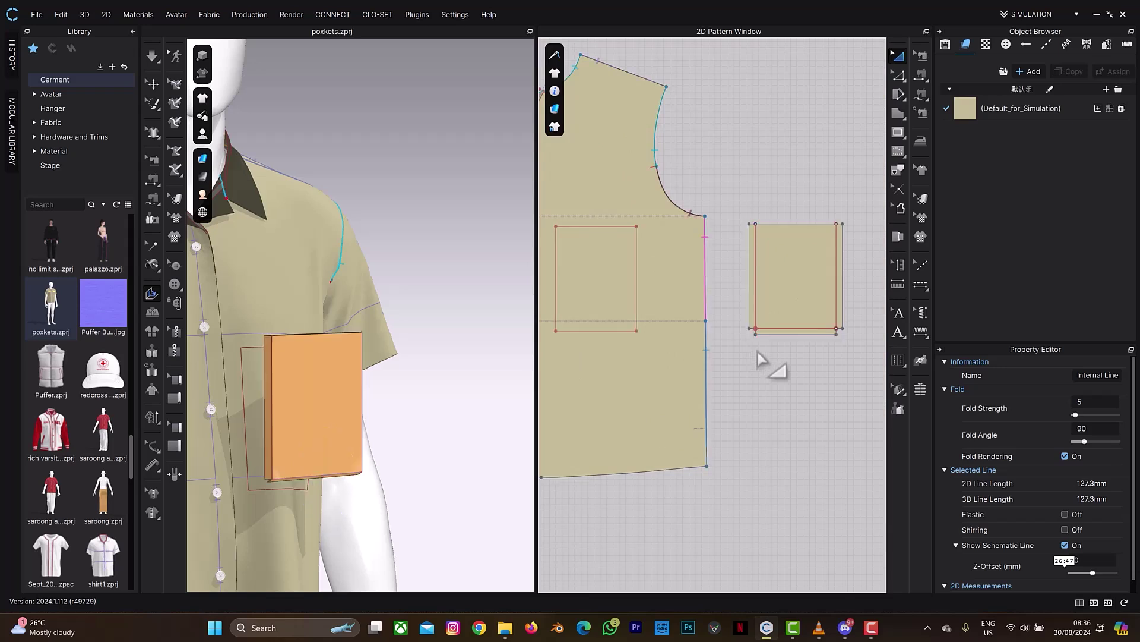
{"action": "left_click", "coordinate": [750, 309]}
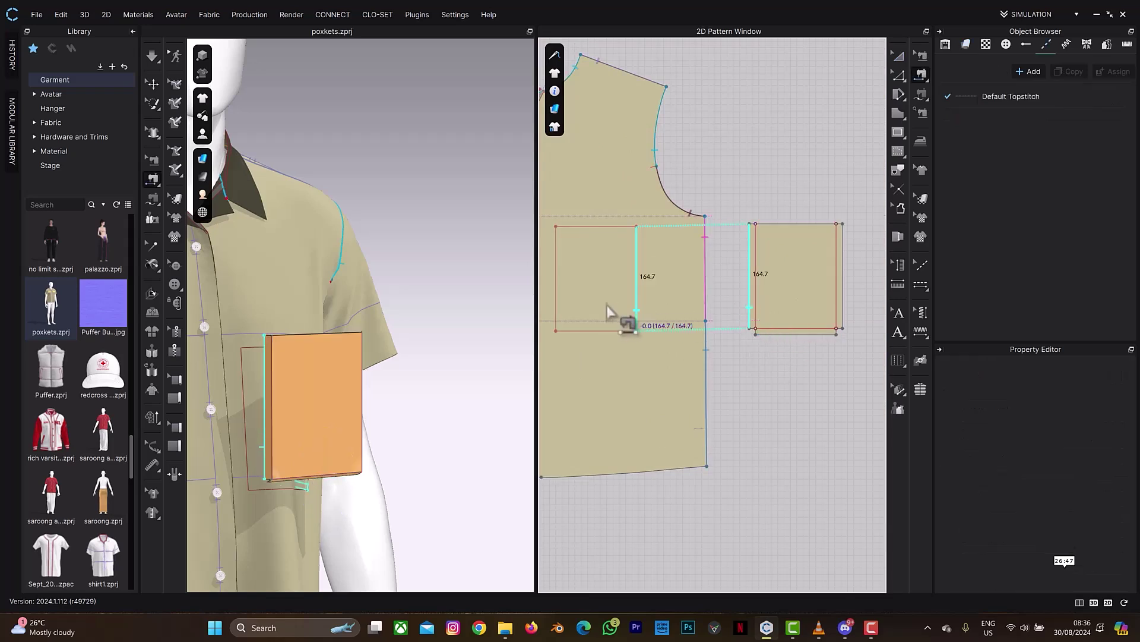
{"action": "left_click", "coordinate": [556, 308]}
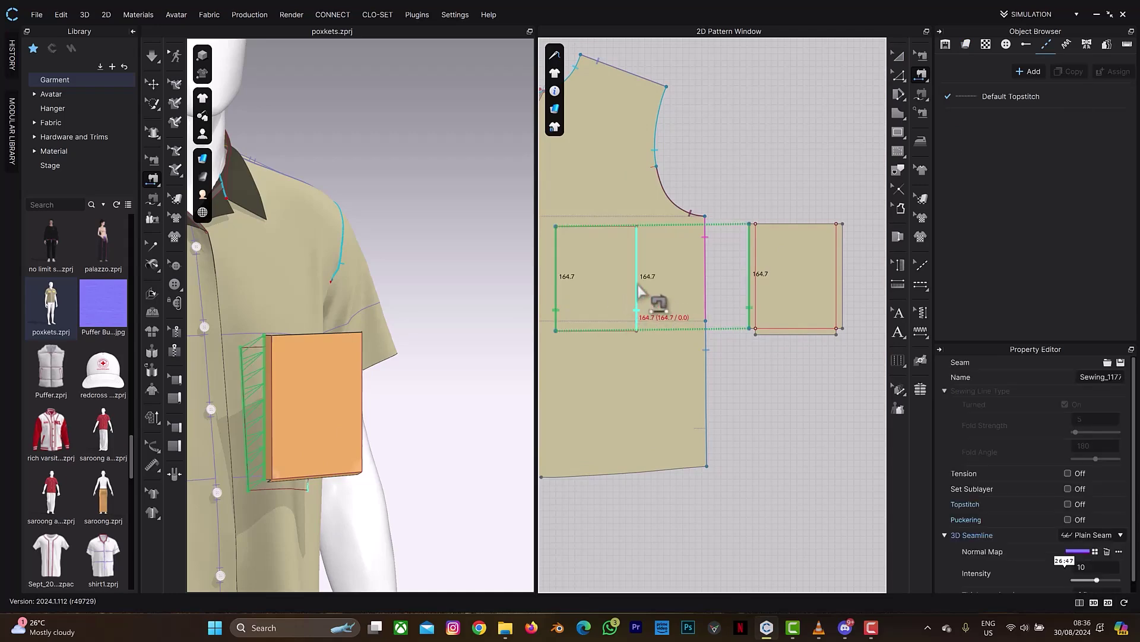
{"action": "left_click", "coordinate": [638, 292]}
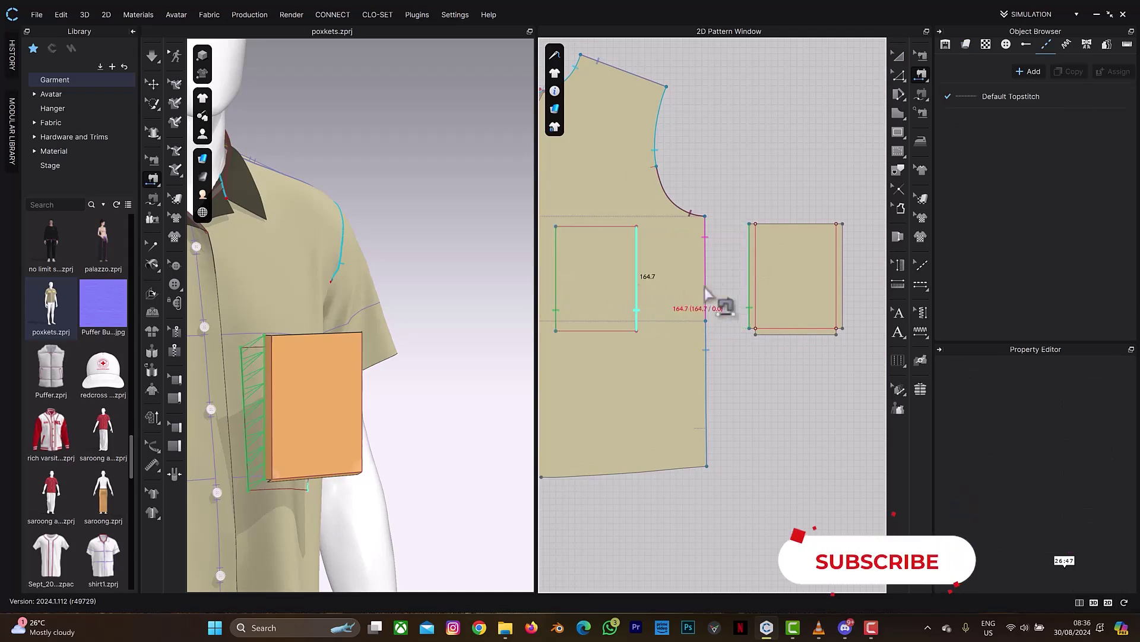
{"action": "left_click", "coordinate": [845, 301]}
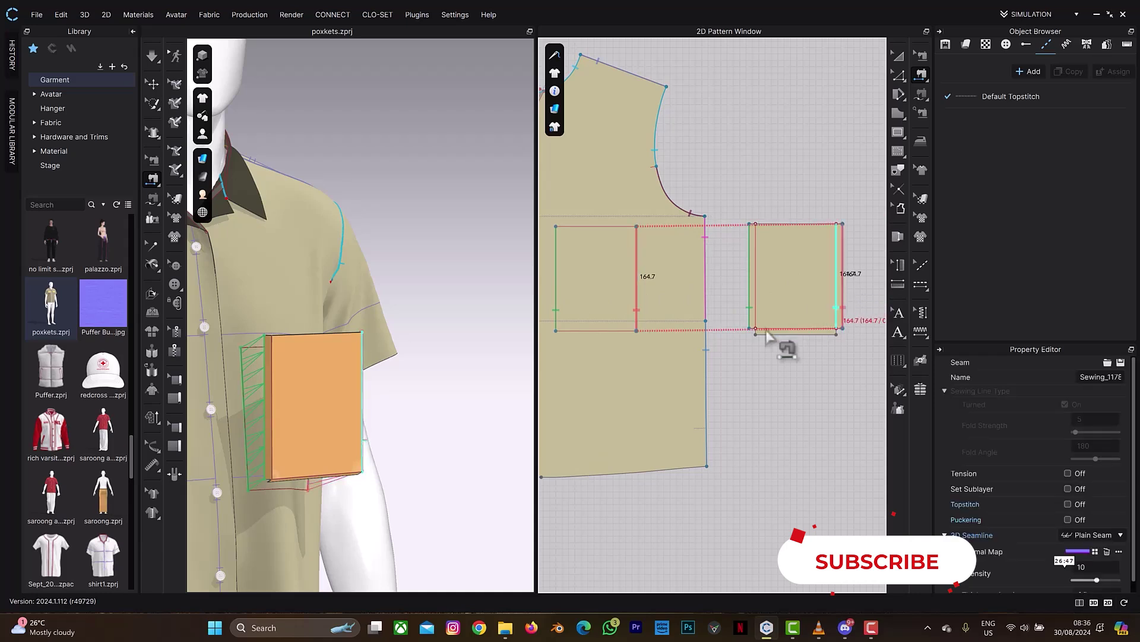
{"action": "left_click", "coordinate": [628, 340]}
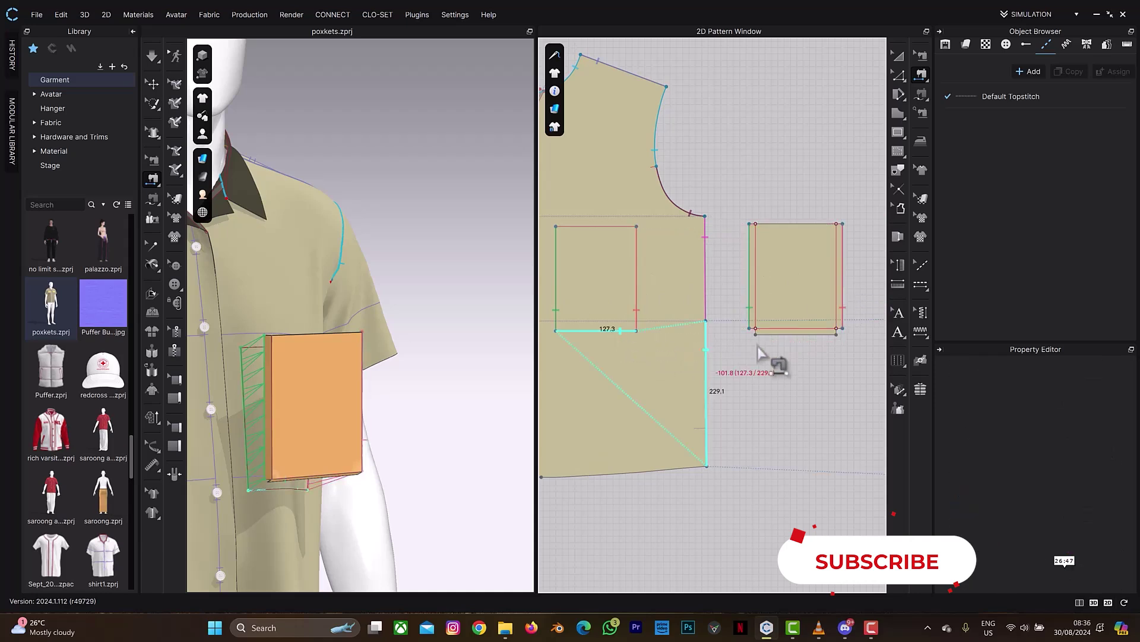
{"action": "left_click", "coordinate": [820, 336]}
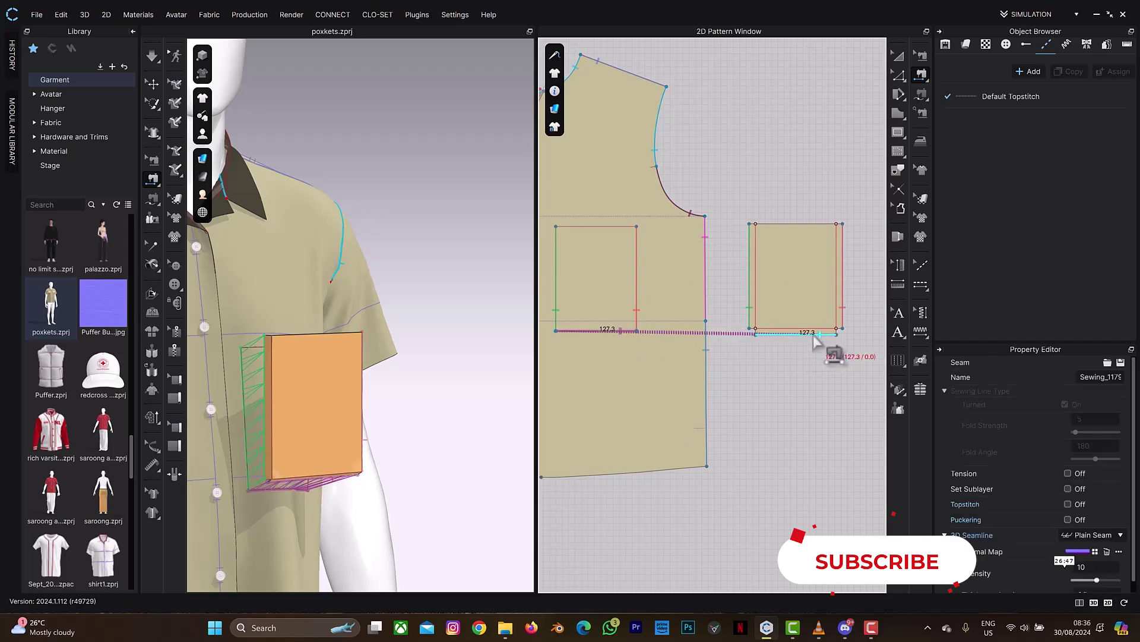
Step: Sew together the two short 10 mm edges at each of the pocket's lower corner notches
{"action": "scroll", "coordinate": [784, 350], "scroll_direction": "up", "scroll_amount": 5}
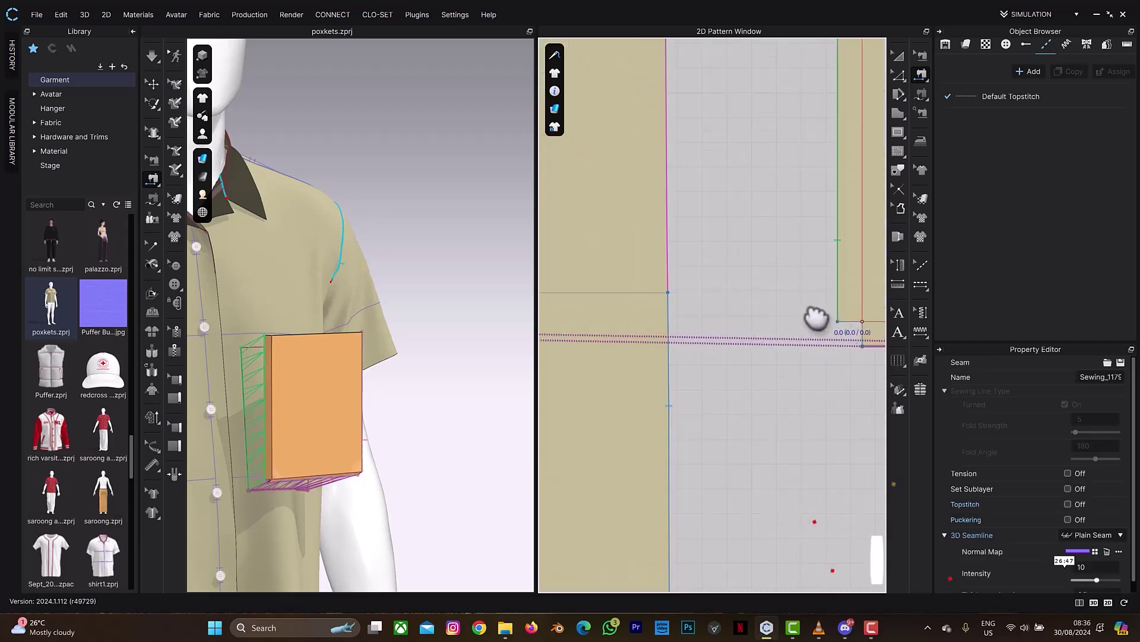
{"action": "middle_click_drag", "start_coordinate": [814, 318], "coordinate": [741, 314]}
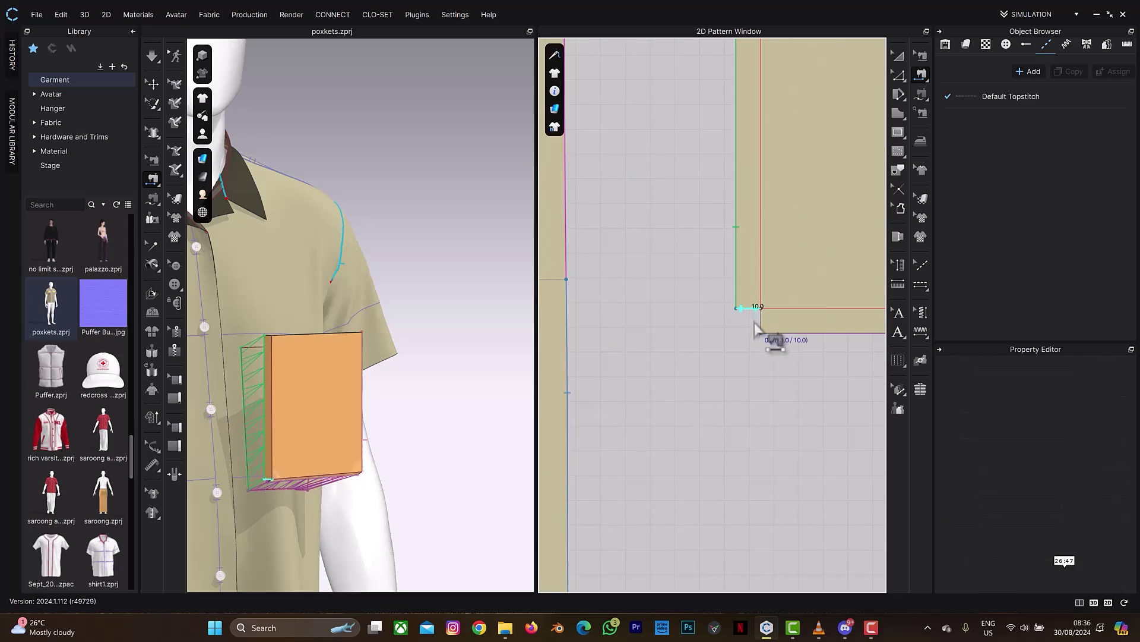
{"action": "left_click", "coordinate": [761, 324]}
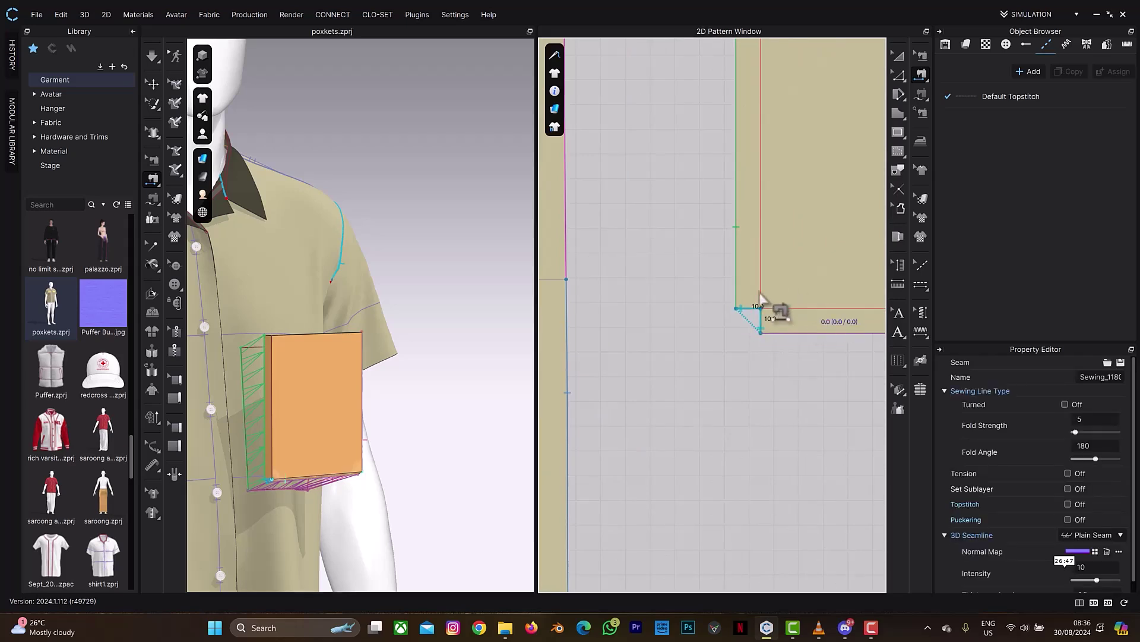
{"action": "right_click_drag", "start_coordinate": [807, 255], "coordinate": [643, 264]}
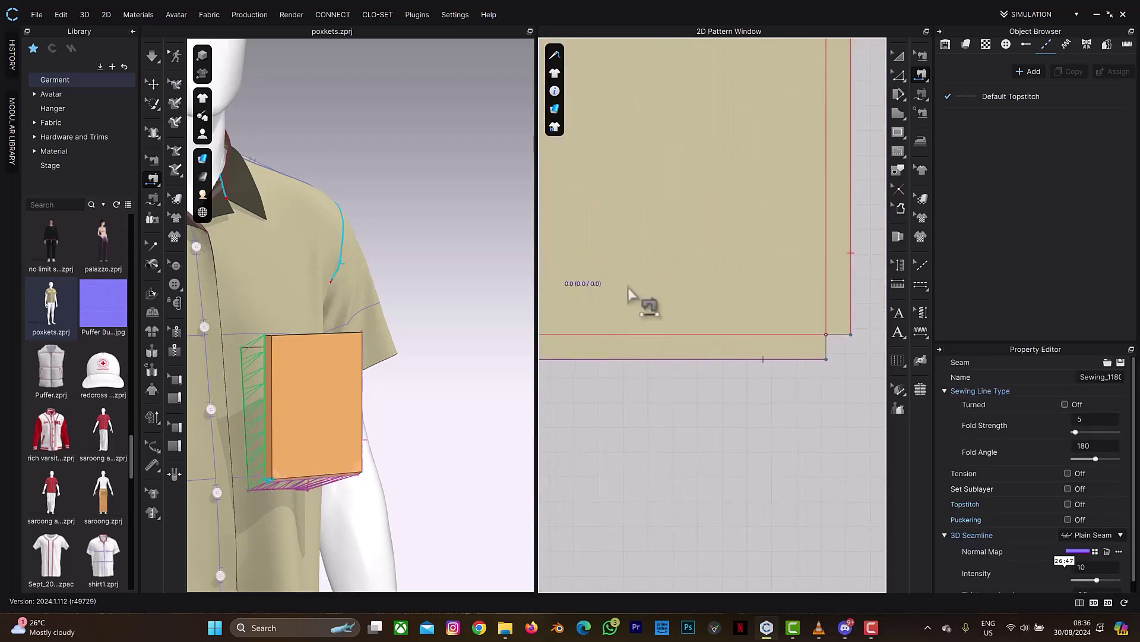
{"action": "left_click", "coordinate": [806, 328]}
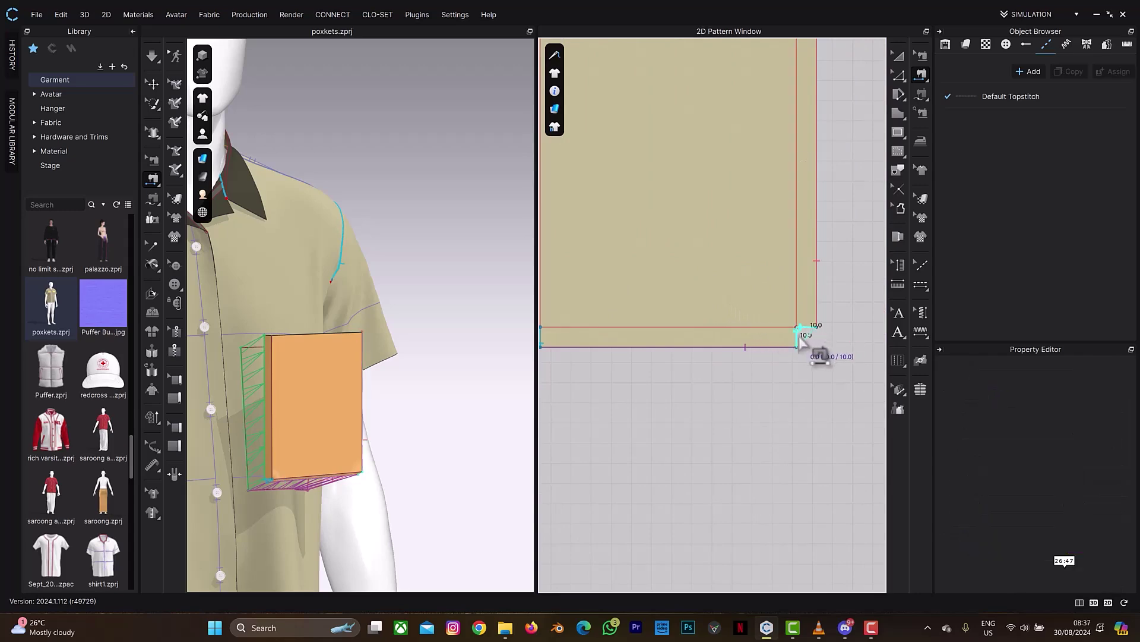
{"action": "left_click", "coordinate": [798, 337]}
Step: Simulate the garment to pull the folded pocket onto the shirt front, and inspect its side folds
{"action": "right_click_drag", "start_coordinate": [415, 413], "coordinate": [375, 454]}
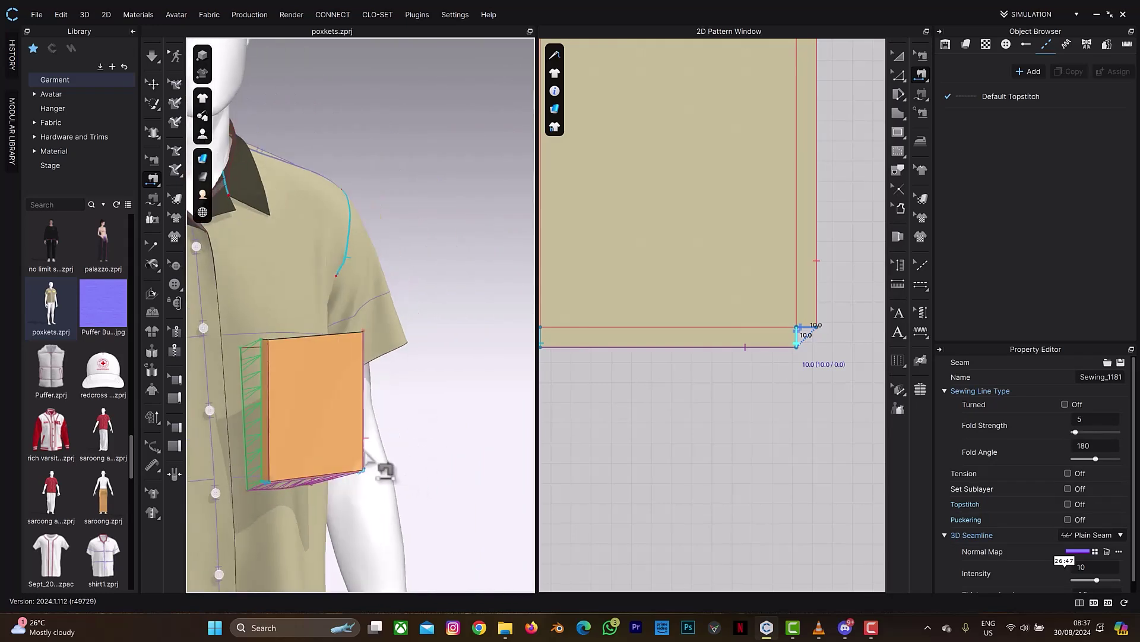
{"action": "key", "text": "space"}
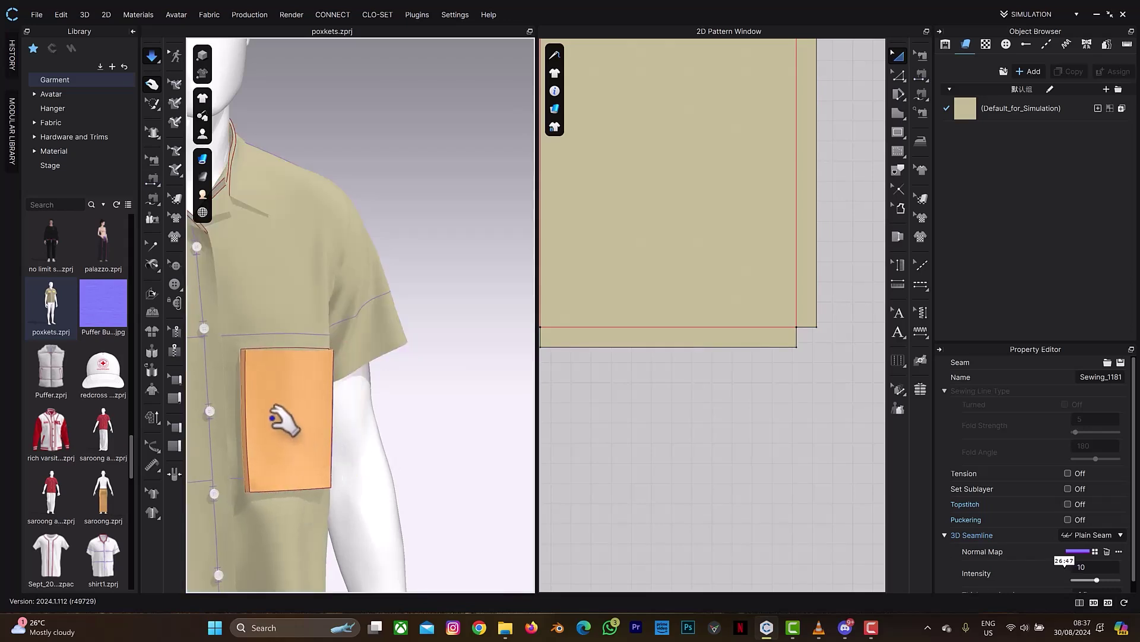
{"action": "right_click_drag", "start_coordinate": [266, 401], "coordinate": [293, 397]}
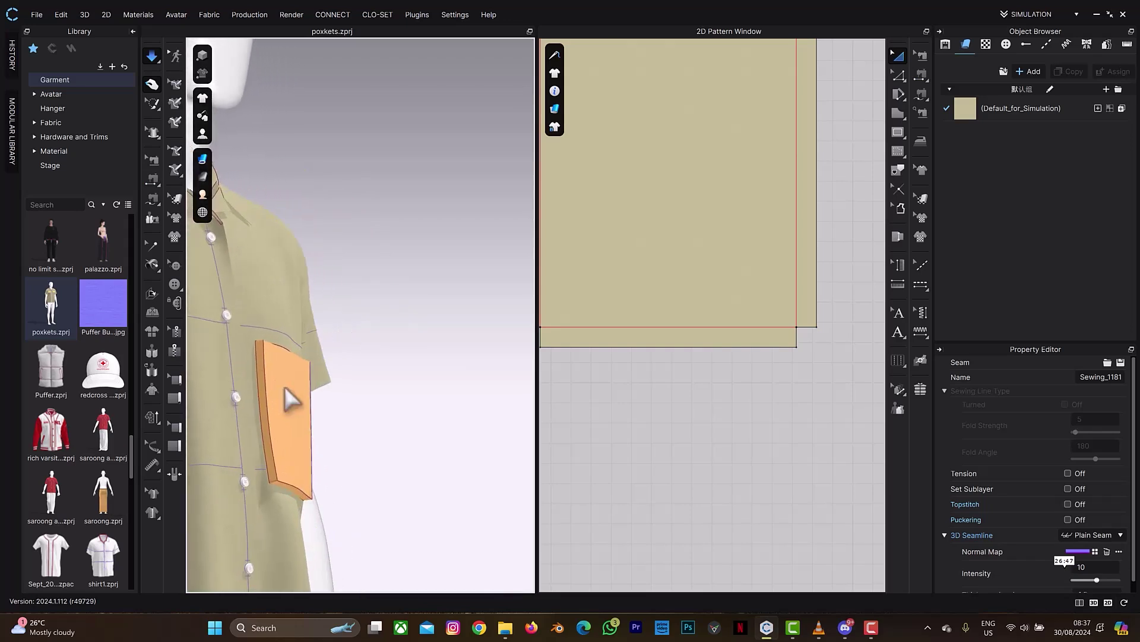
{"action": "scroll", "coordinate": [296, 404], "scroll_direction": "up", "scroll_amount": 2}
{"action": "middle_click_drag", "start_coordinate": [297, 403], "coordinate": [405, 342]}
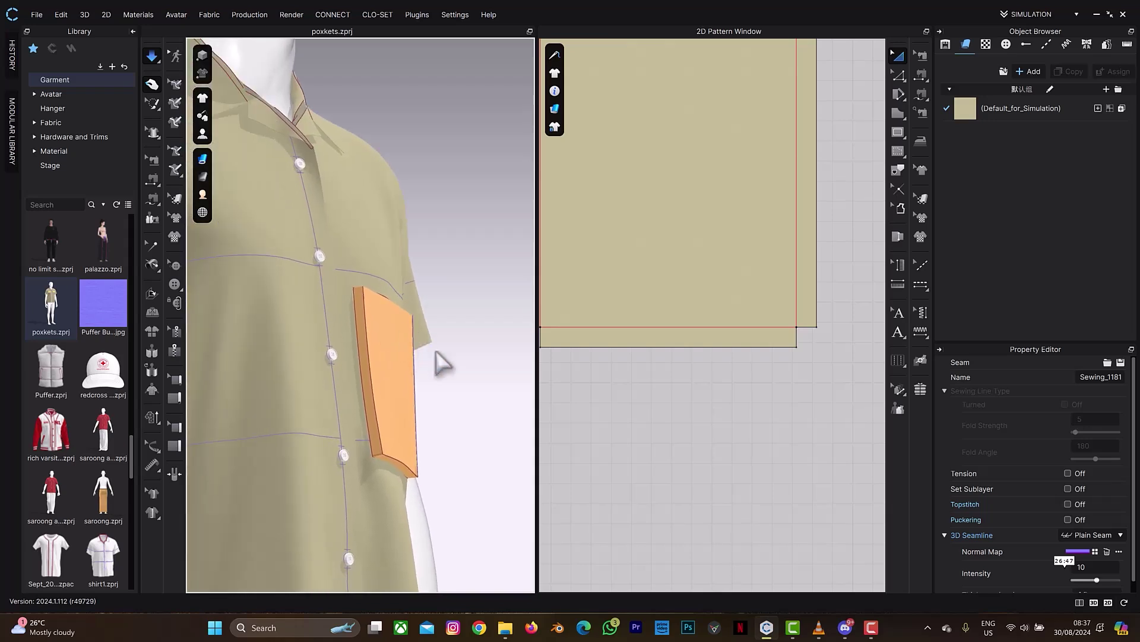
Step: Distribute one internal line between the pocket's left outer edge and left fold line, 5.0 mm from the segment edge
{"action": "key", "text": "n"}
{"action": "scroll", "coordinate": [679, 365], "scroll_direction": "down", "scroll_amount": 2}
{"action": "middle_click_drag", "start_coordinate": [673, 324], "coordinate": [695, 402]}
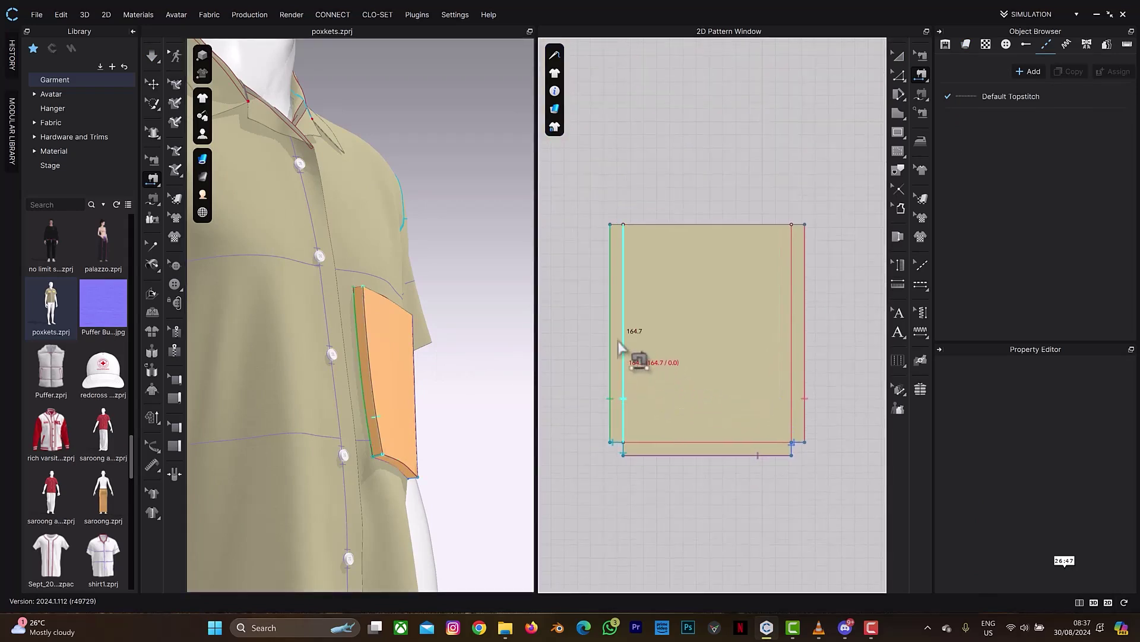
{"action": "key", "text": "z"}
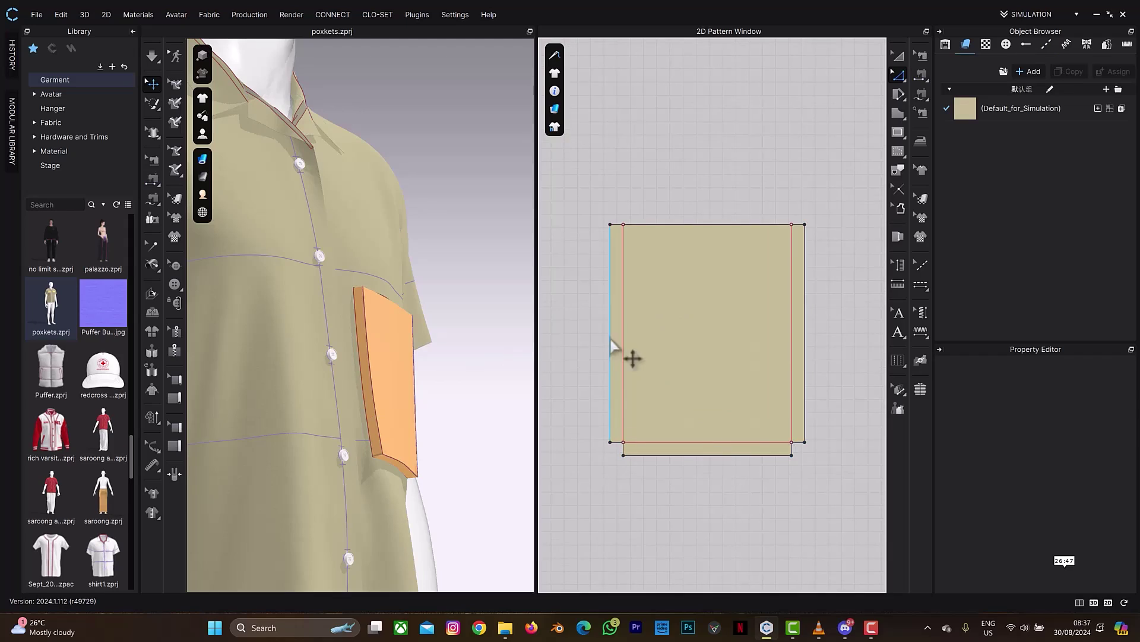
{"action": "left_click", "coordinate": [618, 348]}
{"action": "left_click", "coordinate": [623, 342], "text": "shift"}
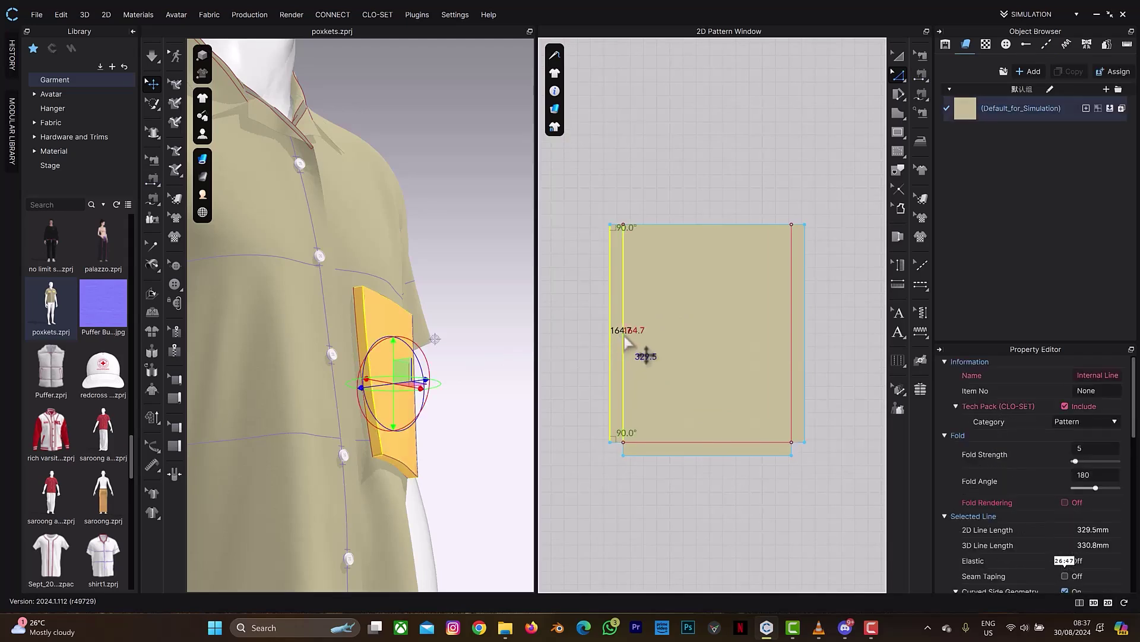
{"action": "right_click", "coordinate": [626, 342]}
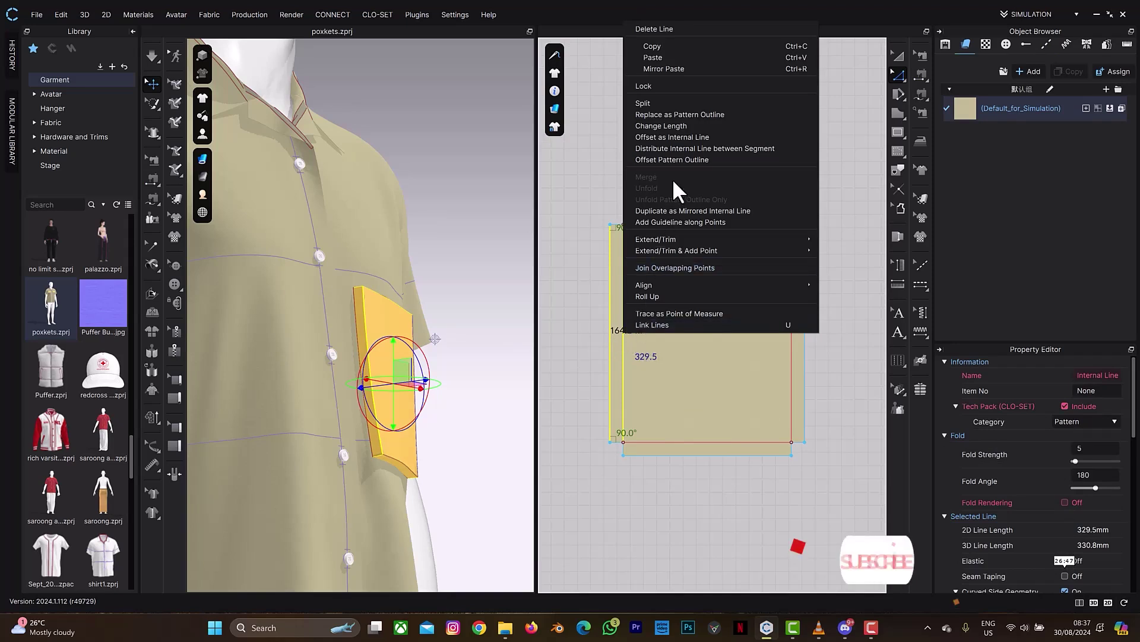
{"action": "left_click", "coordinate": [687, 148]}
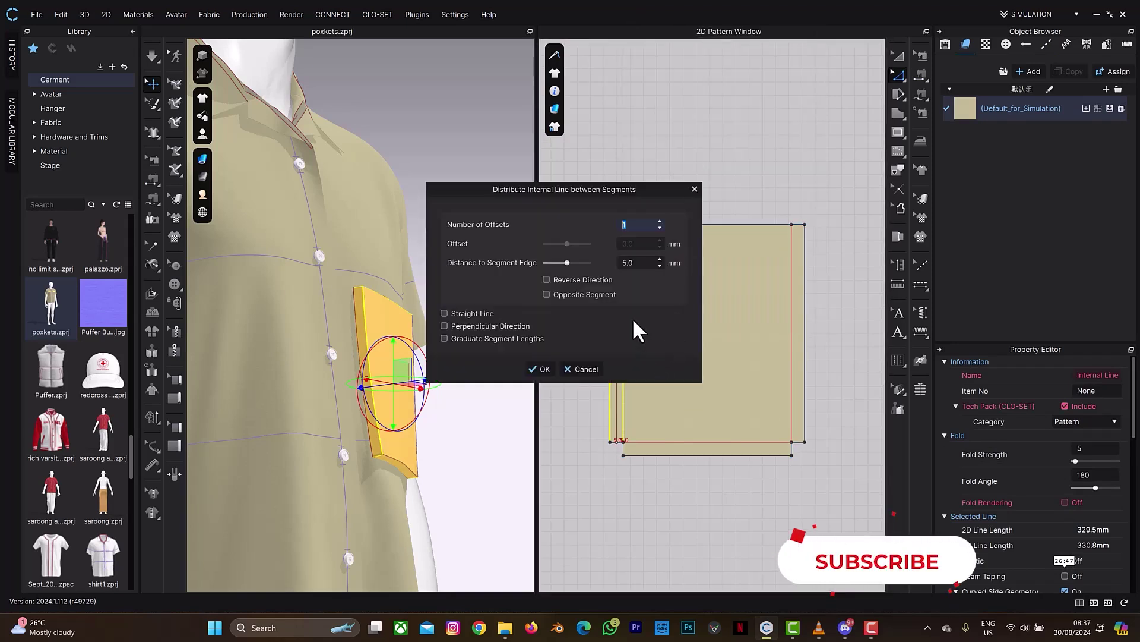
{"action": "left_click", "coordinate": [538, 369]}
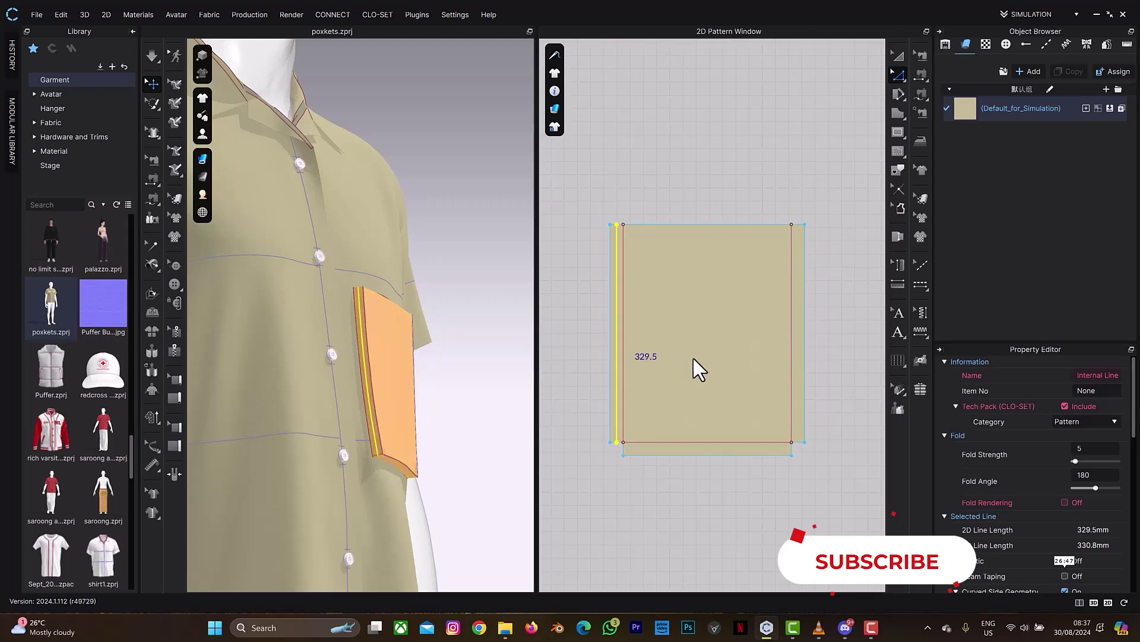
Step: Distribute one internal line between the pocket's right fold line and right outer edge, 5.0 mm from the segment edge
{"action": "left_click", "coordinate": [793, 356]}
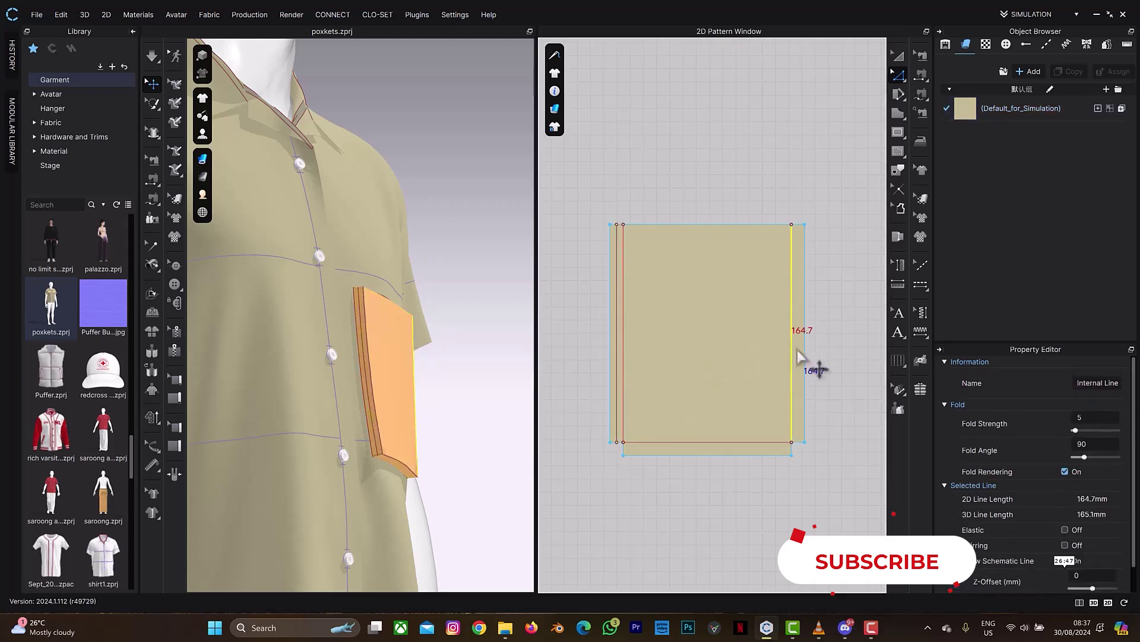
{"action": "left_click", "coordinate": [805, 354], "text": "shift"}
{"action": "right_click", "coordinate": [805, 344]}
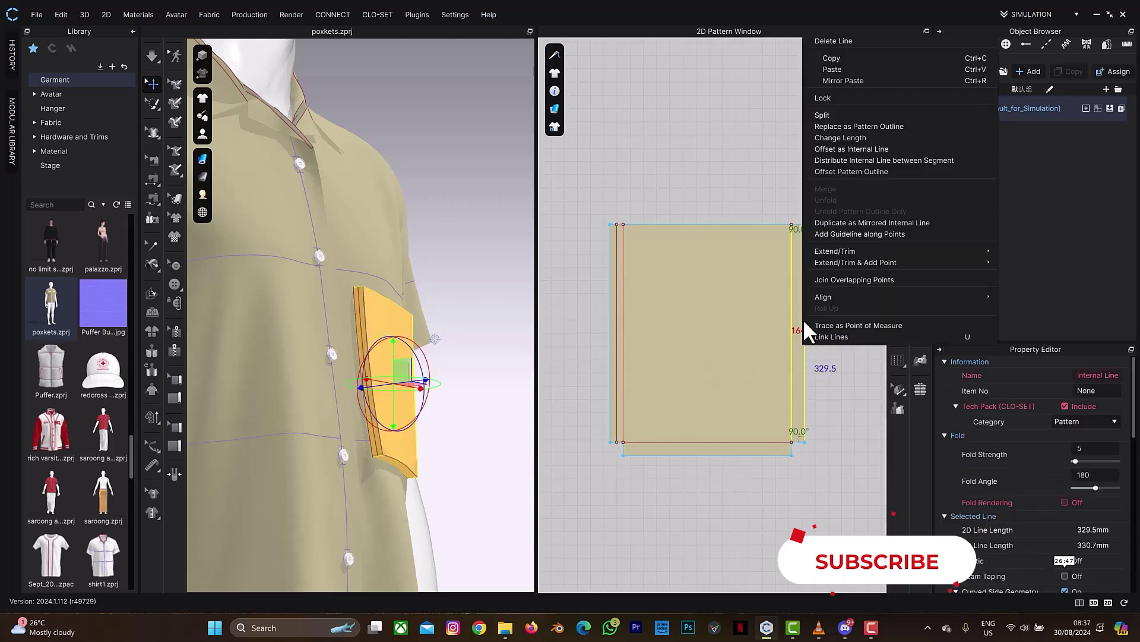
{"action": "left_click", "coordinate": [860, 155]}
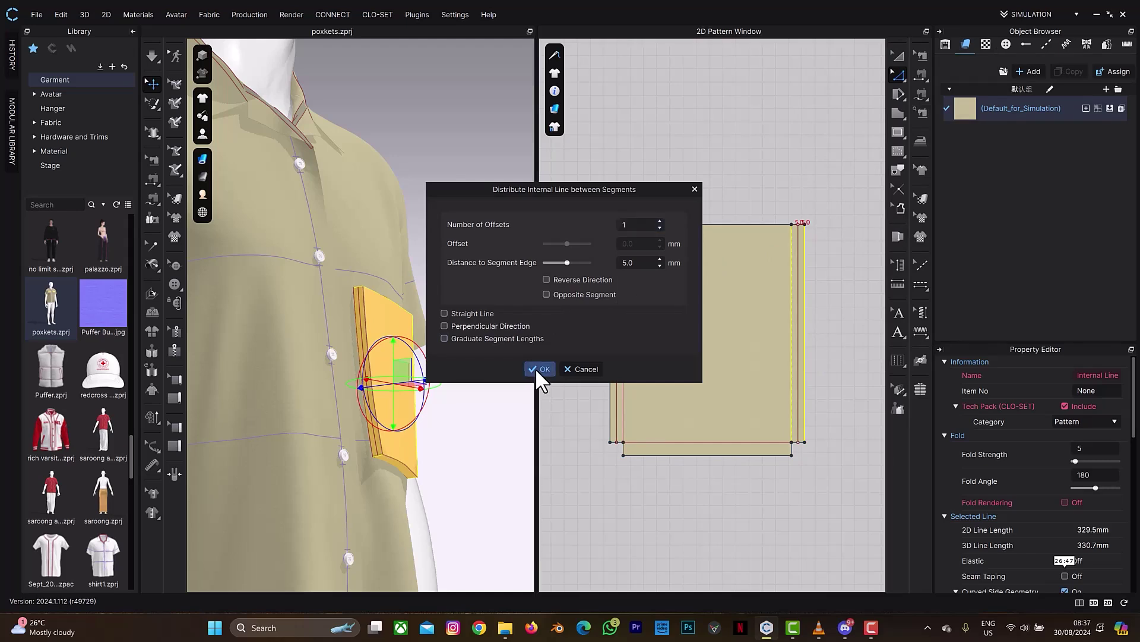
{"action": "left_click", "coordinate": [537, 369]}
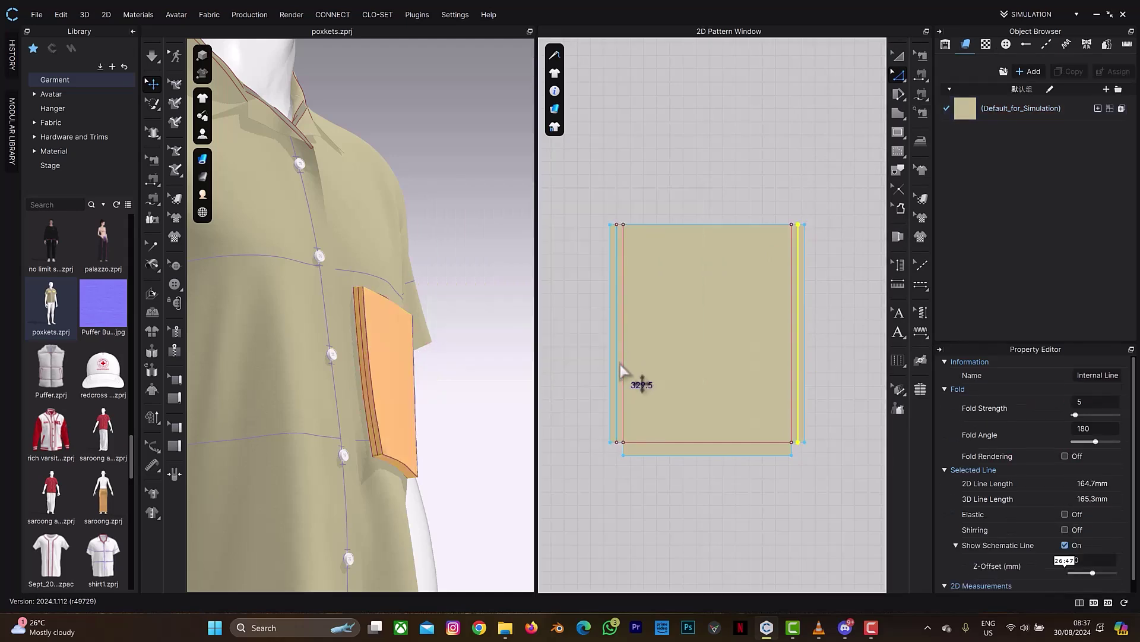
Step: Set the fold angle of the internal line in the pocket's left seam allowance to 360 and enable its fold rendering
{"action": "mouse_move", "coordinate": [619, 359]}
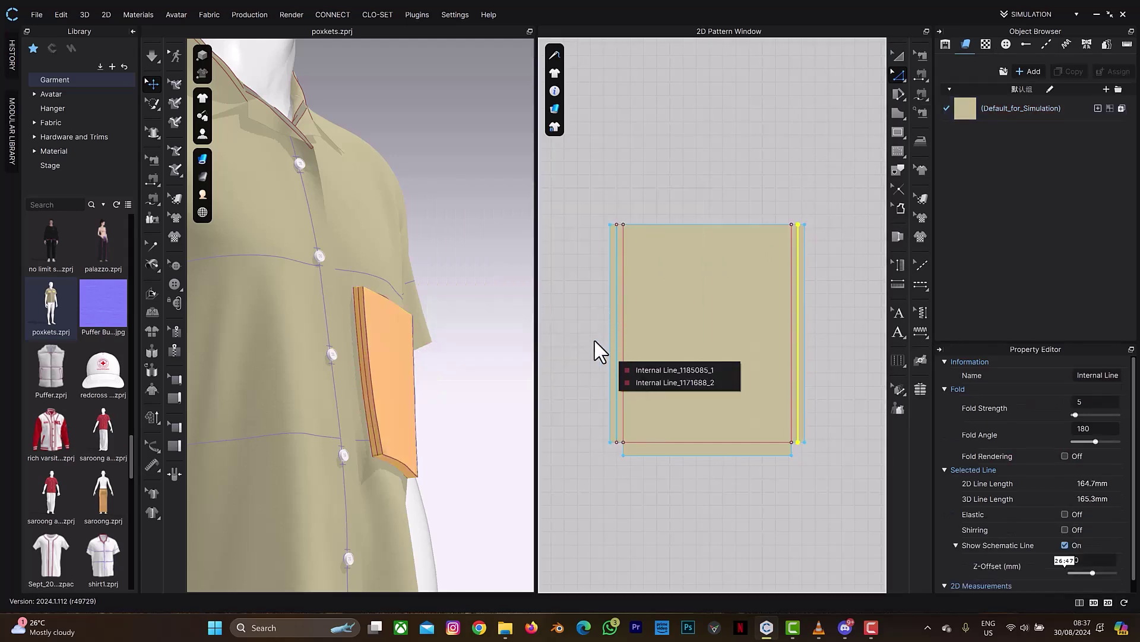
{"action": "left_click", "coordinate": [581, 351]}
{"action": "scroll", "coordinate": [621, 350], "scroll_direction": "up", "scroll_amount": 3}
{"action": "left_click", "coordinate": [615, 345]}
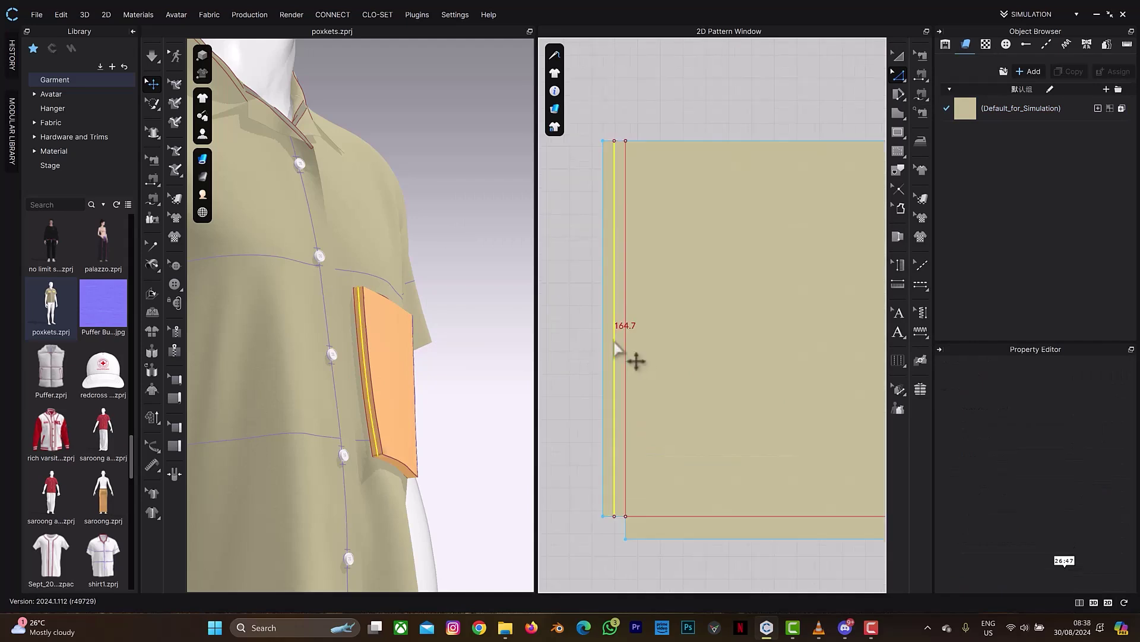
{"action": "double_click", "coordinate": [1092, 428]}
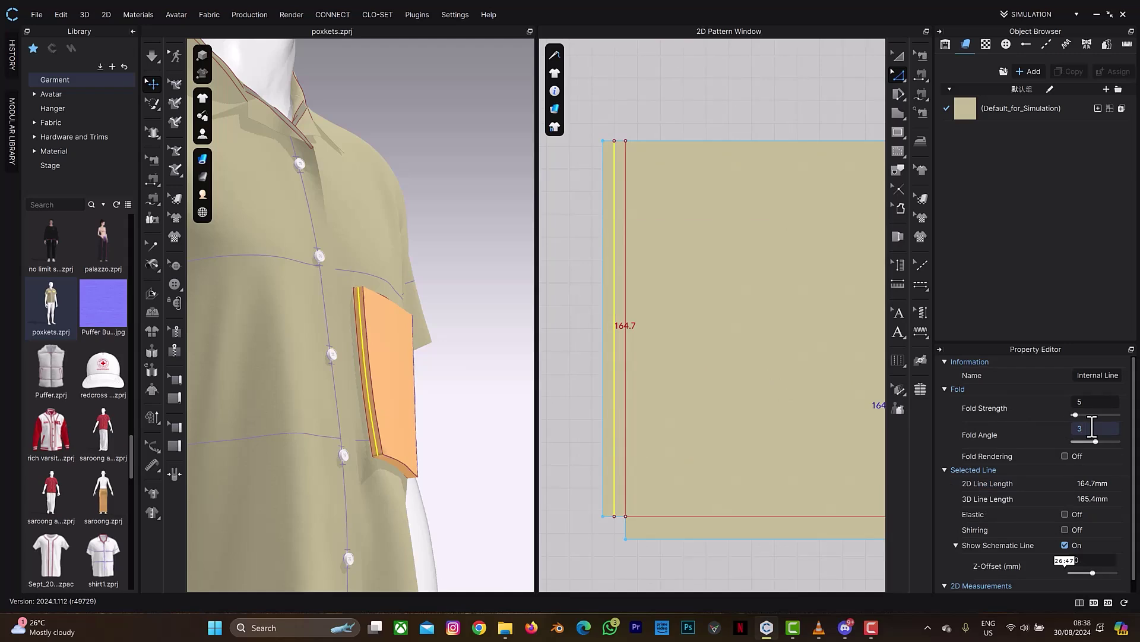
{"action": "key", "text": "Return"}
{"action": "left_click", "coordinate": [1064, 454]}
Step: Set the fold angle of the internal line in the pocket's right seam allowance to 360 and enable its fold rendering
{"action": "right_click_drag", "start_coordinate": [828, 402], "coordinate": [630, 384]}
{"action": "left_click", "coordinate": [717, 356]}
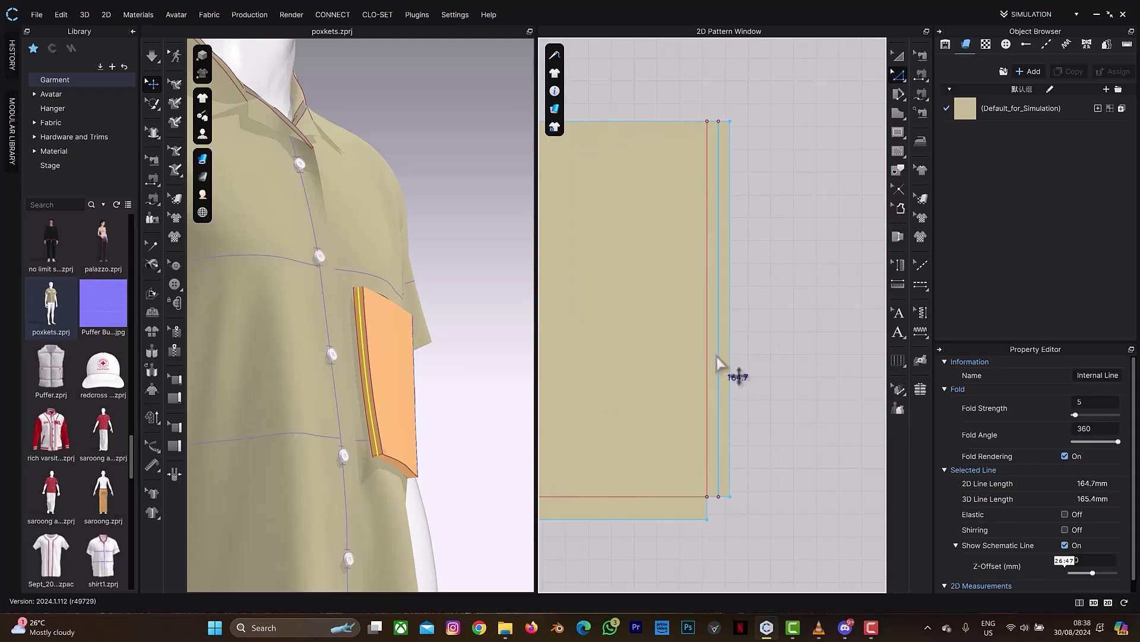
{"action": "double_click", "coordinate": [1083, 429]}
{"action": "type", "text": "360"}
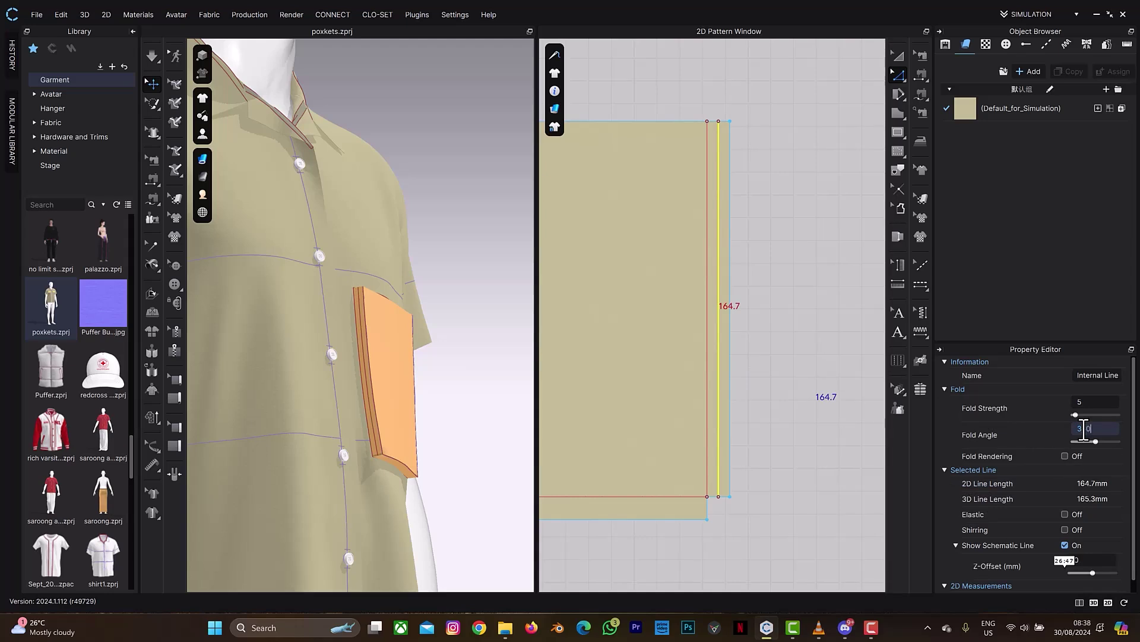
{"action": "key", "text": "Return"}
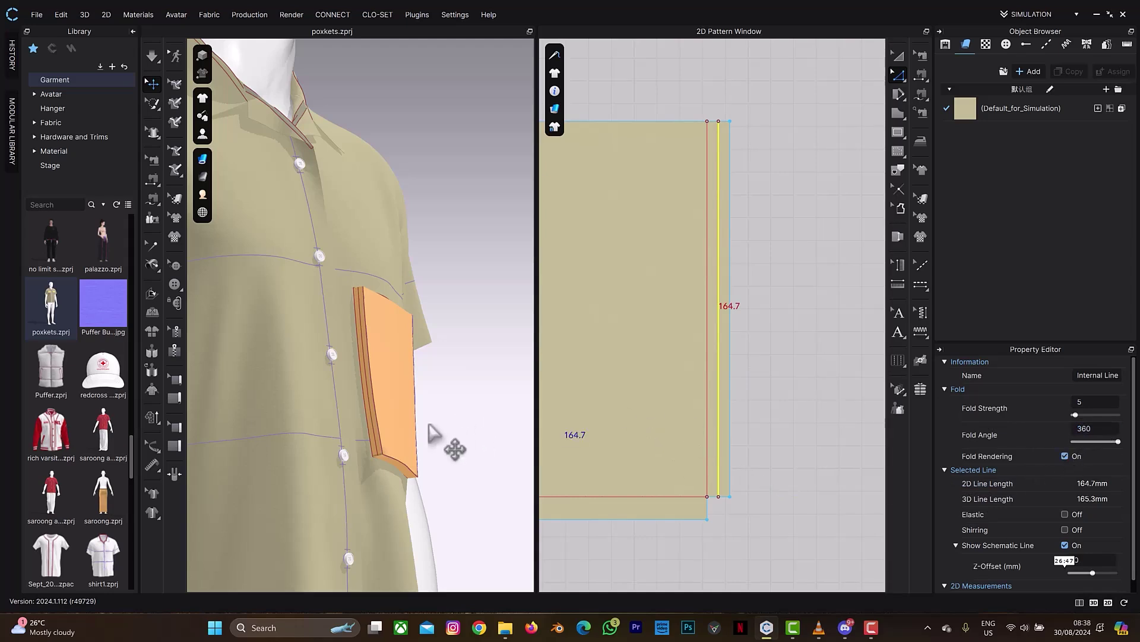
Step: Simulate the garment with the 360-degree folds, inspect the pocket's folded side edges up close, and stop the simulation
{"action": "key", "text": "space"}
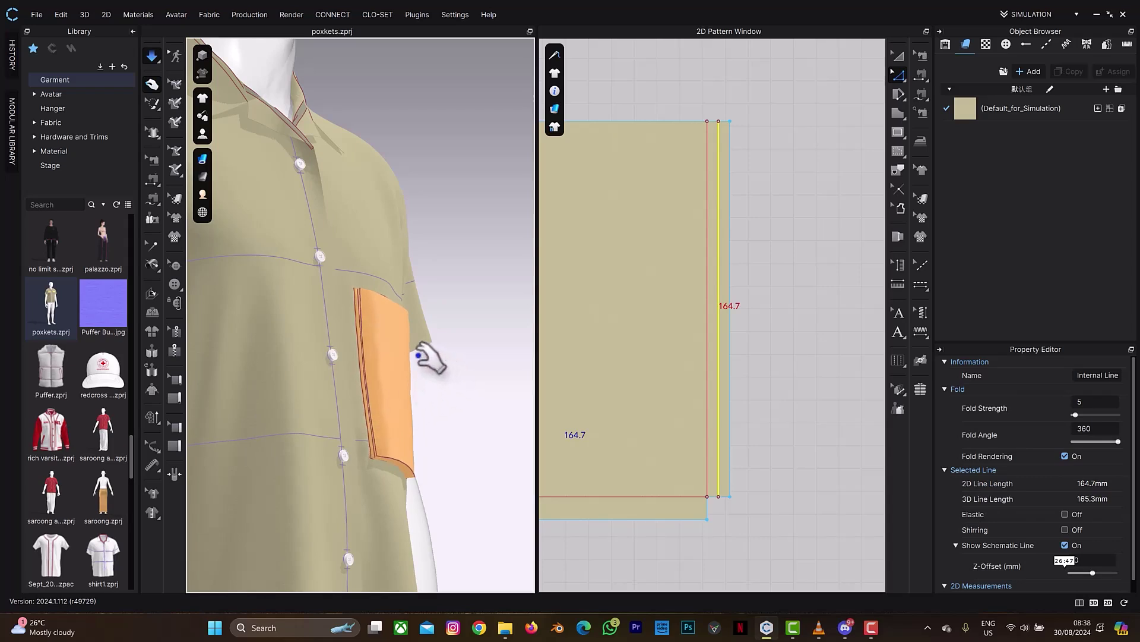
{"action": "right_click_drag", "start_coordinate": [428, 372], "coordinate": [394, 364]}
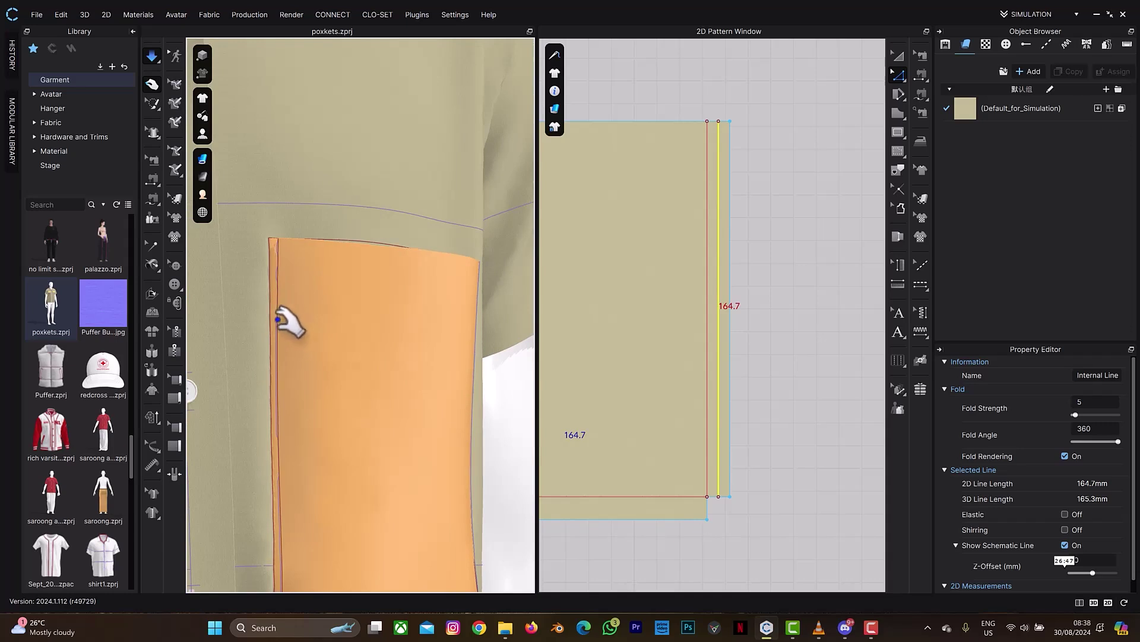
{"action": "middle_click_drag", "start_coordinate": [835, 364], "coordinate": [891, 364]}
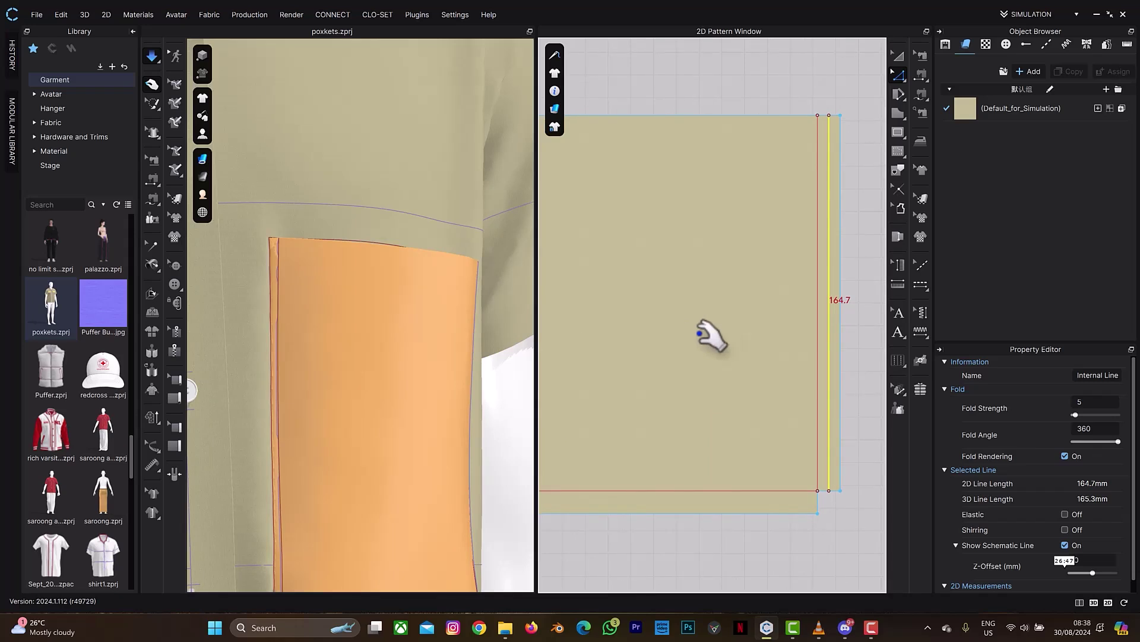
{"action": "key", "text": "space"}
Step: Free-sew the top 25 mm of the pocket's left fold line to the top 25 mm of its left outer edge
{"action": "scroll", "coordinate": [691, 336], "scroll_direction": "down", "scroll_amount": 5}
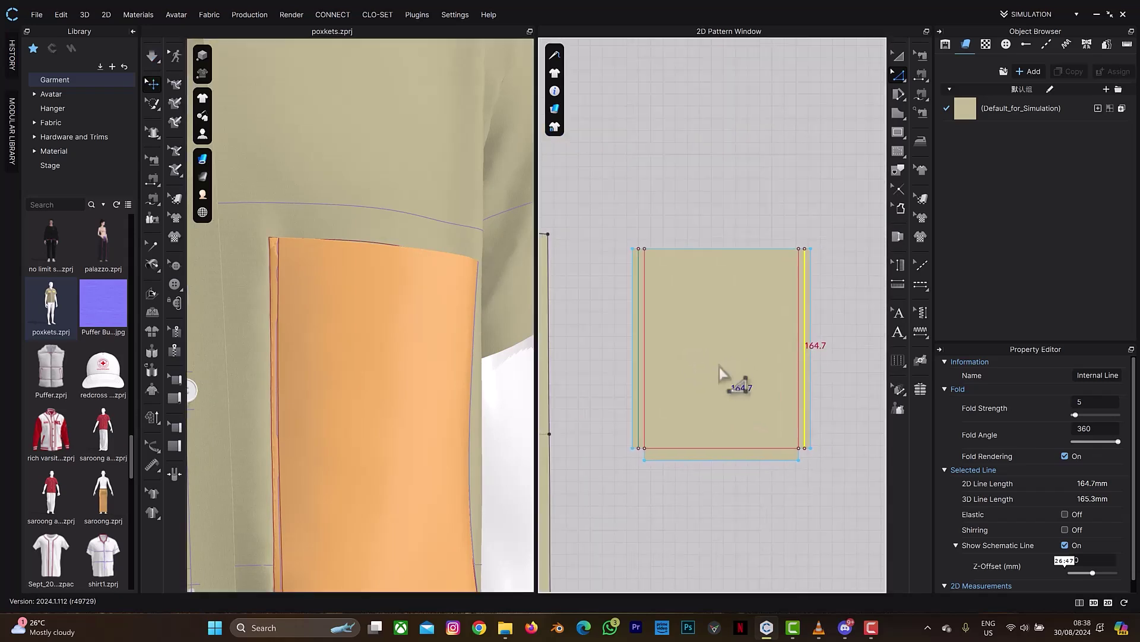
{"action": "scroll", "coordinate": [700, 342], "scroll_direction": "up", "scroll_amount": 2}
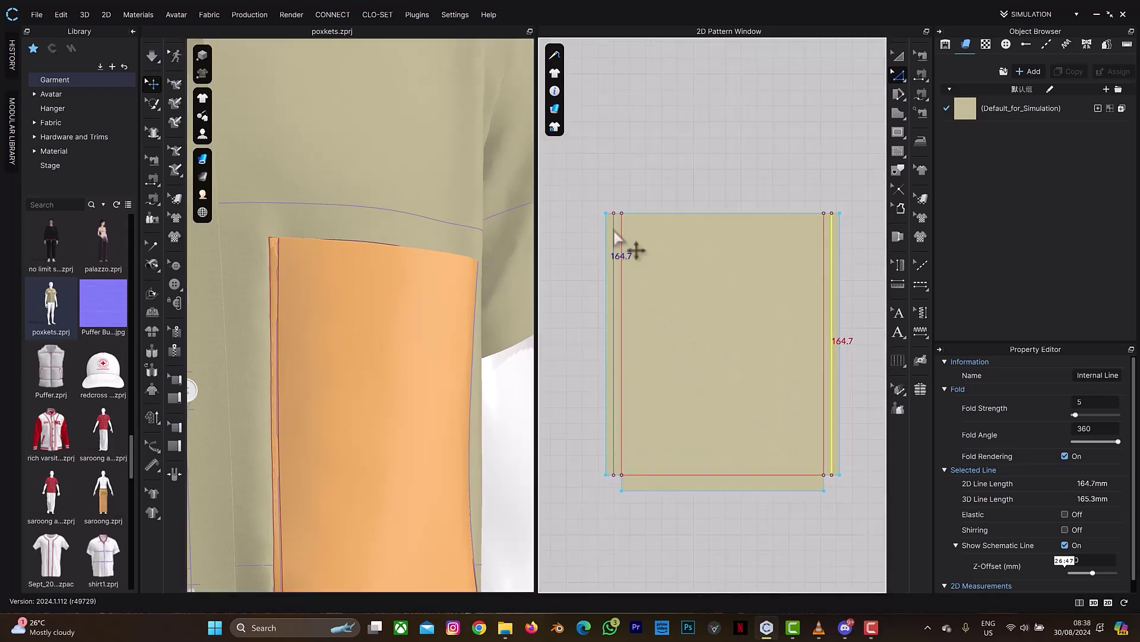
{"action": "key", "text": "m"}
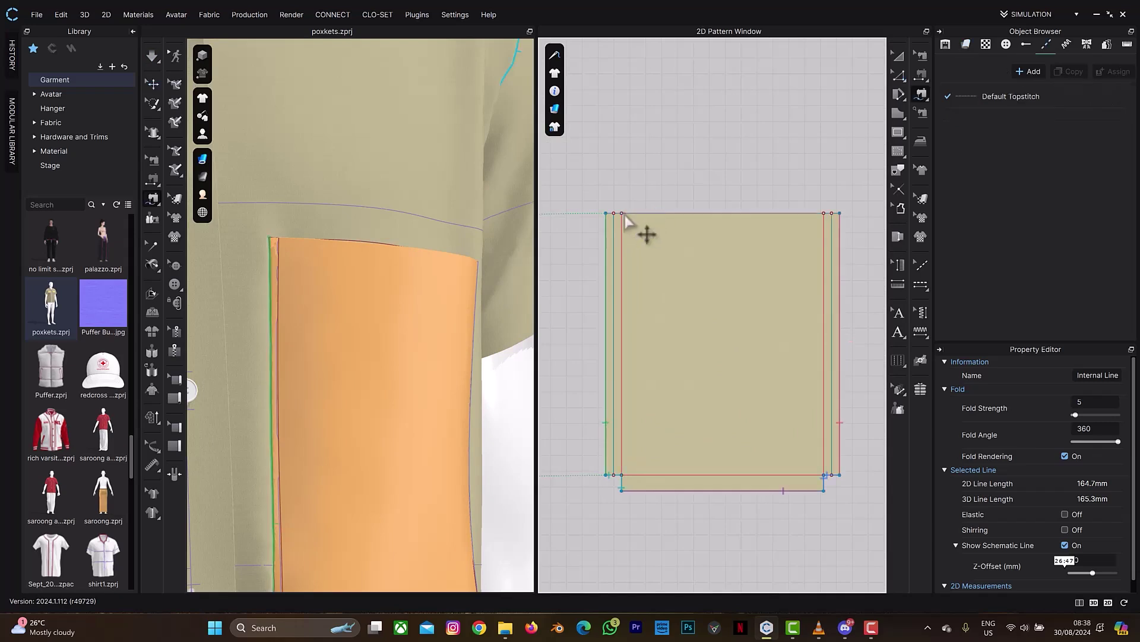
{"action": "scroll", "coordinate": [623, 214], "scroll_direction": "up", "scroll_amount": 4}
{"action": "left_click", "coordinate": [619, 218]}
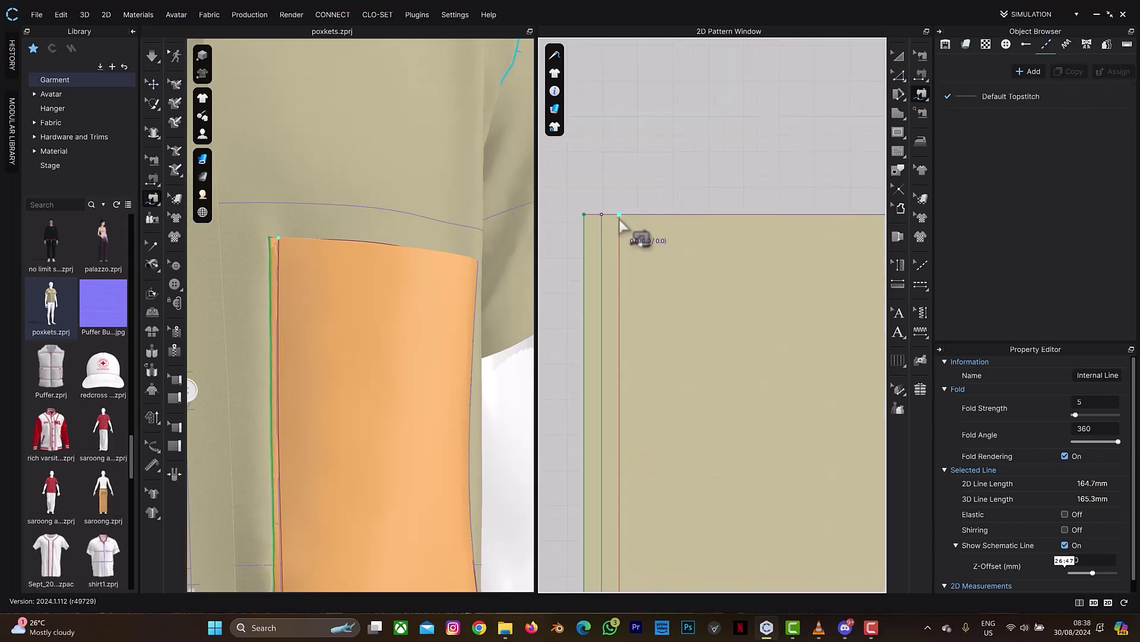
{"action": "right_click", "coordinate": [619, 300]}
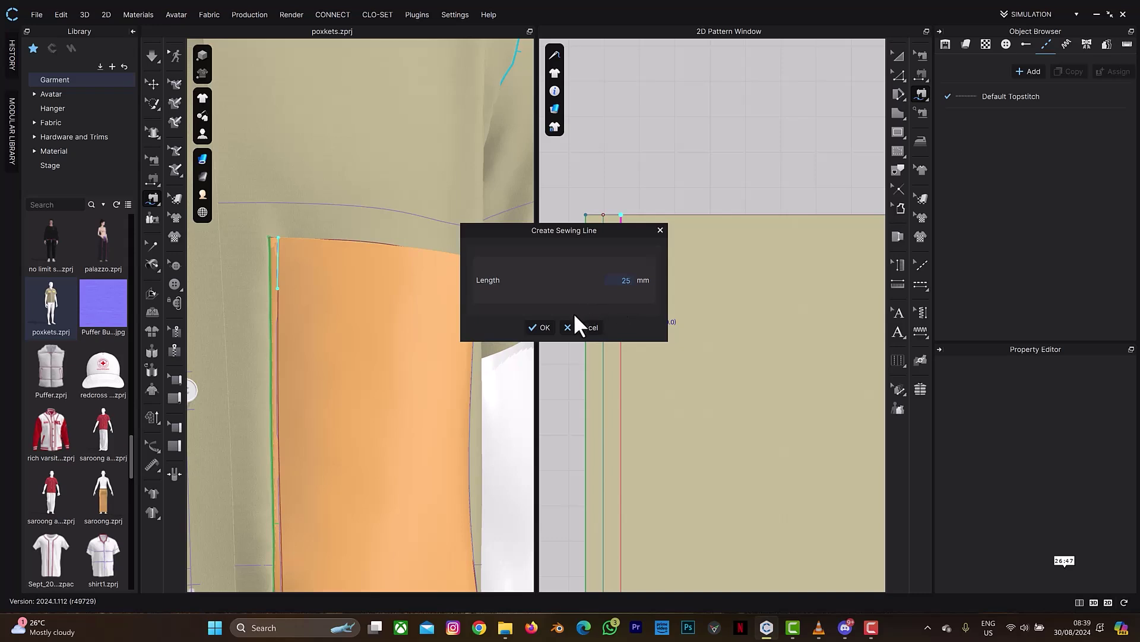
{"action": "left_click", "coordinate": [543, 326]}
{"action": "left_click", "coordinate": [588, 216]}
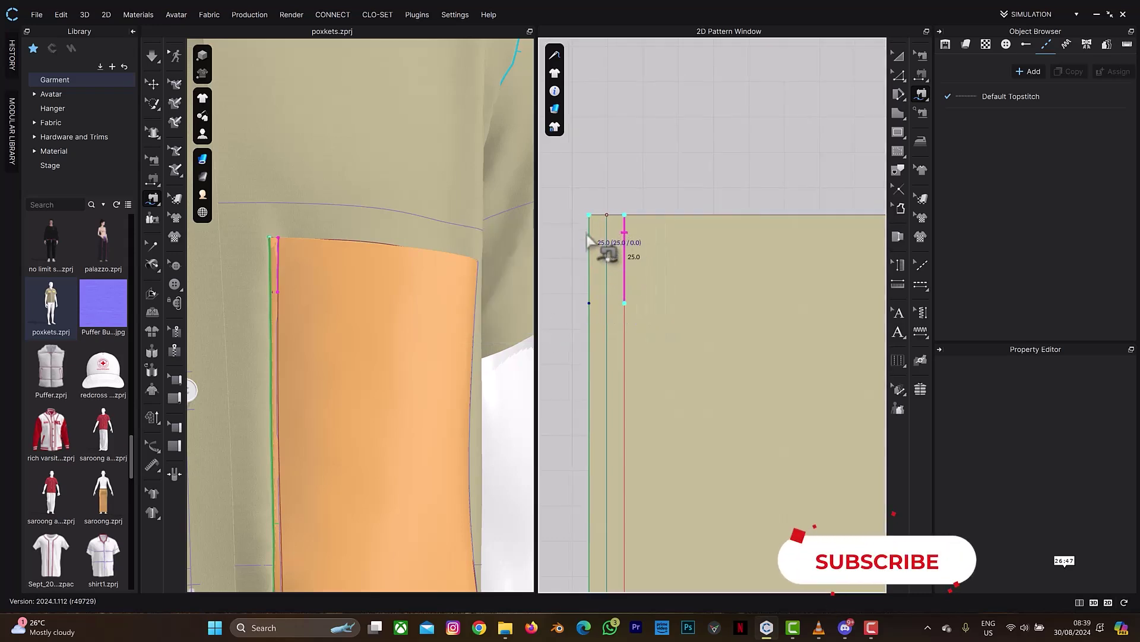
{"action": "left_click", "coordinate": [588, 304]}
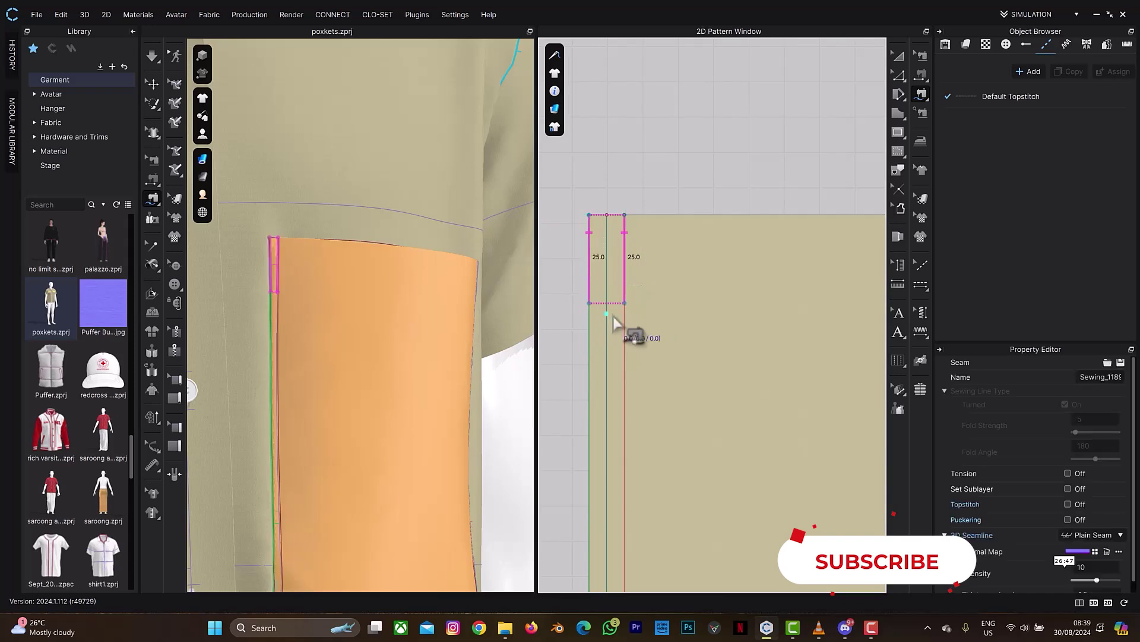
Step: Free-sew the top 25 mm of the pocket's right outer edge to the top 25 mm of its right fold line
{"action": "scroll", "coordinate": [407, 364], "scroll_direction": "down", "scroll_amount": 3}
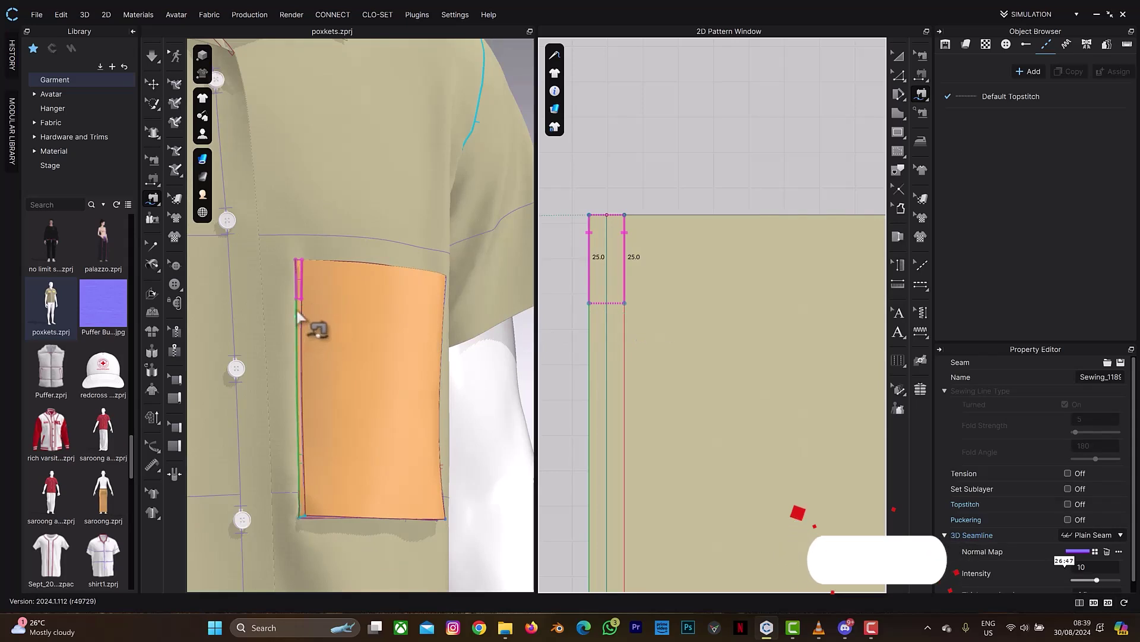
{"action": "scroll", "coordinate": [772, 332], "scroll_direction": "down", "scroll_amount": 3}
{"action": "middle_click_drag", "start_coordinate": [797, 331], "coordinate": [578, 323]}
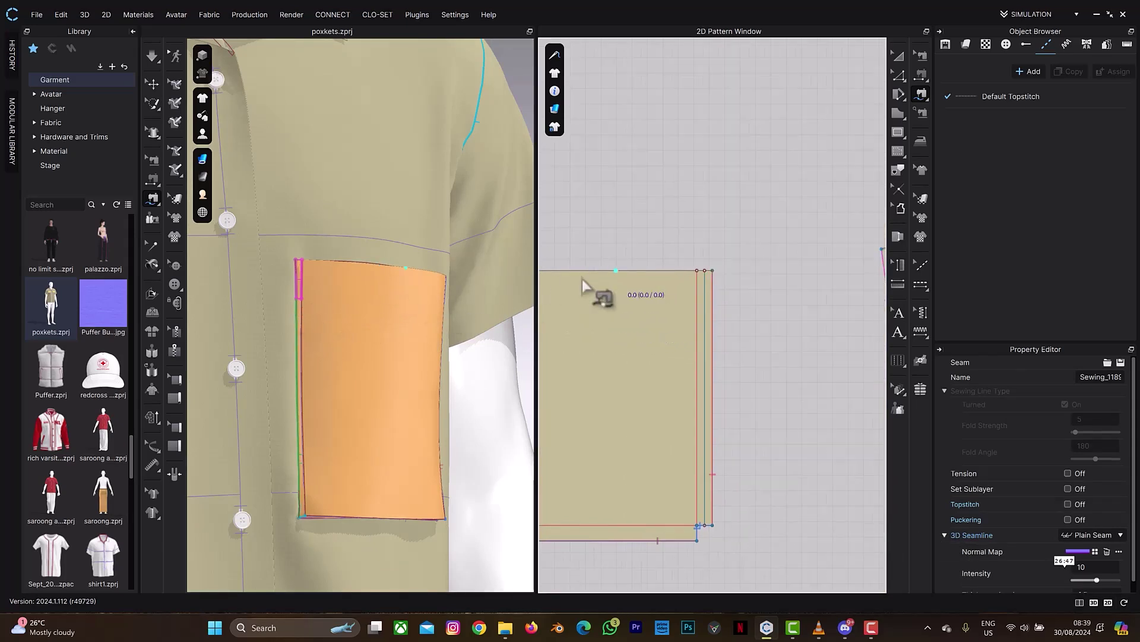
{"action": "scroll", "coordinate": [722, 288], "scroll_direction": "up", "scroll_amount": 3}
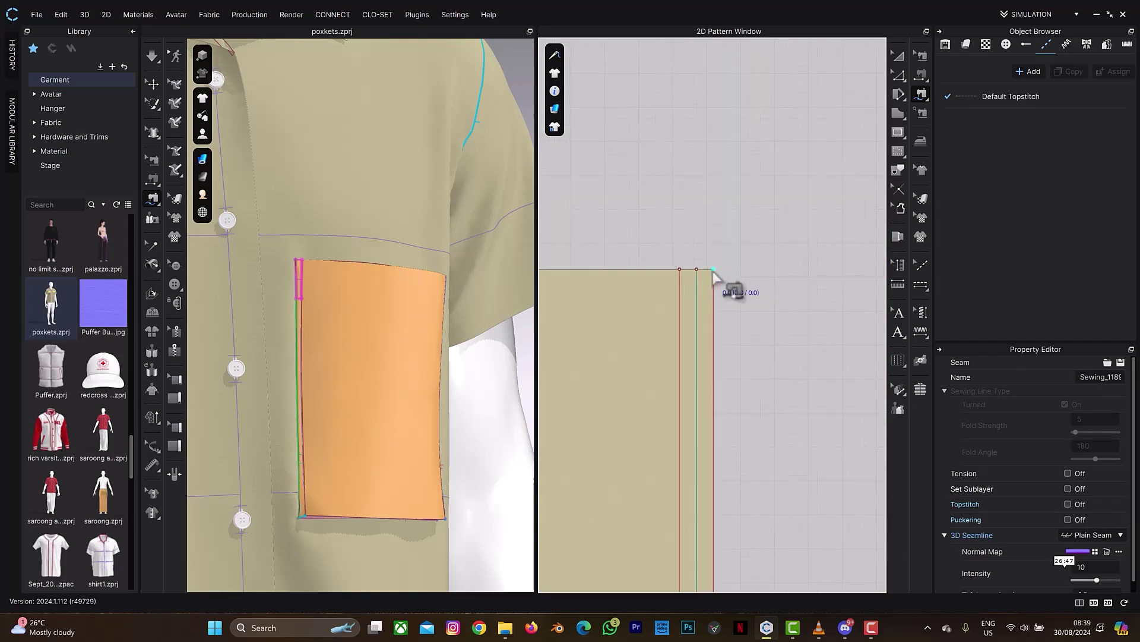
{"action": "left_click", "coordinate": [713, 270]}
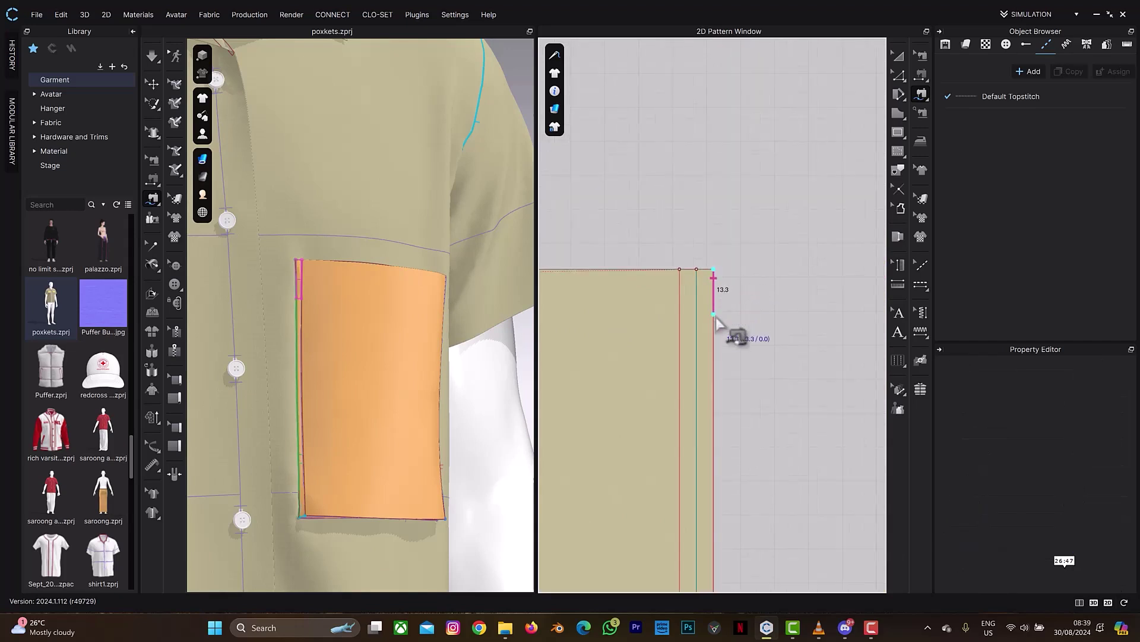
{"action": "left_click", "coordinate": [716, 318]}
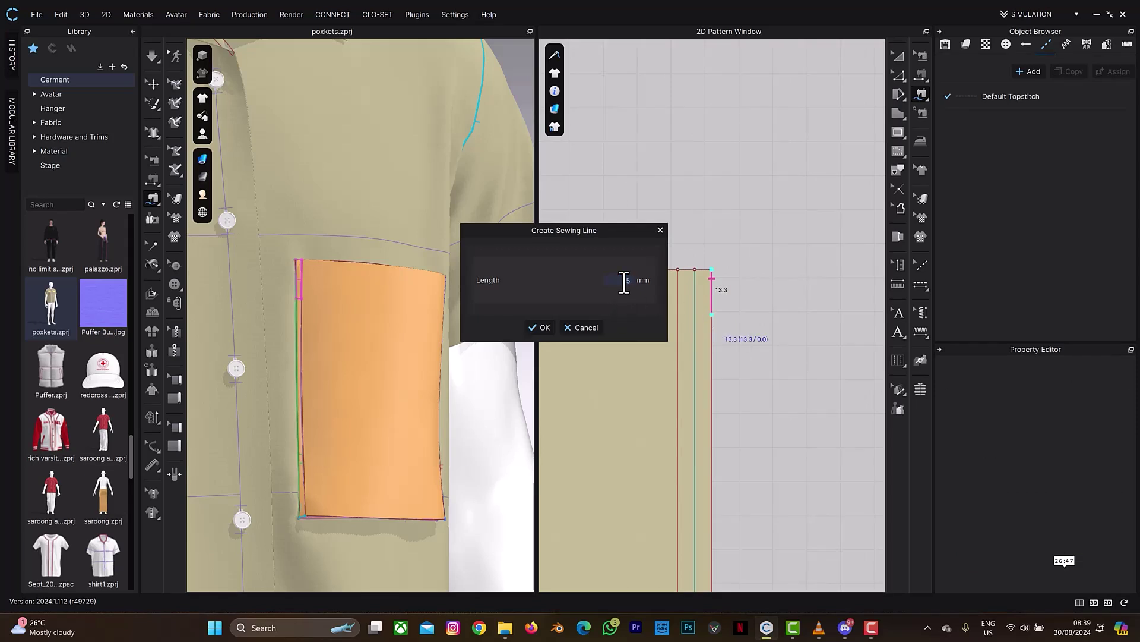
{"action": "left_click", "coordinate": [530, 325]}
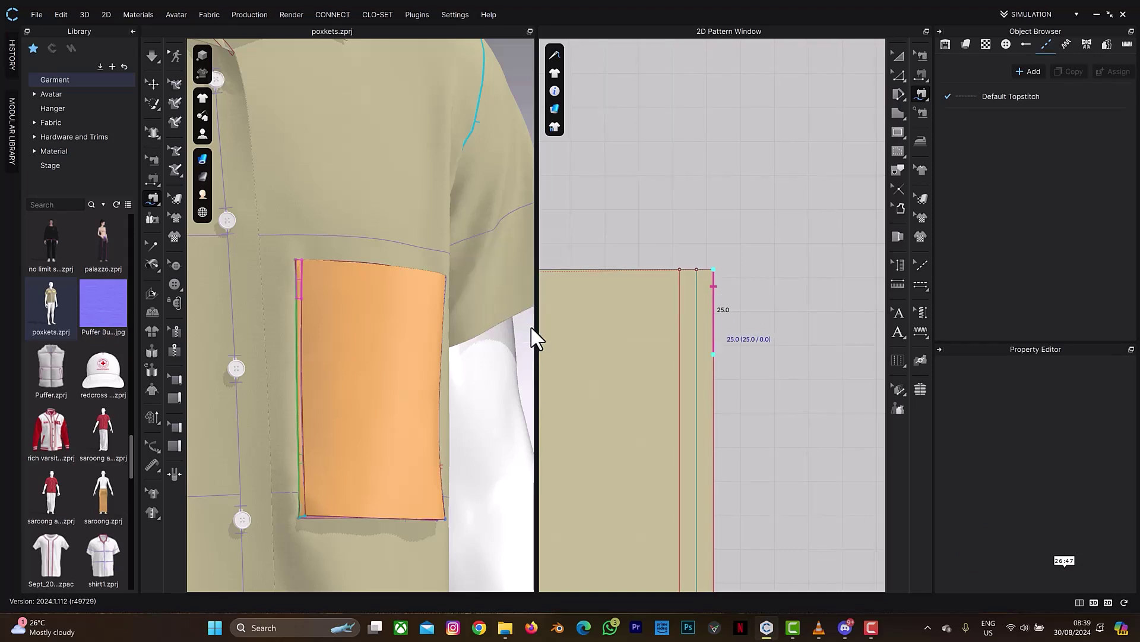
{"action": "left_click", "coordinate": [680, 277]}
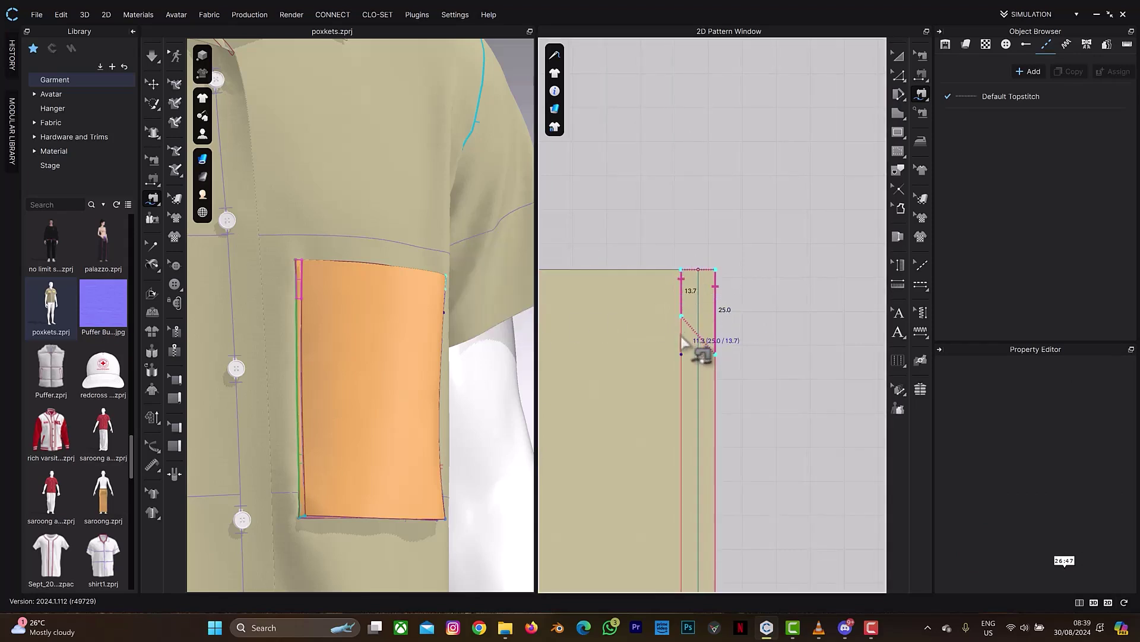
{"action": "left_click", "coordinate": [681, 356]}
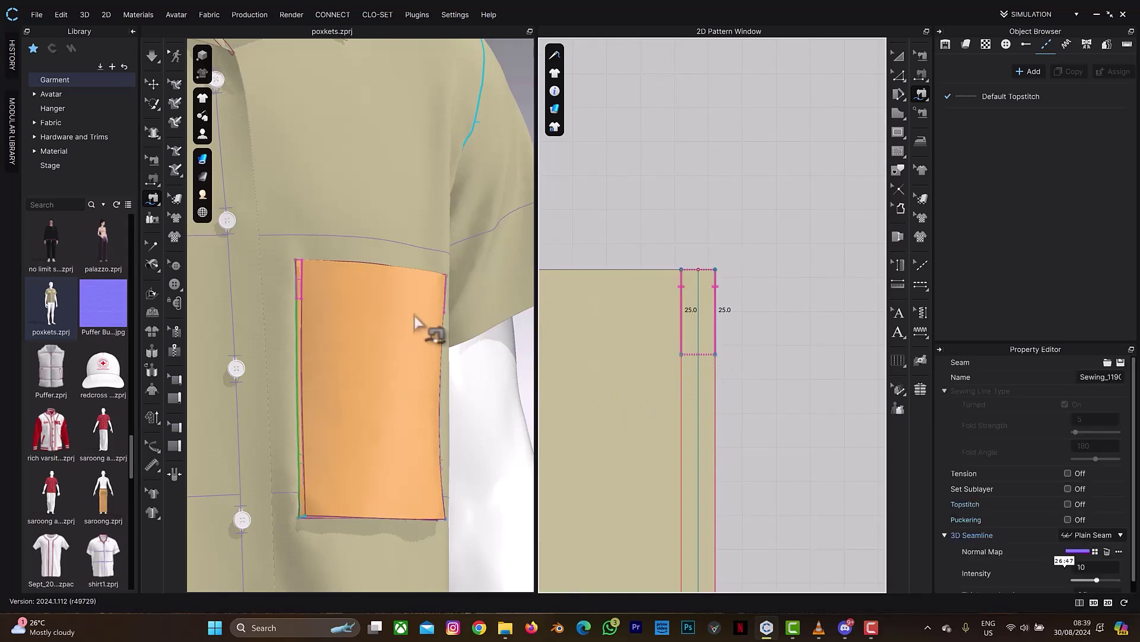
Step: Simulate the garment with the new upper corner seams, tug the pocket fabric slightly, and inspect how its folds settle
{"action": "key", "text": "space"}
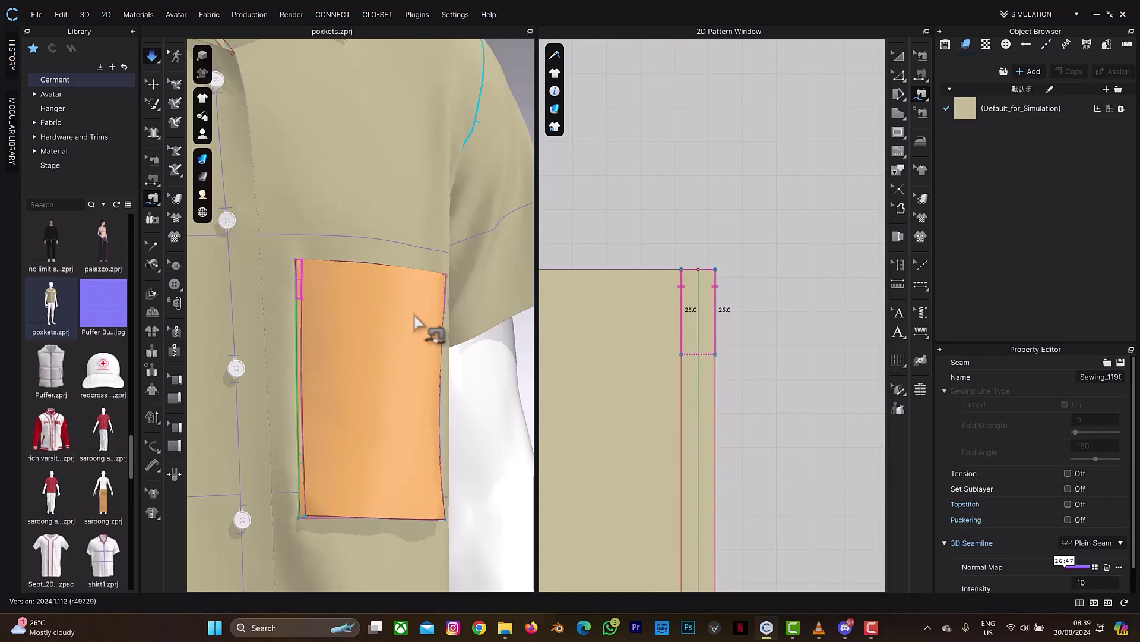
{"action": "key", "text": "Escape"}
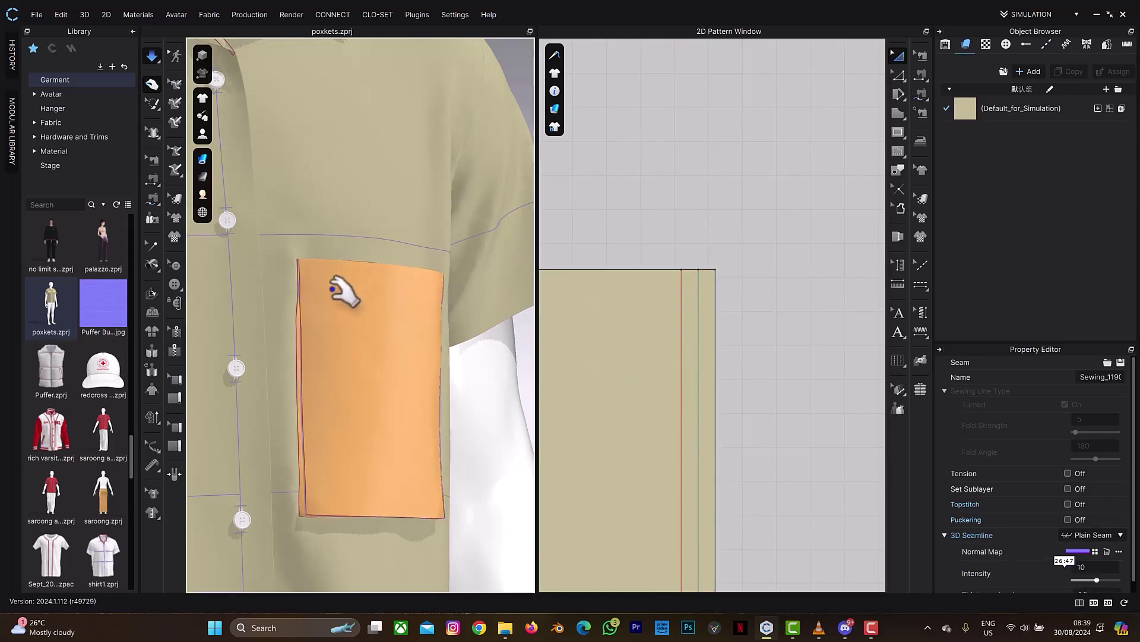
{"action": "mouse_move", "coordinate": [321, 304]}
{"action": "right_mouse_down"}
{"action": "mouse_move", "coordinate": [338, 301]}
{"action": "mouse_move", "coordinate": [307, 305]}
{"action": "right_mouse_up"}
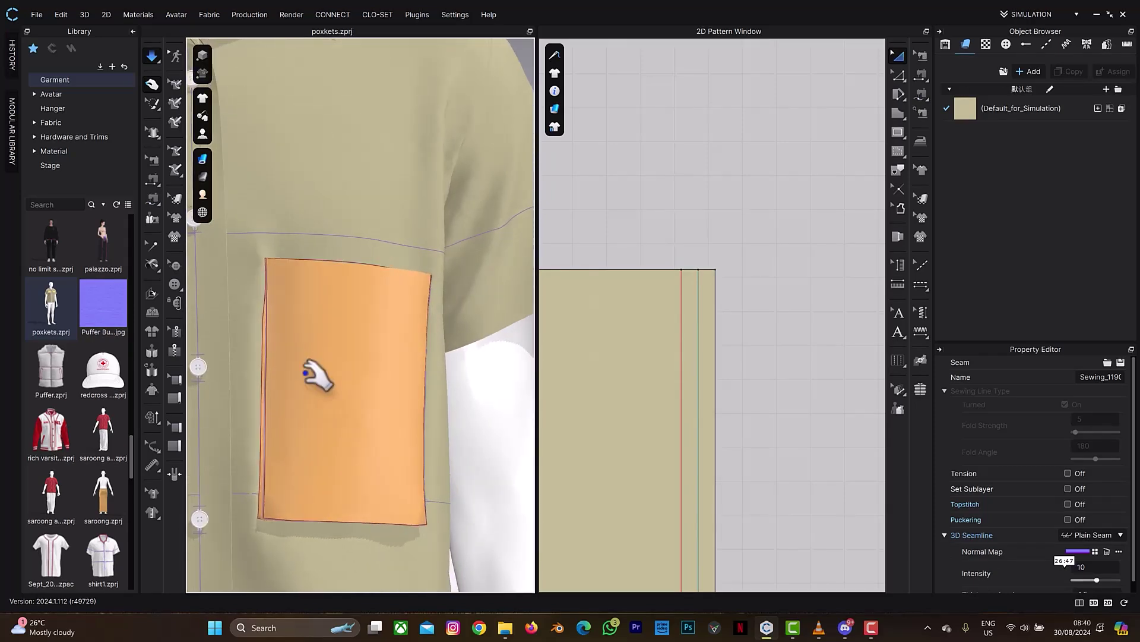
{"action": "mouse_move", "coordinate": [319, 372]}
{"action": "left_mouse_down"}
{"action": "mouse_move", "coordinate": [341, 369]}
{"action": "mouse_move", "coordinate": [325, 352]}
{"action": "left_mouse_up"}
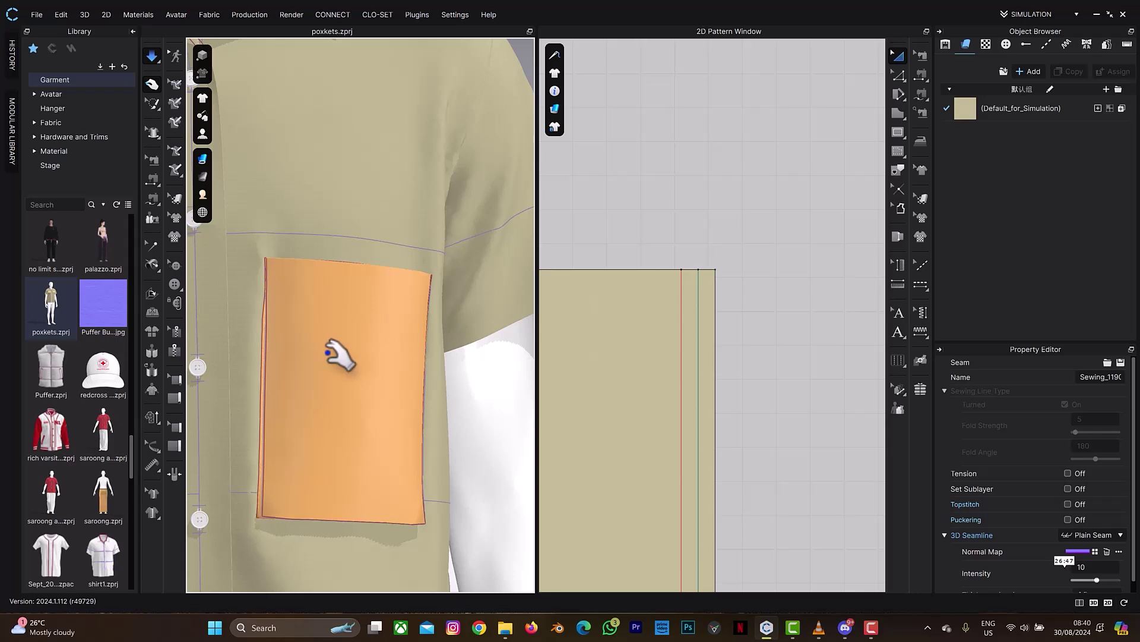
{"action": "scroll", "coordinate": [392, 300], "scroll_direction": "down", "scroll_amount": 2}
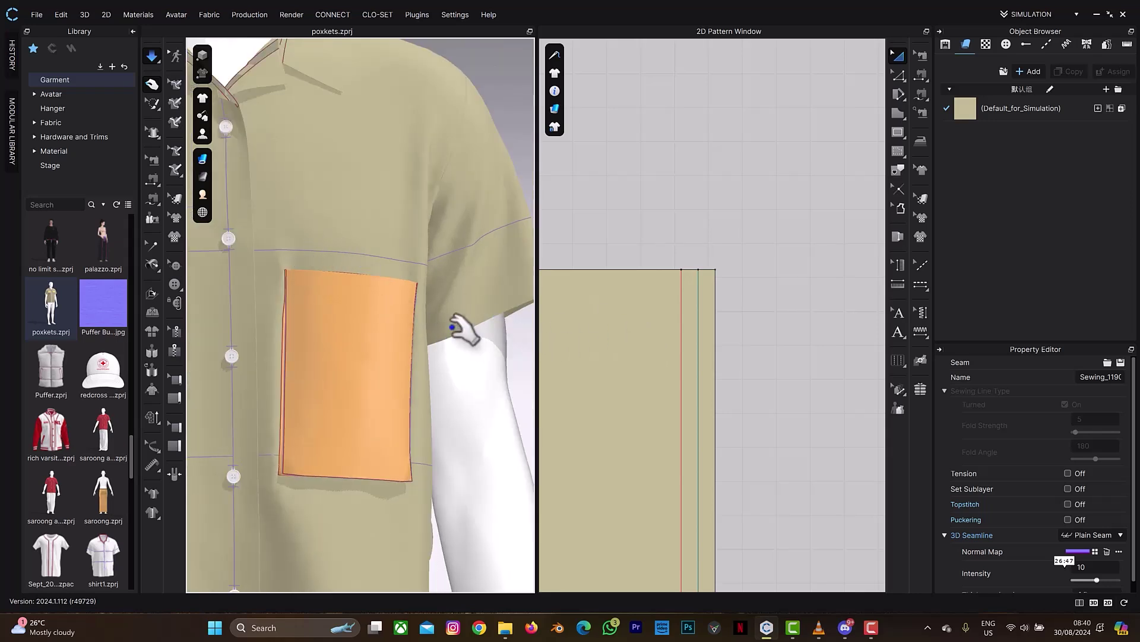
Step: Draw an internal rectangle about 143 mm wide on the shirt front, overlapping the upper part of the pocket outline
{"action": "key", "text": "t"}
{"action": "scroll", "coordinate": [676, 388], "scroll_direction": "down", "scroll_amount": 3}
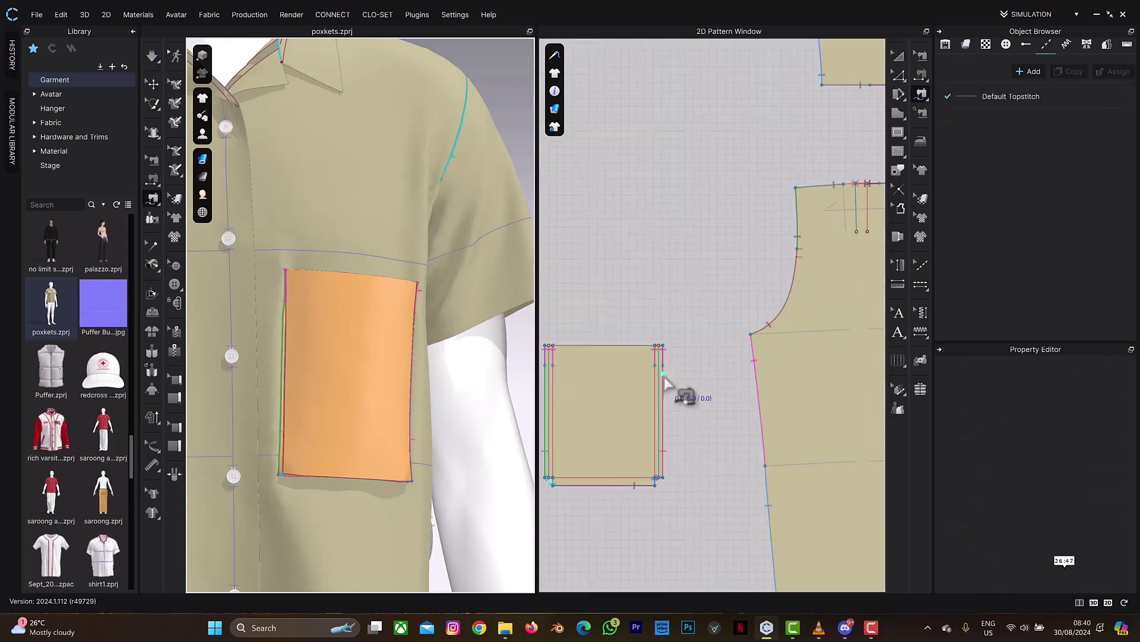
{"action": "middle_click_drag", "start_coordinate": [610, 373], "coordinate": [879, 347]}
{"action": "middle_click_drag", "start_coordinate": [589, 351], "coordinate": [686, 355]}
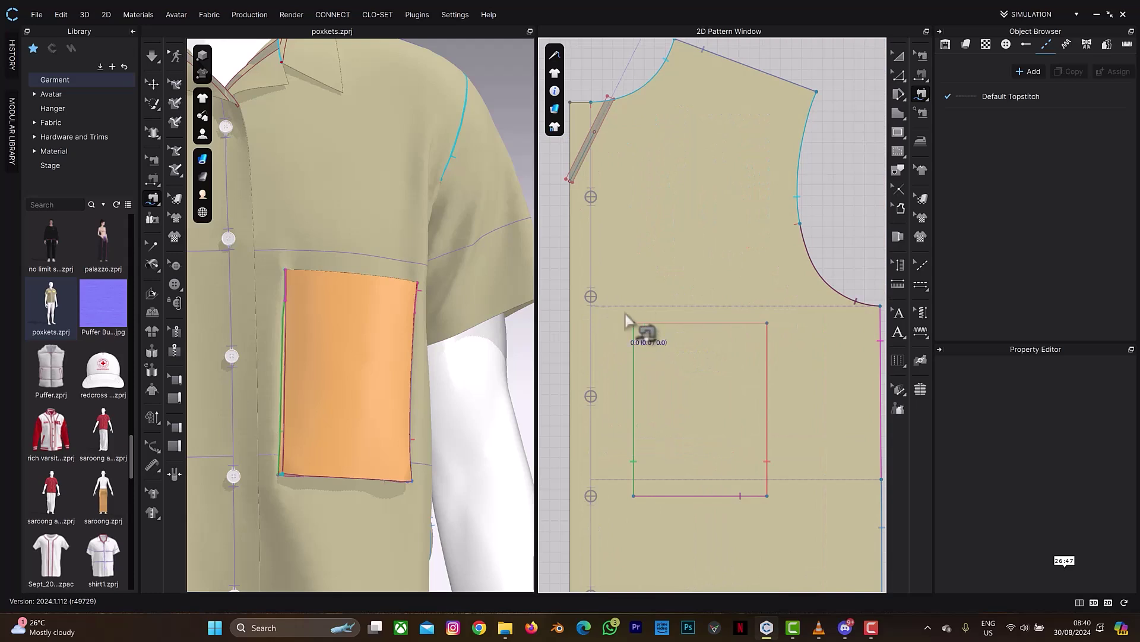
{"action": "left_click", "coordinate": [900, 131]}
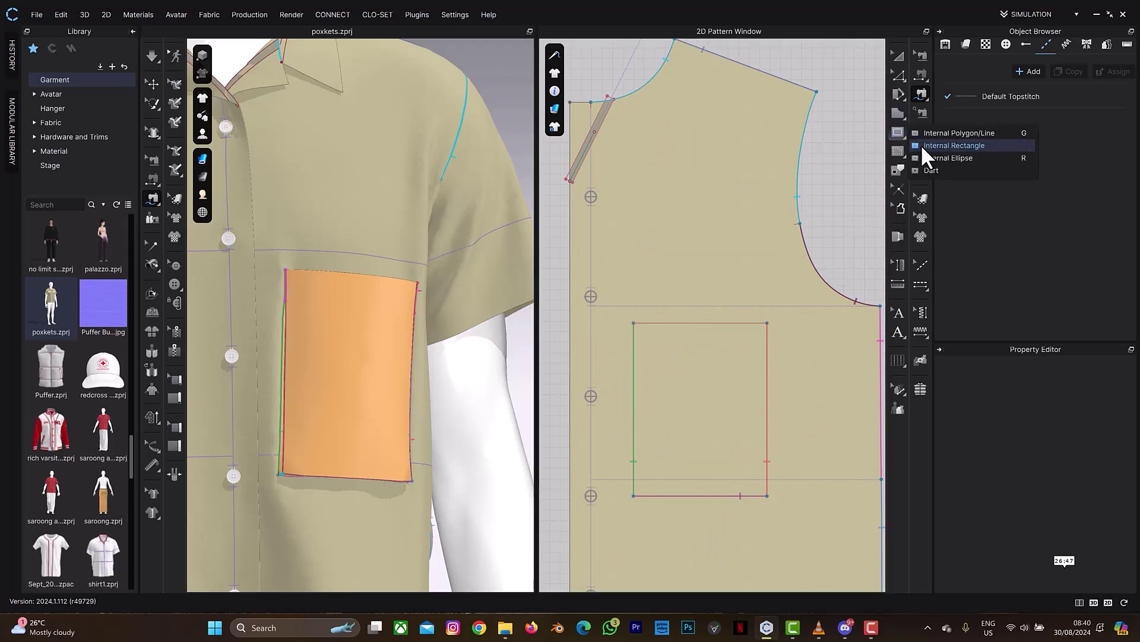
{"action": "left_click", "coordinate": [925, 146]}
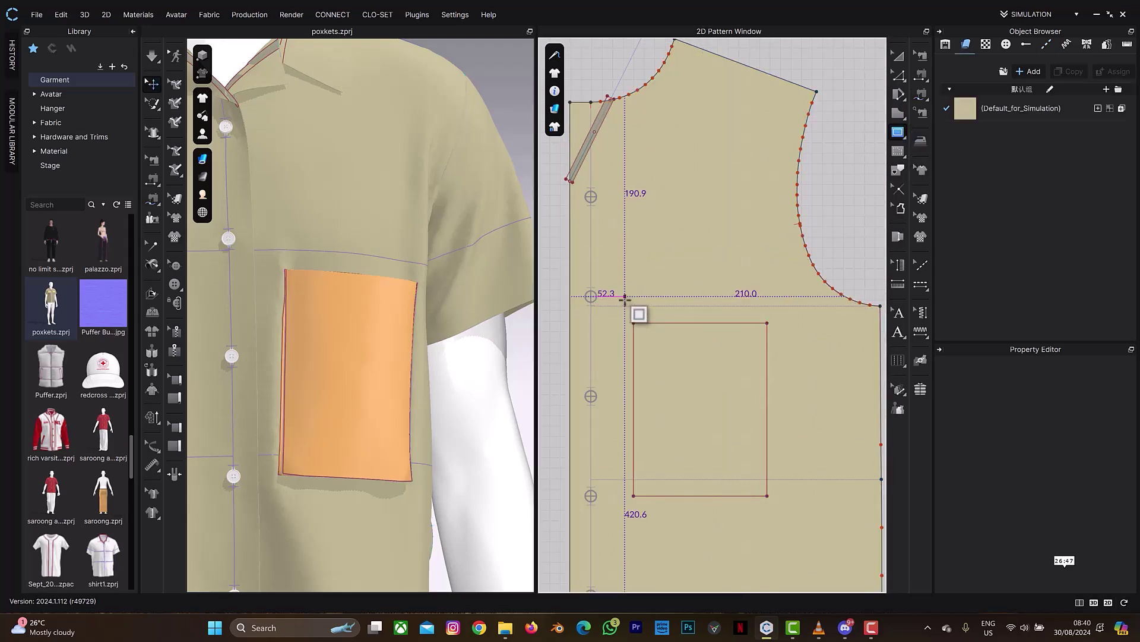
{"action": "left_click_drag", "start_coordinate": [625, 297], "coordinate": [776, 354]}
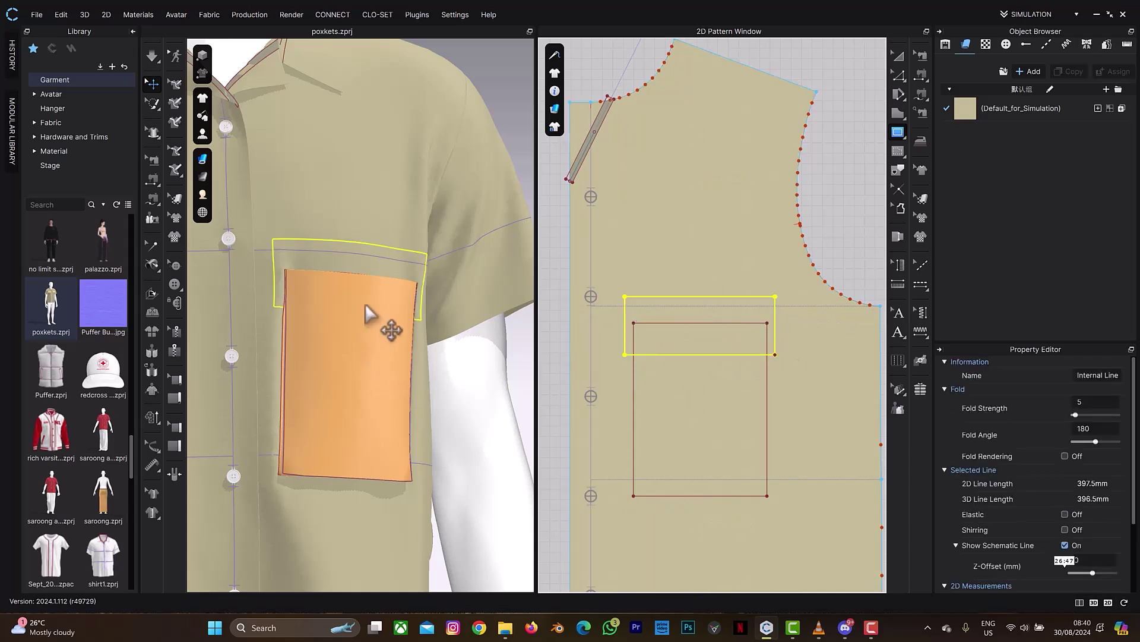
Step: Move the new internal rectangle slightly down and sideways so it sits centred over the pocket outline's top edge
{"action": "scroll", "coordinate": [386, 269], "scroll_direction": "up", "scroll_amount": 2}
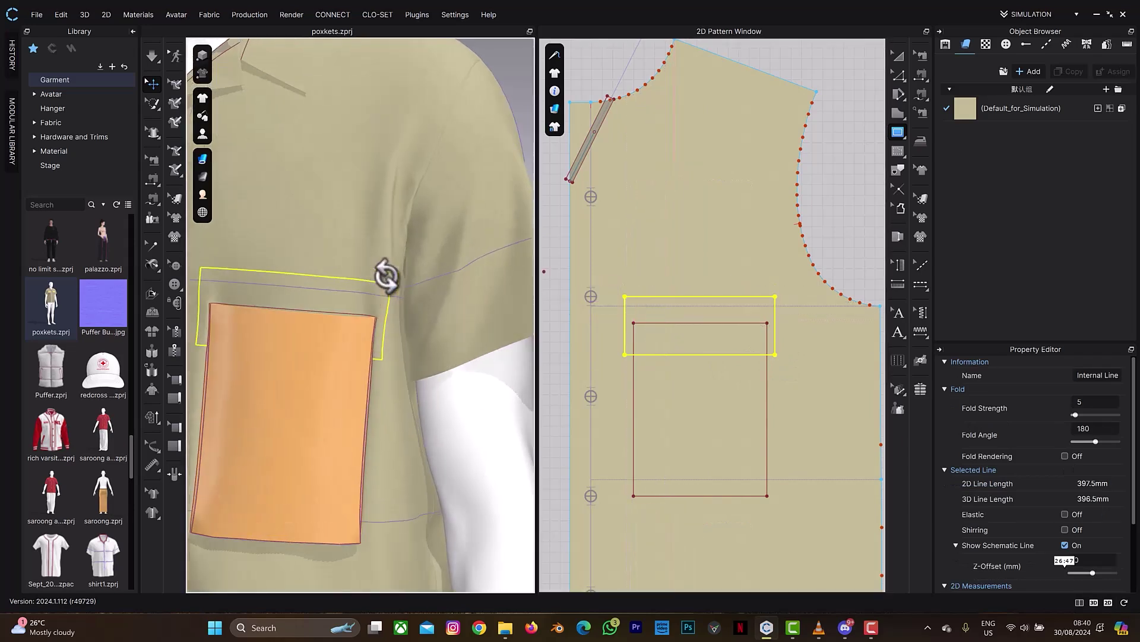
{"action": "key", "text": "a"}
{"action": "left_click_drag", "start_coordinate": [679, 297], "coordinate": [681, 307]}
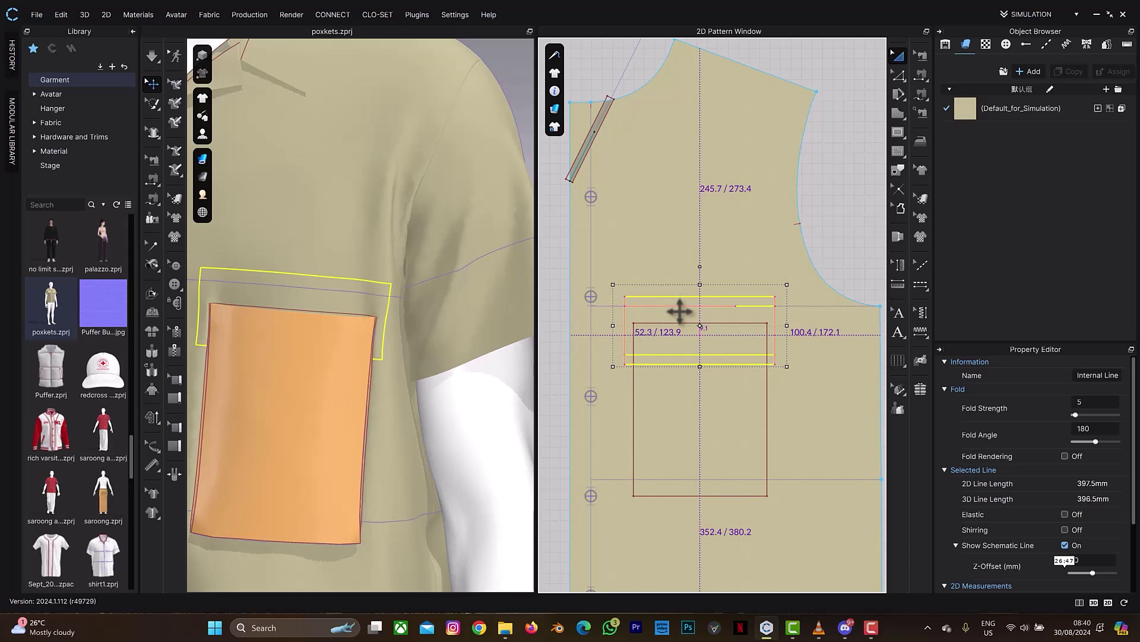
{"action": "left_click_drag", "start_coordinate": [679, 311], "coordinate": [680, 315]}
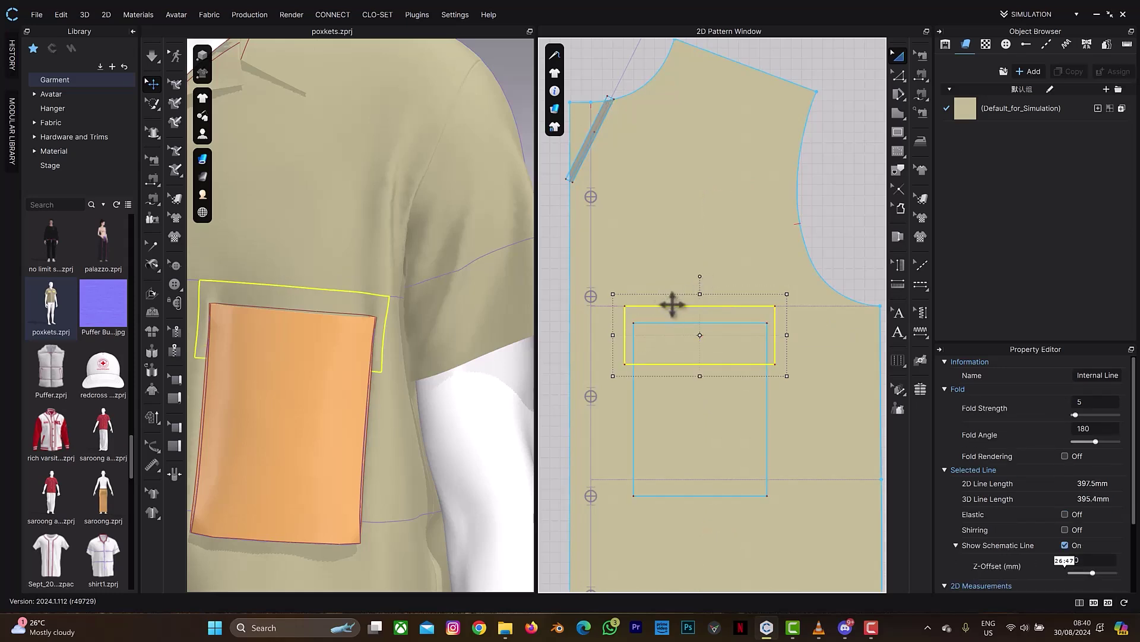
{"action": "left_click_drag", "start_coordinate": [673, 304], "coordinate": [672, 305]}
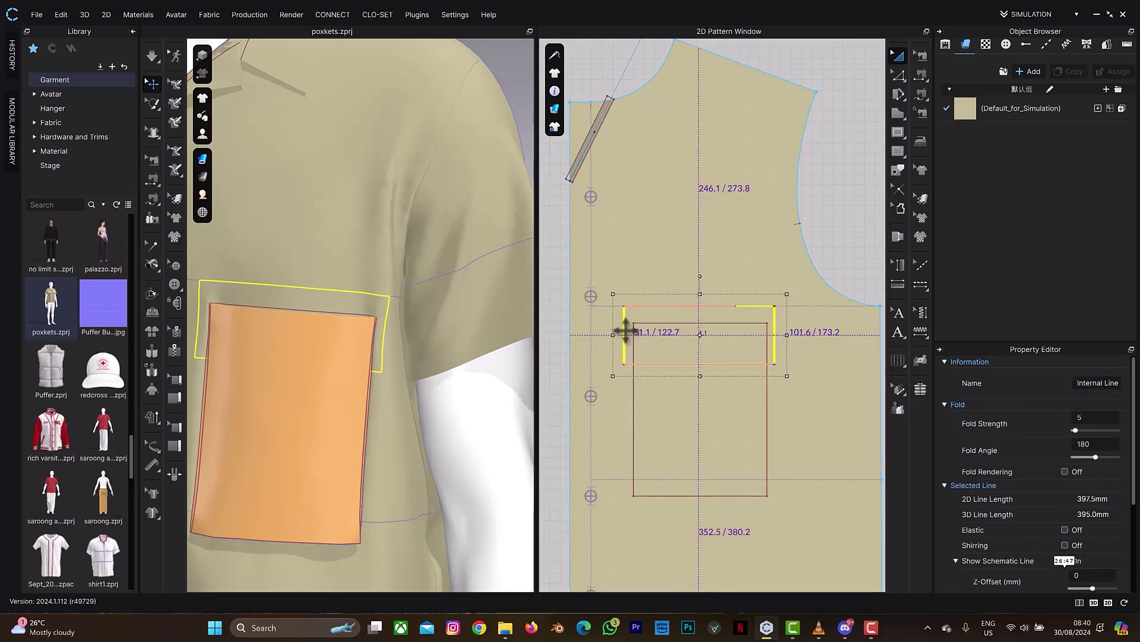
{"action": "right_click_drag", "start_coordinate": [404, 326], "coordinate": [398, 305]}
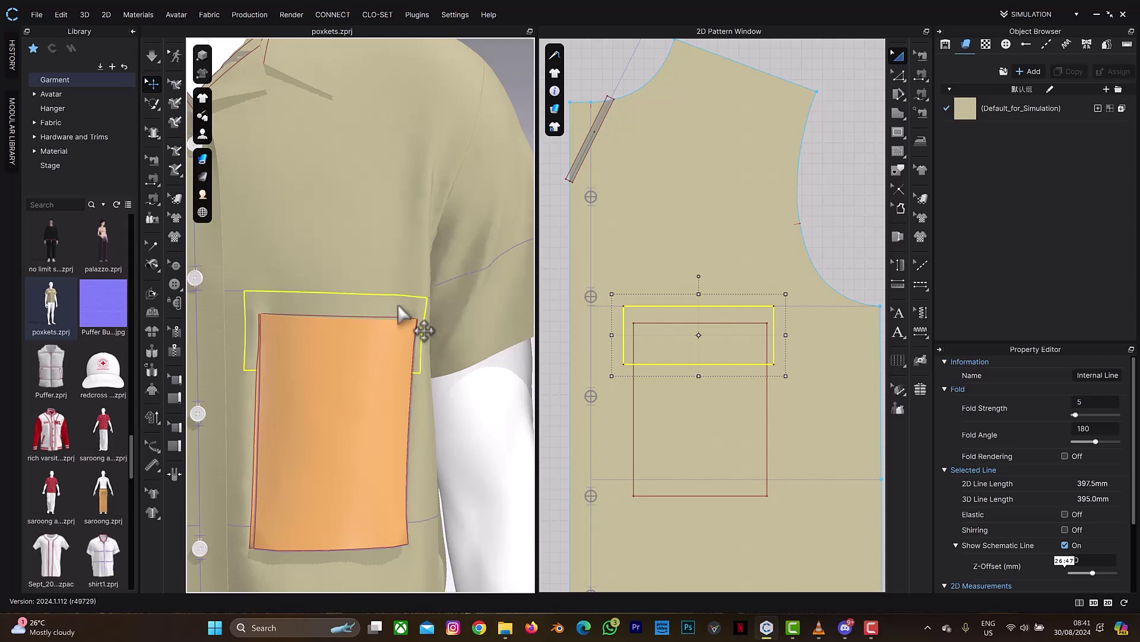
Step: Clone the internal rectangle as a separate flap pattern and place it above the pocket pattern, beside the shirt front
{"action": "scroll", "coordinate": [756, 324], "scroll_direction": "down", "scroll_amount": 5}
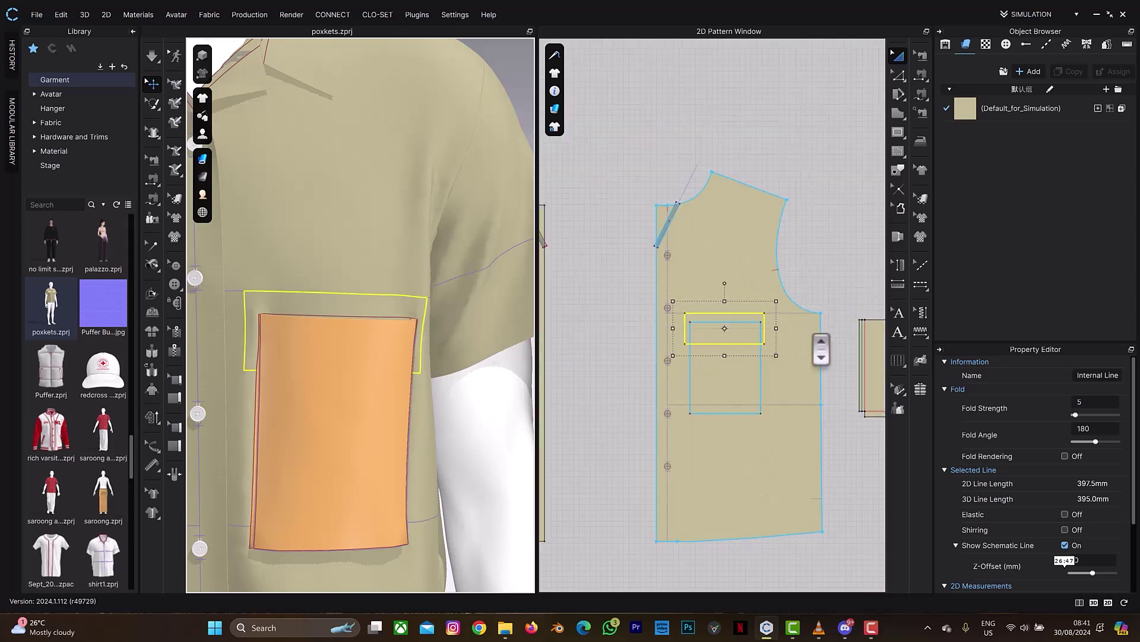
{"action": "scroll", "coordinate": [820, 348], "scroll_direction": "down", "scroll_amount": 2}
{"action": "right_click_drag", "start_coordinate": [815, 349], "coordinate": [723, 299]}
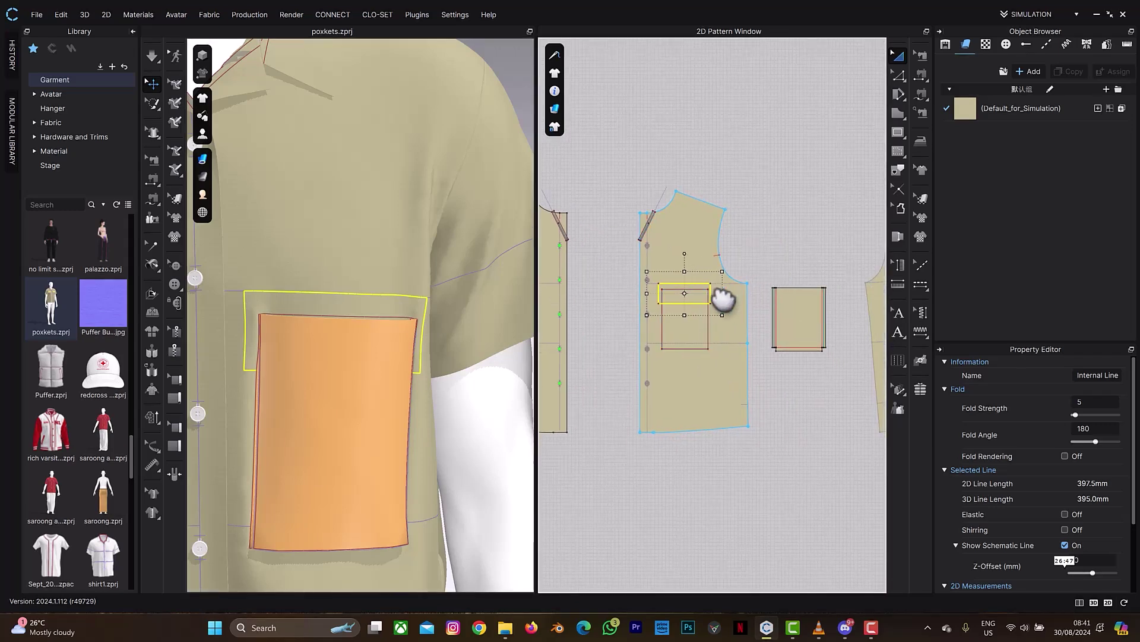
{"action": "right_click", "coordinate": [712, 289]}
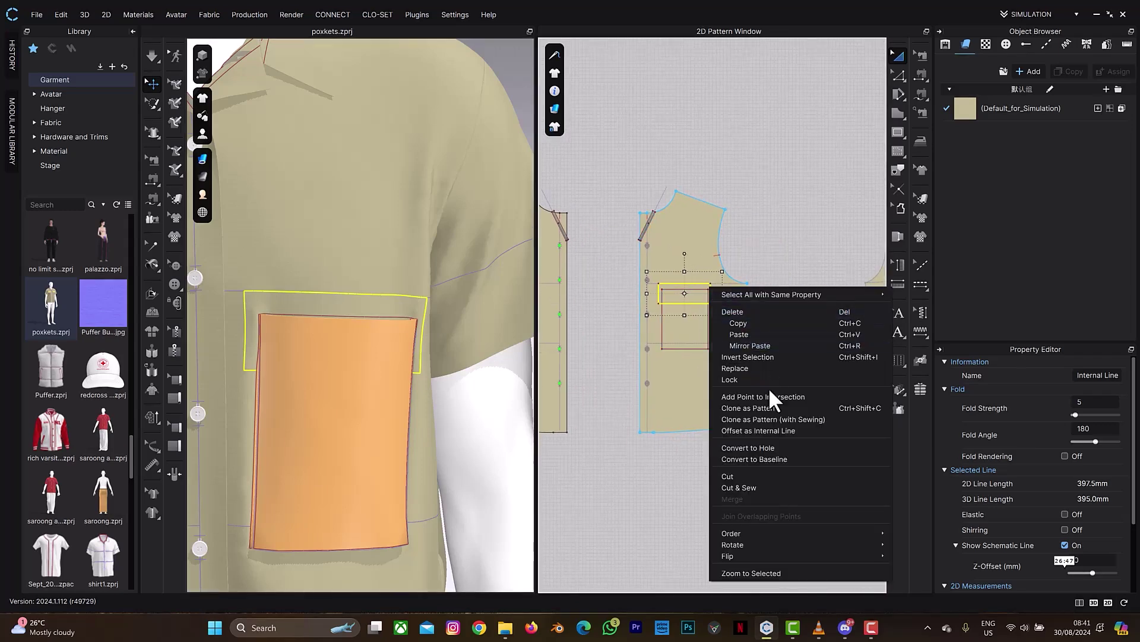
{"action": "left_click", "coordinate": [770, 409]}
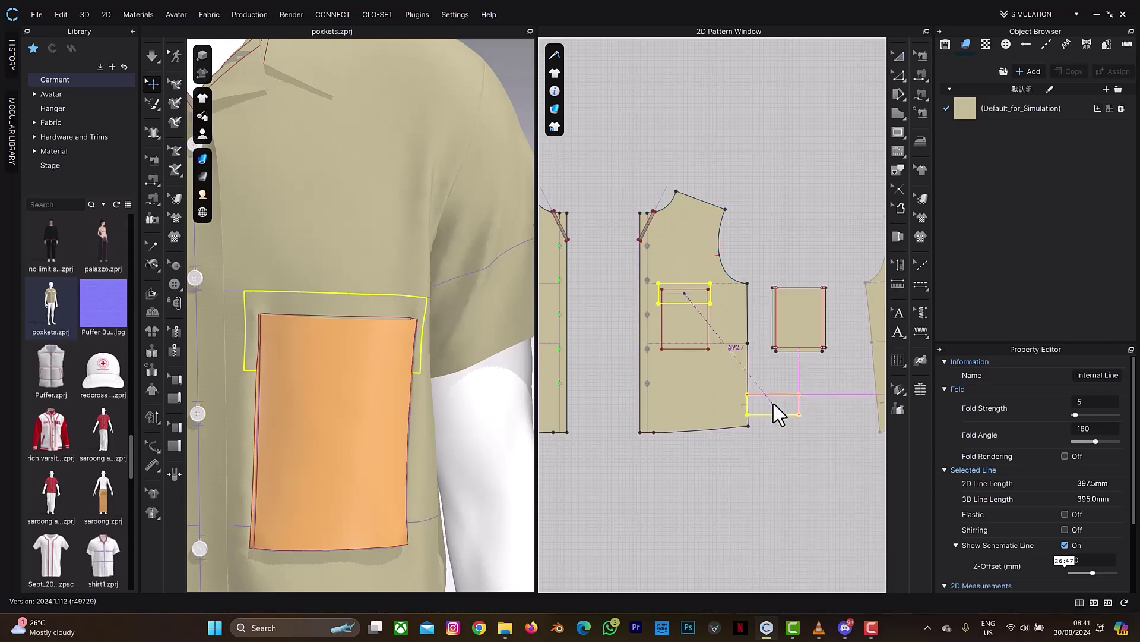
{"action": "left_click", "coordinate": [776, 257]}
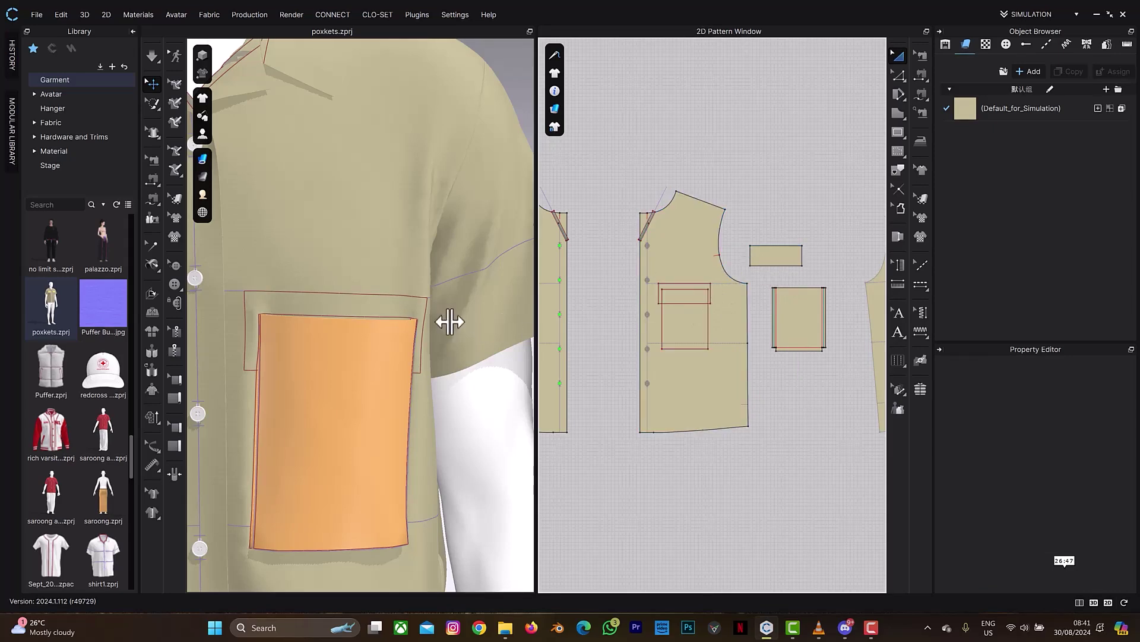
Step: Move the flap pattern in 3D onto the chest, in front of the pocket's top edge
{"action": "scroll", "coordinate": [422, 316], "scroll_direction": "down", "scroll_amount": 10}
{"action": "scroll", "coordinate": [421, 303], "scroll_direction": "down", "scroll_amount": 5}
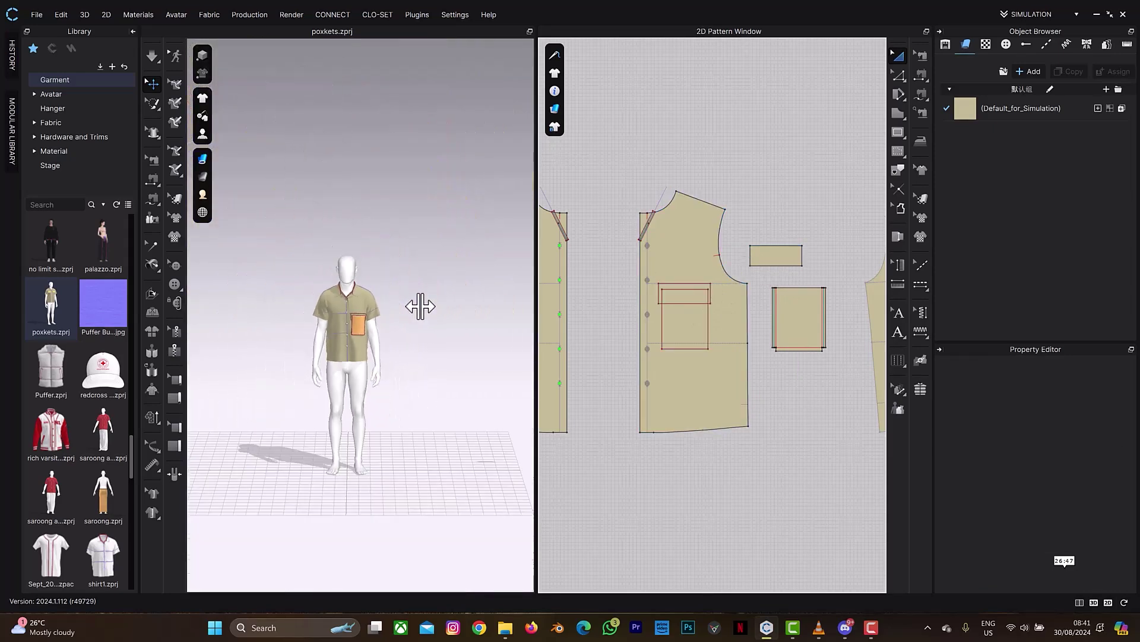
{"action": "left_click", "coordinate": [480, 341]}
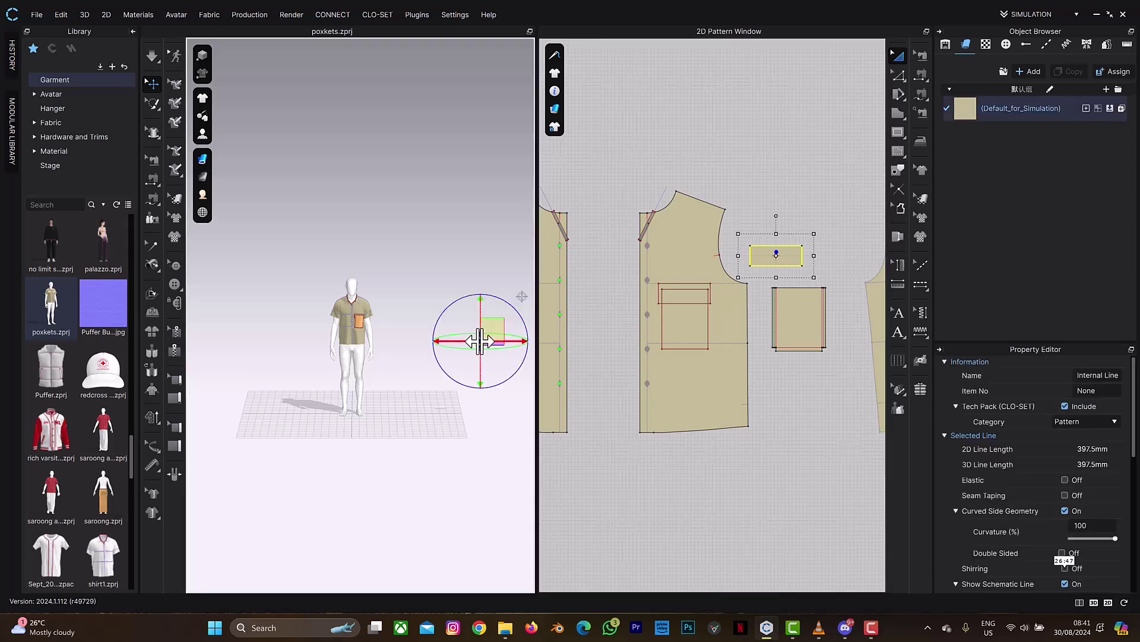
{"action": "left_click_drag", "start_coordinate": [456, 340], "coordinate": [360, 319]}
{"action": "scroll", "coordinate": [360, 319], "scroll_direction": "up", "scroll_amount": 6}
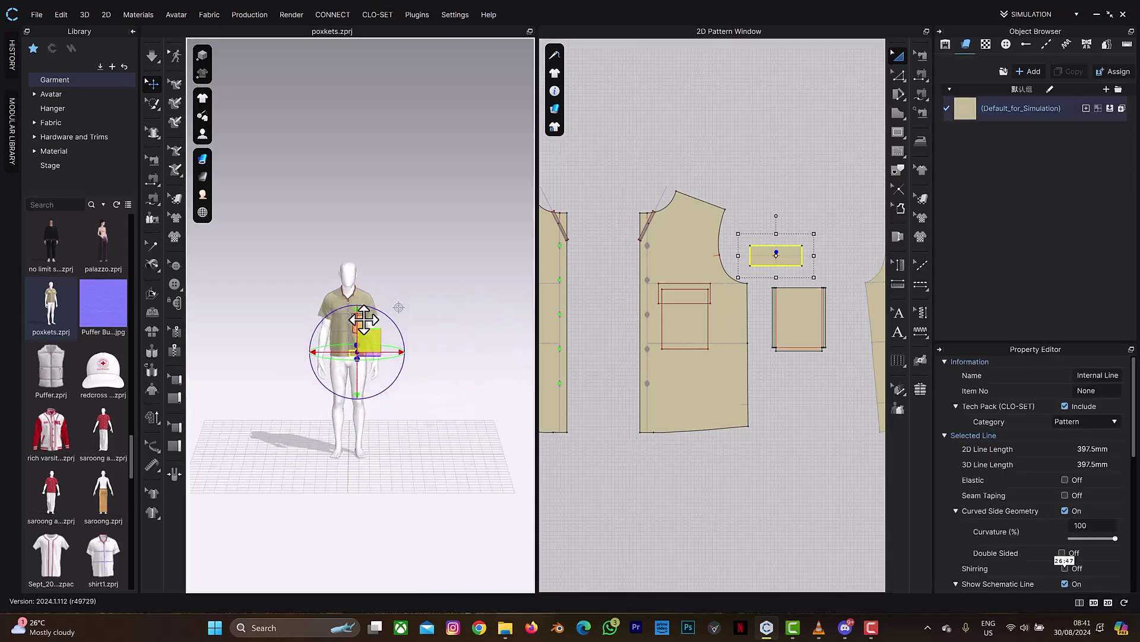
{"action": "right_click_drag", "start_coordinate": [348, 331], "coordinate": [370, 393]}
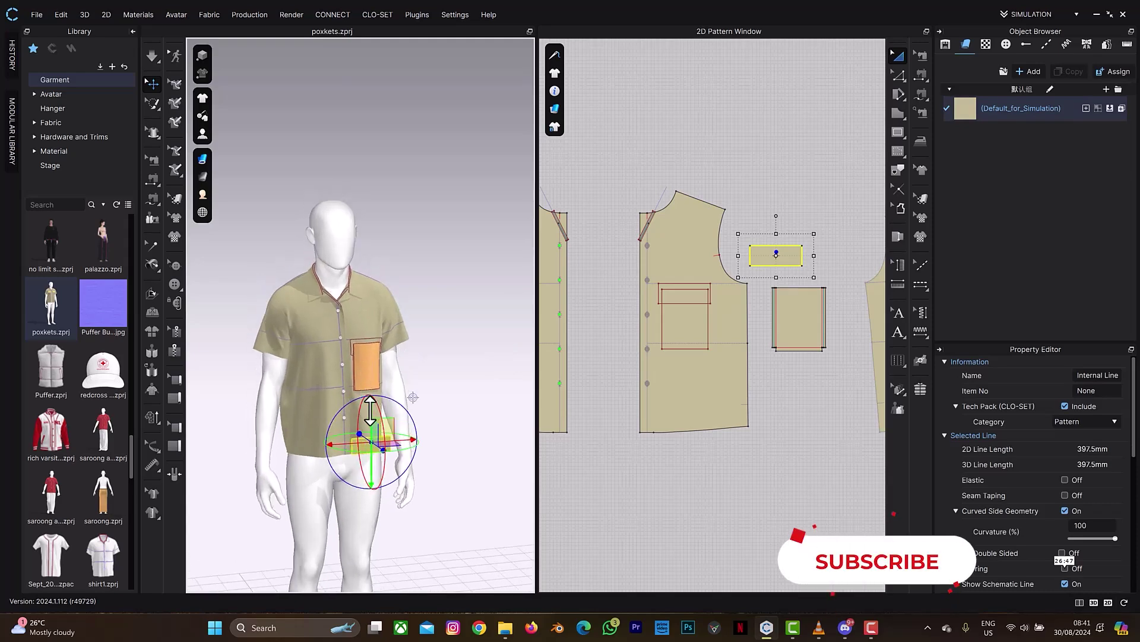
{"action": "left_click_drag", "start_coordinate": [370, 410], "coordinate": [387, 306]}
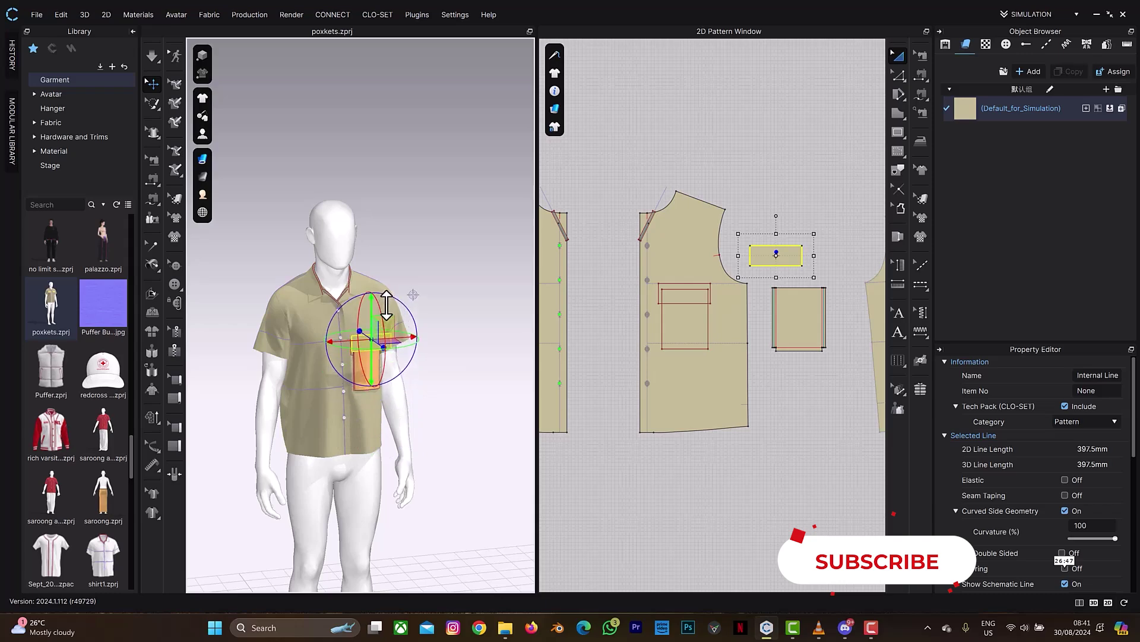
{"action": "right_click_drag", "start_coordinate": [404, 317], "coordinate": [386, 324]}
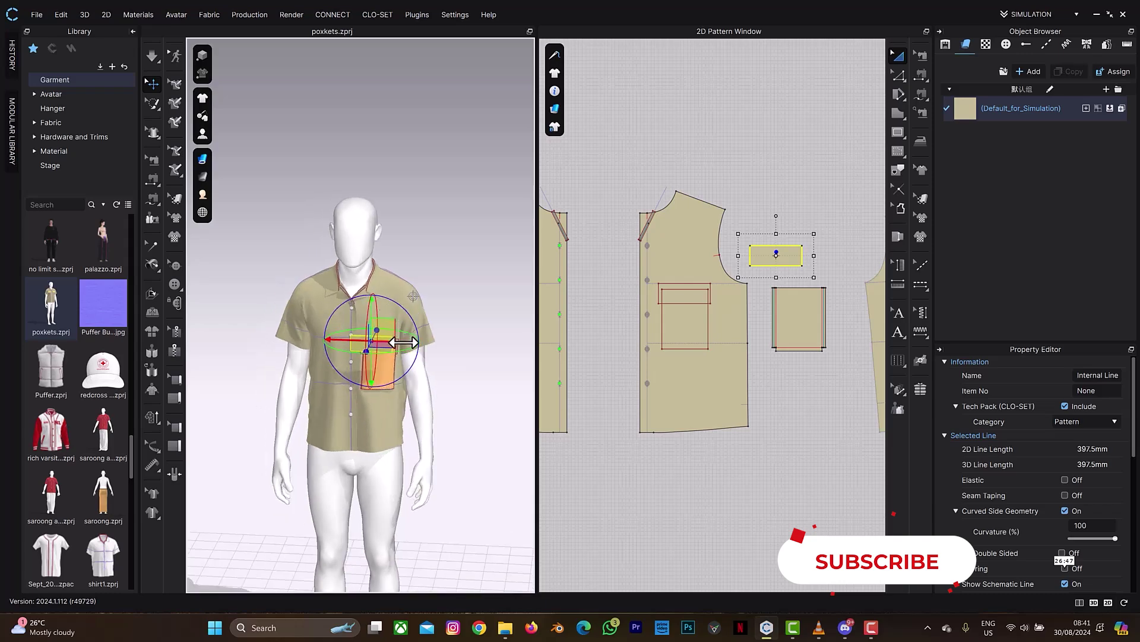
{"action": "left_click_drag", "start_coordinate": [408, 344], "coordinate": [379, 318]}
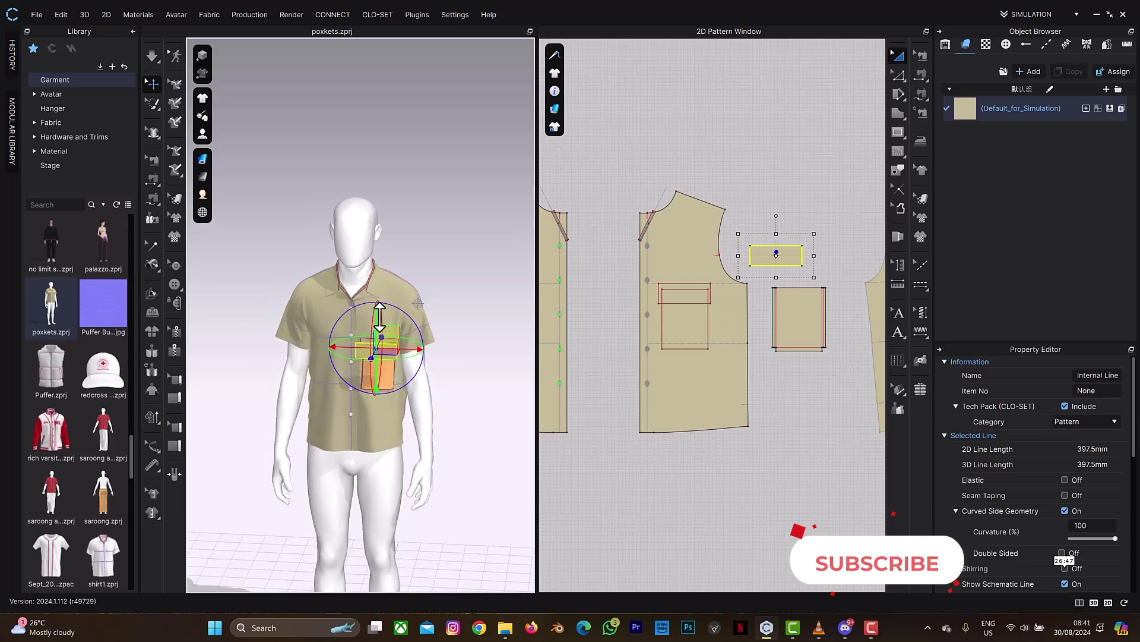
{"action": "left_click", "coordinate": [772, 410]}
Step: Segment-sew the flap's top edge to the top line of the shirt's internal rectangle and run a brief simulation
{"action": "key", "text": "m"}
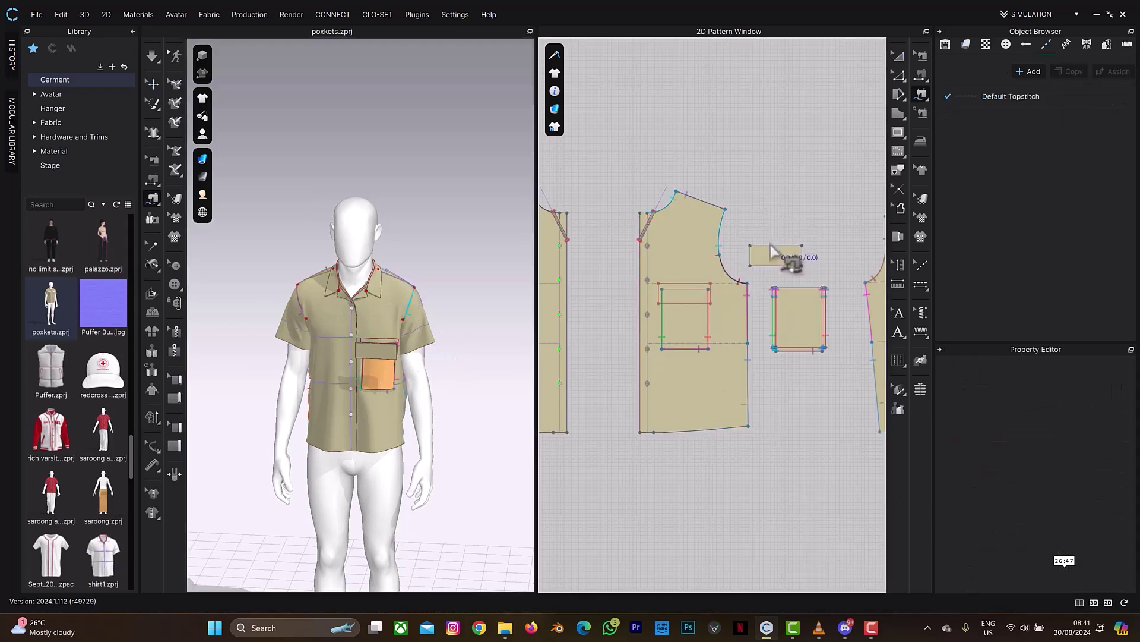
{"action": "key", "text": "n"}
{"action": "left_click", "coordinate": [773, 246]}
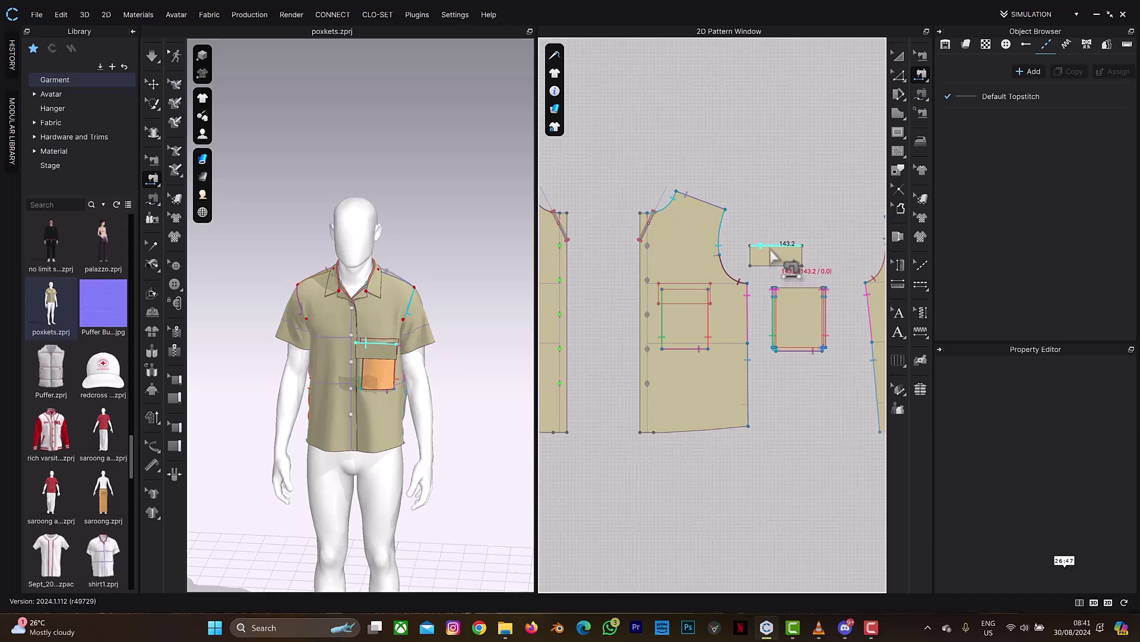
{"action": "left_click", "coordinate": [685, 283]}
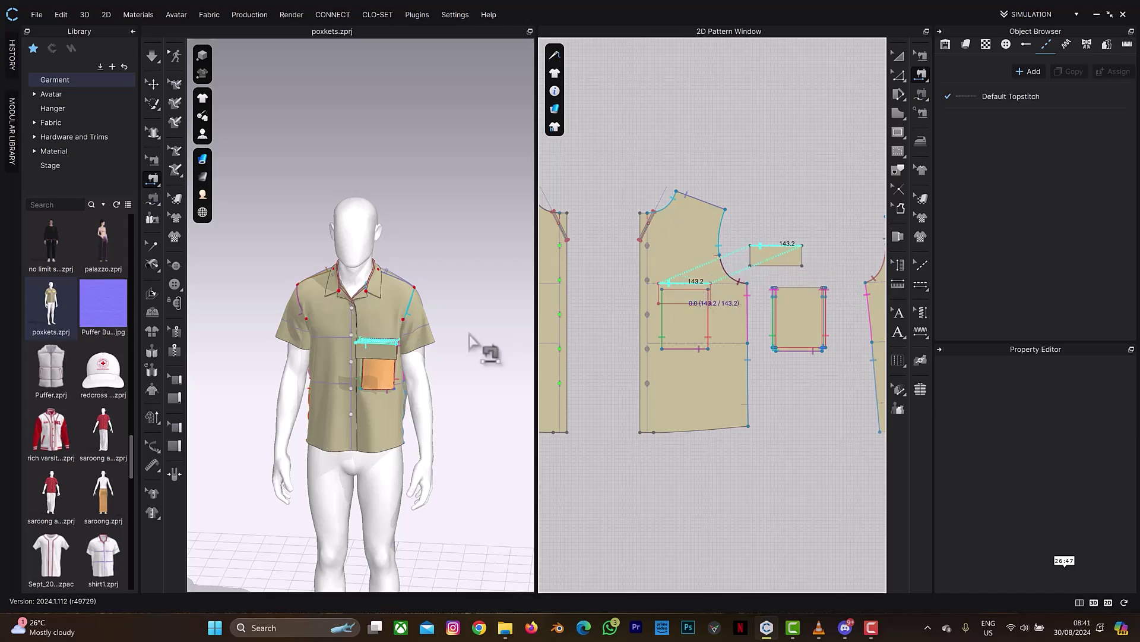
{"action": "key", "text": "space"}
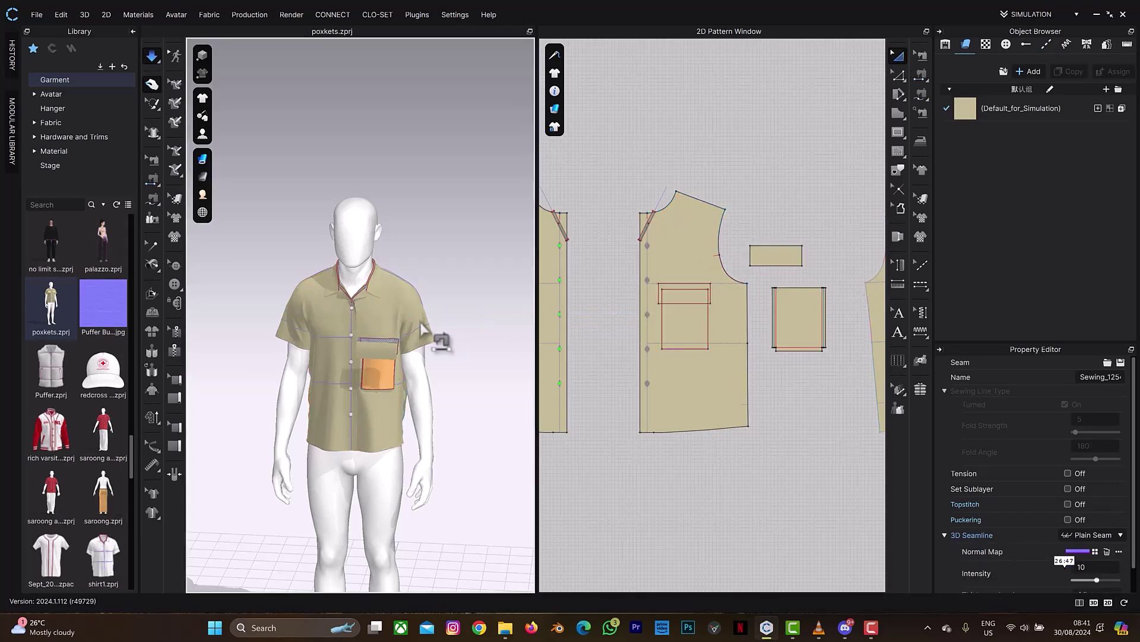
{"action": "key", "text": "space"}
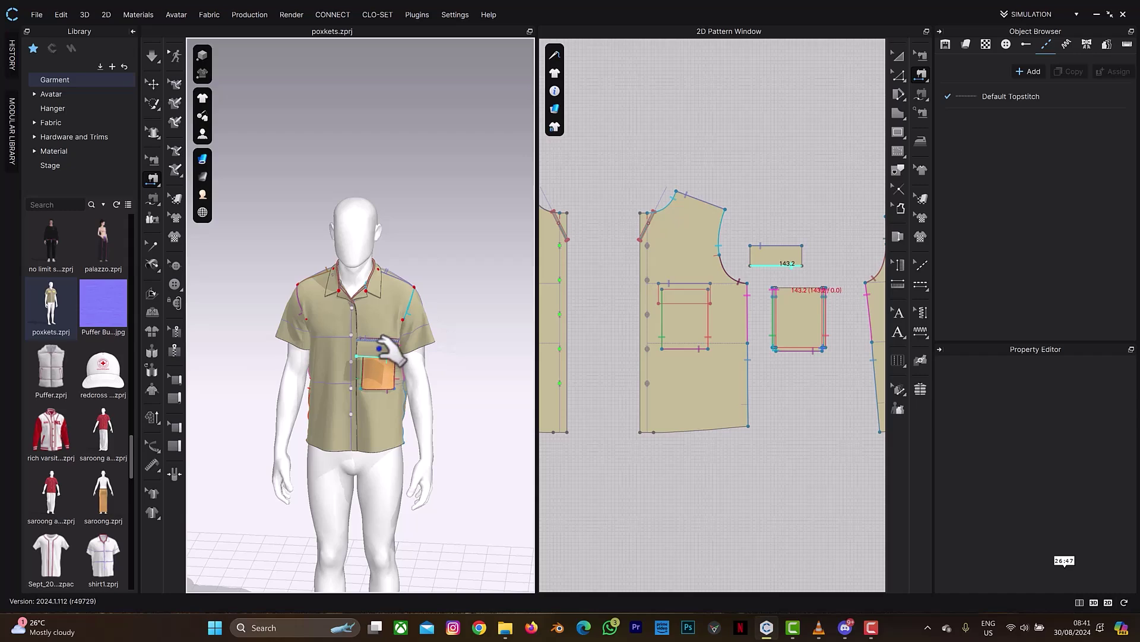
Step: Turn on double-sided curved geometry for the flap pattern and set its additional rendering thickness to 2 mm
{"action": "scroll", "coordinate": [377, 338], "scroll_direction": "up", "scroll_amount": 2}
{"action": "scroll", "coordinate": [380, 333], "scroll_direction": "up", "scroll_amount": 3}
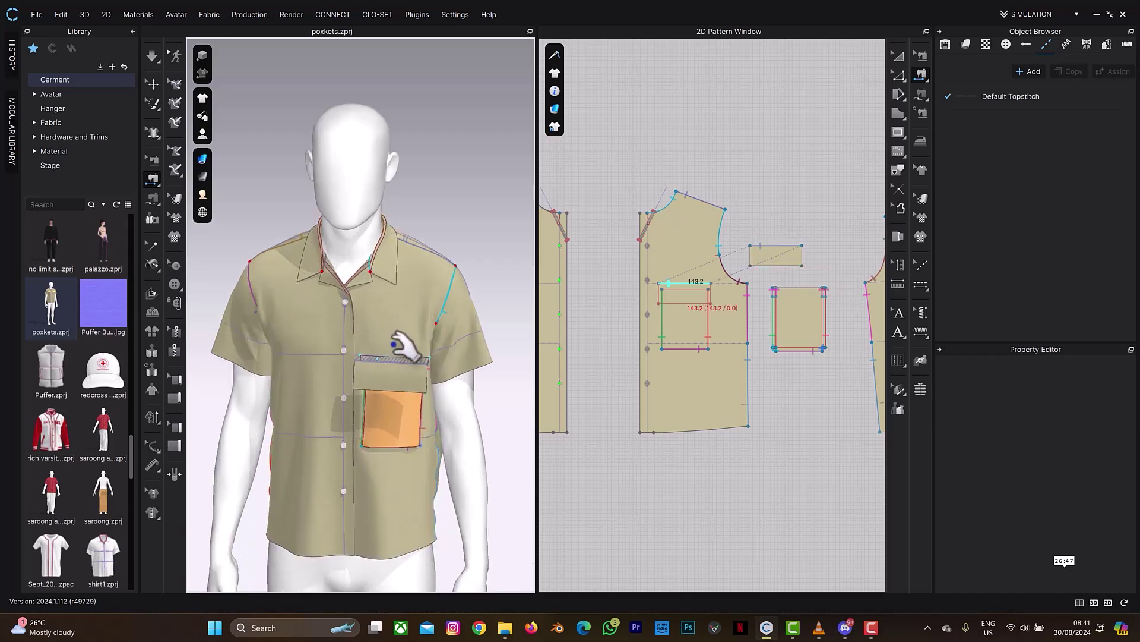
{"action": "key", "text": "q"}
{"action": "left_click", "coordinate": [411, 397]}
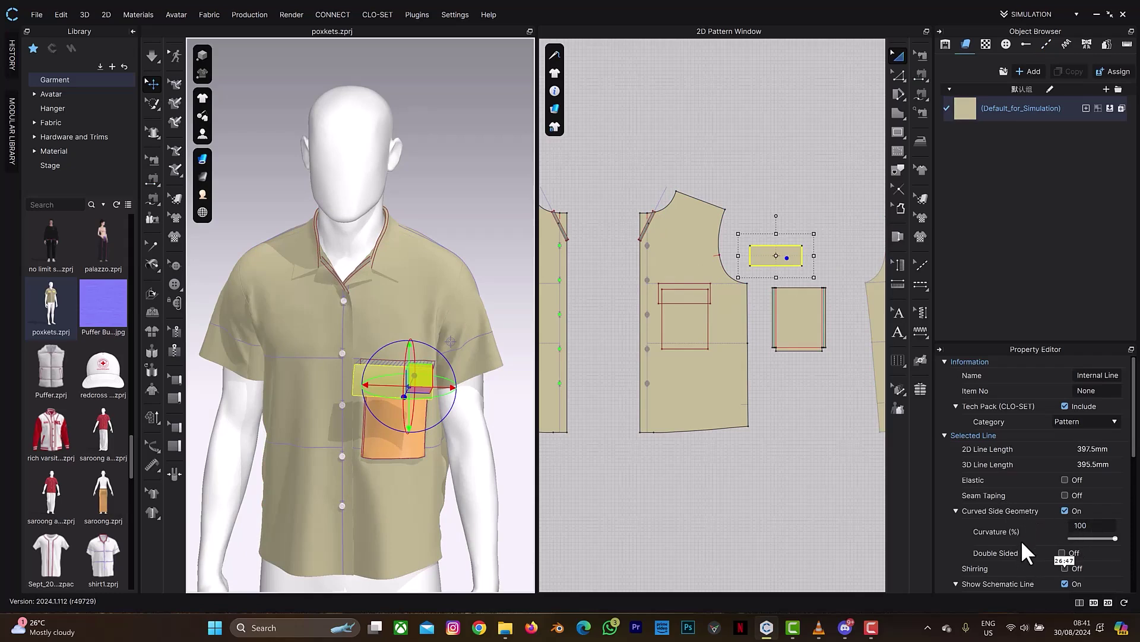
{"action": "scroll", "coordinate": [1021, 540], "scroll_direction": "down", "scroll_amount": 2}
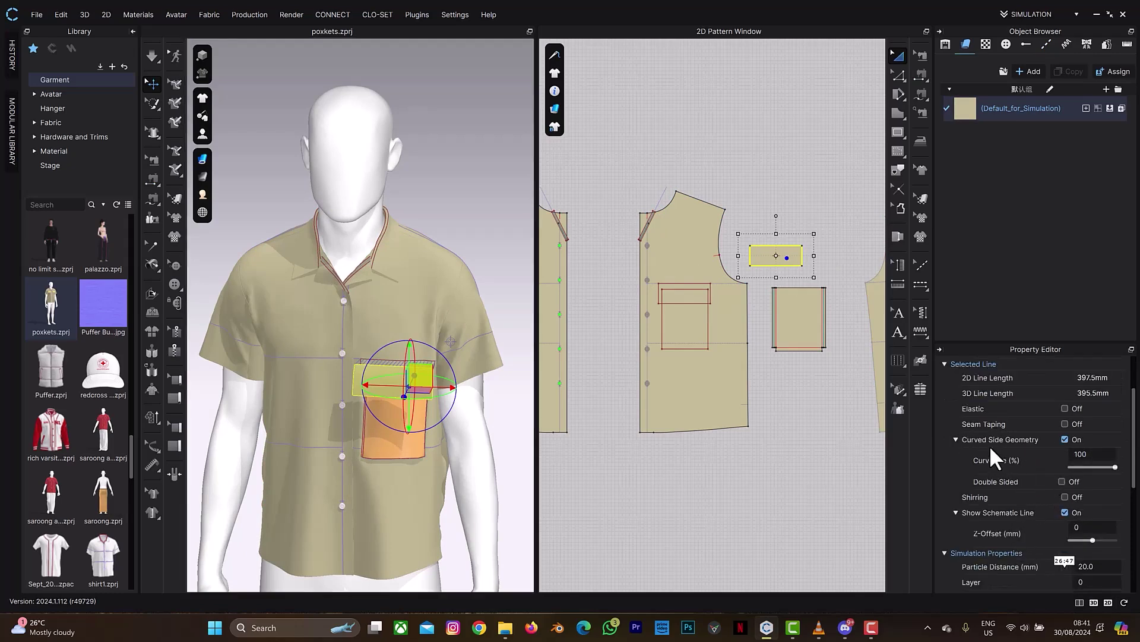
{"action": "left_click", "coordinate": [1062, 481]}
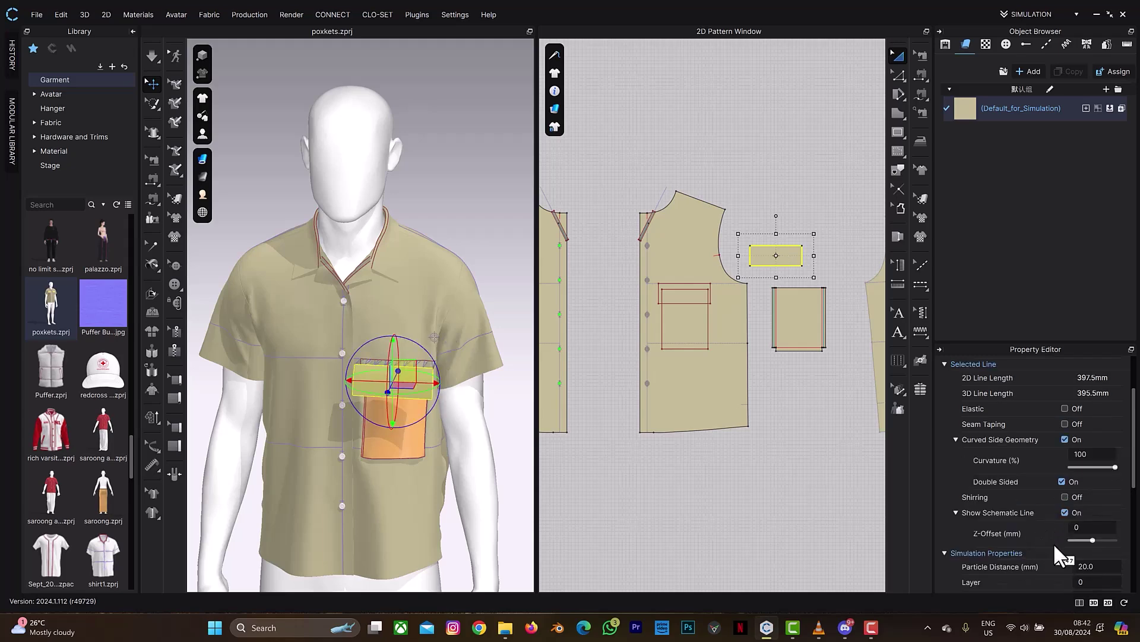
{"action": "scroll", "coordinate": [1055, 546], "scroll_direction": "down", "scroll_amount": 3}
{"action": "left_click", "coordinate": [1093, 537]}
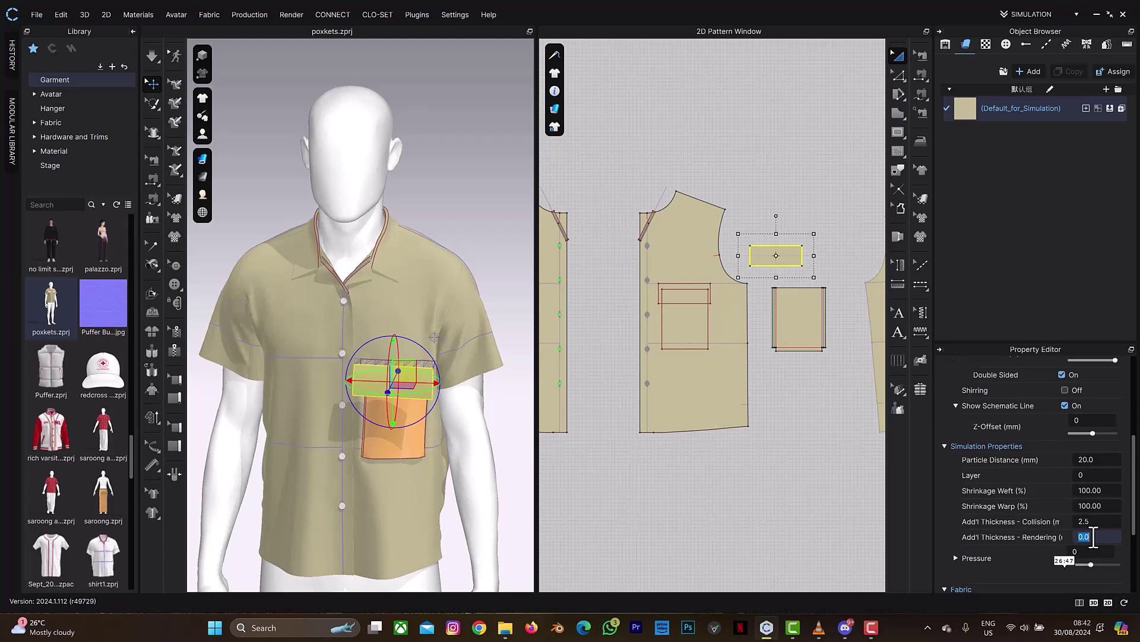
{"action": "type", "text": "2"}
{"action": "key", "text": "Return"}
Step: View the flap from the side and simulate the garment so it drapes over the pocket
{"action": "scroll", "coordinate": [462, 418], "scroll_direction": "up", "scroll_amount": 5}
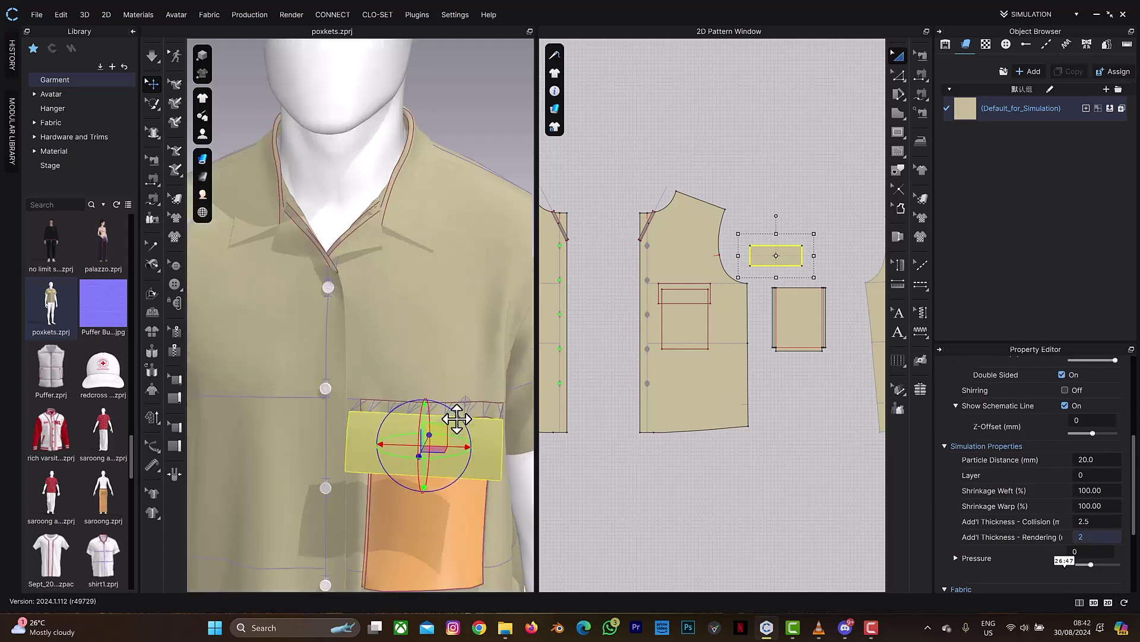
{"action": "right_click_drag", "start_coordinate": [463, 420], "coordinate": [423, 283]}
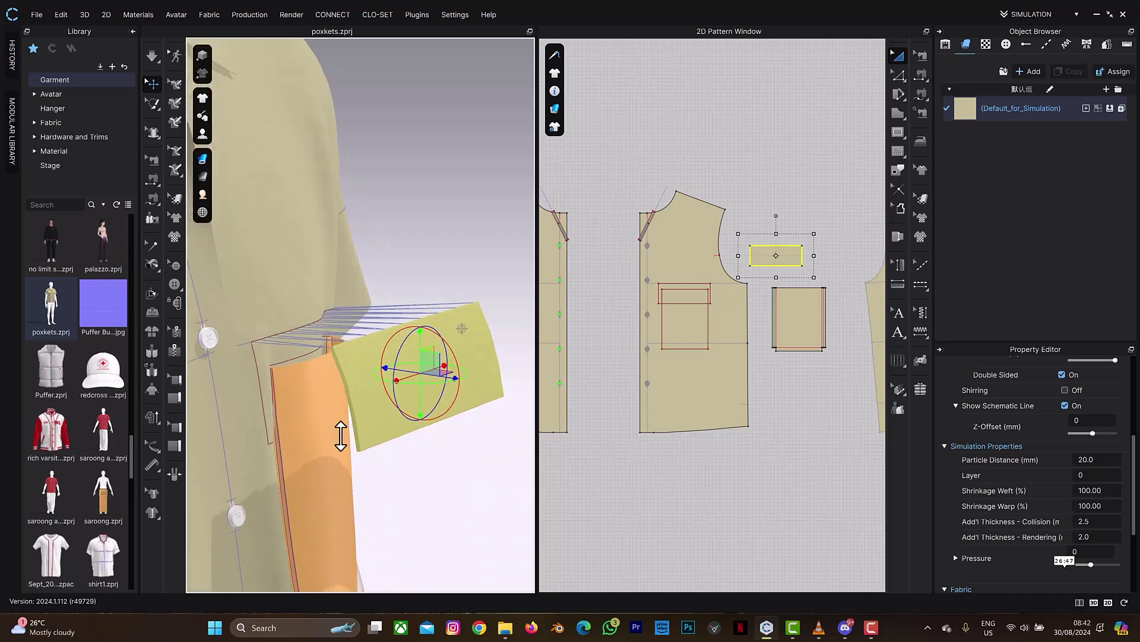
{"action": "key", "text": "space"}
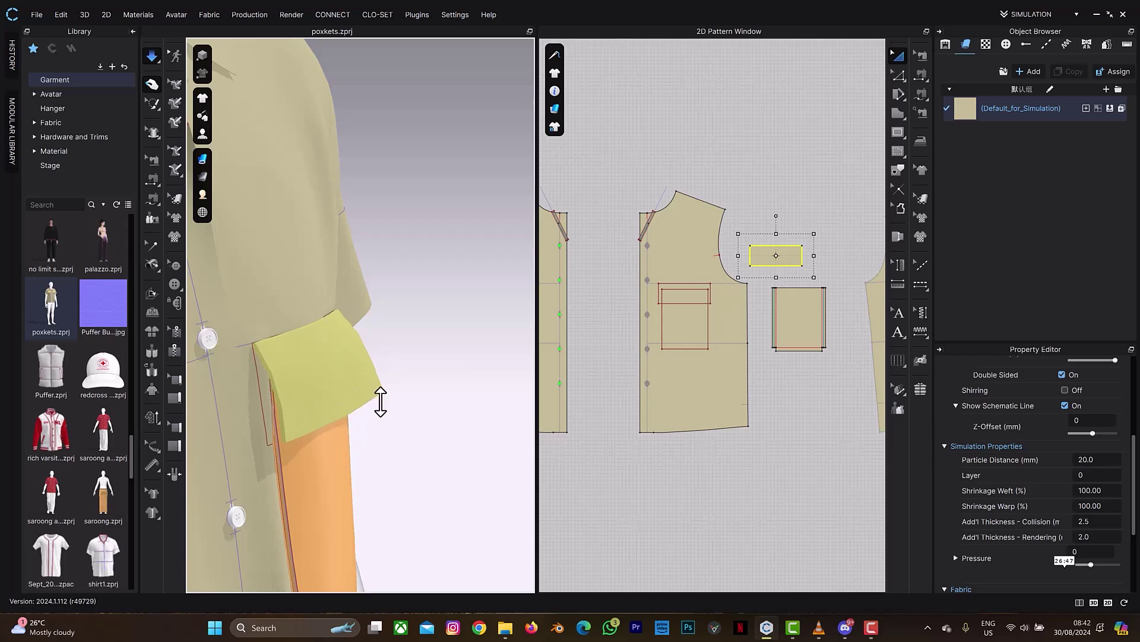
Step: Round both lower corners of the flap pattern with Smooth Curve, with the corner near the placket cut back about 16 mm
{"action": "right_click_drag", "start_coordinate": [338, 398], "coordinate": [349, 394]}
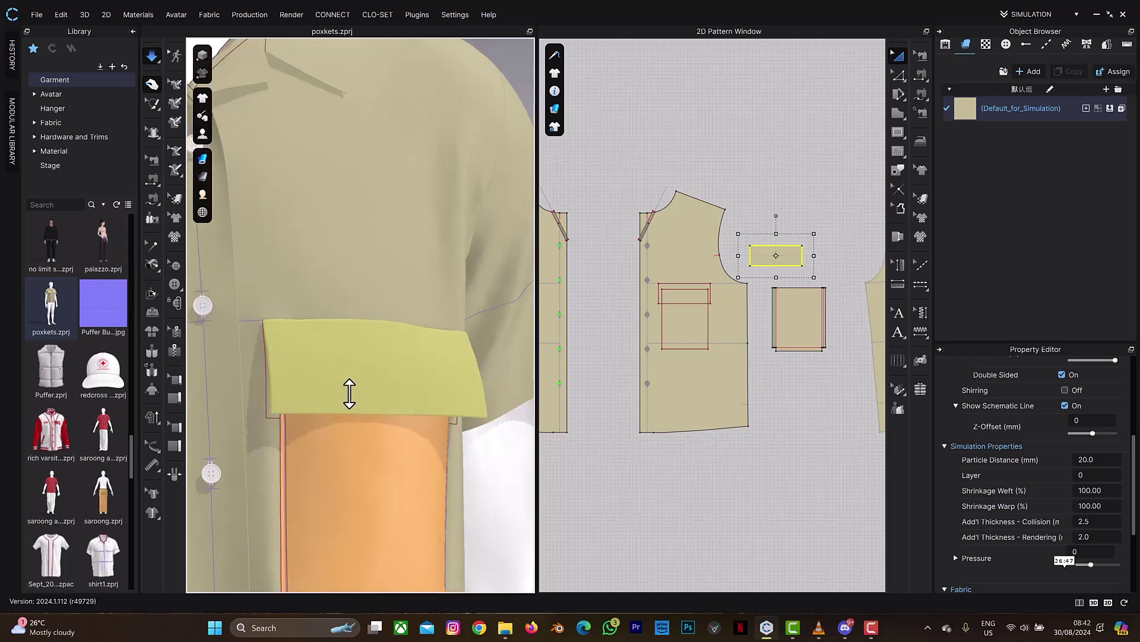
{"action": "middle_click_drag", "start_coordinate": [351, 382], "coordinate": [297, 303]}
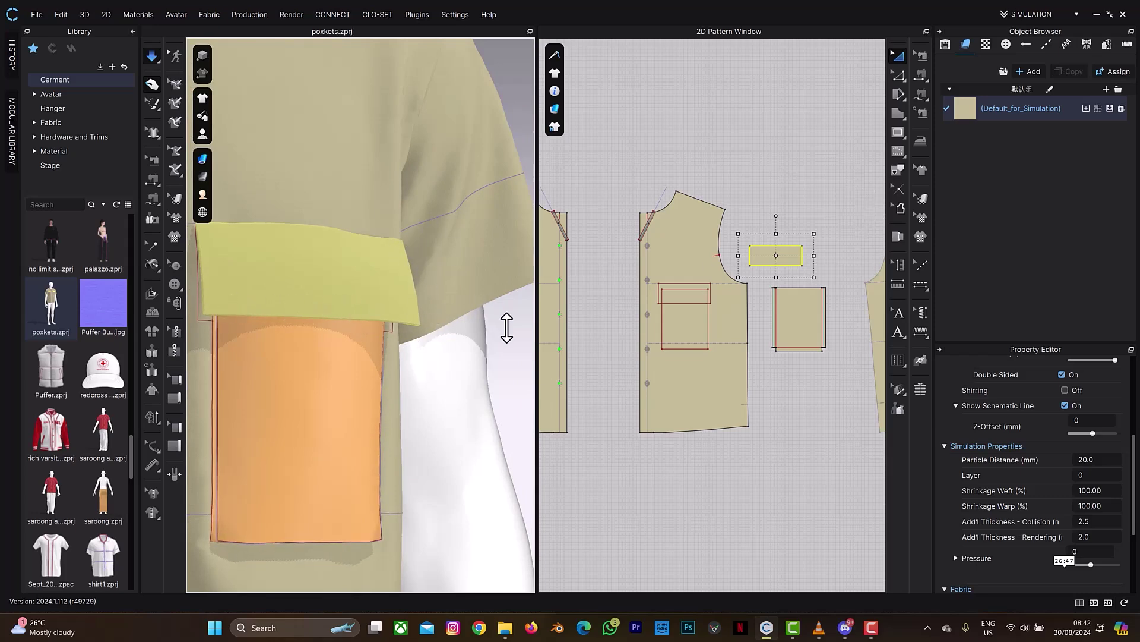
{"action": "key", "text": "w"}
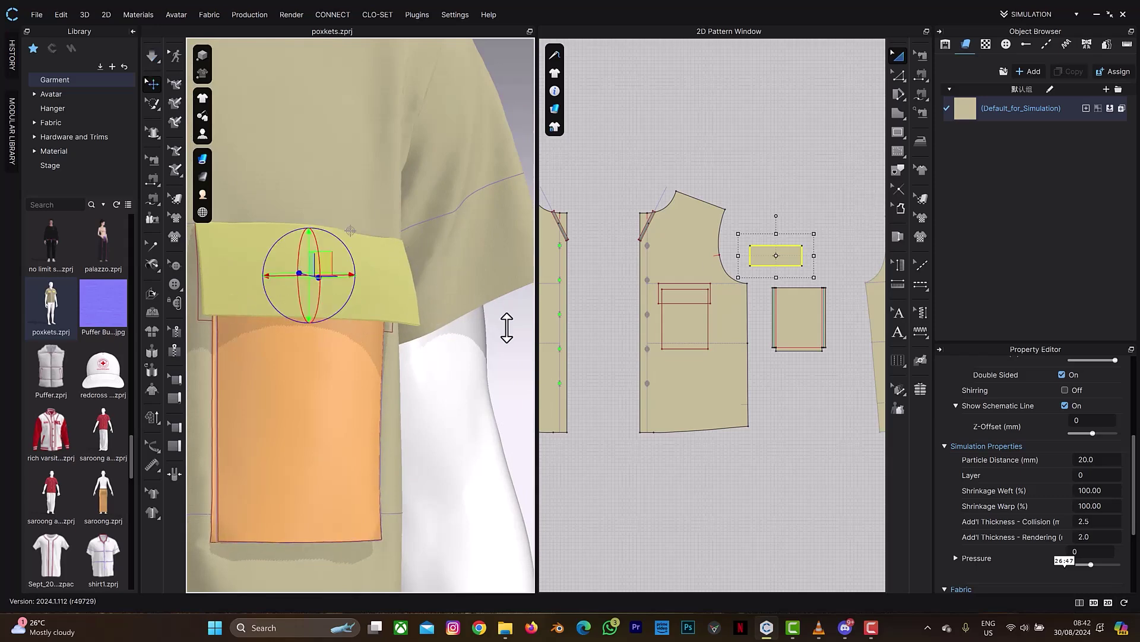
{"action": "left_click", "coordinate": [900, 79]}
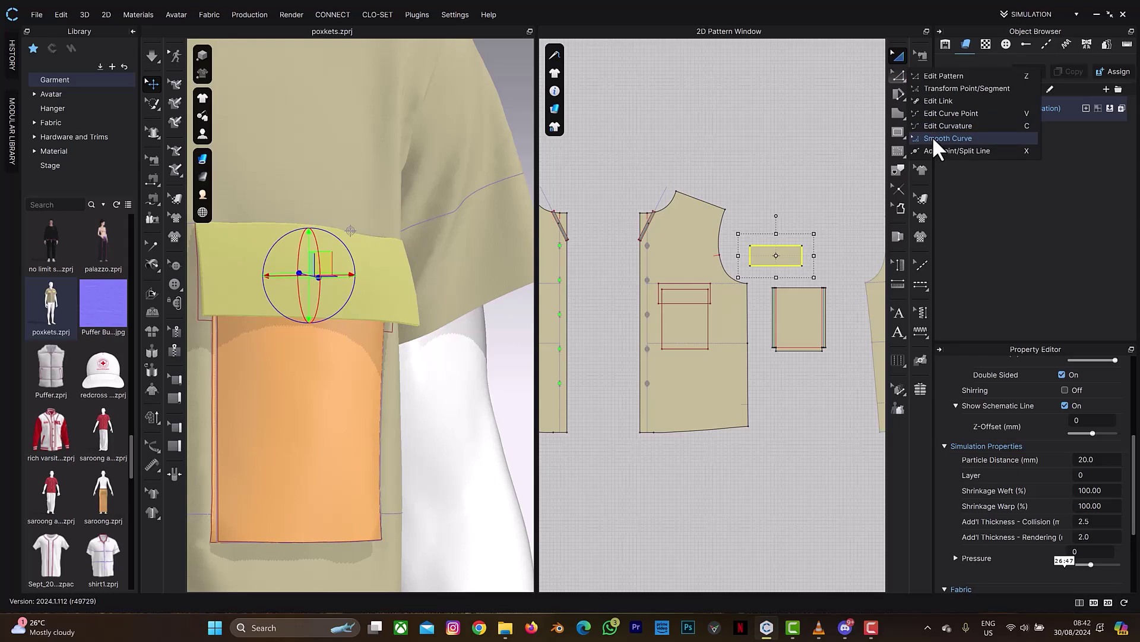
{"action": "left_click", "coordinate": [948, 138]}
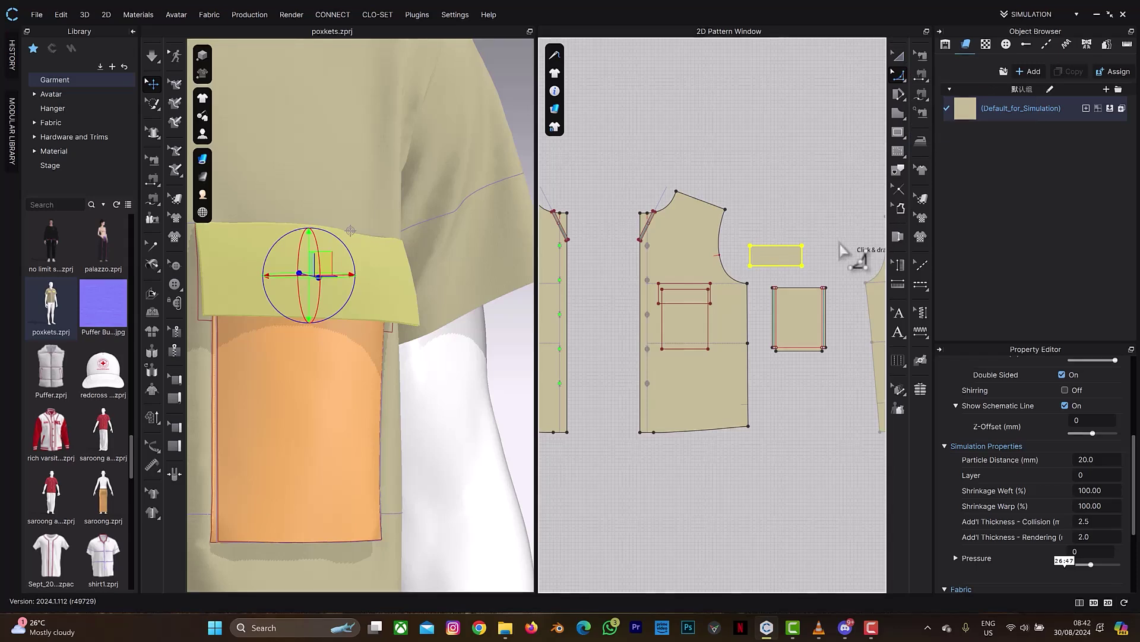
{"action": "scroll", "coordinate": [853, 250], "scroll_direction": "up", "scroll_amount": 5}
{"action": "left_click", "coordinate": [790, 321]}
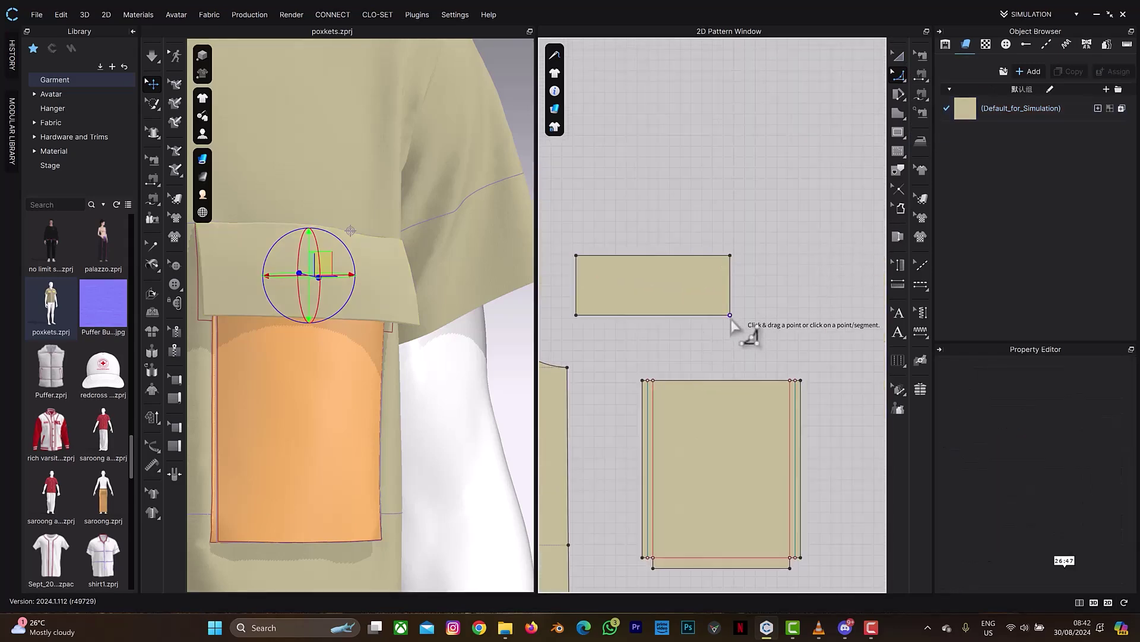
{"action": "left_click_drag", "start_coordinate": [724, 315], "coordinate": [710, 321]}
{"action": "left_click", "coordinate": [577, 316]}
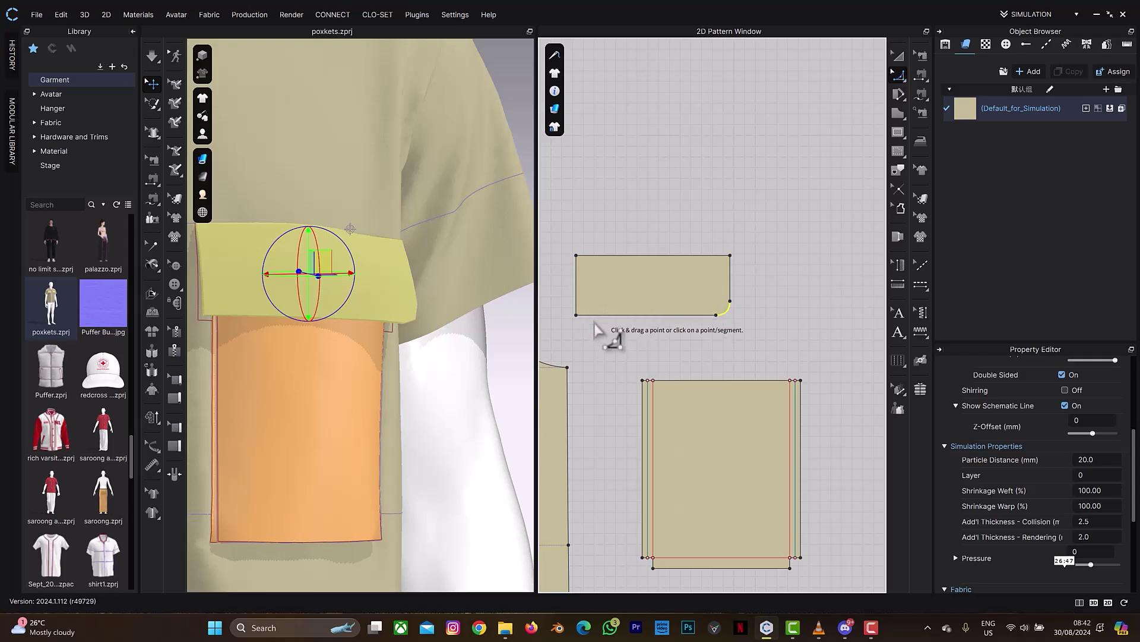
{"action": "left_click_drag", "start_coordinate": [577, 315], "coordinate": [601, 325]}
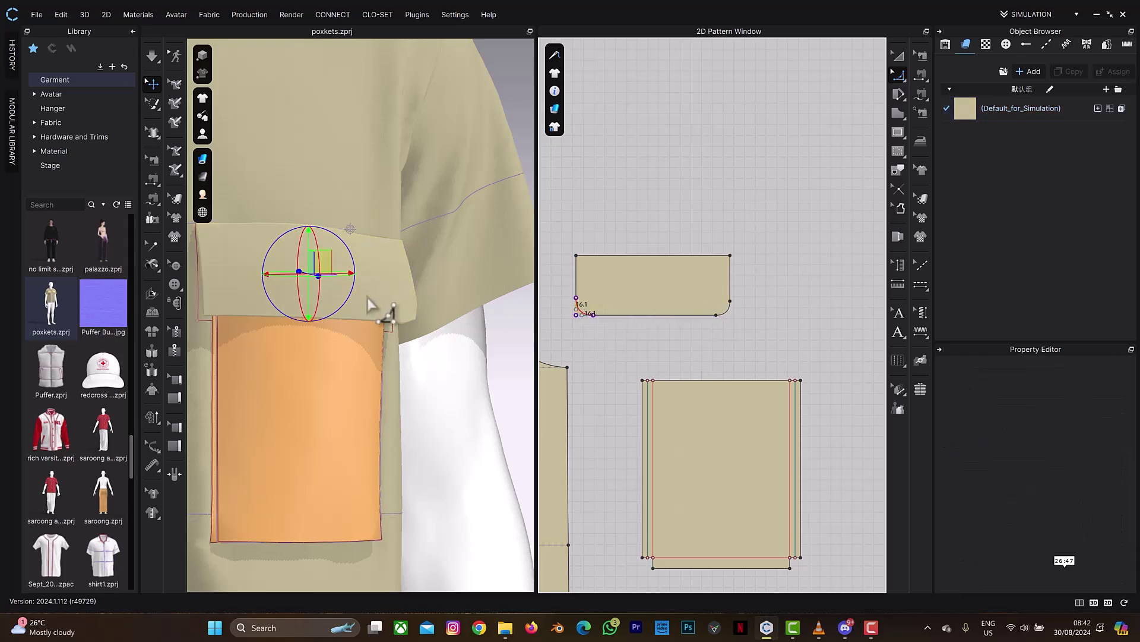
{"action": "left_click", "coordinate": [380, 306]}
{"action": "right_click_drag", "start_coordinate": [242, 316], "coordinate": [229, 315]}
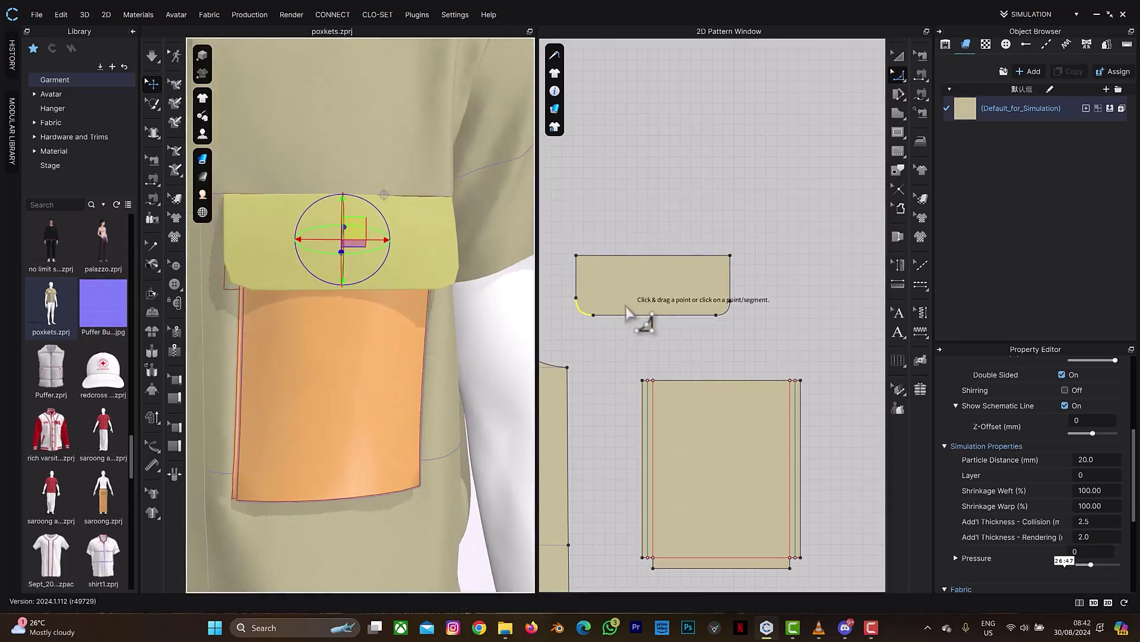
Step: Select the flap and pocket patterns together and set their particle distance to 10 mm
{"action": "key", "text": "a"}
{"action": "left_click", "coordinate": [654, 293]}
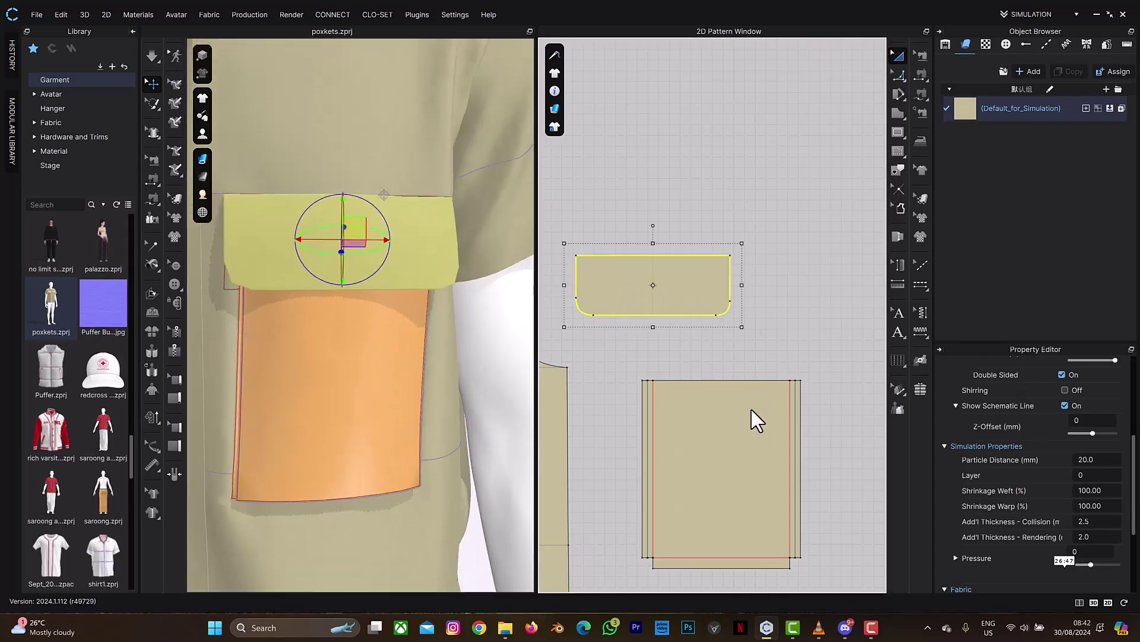
{"action": "scroll", "coordinate": [750, 416], "scroll_direction": "down", "scroll_amount": 5}
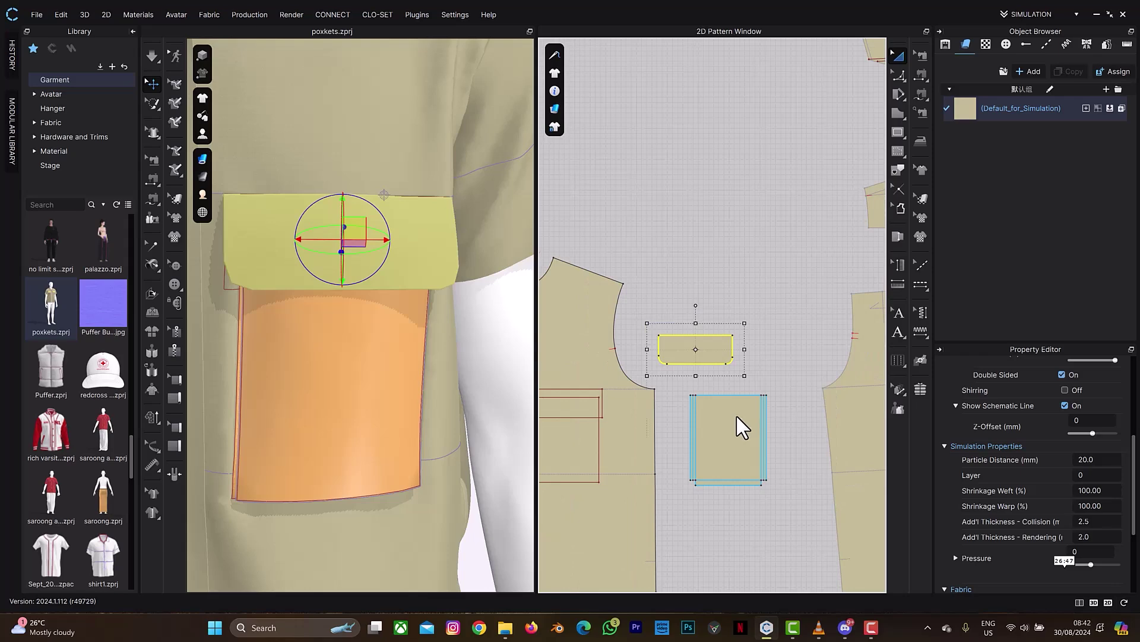
{"action": "left_click", "coordinate": [736, 415], "text": "shift"}
{"action": "left_click", "coordinate": [1106, 459]}
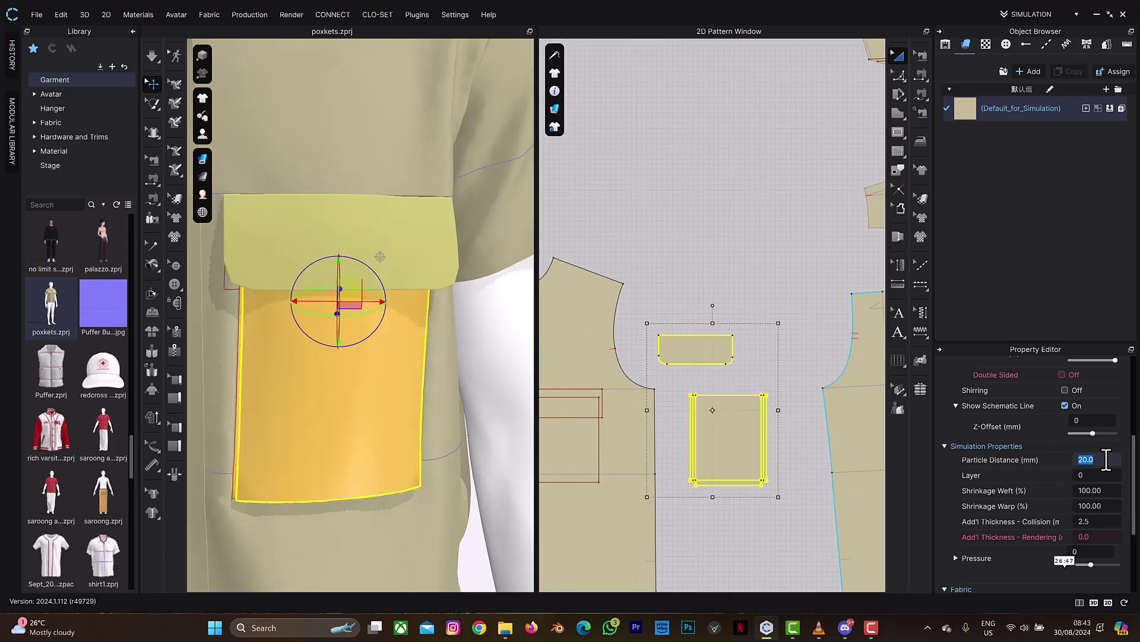
{"action": "type", "text": "10"}
{"action": "key", "text": "Return"}
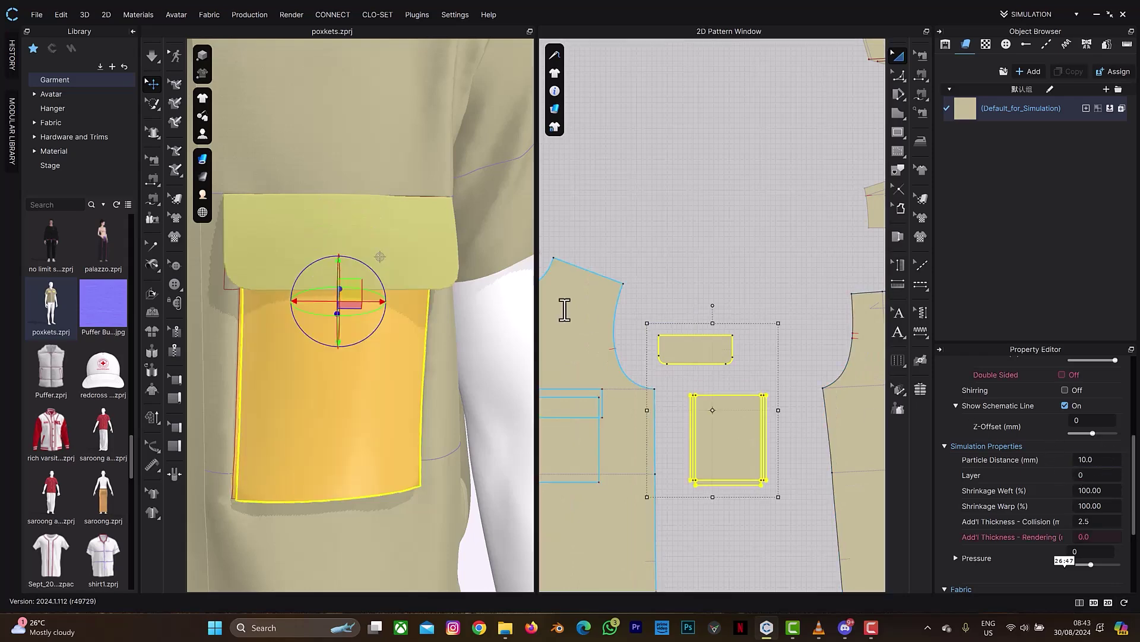
Step: Simulate the garment so the rounded flap and the pocket settle, and look over the drape
{"action": "key", "text": "space"}
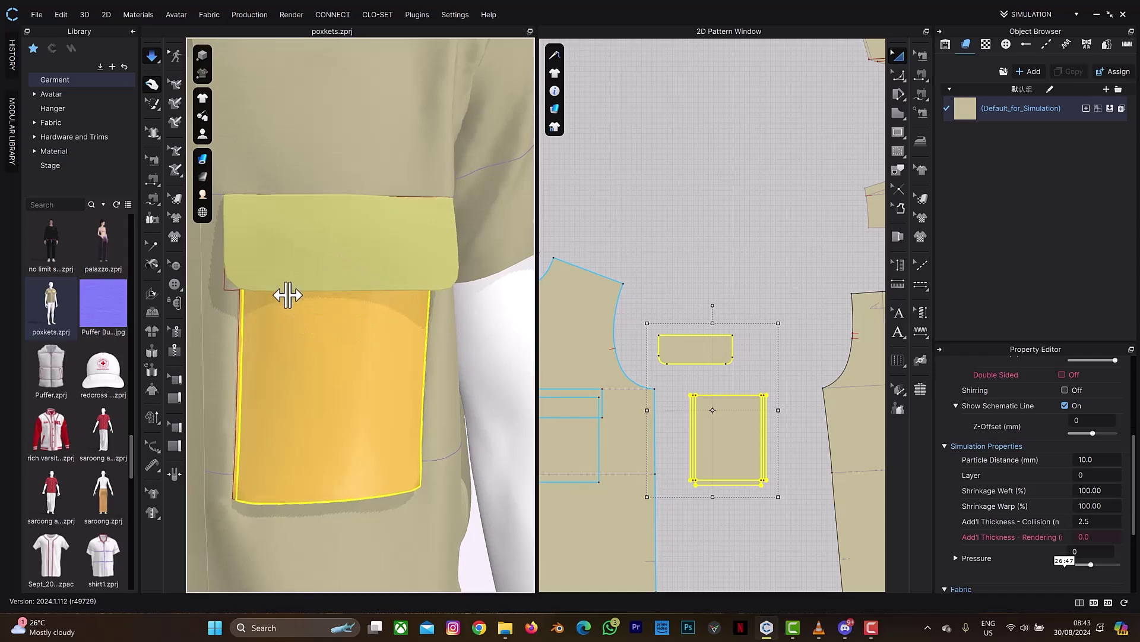
{"action": "left_click_drag", "start_coordinate": [307, 286], "coordinate": [278, 283]}
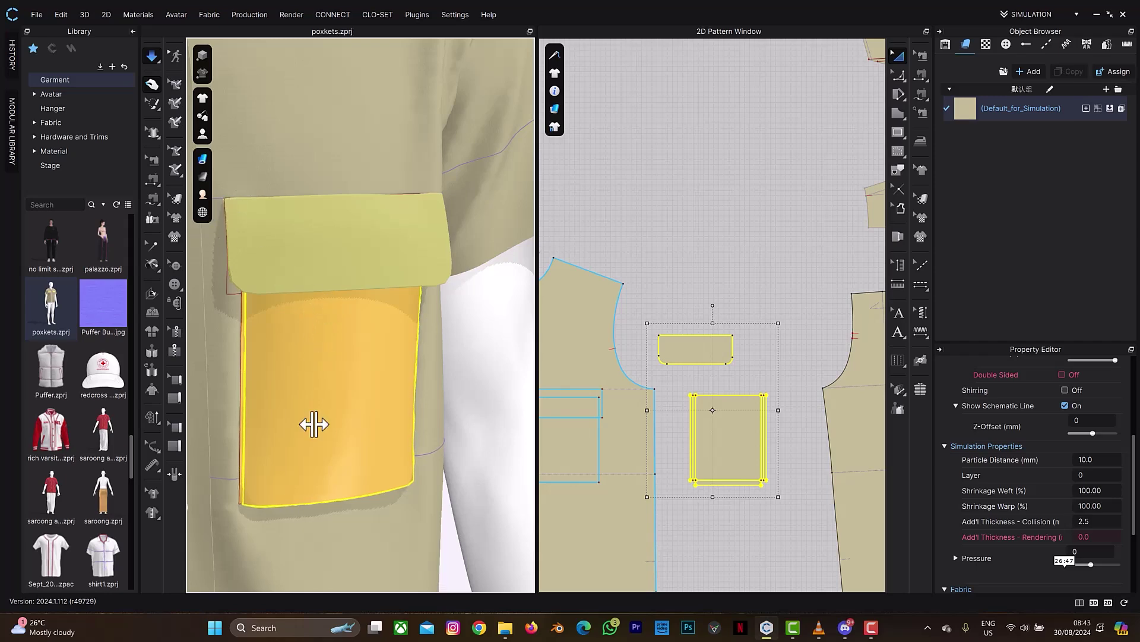
{"action": "scroll", "coordinate": [298, 341], "scroll_direction": "down", "scroll_amount": 5}
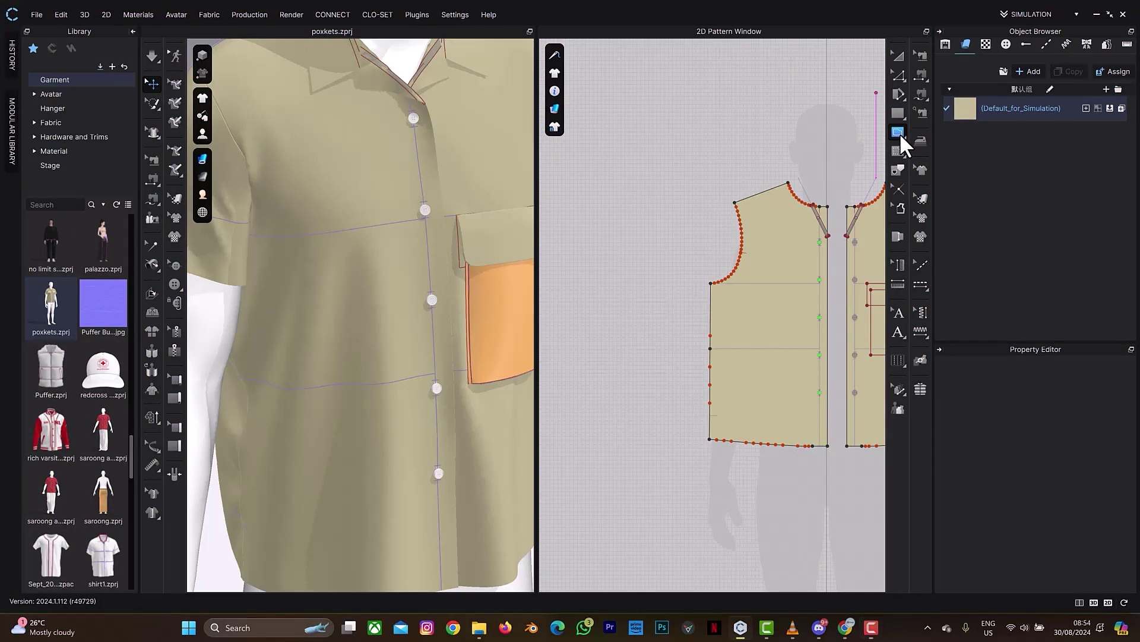
Step: Draw an internal circle about 432 mm in circumference on the pocketless front's chest and shift it slightly toward the armhole
{"action": "left_click", "coordinate": [898, 132]}
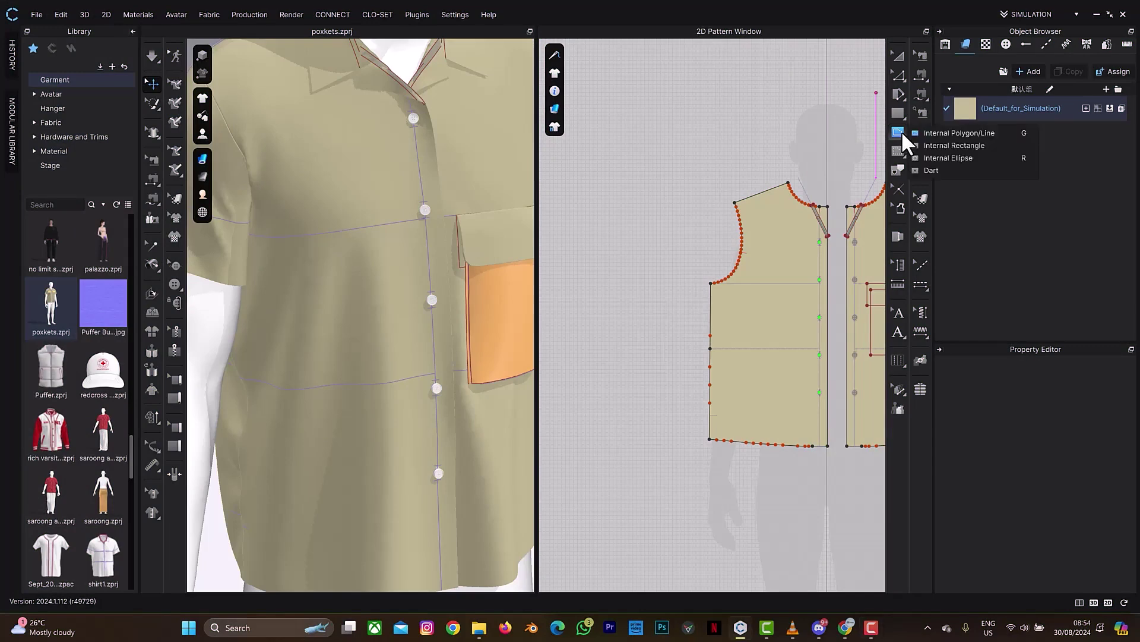
{"action": "left_click", "coordinate": [949, 155]}
{"action": "scroll", "coordinate": [769, 256], "scroll_direction": "up", "scroll_amount": 3}
{"action": "middle_click_drag", "start_coordinate": [770, 260], "coordinate": [723, 233]}
{"action": "left_click_drag", "start_coordinate": [716, 223], "coordinate": [783, 283]}
{"action": "key", "text": "a"}
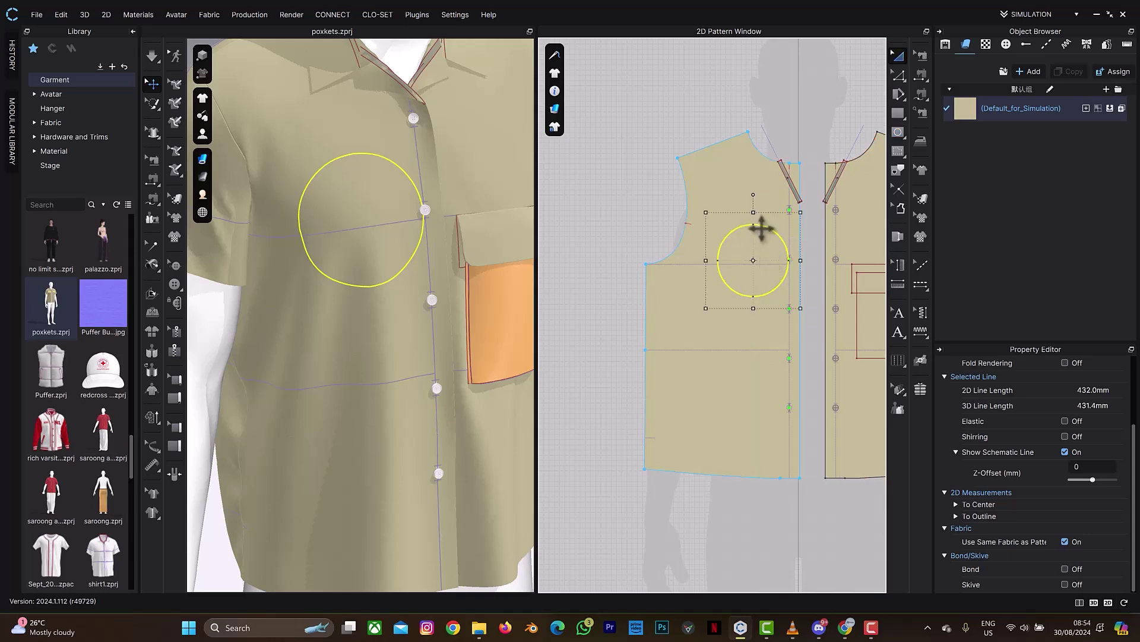
{"action": "left_click_drag", "start_coordinate": [761, 228], "coordinate": [744, 227]}
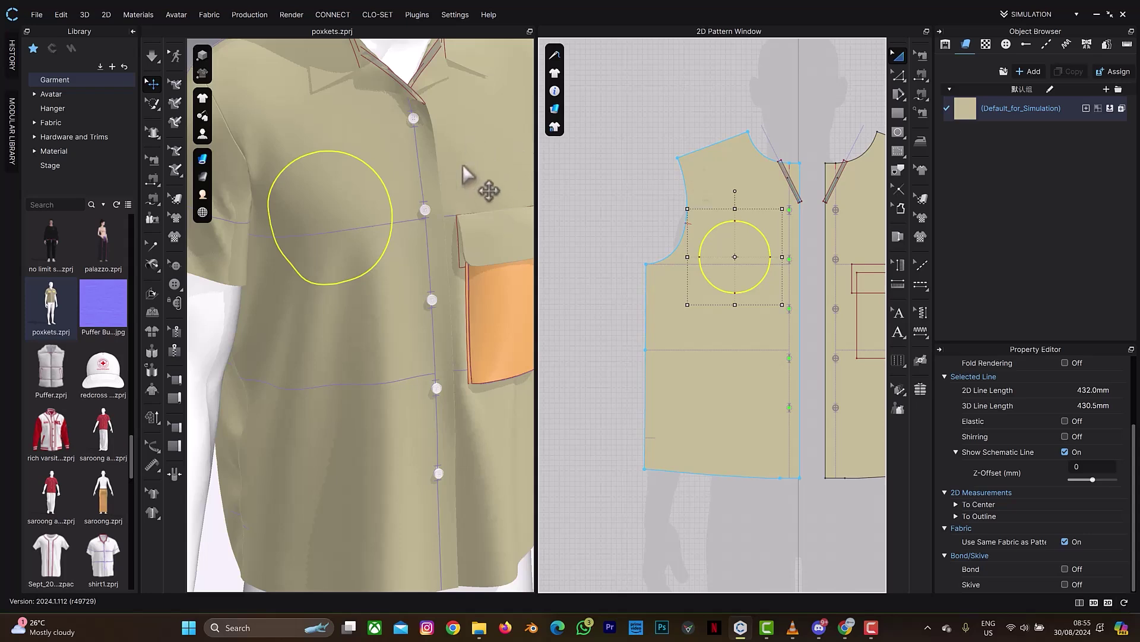
Step: Turn on the line length display for the 2D patterns
{"action": "left_click", "coordinate": [682, 138]}
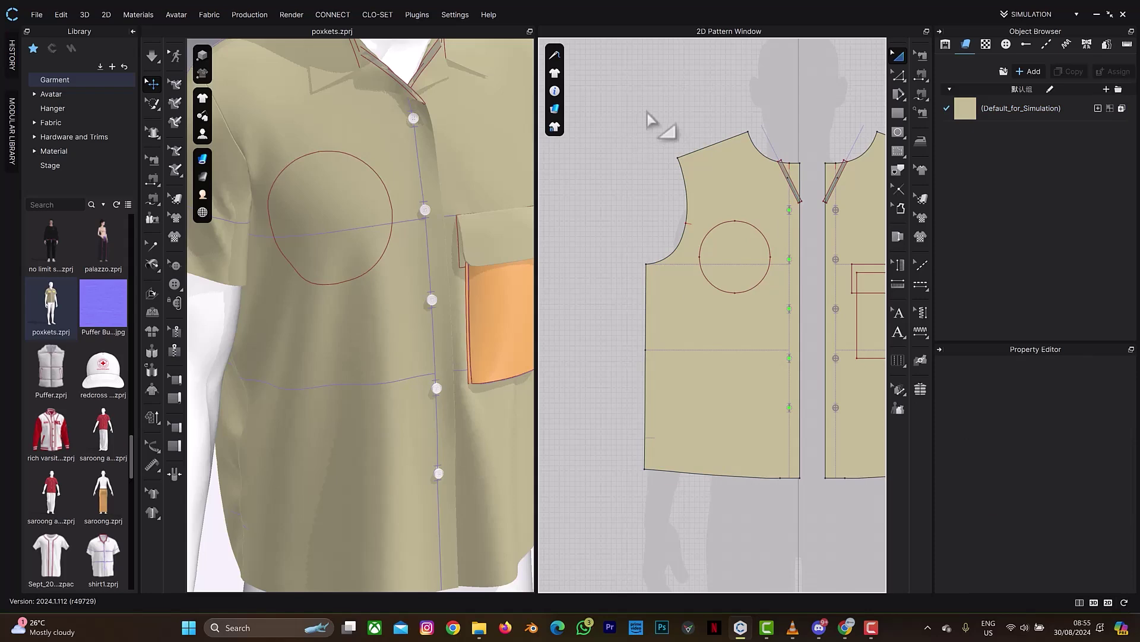
{"action": "left_click", "coordinate": [712, 225]}
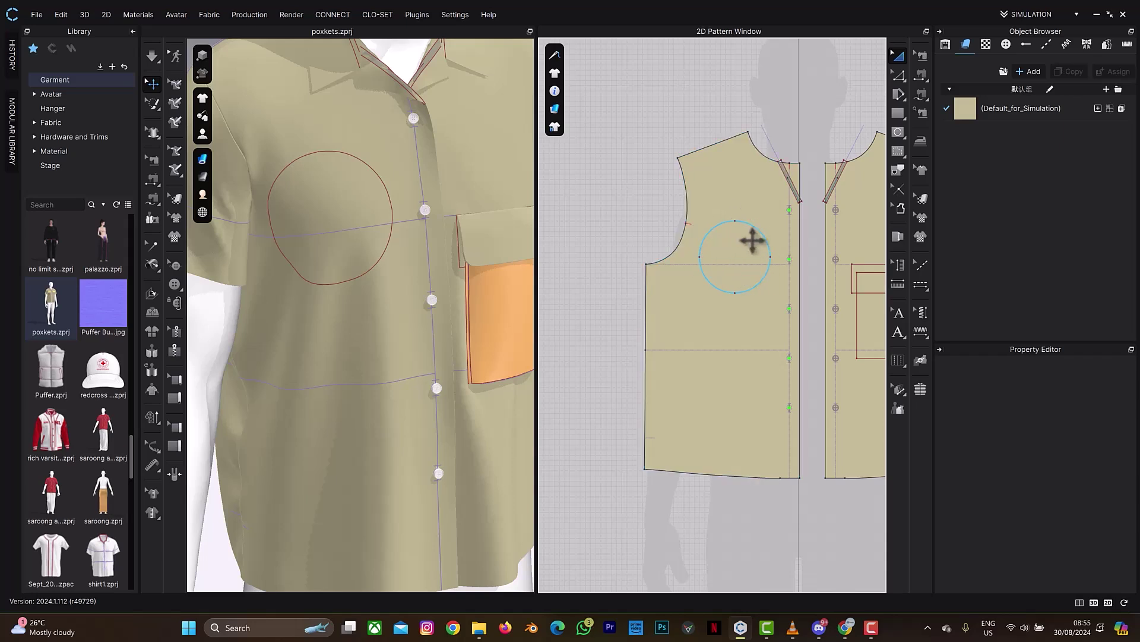
{"action": "left_click", "coordinate": [555, 109]}
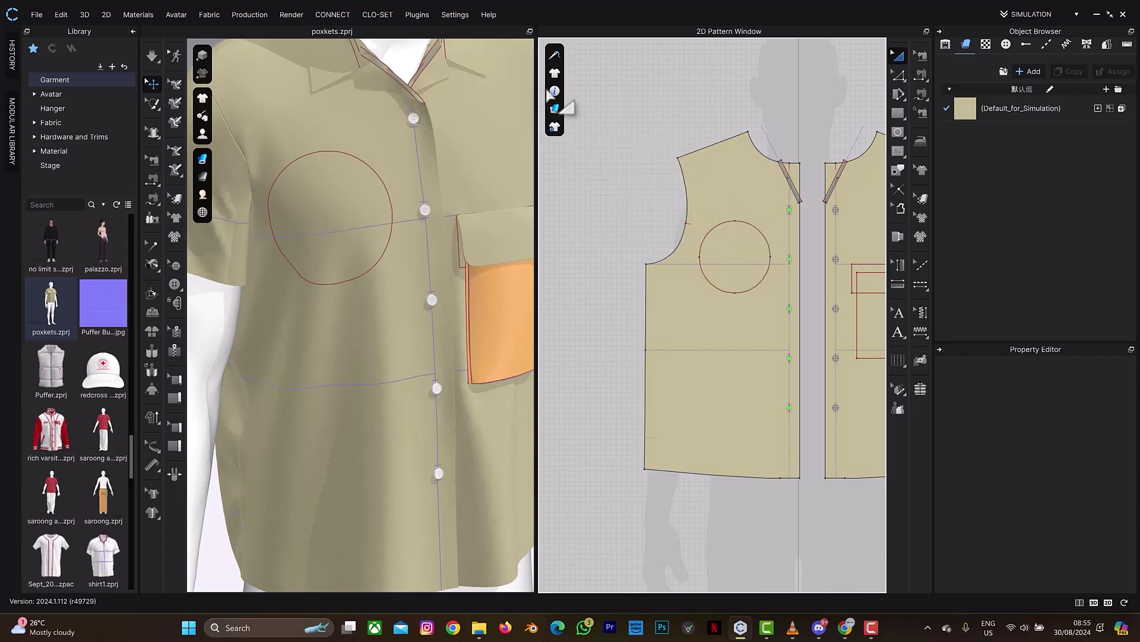
{"action": "mouse_move", "coordinate": [555, 95]}
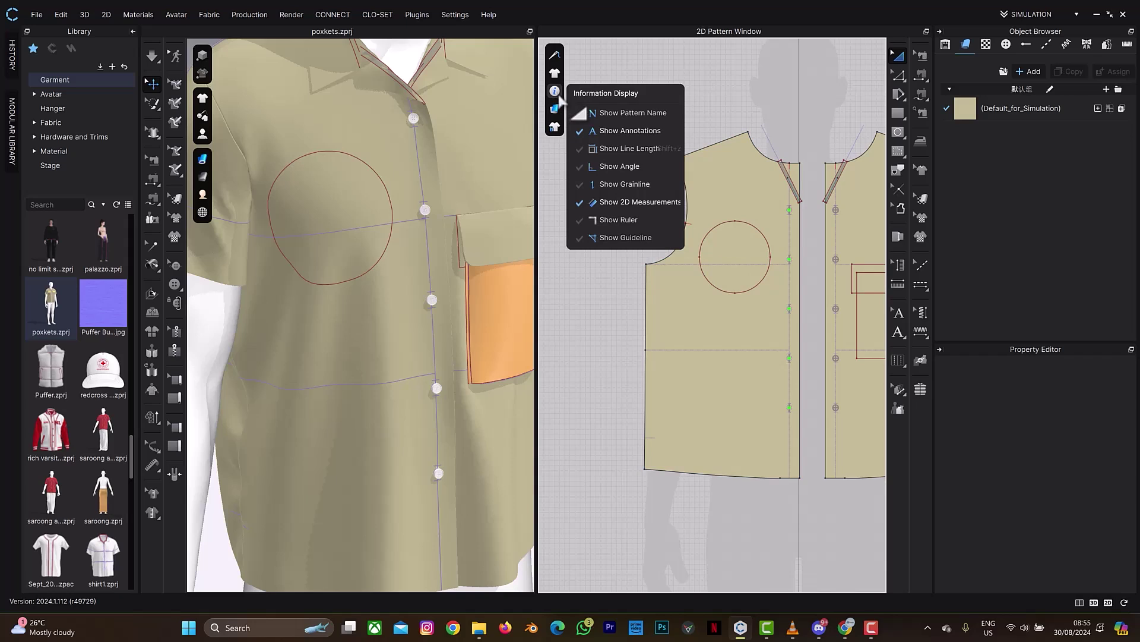
{"action": "left_click", "coordinate": [609, 157]}
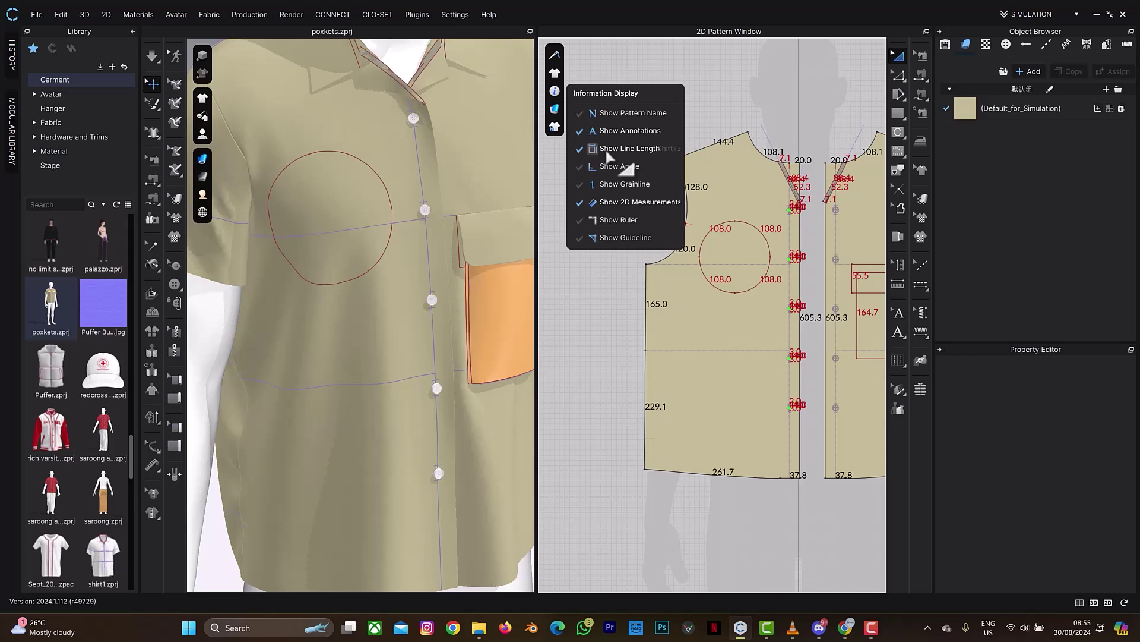
Step: Clone the internal circle as a separate pattern and place it beside the shirt front
{"action": "left_click", "coordinate": [724, 228]}
{"action": "right_click", "coordinate": [725, 229]}
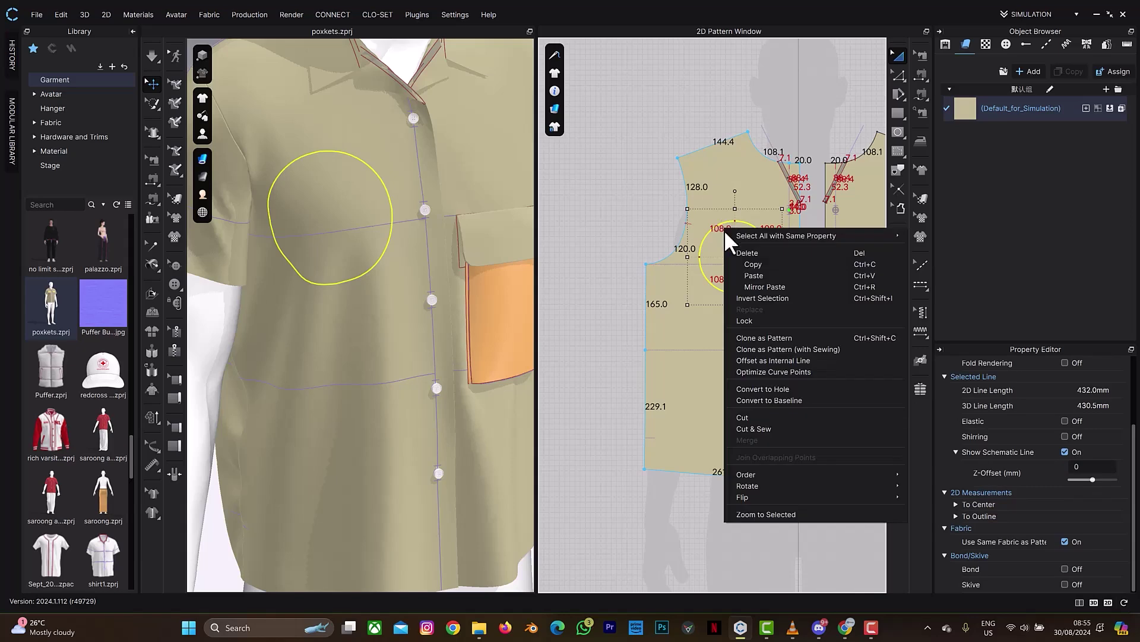
{"action": "left_click", "coordinate": [757, 332]}
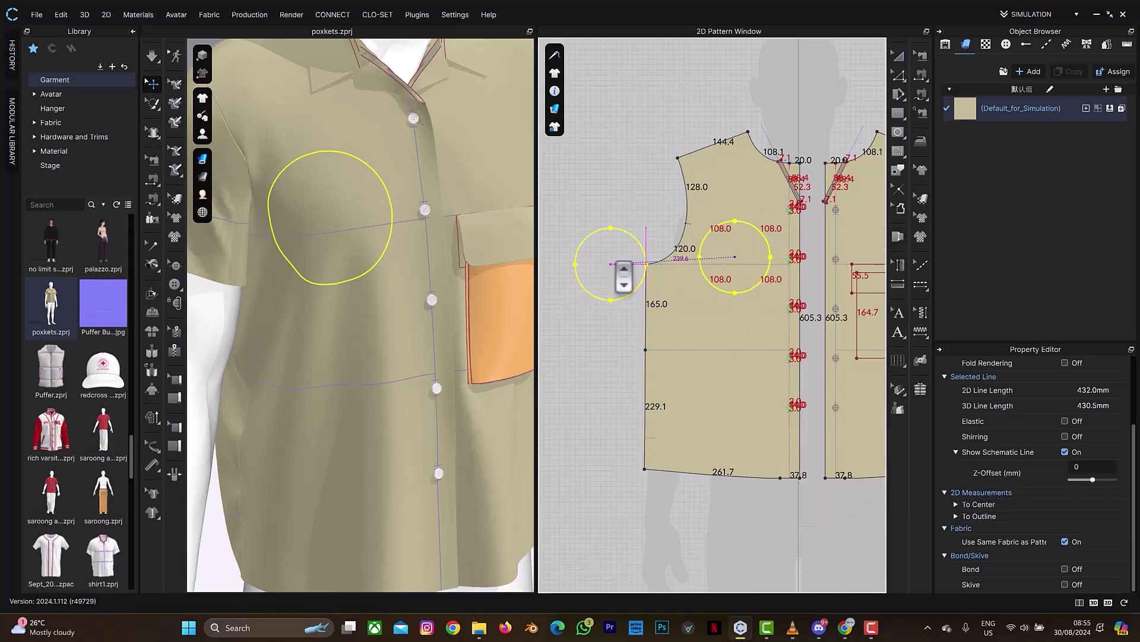
{"action": "scroll", "coordinate": [618, 267], "scroll_direction": "down", "scroll_amount": 5}
{"action": "left_click", "coordinate": [613, 242]}
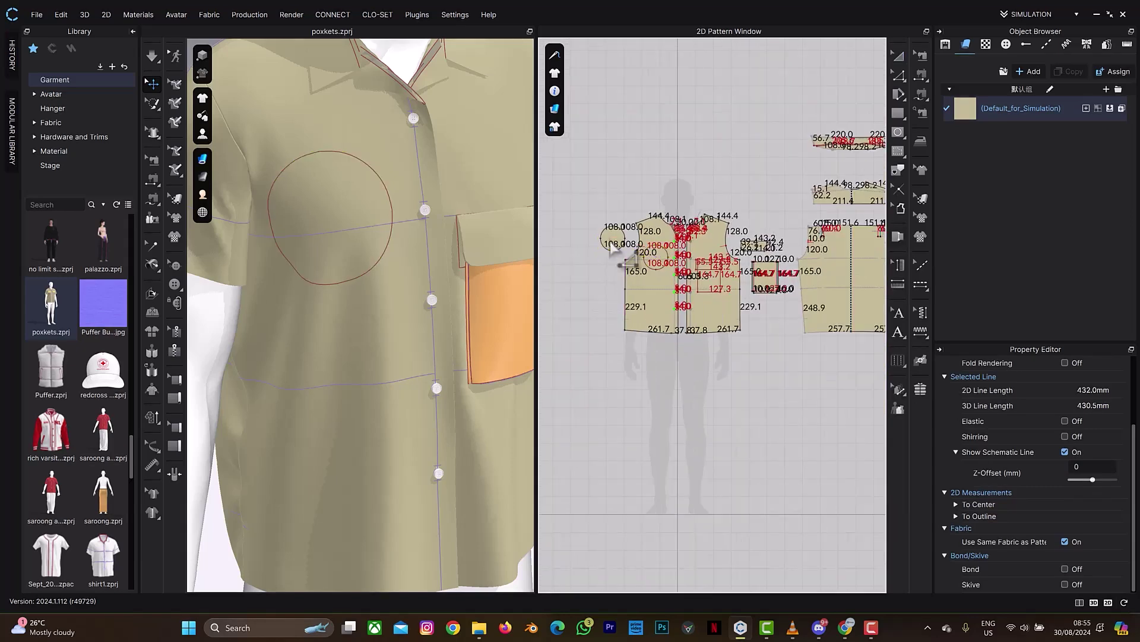
Step: Move the cloned circular pattern in 3D in front of the circle on the shirt's chest
{"action": "scroll", "coordinate": [382, 247], "scroll_direction": "down", "scroll_amount": 5}
{"action": "right_click_drag", "start_coordinate": [331, 248], "coordinate": [300, 238]}
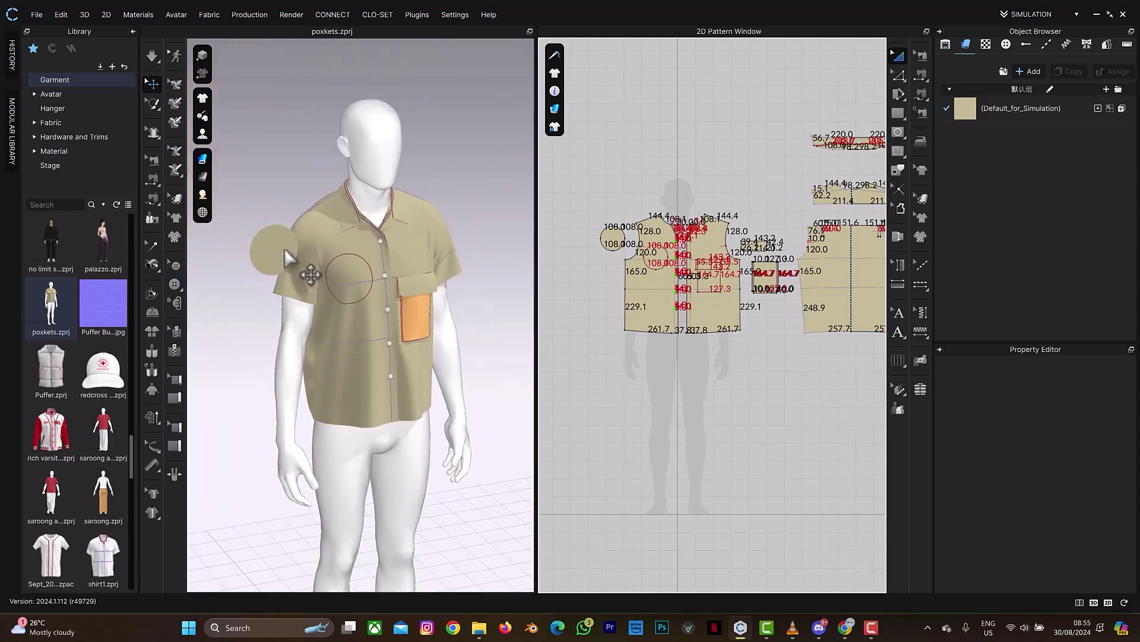
{"action": "left_click", "coordinate": [284, 249]}
{"action": "left_click_drag", "start_coordinate": [317, 246], "coordinate": [402, 276]}
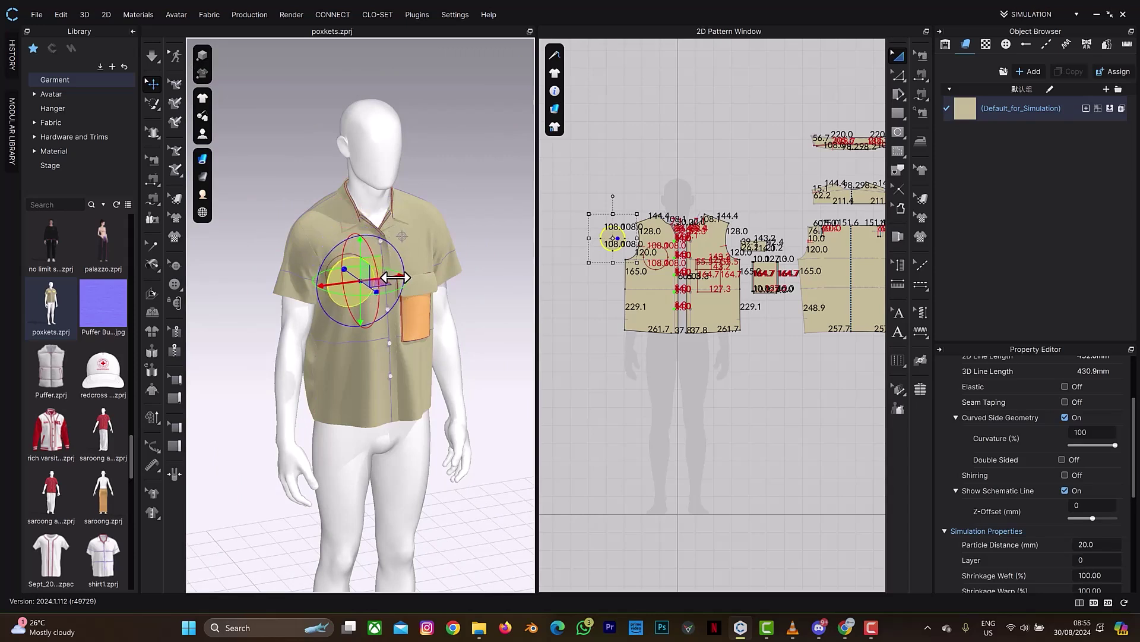
{"action": "left_click", "coordinate": [450, 337]}
Step: Freeze the cloned circular pattern in the 3D view
{"action": "left_click", "coordinate": [338, 273]}
{"action": "right_click", "coordinate": [338, 273]}
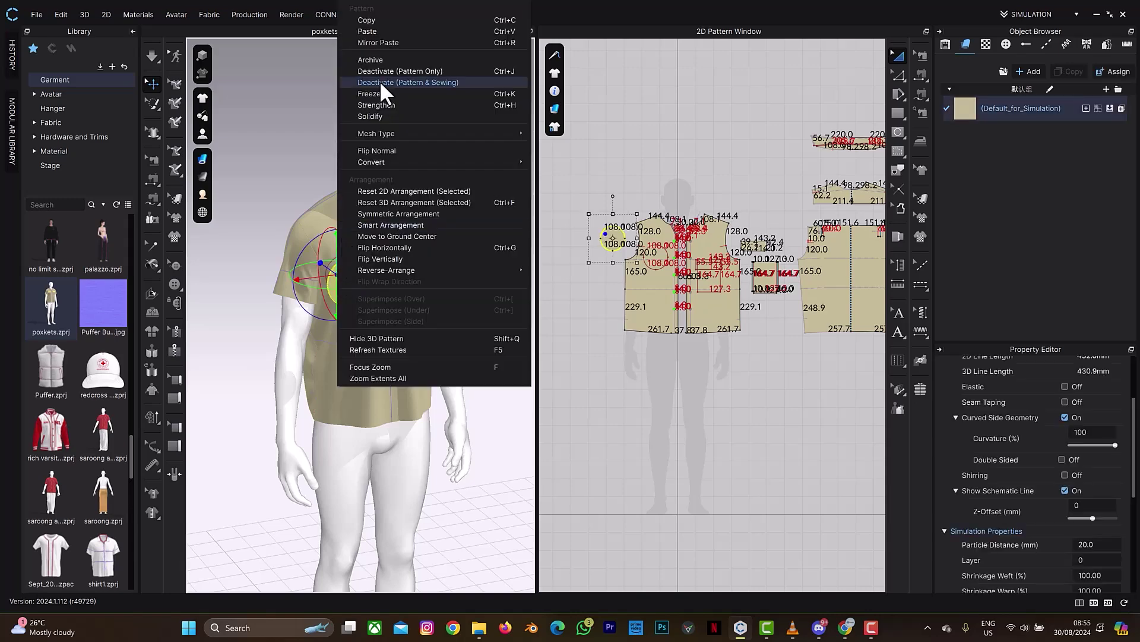
{"action": "left_click", "coordinate": [369, 95]}
Step: Select the internal circle on the shirt front and examine its total 2D line length
{"action": "scroll", "coordinate": [645, 220], "scroll_direction": "up", "scroll_amount": 8}
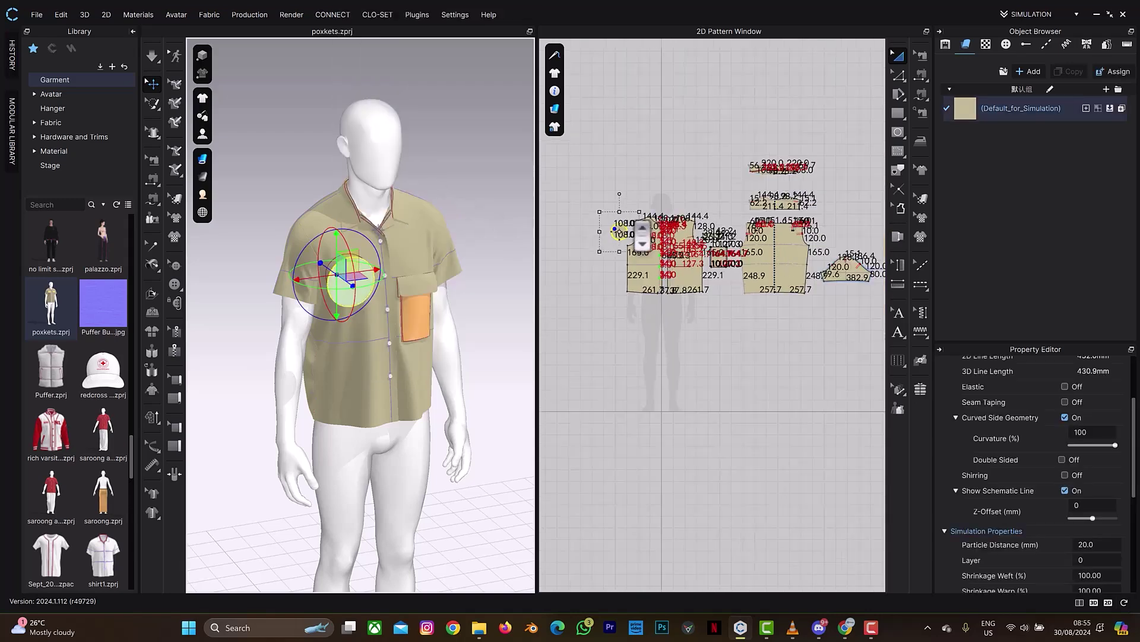
{"action": "middle_click_drag", "start_coordinate": [750, 321], "coordinate": [632, 173]}
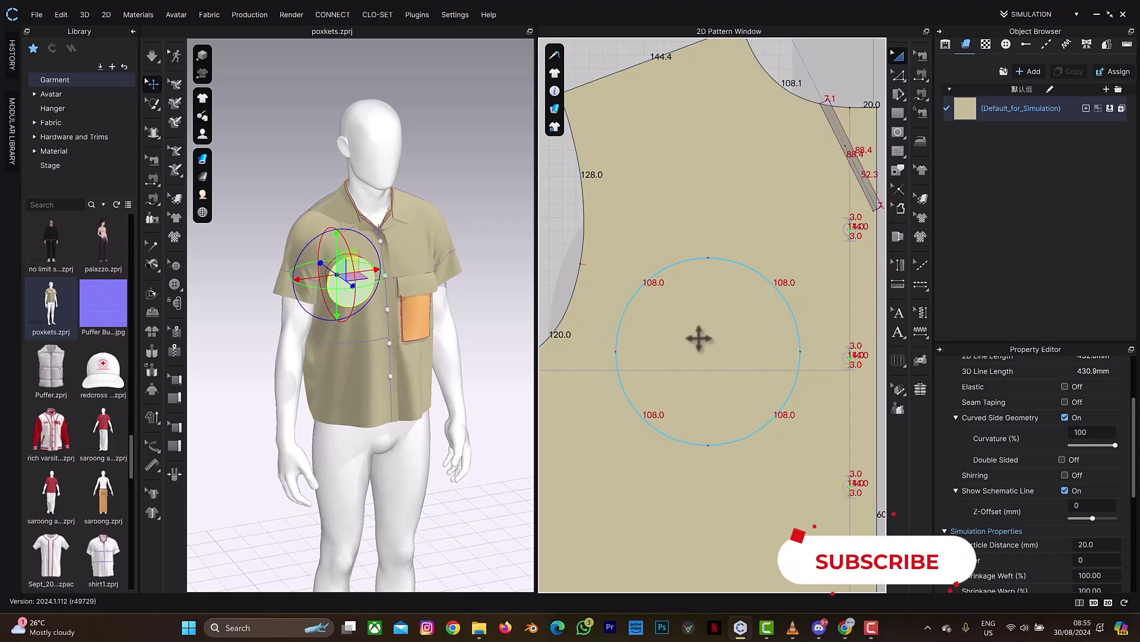
{"action": "key", "text": "z"}
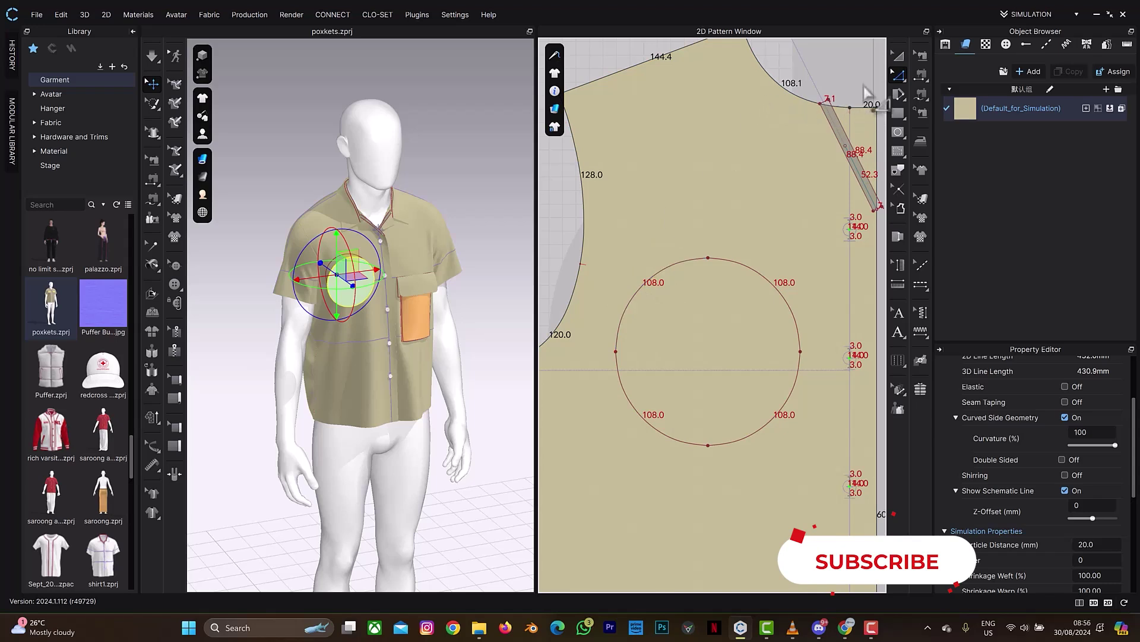
{"action": "left_click", "coordinate": [632, 309]}
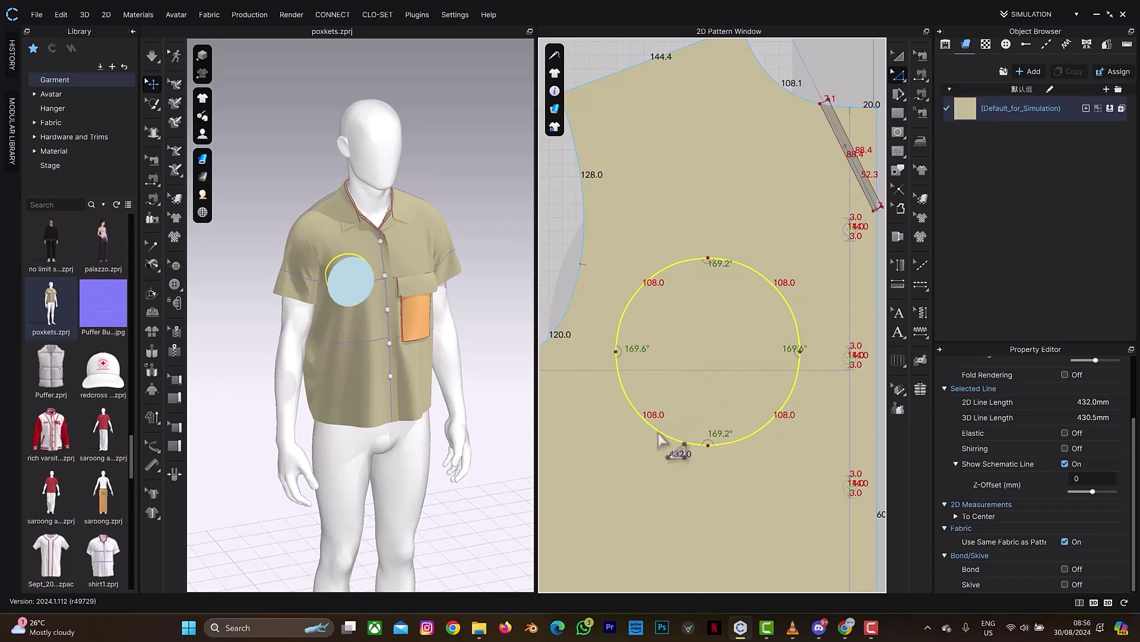
Step: Create a rectangular pattern 432 mm wide and 30 mm high above the cloned circular pattern
{"action": "left_click", "coordinate": [898, 112]}
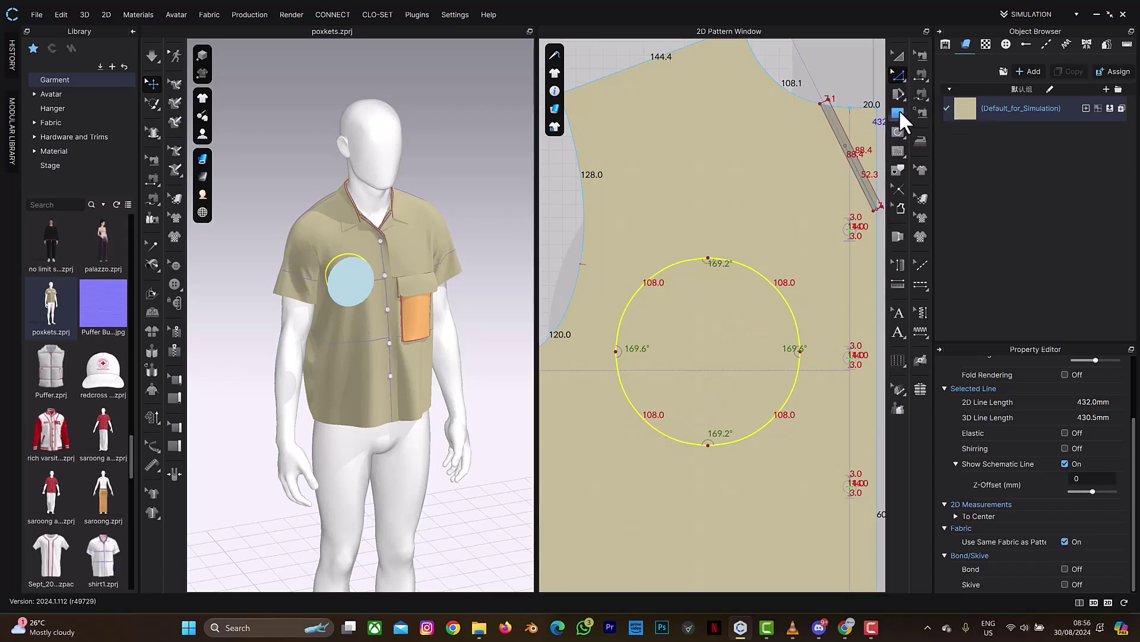
{"action": "scroll", "coordinate": [729, 169], "scroll_direction": "down", "scroll_amount": 5}
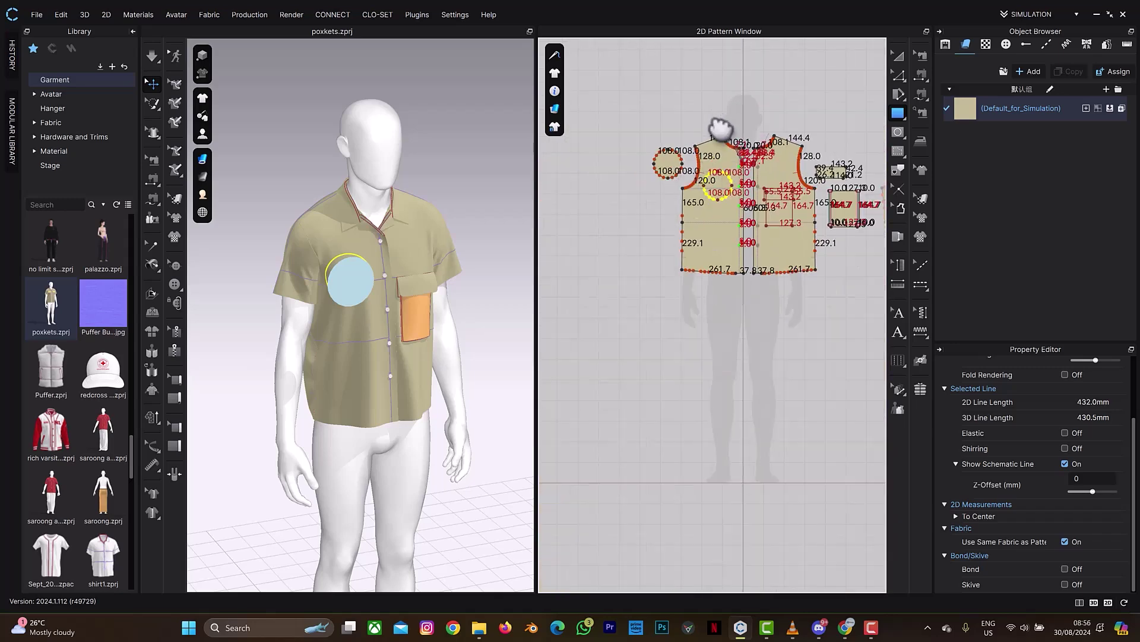
{"action": "middle_click_drag", "start_coordinate": [702, 126], "coordinate": [647, 193]}
{"action": "left_click", "coordinate": [650, 194]}
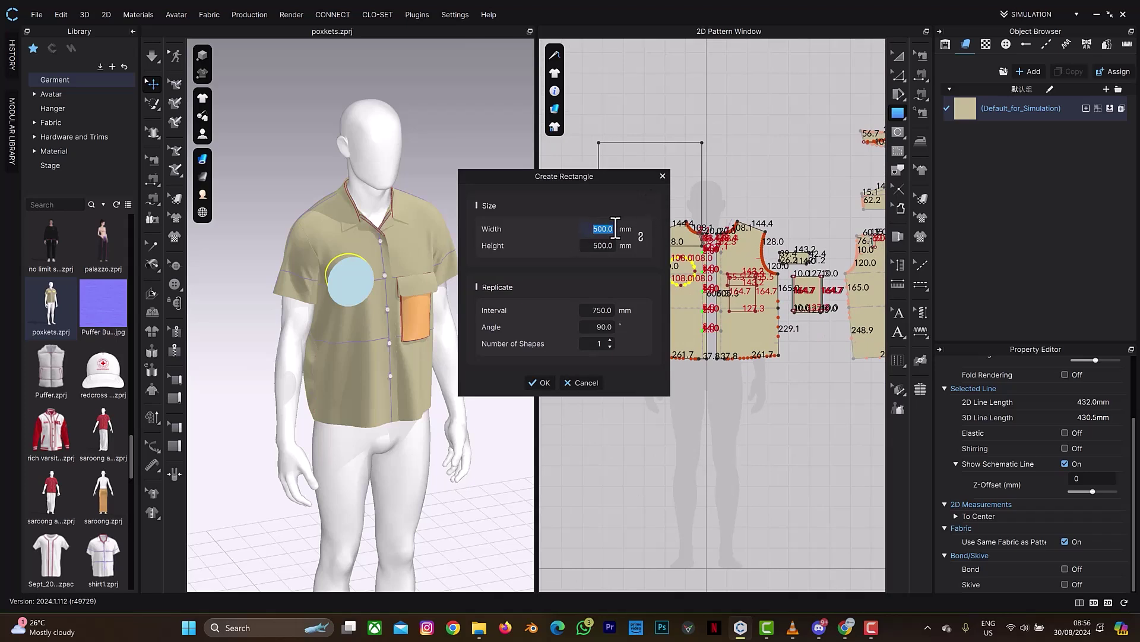
{"action": "type", "text": "432"}
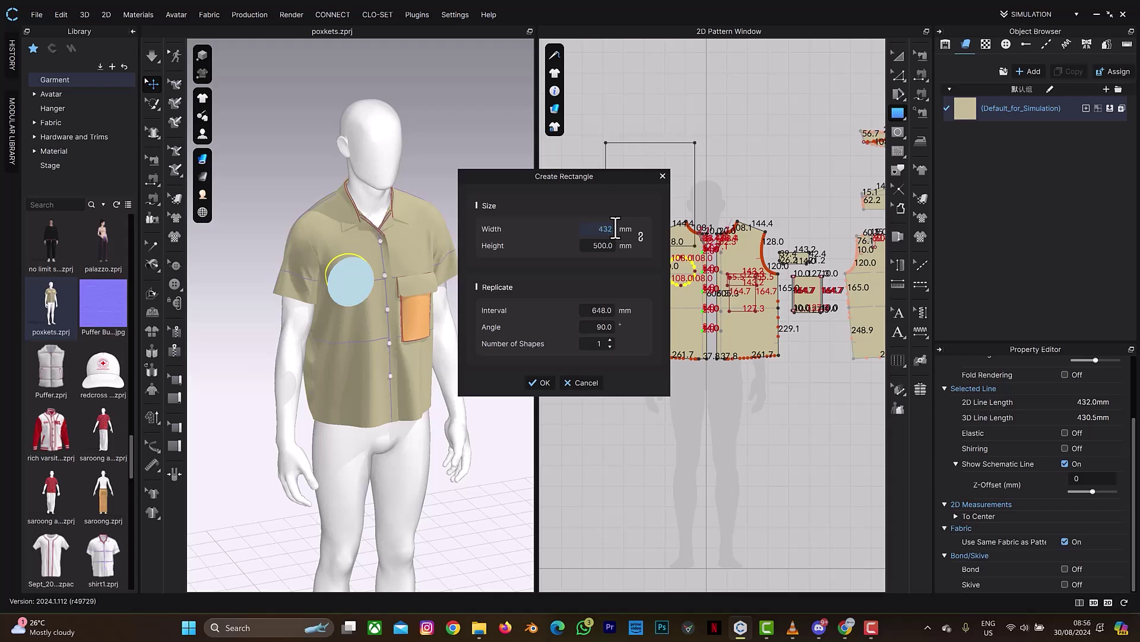
{"action": "key", "text": "Tab"}
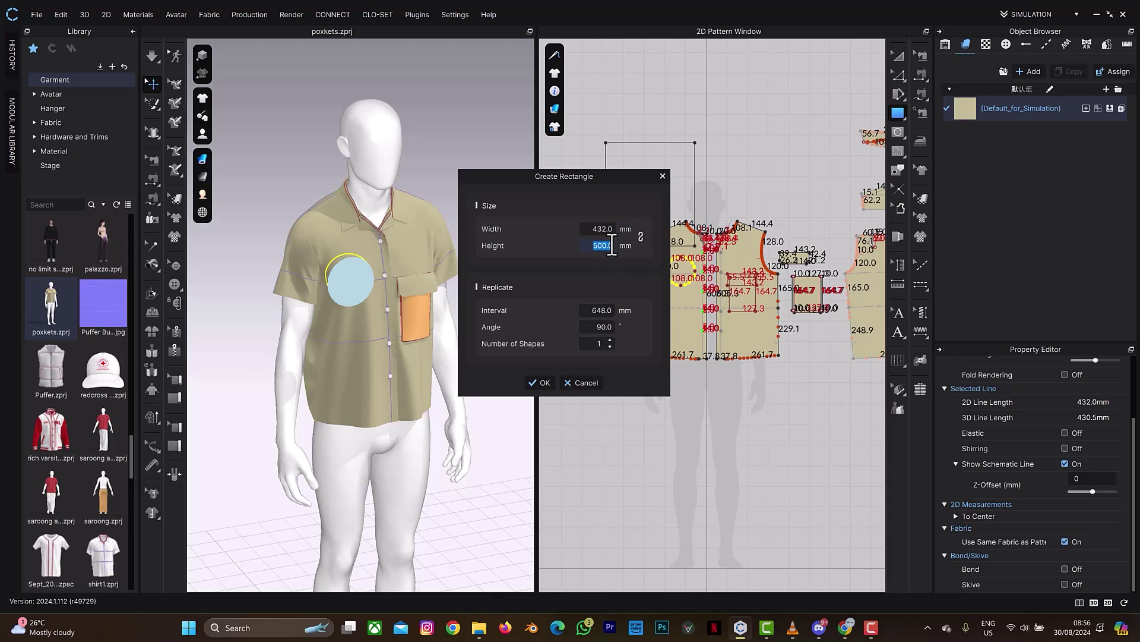
{"action": "type", "text": "30"}
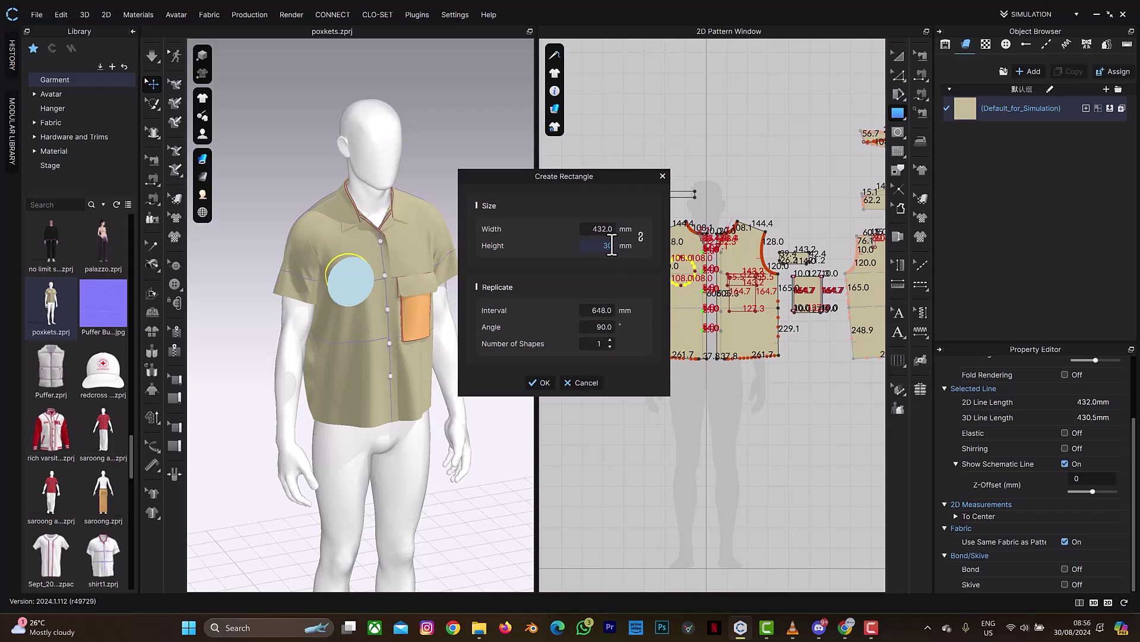
{"action": "left_click", "coordinate": [541, 381]}
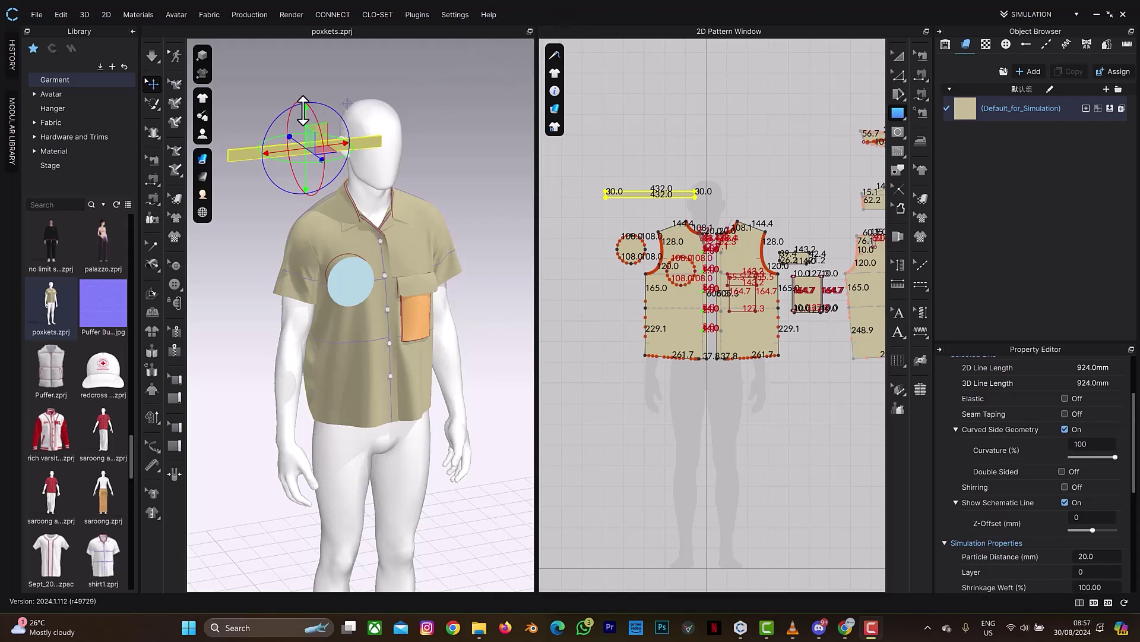
Step: Move the new rectangular strip in 3D down in front of the chest, next to the cloned circle
{"action": "left_click_drag", "start_coordinate": [304, 110], "coordinate": [305, 202]}
{"action": "left_click_drag", "start_coordinate": [353, 235], "coordinate": [394, 235]}
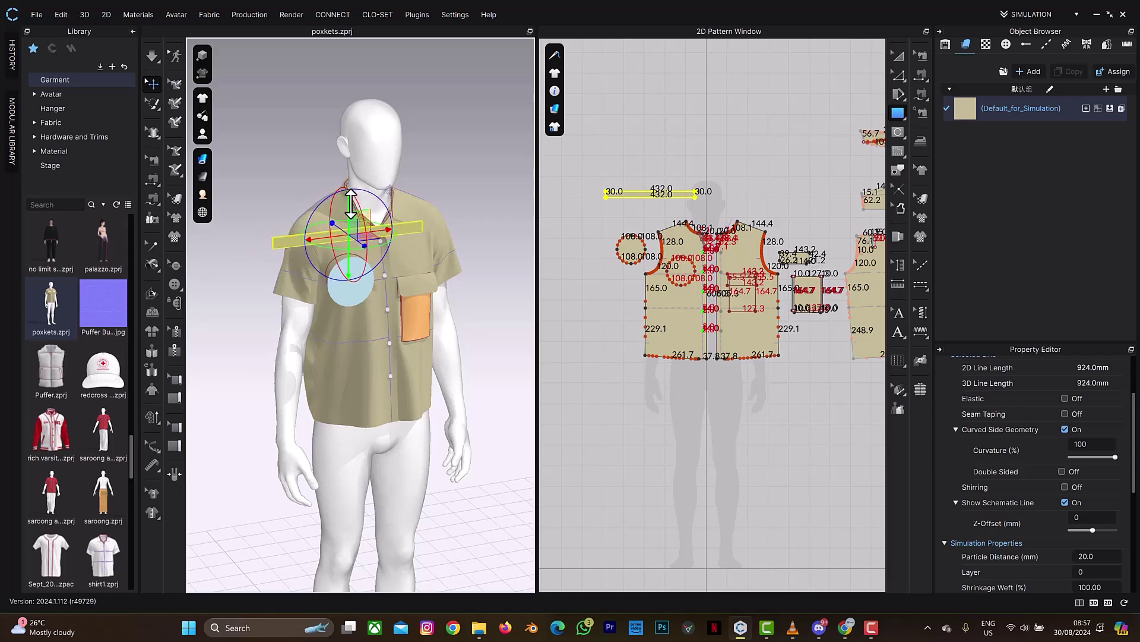
{"action": "right_click_drag", "start_coordinate": [386, 205], "coordinate": [385, 226]}
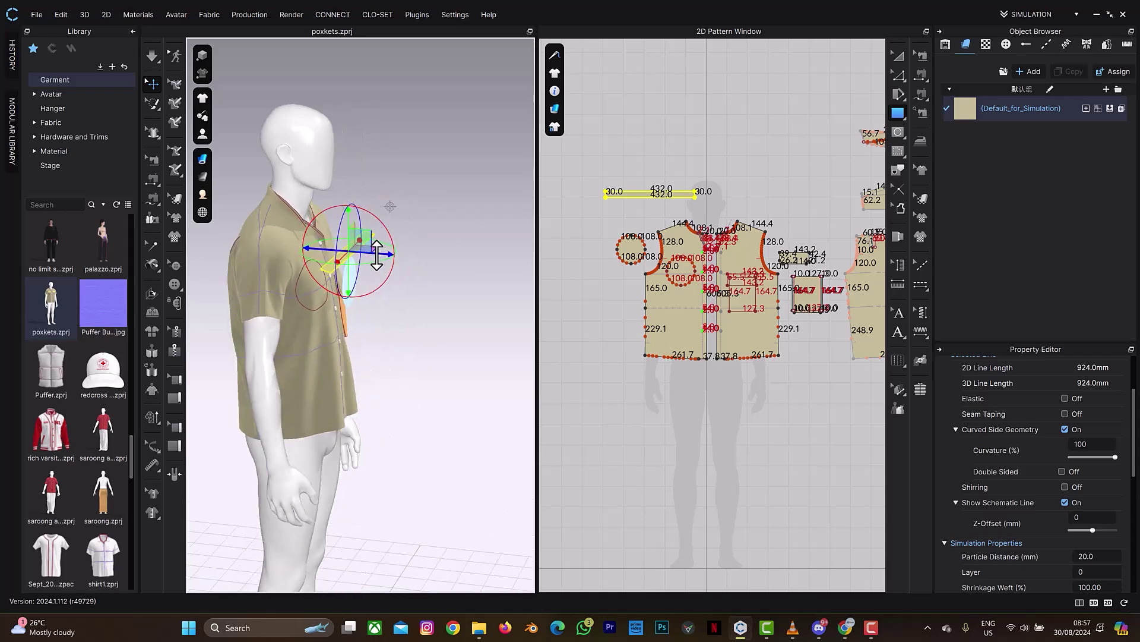
{"action": "left_click", "coordinate": [707, 198]}
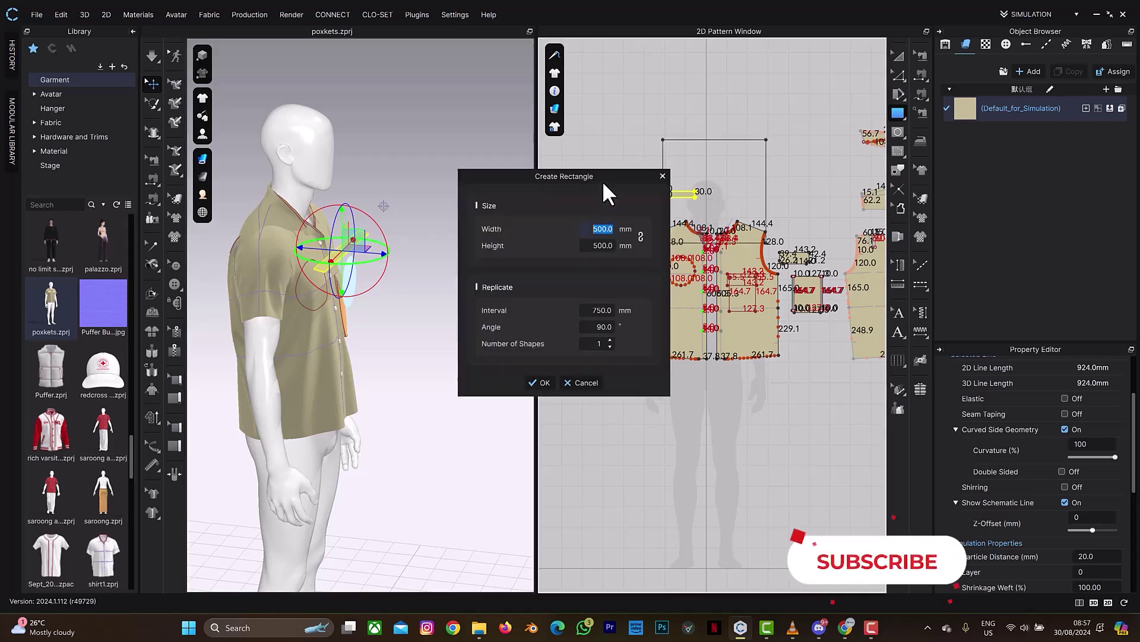
{"action": "left_click", "coordinate": [663, 176]}
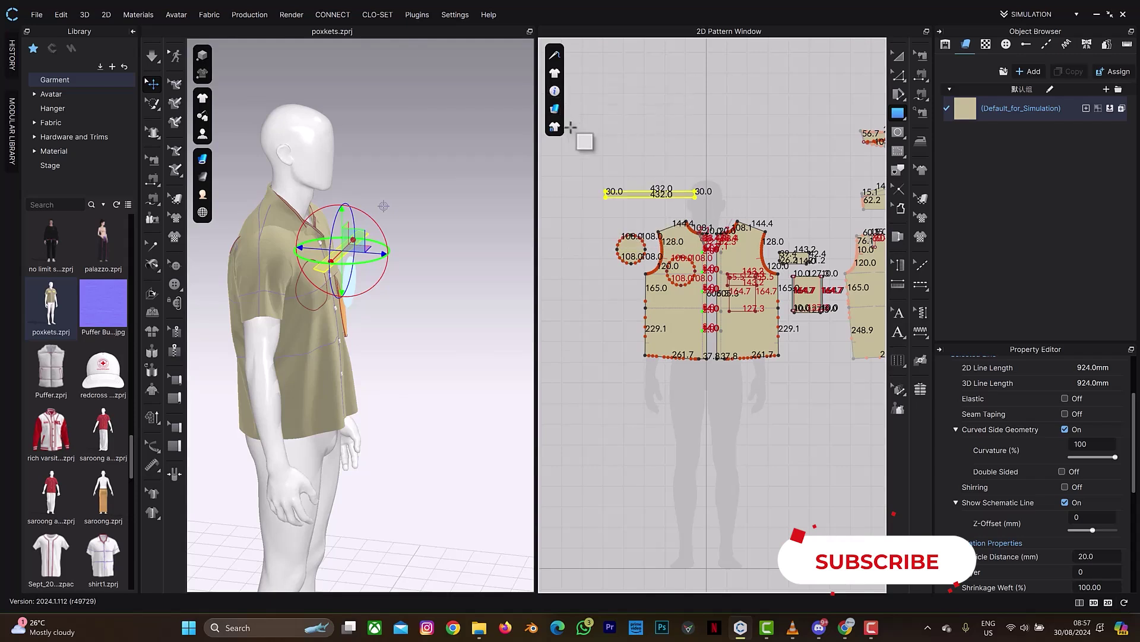
Step: Turn off the line length display for the 2D patterns and deselect the strip
{"action": "mouse_move", "coordinate": [555, 91]}
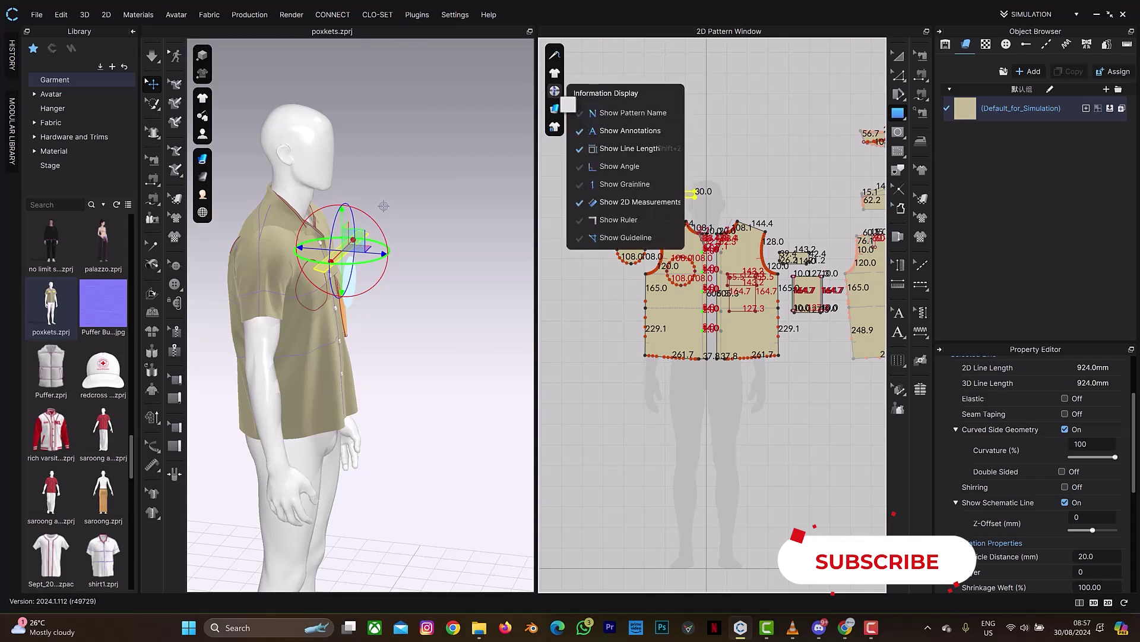
{"action": "left_click", "coordinate": [579, 148]}
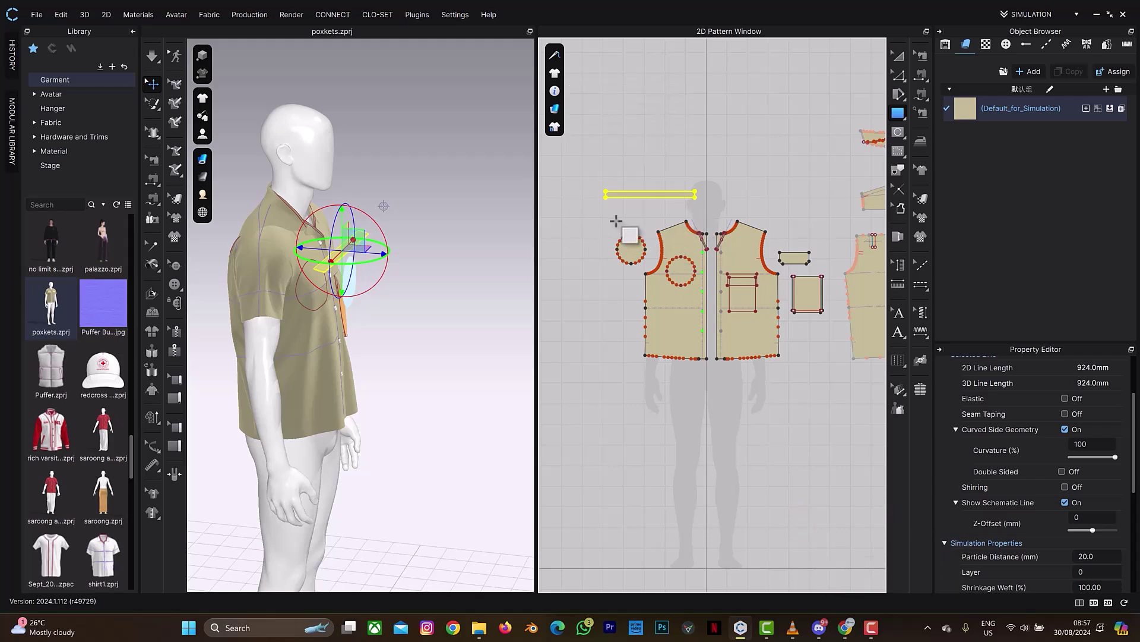
{"action": "key", "text": "z"}
{"action": "scroll", "coordinate": [621, 221], "scroll_direction": "up", "scroll_amount": 2}
{"action": "left_click", "coordinate": [633, 203]}
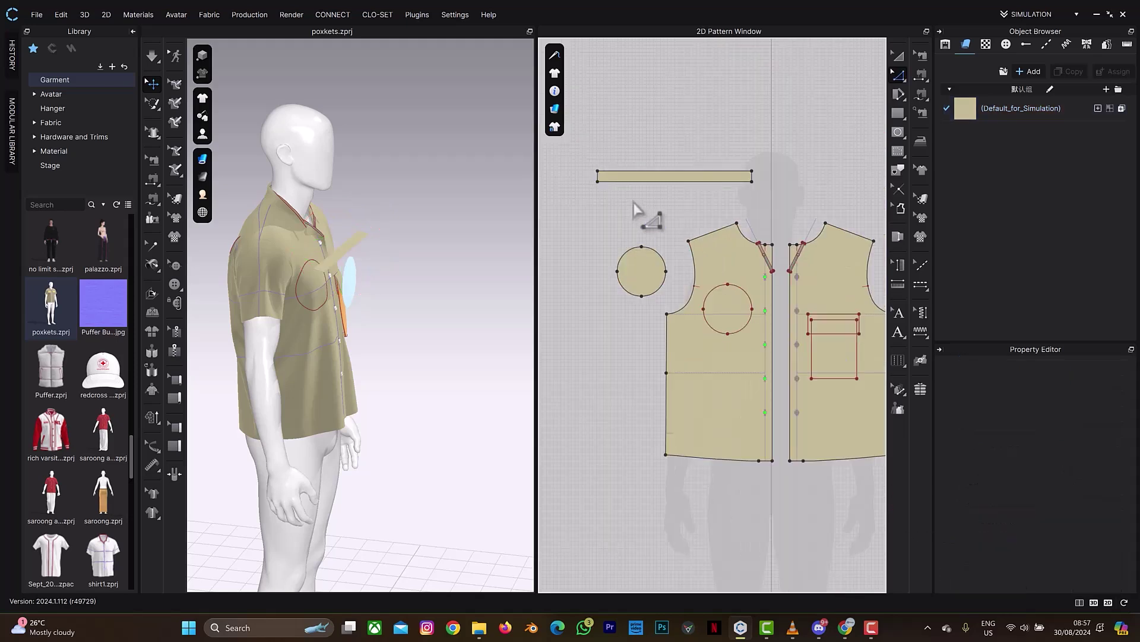
Step: Free-sew the strip's full lower long edge to the entire outline of the cloned circular pattern
{"action": "scroll", "coordinate": [636, 211], "scroll_direction": "up", "scroll_amount": 3}
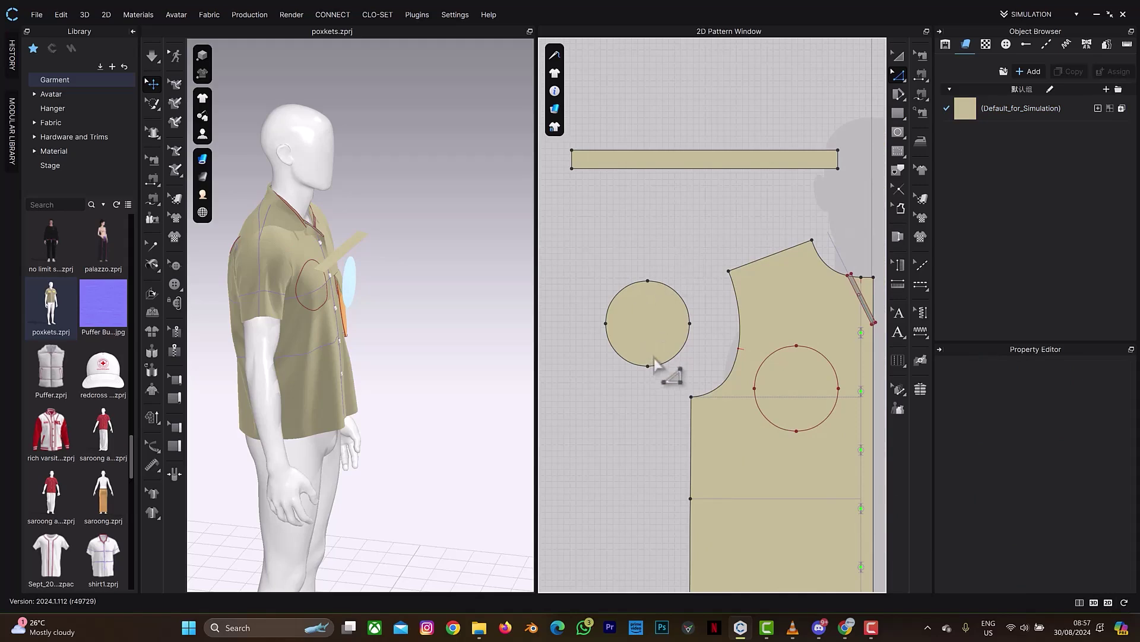
{"action": "key", "text": "t"}
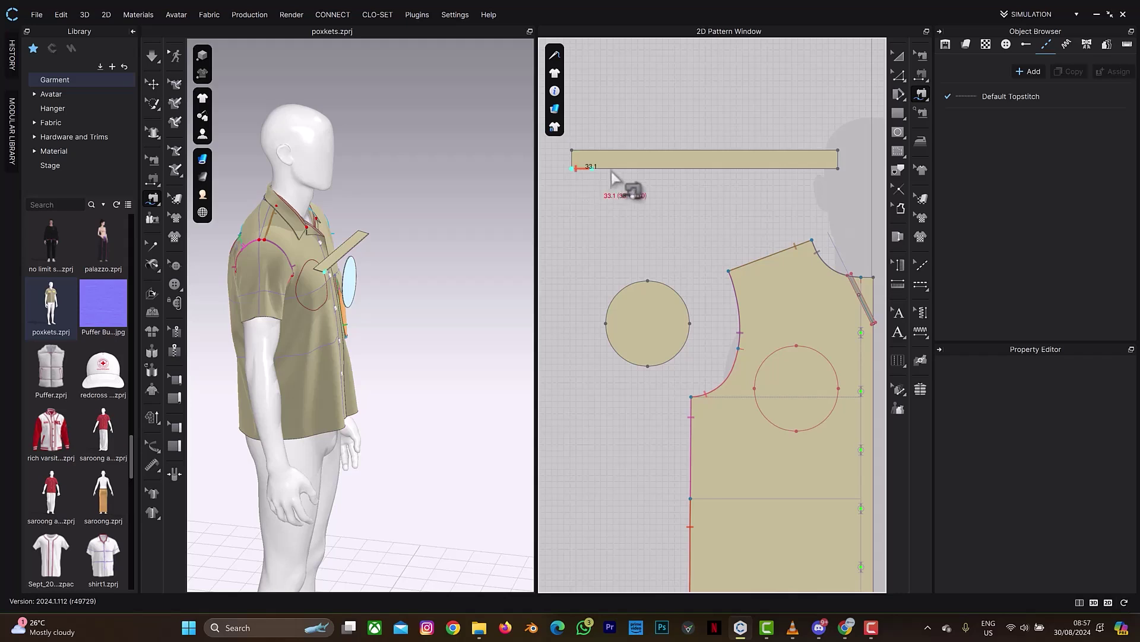
{"action": "left_click", "coordinate": [848, 181]}
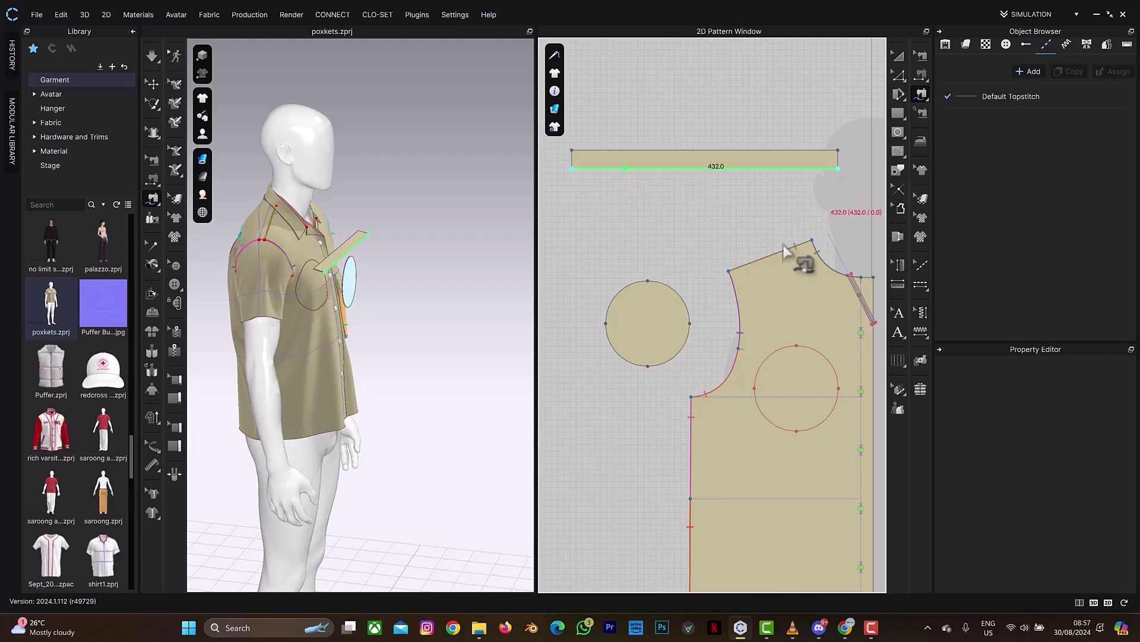
{"action": "left_click", "coordinate": [642, 368]}
Step: Simulate the garment so the strip joins the circle's outline, tugging the fabric in 3D as it settles
{"action": "mouse_move", "coordinate": [385, 261]}
{"action": "right_mouse_down"}
{"action": "mouse_move", "coordinate": [387, 224]}
{"action": "mouse_move", "coordinate": [391, 251]}
{"action": "right_mouse_up"}
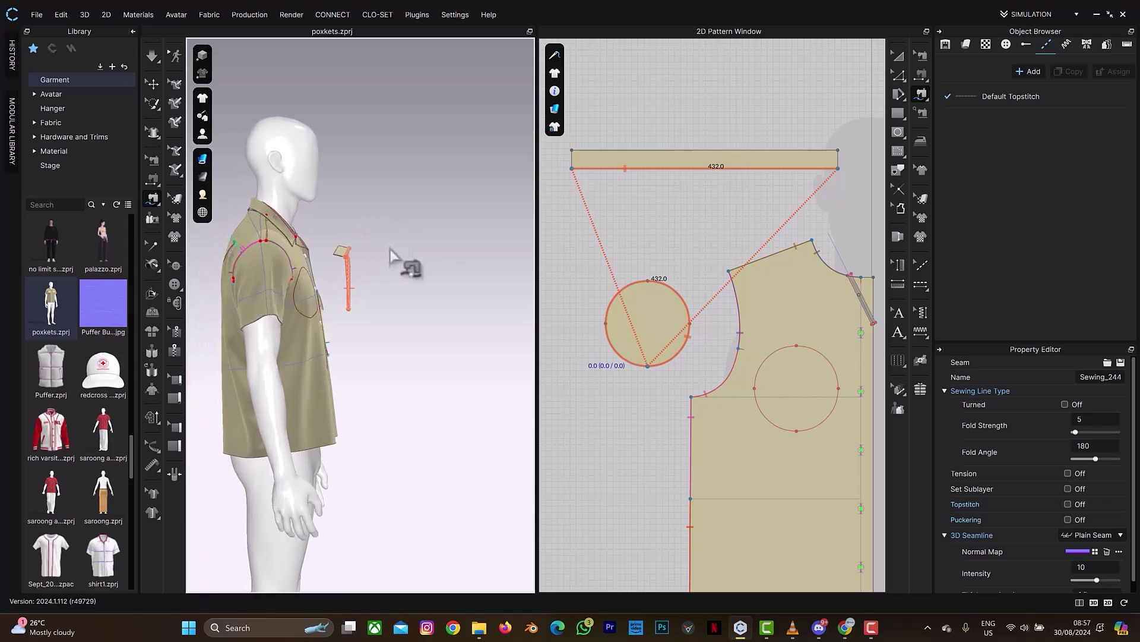
{"action": "key", "text": "space"}
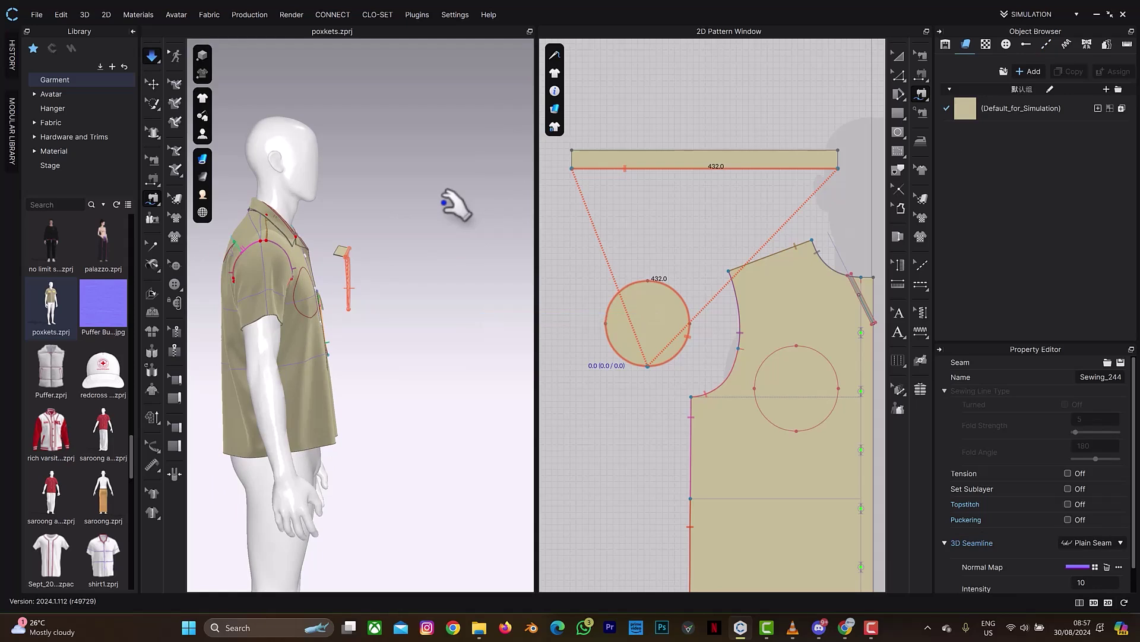
{"action": "right_click_drag", "start_coordinate": [369, 262], "coordinate": [350, 268]}
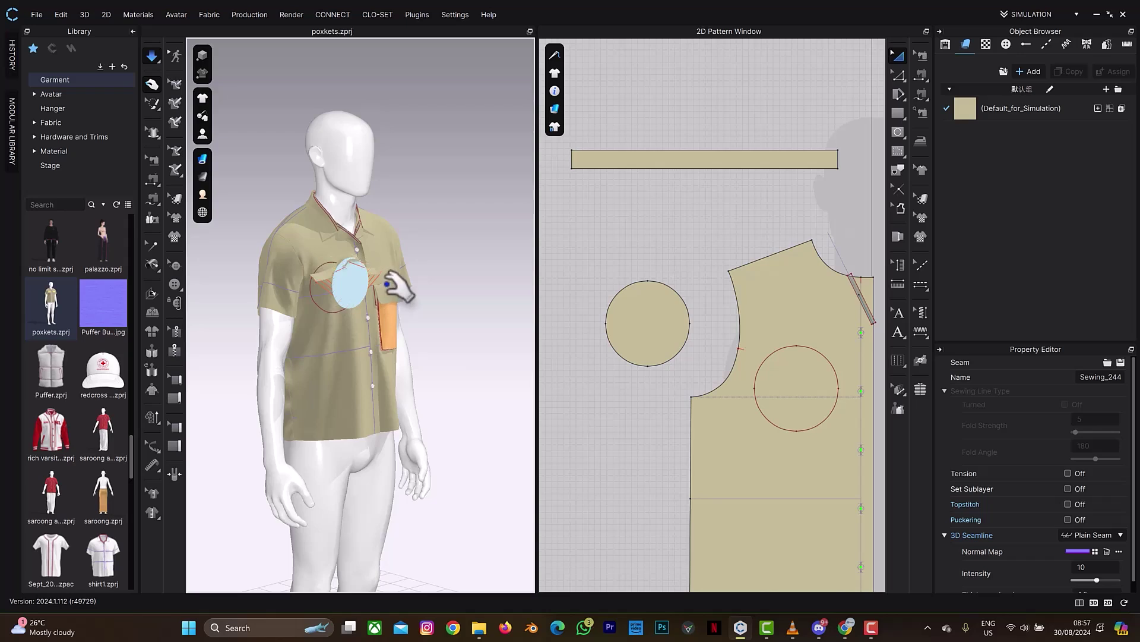
{"action": "left_click_drag", "start_coordinate": [397, 287], "coordinate": [443, 263]}
{"action": "right_click_drag", "start_coordinate": [442, 264], "coordinate": [422, 265]}
{"action": "right_click_drag", "start_coordinate": [425, 264], "coordinate": [428, 262]}
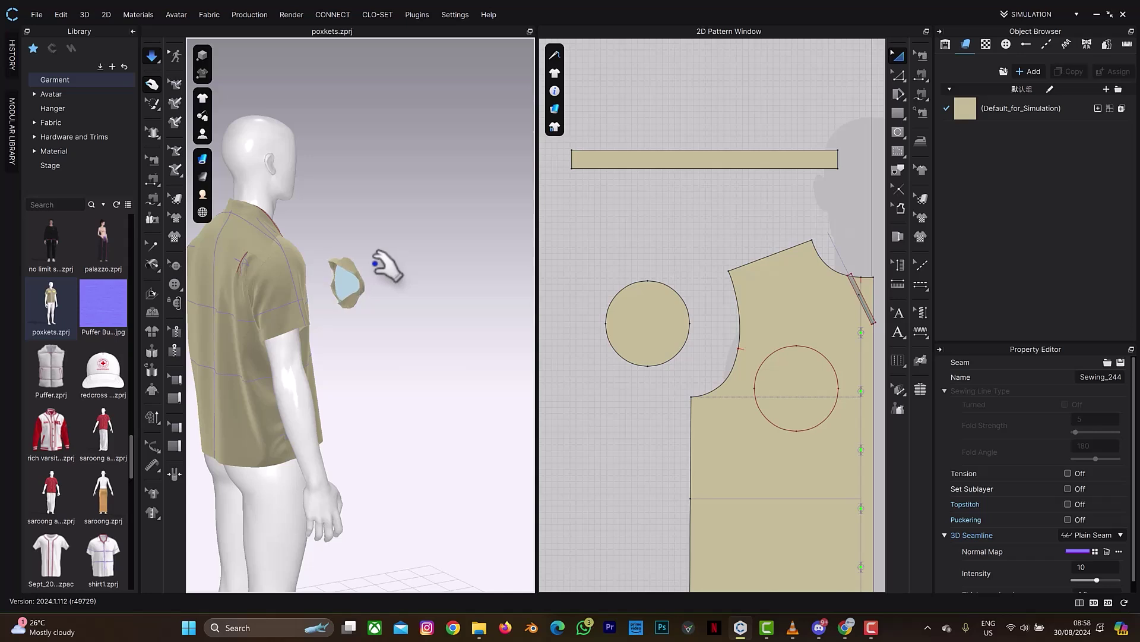
{"action": "mouse_move", "coordinate": [380, 271]}
{"action": "right_mouse_down"}
{"action": "mouse_move", "coordinate": [357, 267]}
{"action": "mouse_move", "coordinate": [401, 274]}
{"action": "mouse_move", "coordinate": [412, 257]}
{"action": "mouse_move", "coordinate": [410, 271]}
{"action": "mouse_move", "coordinate": [367, 279]}
{"action": "right_mouse_up"}
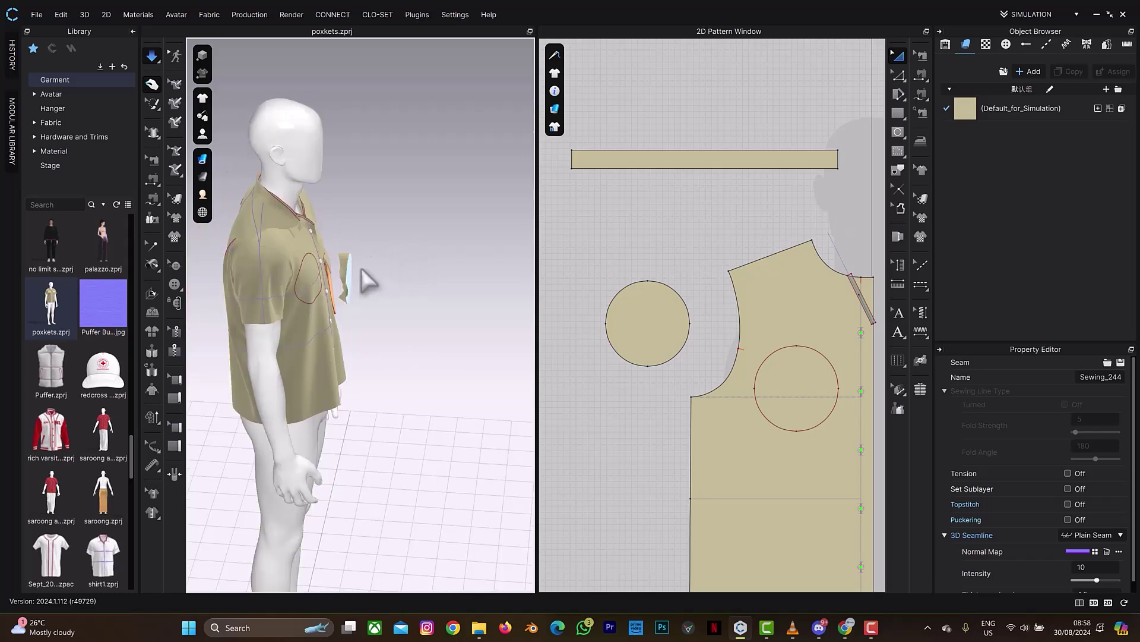
{"action": "scroll", "coordinate": [372, 284], "scroll_direction": "up", "scroll_amount": 3}
{"action": "scroll", "coordinate": [372, 284], "scroll_direction": "up", "scroll_amount": 2}
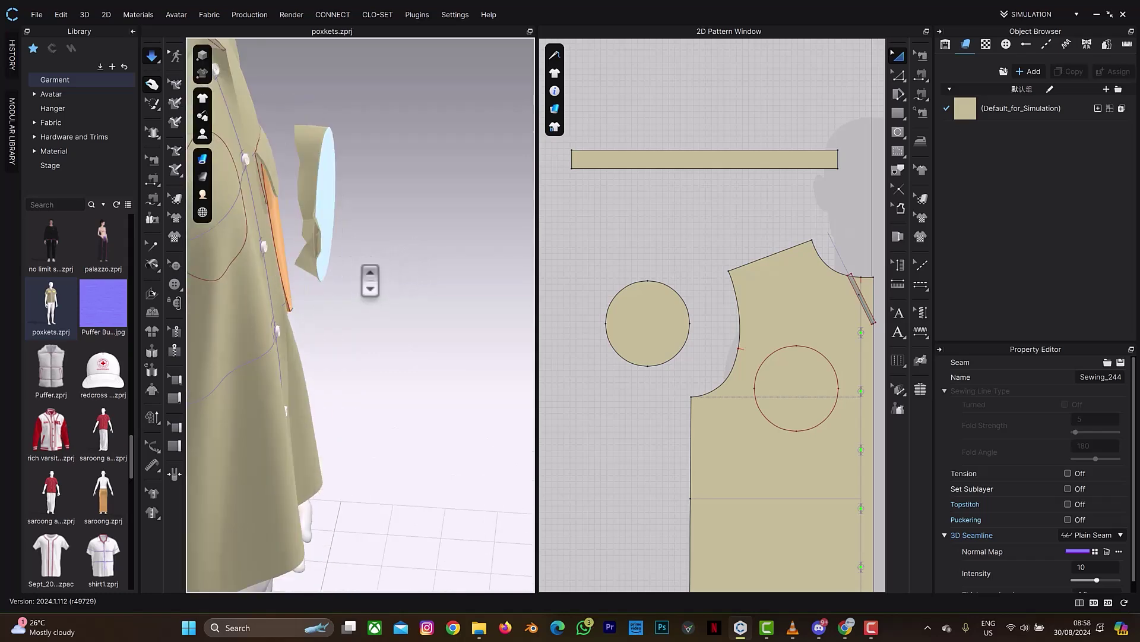
{"action": "mouse_move", "coordinate": [335, 253]}
{"action": "right_mouse_down"}
{"action": "mouse_move", "coordinate": [313, 252]}
{"action": "mouse_move", "coordinate": [392, 241]}
{"action": "mouse_move", "coordinate": [387, 255]}
{"action": "mouse_move", "coordinate": [359, 242]}
{"action": "mouse_move", "coordinate": [343, 256]}
{"action": "right_mouse_up"}
{"action": "key", "text": "m"}
{"action": "left_click", "coordinate": [355, 252]}
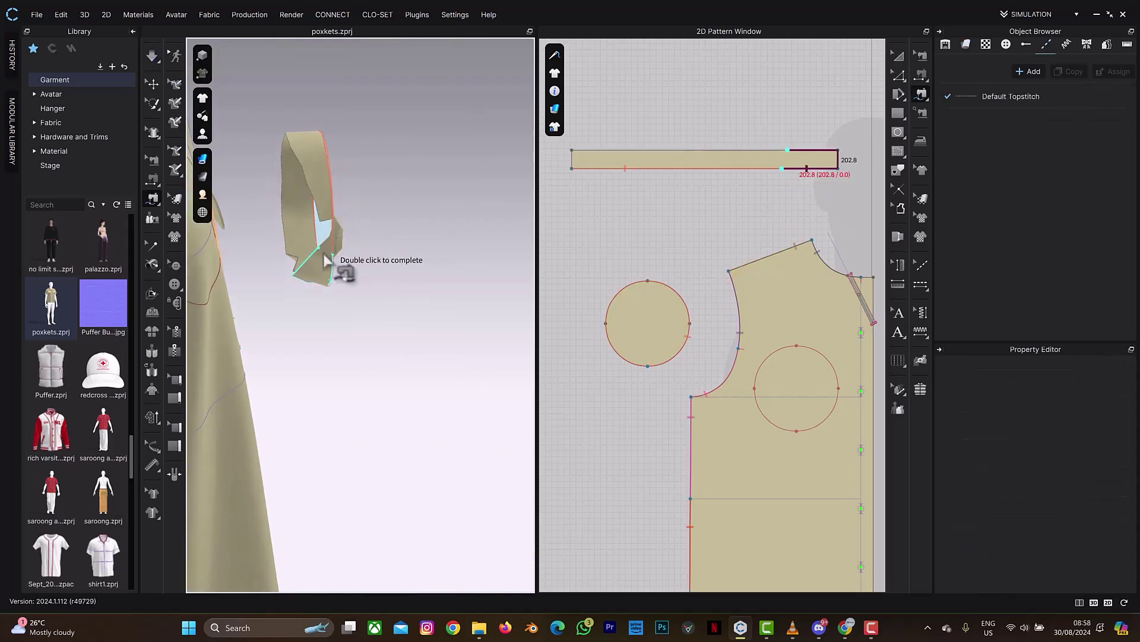
{"action": "double_click", "coordinate": [327, 260]}
{"action": "key", "text": "q"}
Step: Shift the strip slightly toward the shirt in 3D and run the simulation again to settle it around the circle
{"action": "left_click", "coordinate": [321, 255]}
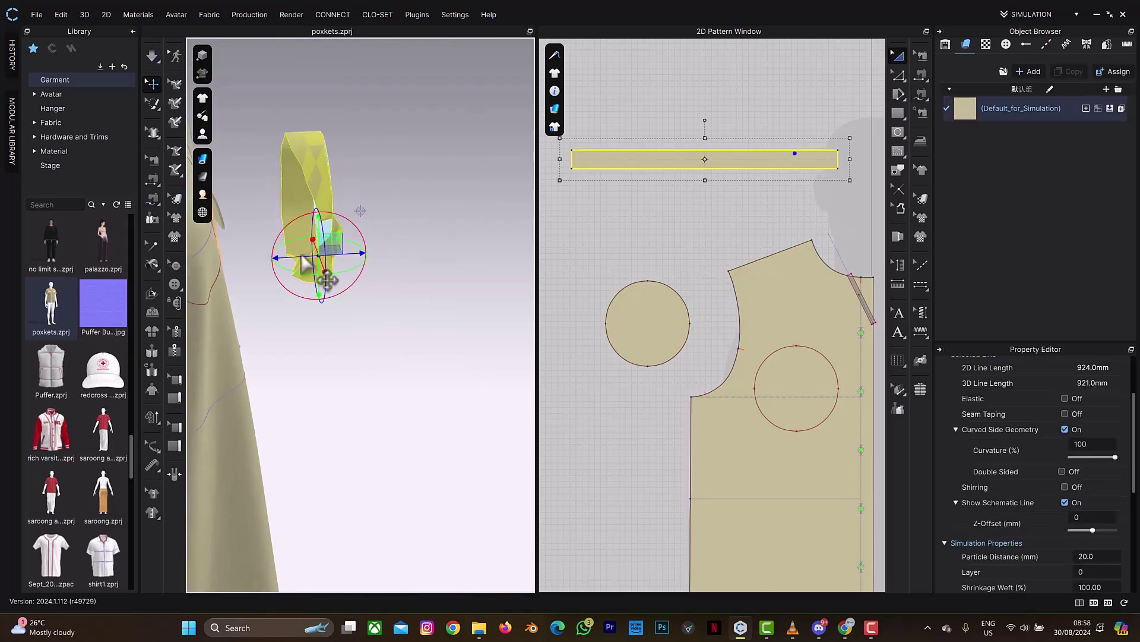
{"action": "left_click_drag", "start_coordinate": [298, 255], "coordinate": [293, 257]}
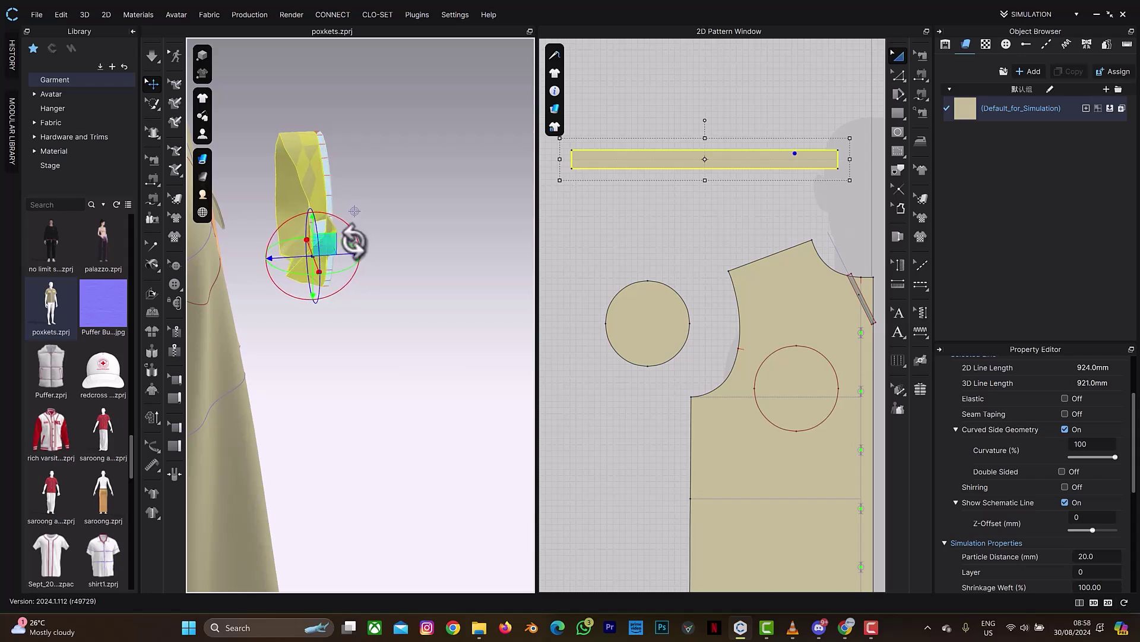
{"action": "right_click_drag", "start_coordinate": [356, 242], "coordinate": [387, 249]}
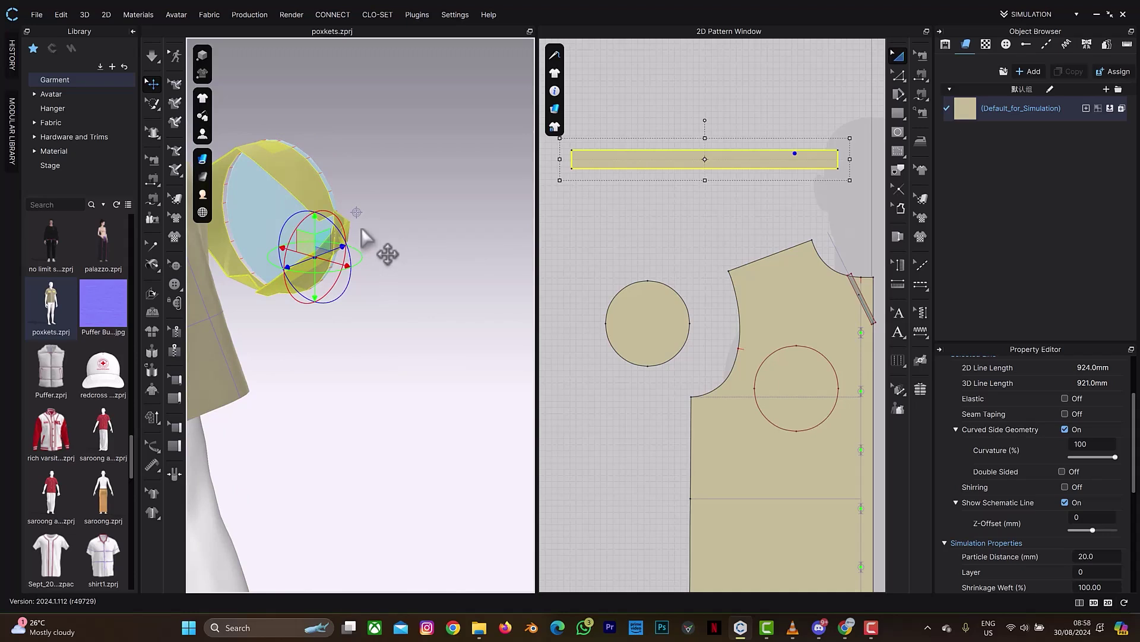
{"action": "key", "text": "space"}
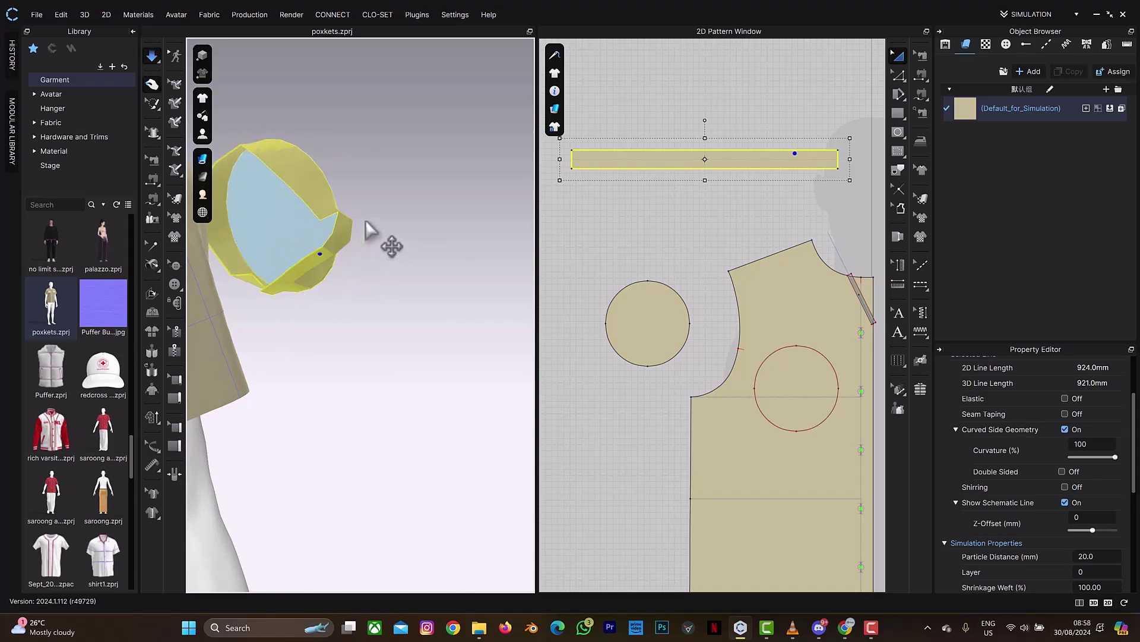
{"action": "mouse_move", "coordinate": [353, 217]}
{"action": "right_mouse_down"}
{"action": "mouse_move", "coordinate": [290, 241]}
{"action": "mouse_move", "coordinate": [349, 226]}
{"action": "mouse_move", "coordinate": [361, 181]}
{"action": "mouse_move", "coordinate": [326, 187]}
{"action": "mouse_move", "coordinate": [321, 222]}
{"action": "mouse_move", "coordinate": [377, 196]}
{"action": "mouse_move", "coordinate": [349, 196]}
{"action": "mouse_move", "coordinate": [351, 209]}
{"action": "right_mouse_up"}
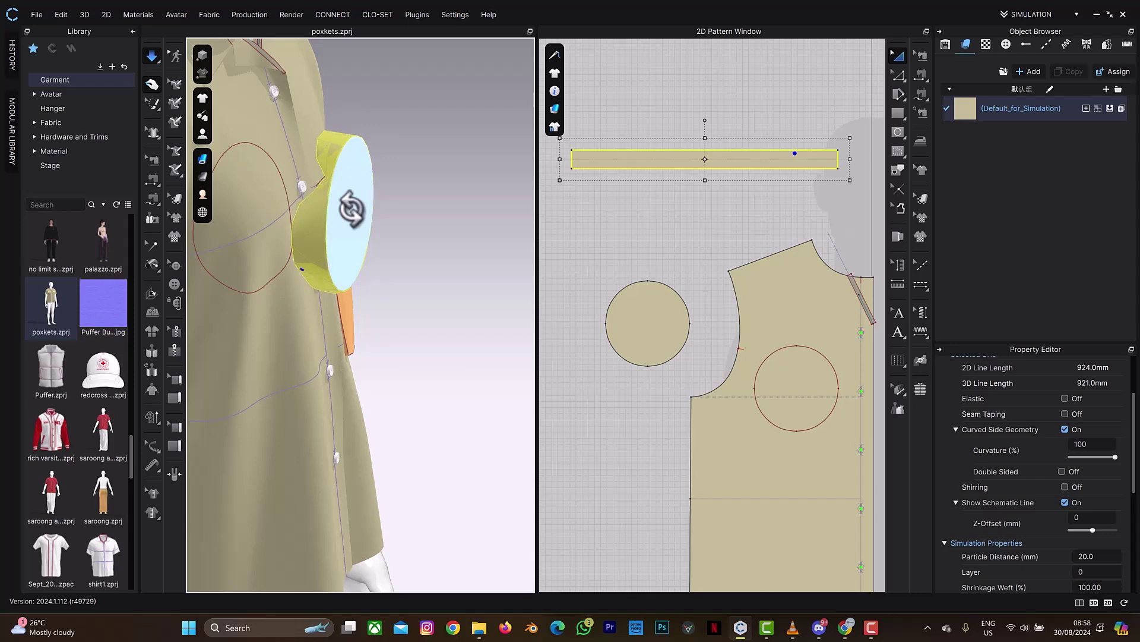
{"action": "right_click_drag", "start_coordinate": [360, 217], "coordinate": [379, 193]}
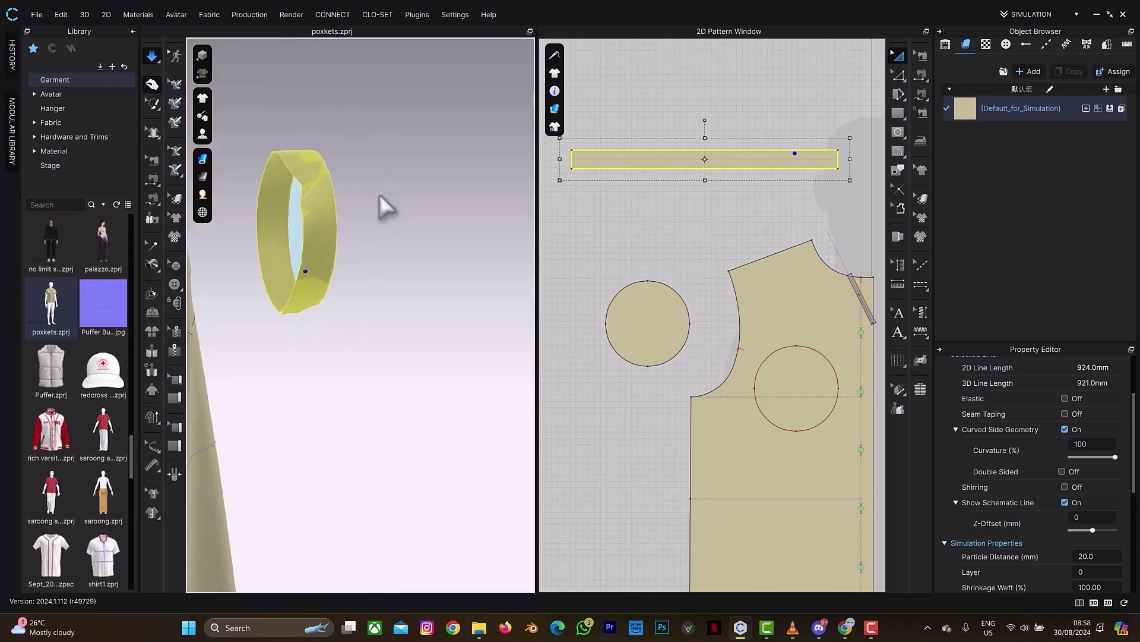
{"action": "key", "text": "space"}
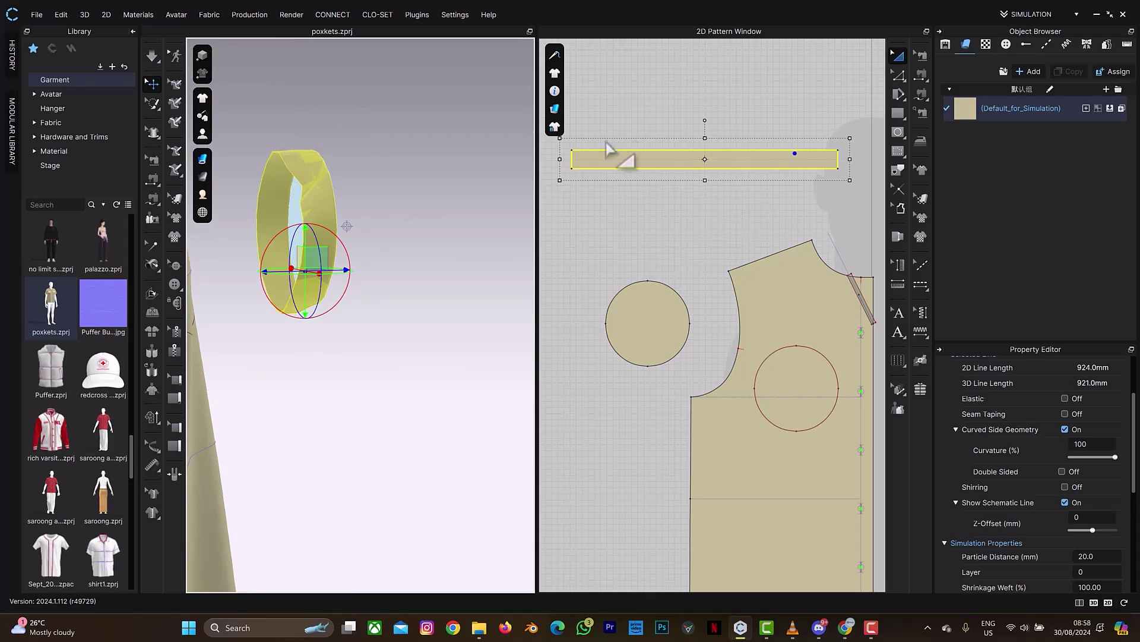
Step: Sew the strip's two short ends together and simulate so it closes into a ring around the circle
{"action": "key", "text": "n"}
{"action": "left_click", "coordinate": [575, 157]}
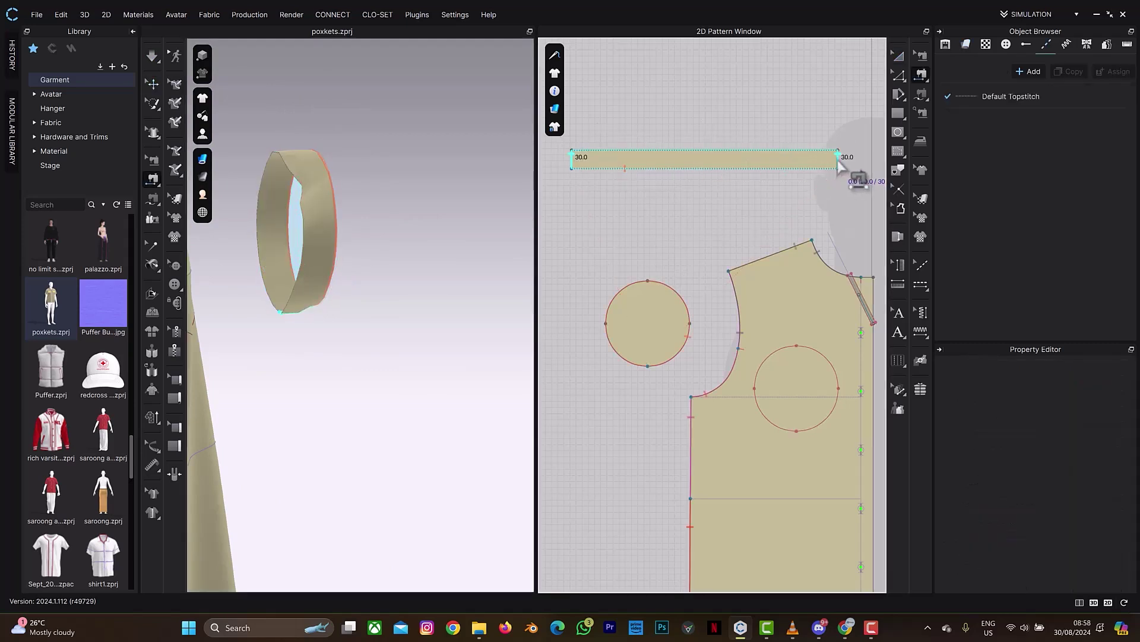
{"action": "key", "text": "space"}
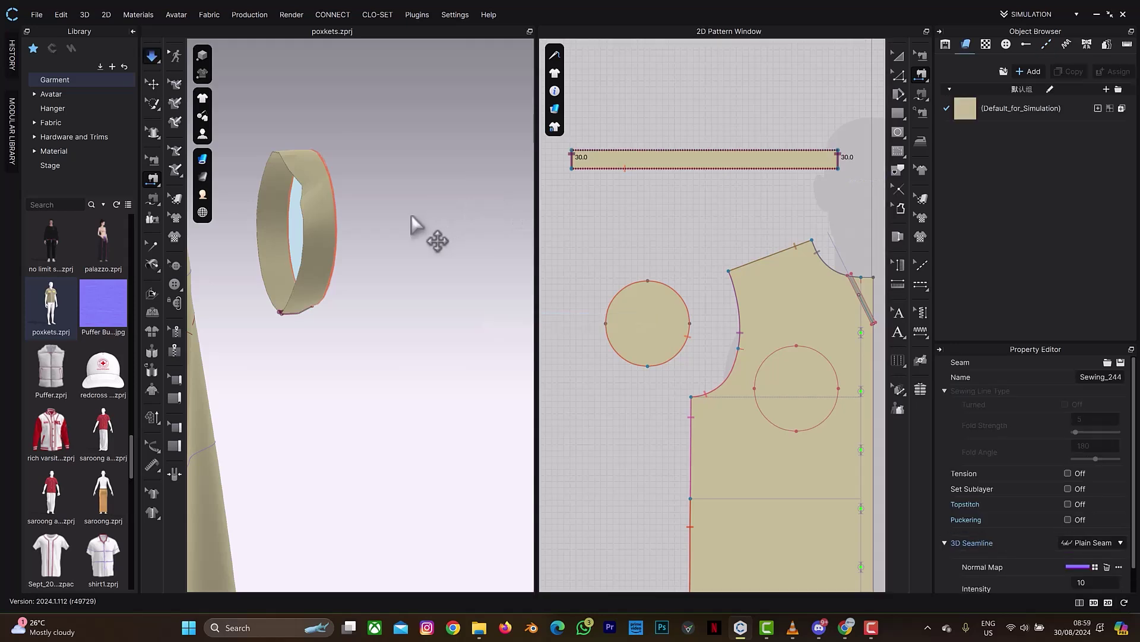
{"action": "left_click", "coordinate": [411, 217]}
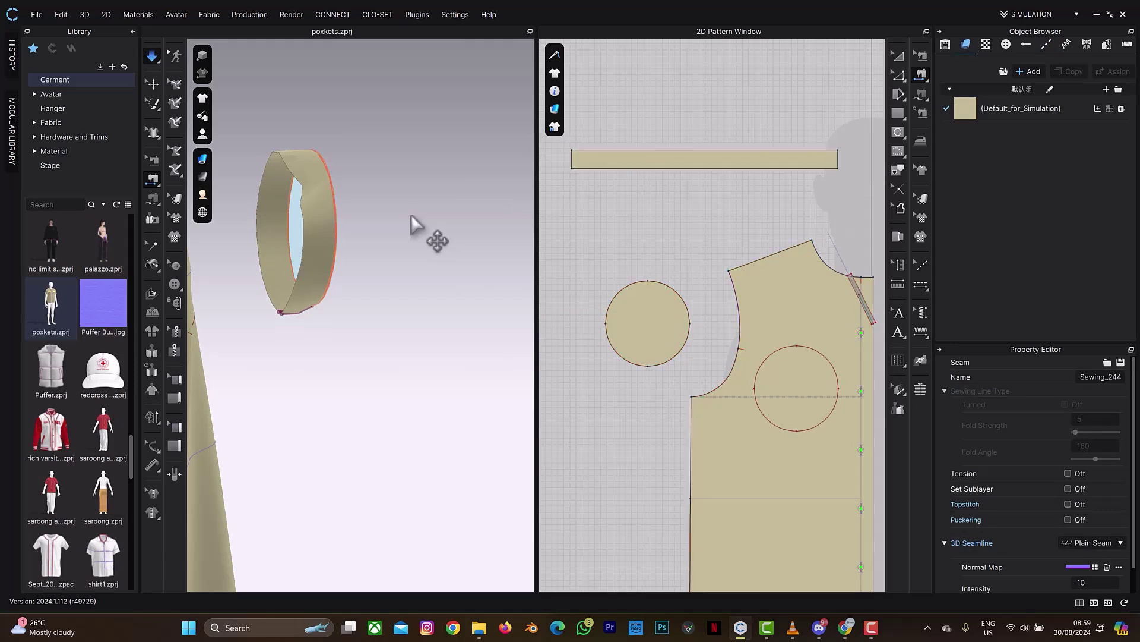
{"action": "right_click_drag", "start_coordinate": [393, 235], "coordinate": [339, 255]}
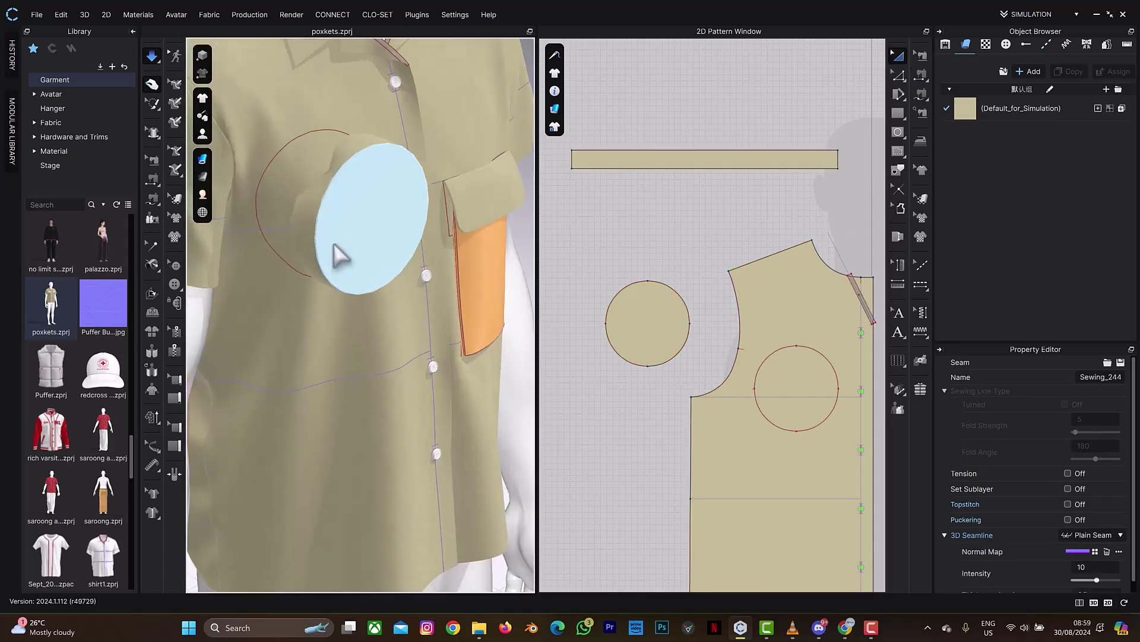
{"action": "key", "text": "space"}
Step: Flip the normal of the cloned circular pattern and strengthen it
{"action": "left_click", "coordinate": [648, 309]}
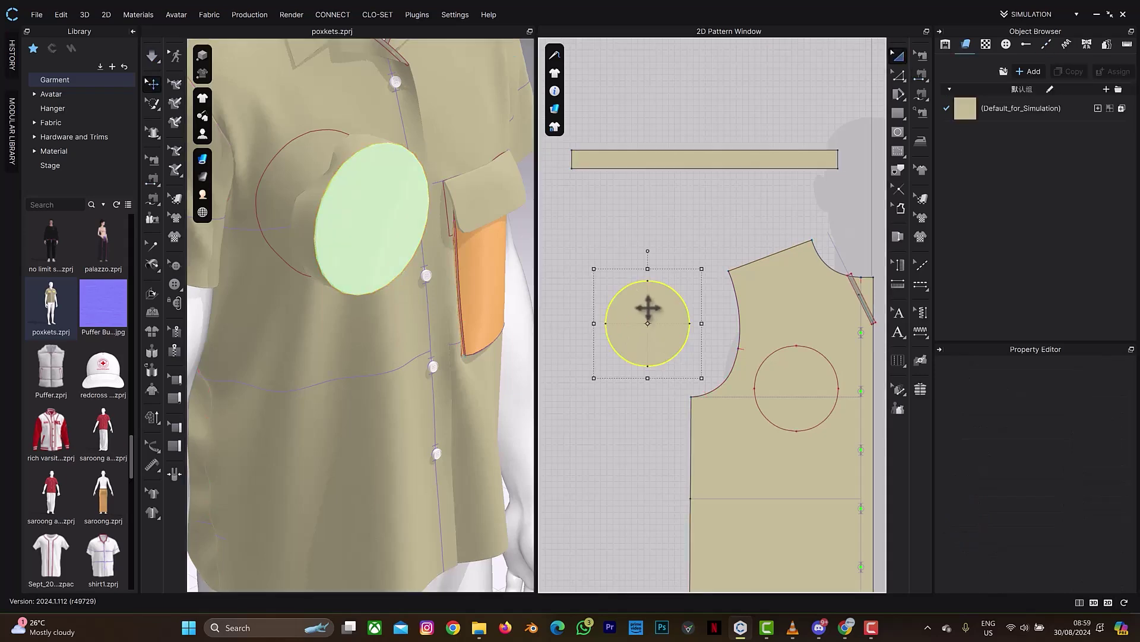
{"action": "right_click", "coordinate": [341, 264]}
{"action": "left_click", "coordinate": [385, 347]}
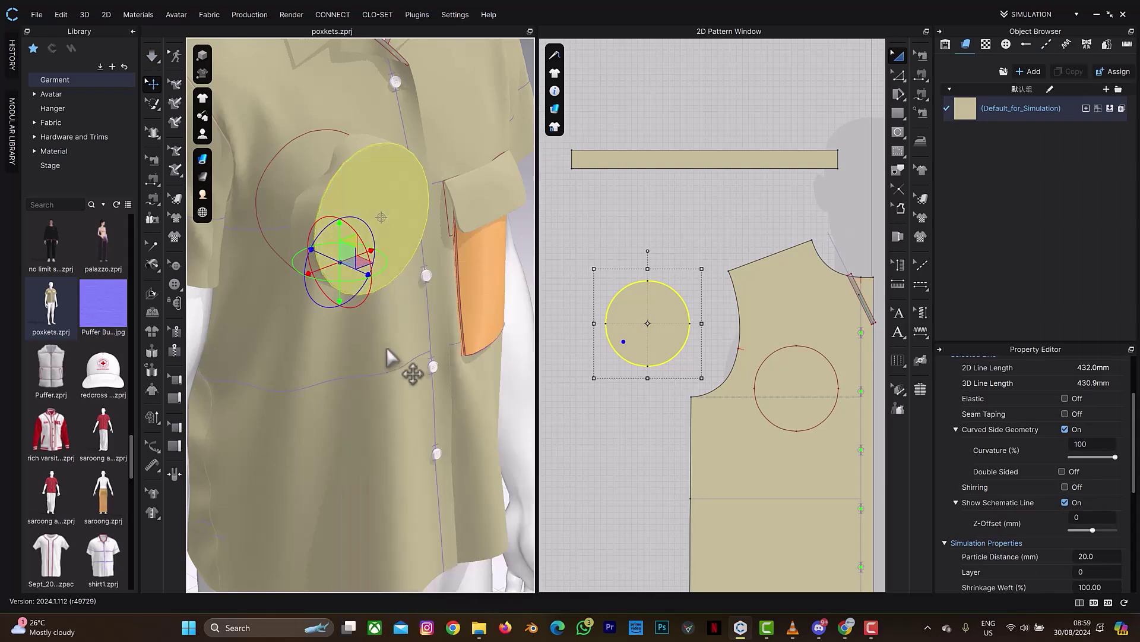
{"action": "right_click", "coordinate": [412, 214]}
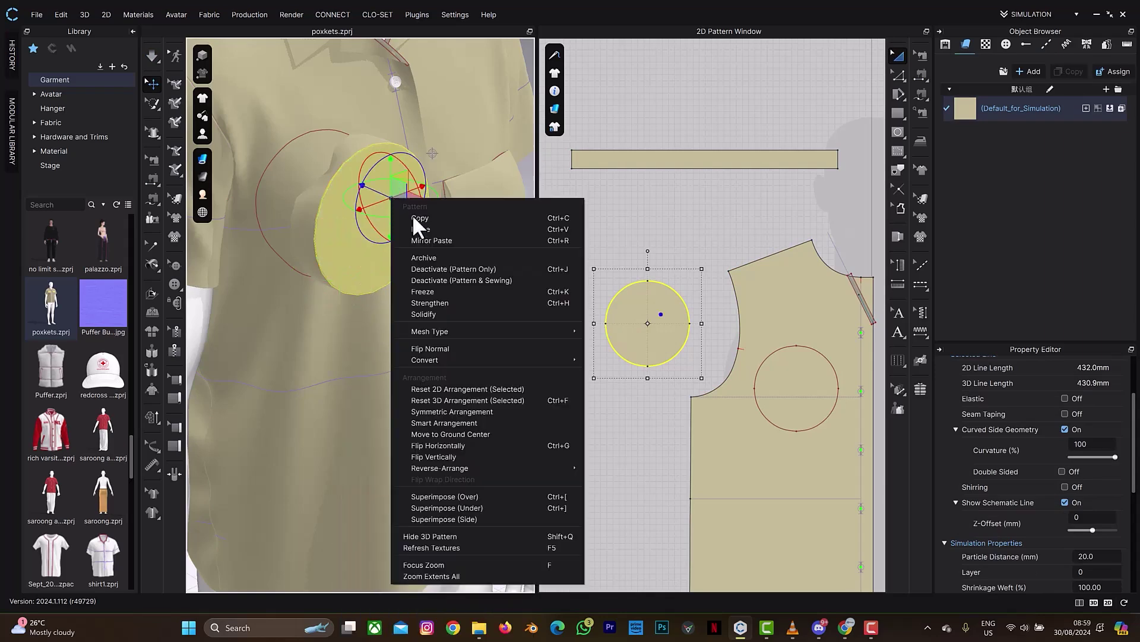
{"action": "left_click", "coordinate": [430, 306]}
Step: Select the strip together with the circle and shift both closer to the shirt in 3D
{"action": "left_click", "coordinate": [687, 166], "text": "shift"}
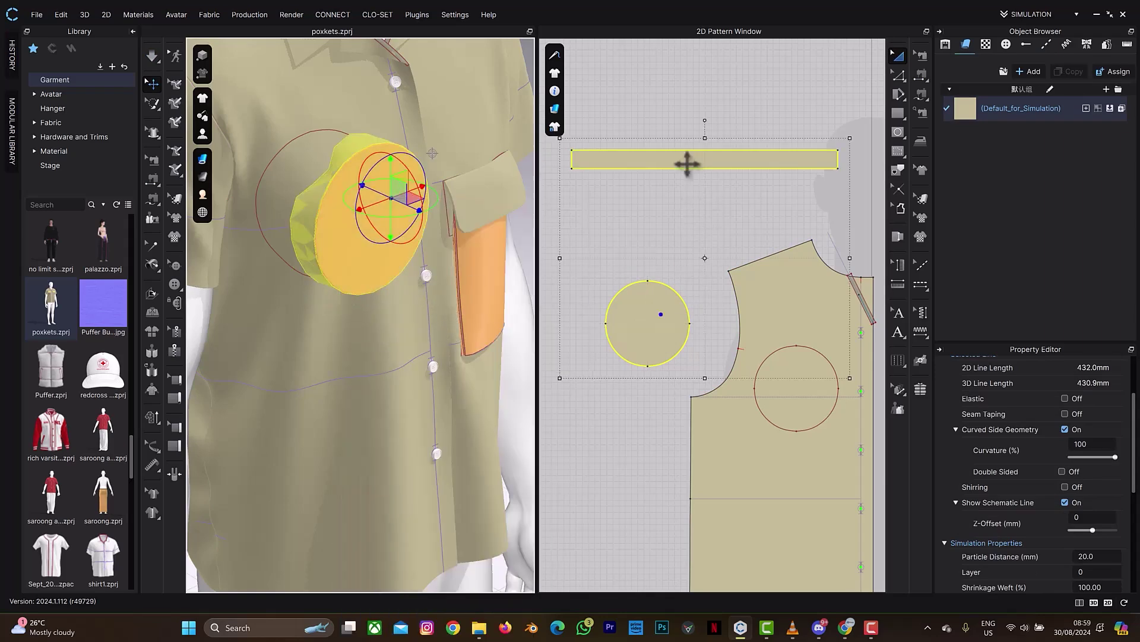
{"action": "right_click_drag", "start_coordinate": [420, 190], "coordinate": [438, 219]}
{"action": "left_click_drag", "start_coordinate": [421, 202], "coordinate": [348, 195]}
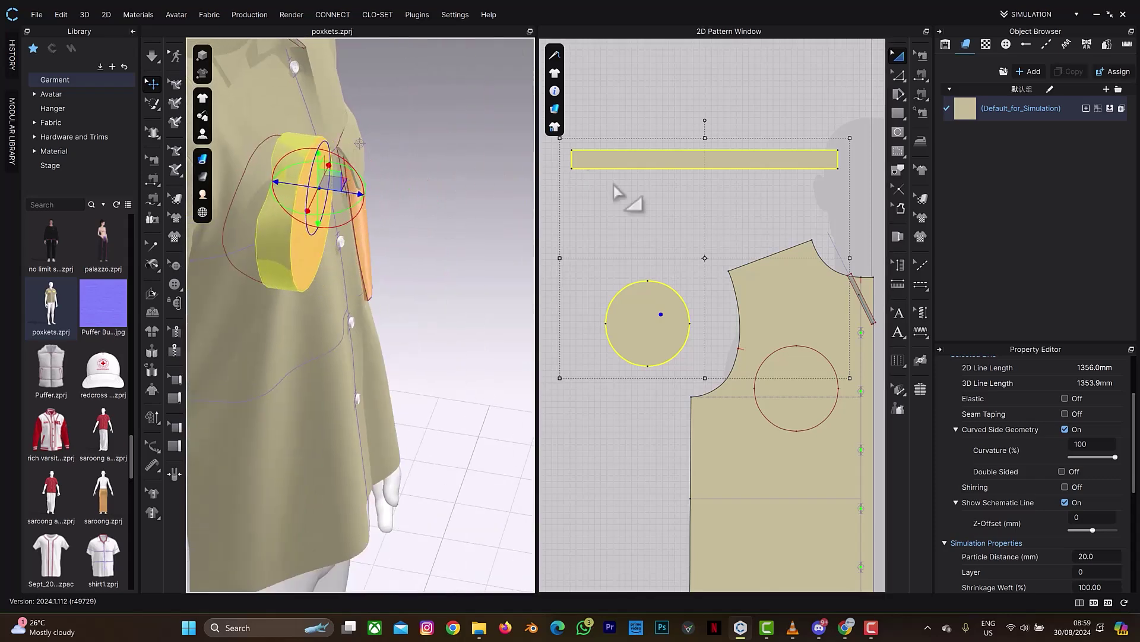
{"action": "left_click", "coordinate": [648, 179]}
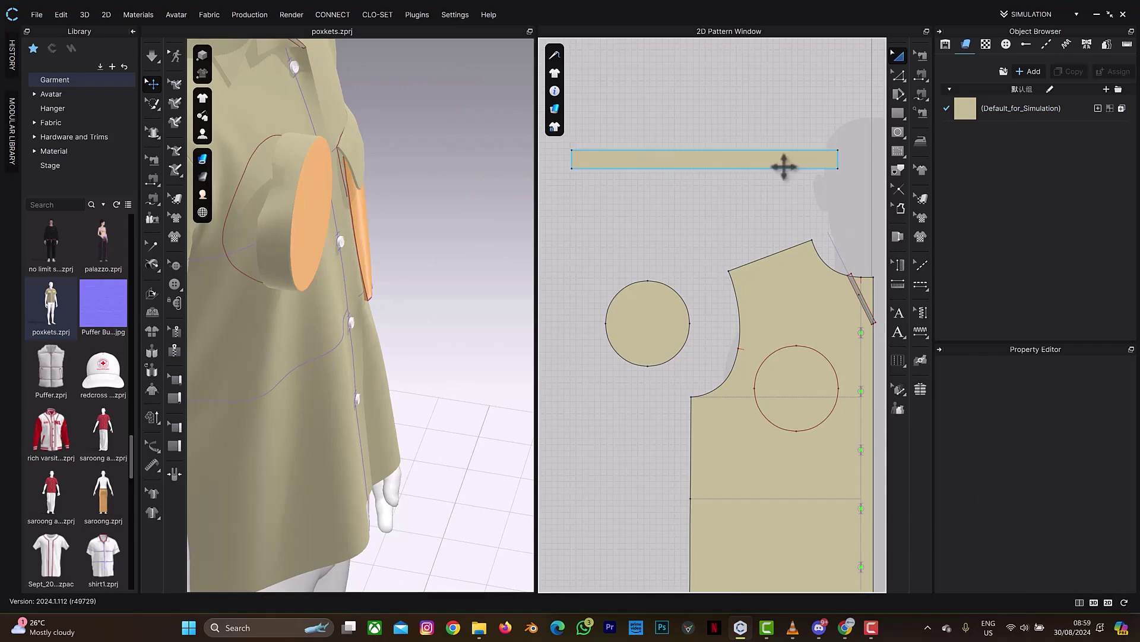
Step: Free-sew the strip's full upper long edge to the entire internal circle on the shirt front
{"action": "key", "text": "m"}
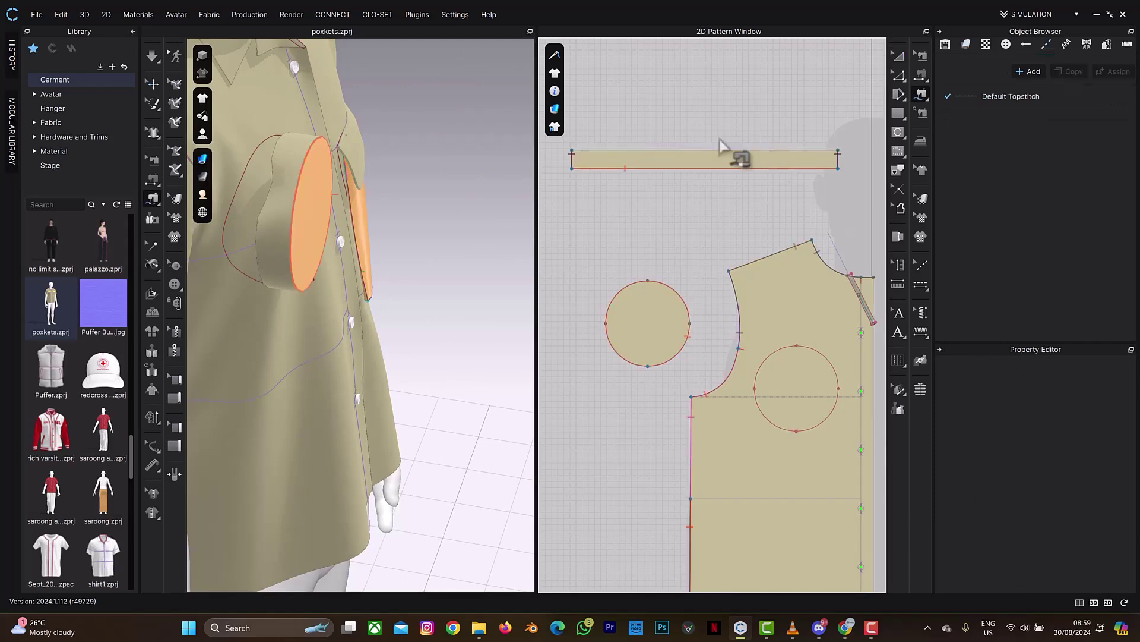
{"action": "left_click", "coordinate": [572, 153]}
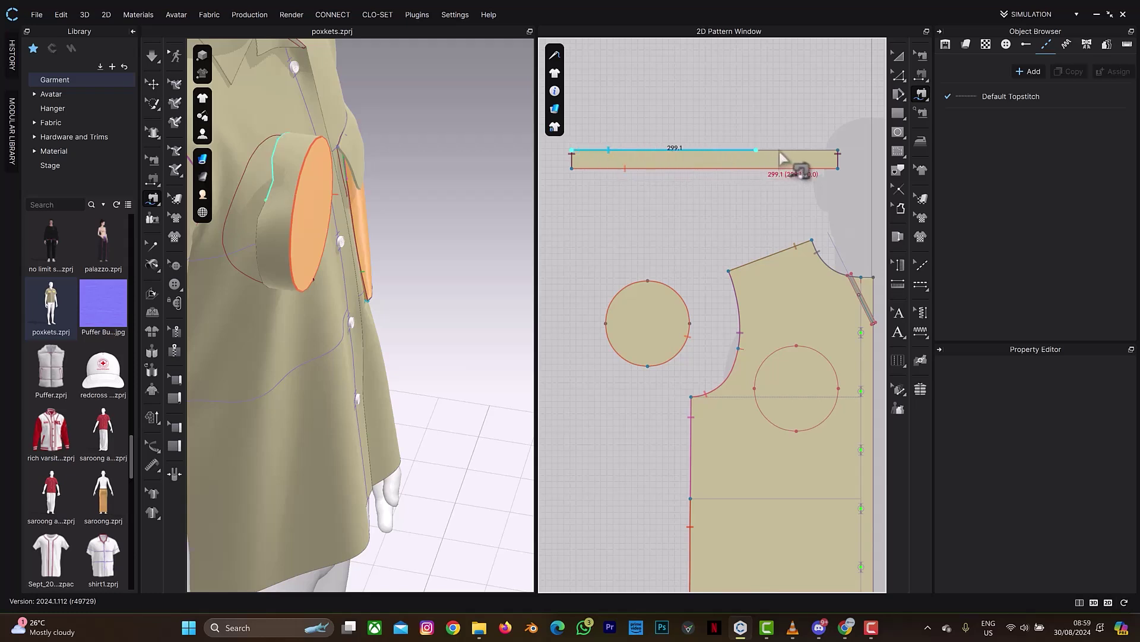
{"action": "left_click", "coordinate": [838, 152]}
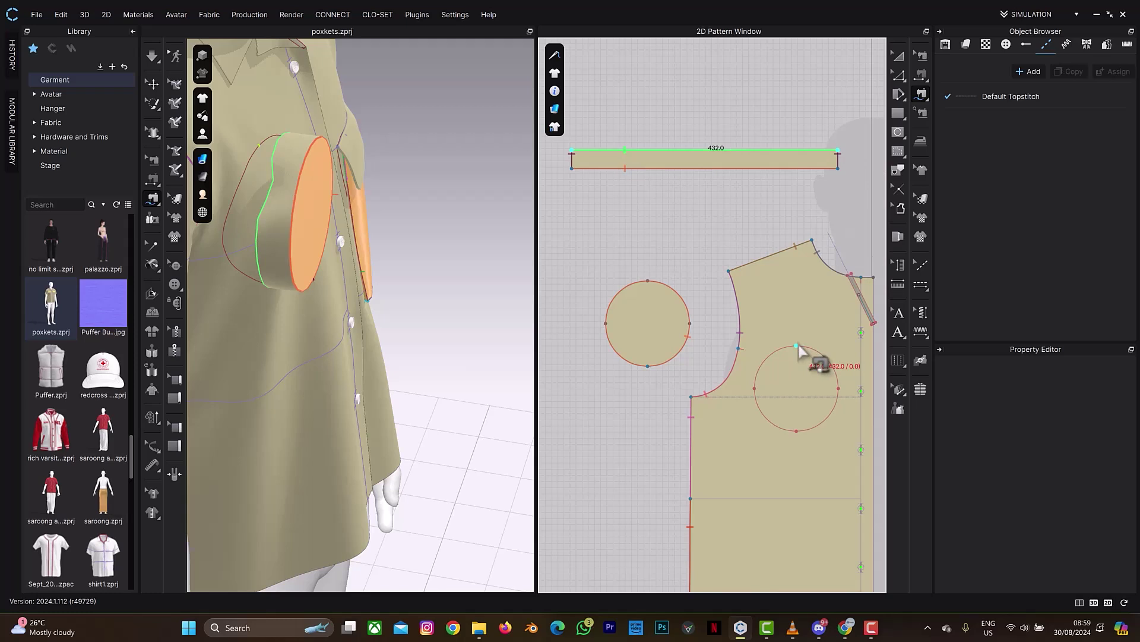
{"action": "left_click", "coordinate": [778, 430]}
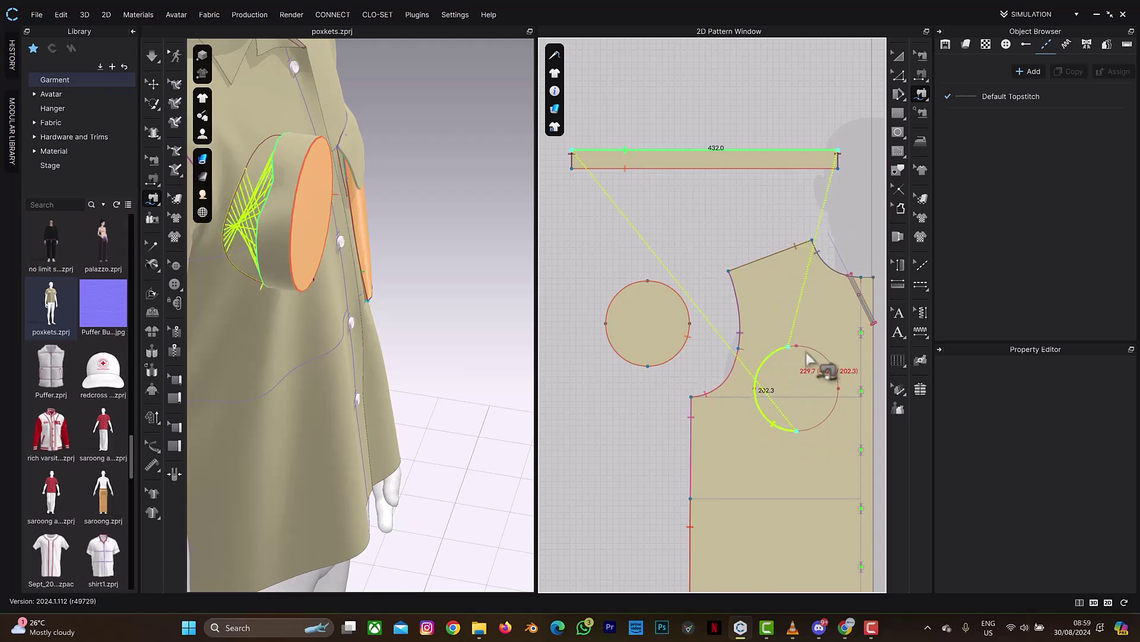
{"action": "left_click", "coordinate": [797, 430]}
{"action": "mouse_move", "coordinate": [331, 203]}
{"action": "right_mouse_down"}
{"action": "mouse_move", "coordinate": [360, 169]}
{"action": "mouse_move", "coordinate": [320, 168]}
{"action": "mouse_move", "coordinate": [352, 196]}
{"action": "right_mouse_up"}
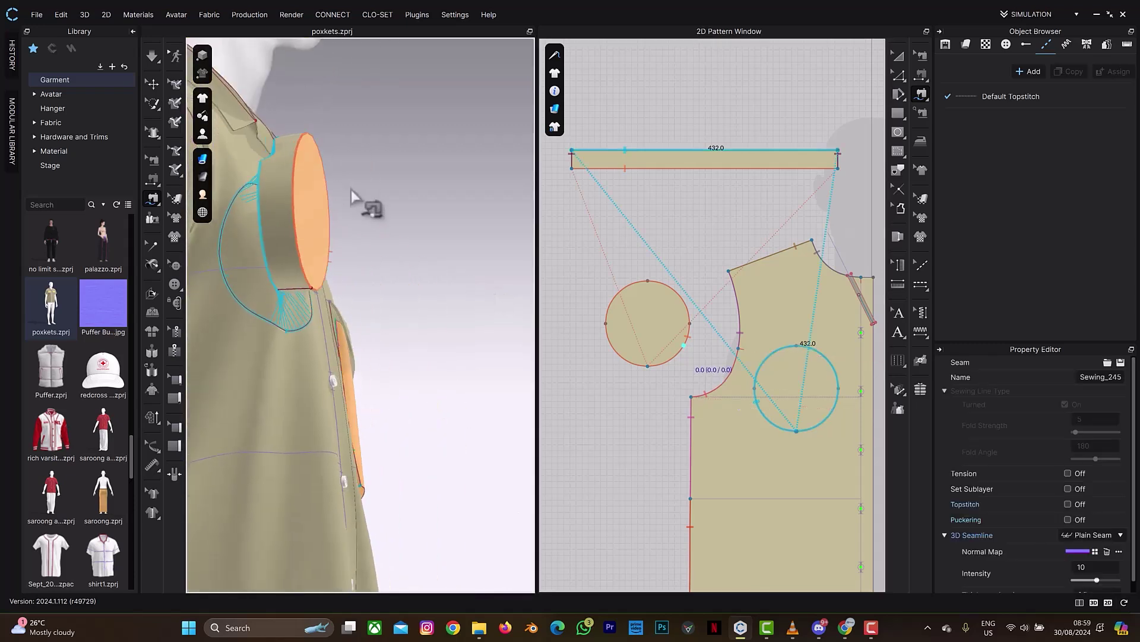
Step: Reverse the direction of the seam between the strip and the shirt's internal circle
{"action": "key", "text": "b"}
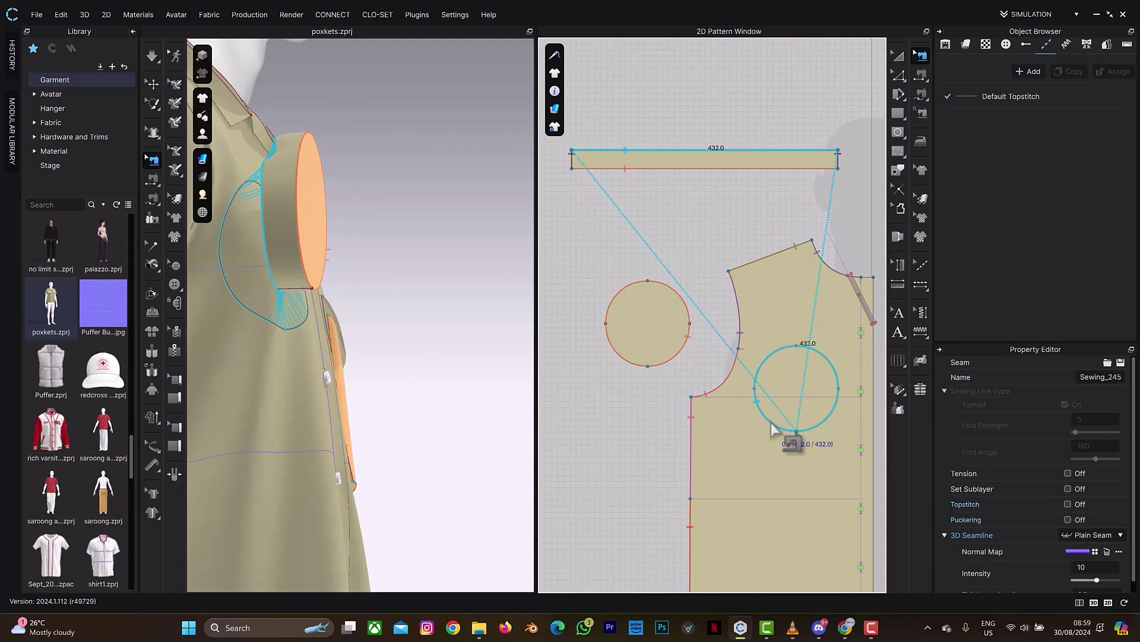
{"action": "right_click", "coordinate": [772, 425]}
{"action": "left_click", "coordinate": [796, 447]}
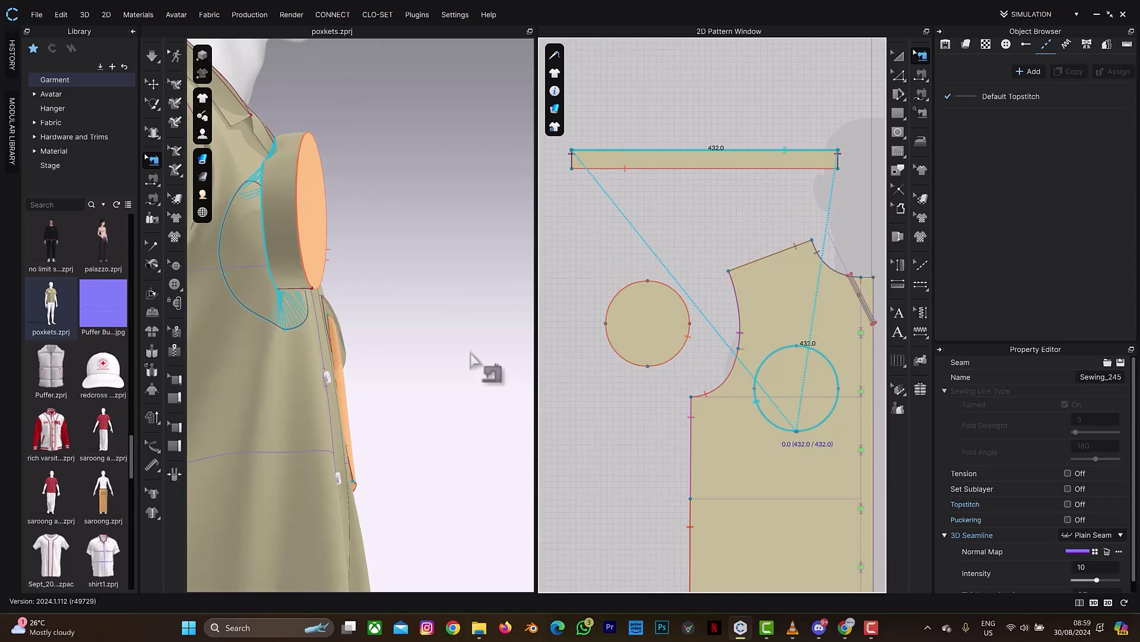
Step: Simulate the garment so the round pocket attaches to the shirt front, and check its shape from several angles
{"action": "right_click_drag", "start_coordinate": [365, 315], "coordinate": [356, 280]}
{"action": "key", "text": "space"}
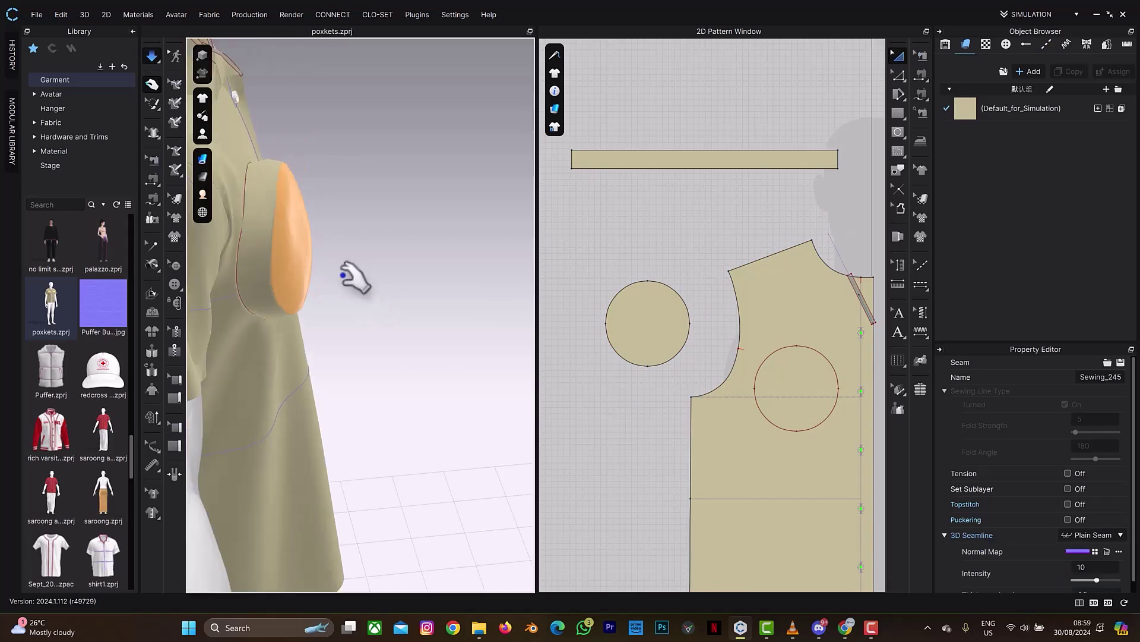
{"action": "right_click_drag", "start_coordinate": [359, 242], "coordinate": [279, 240]}
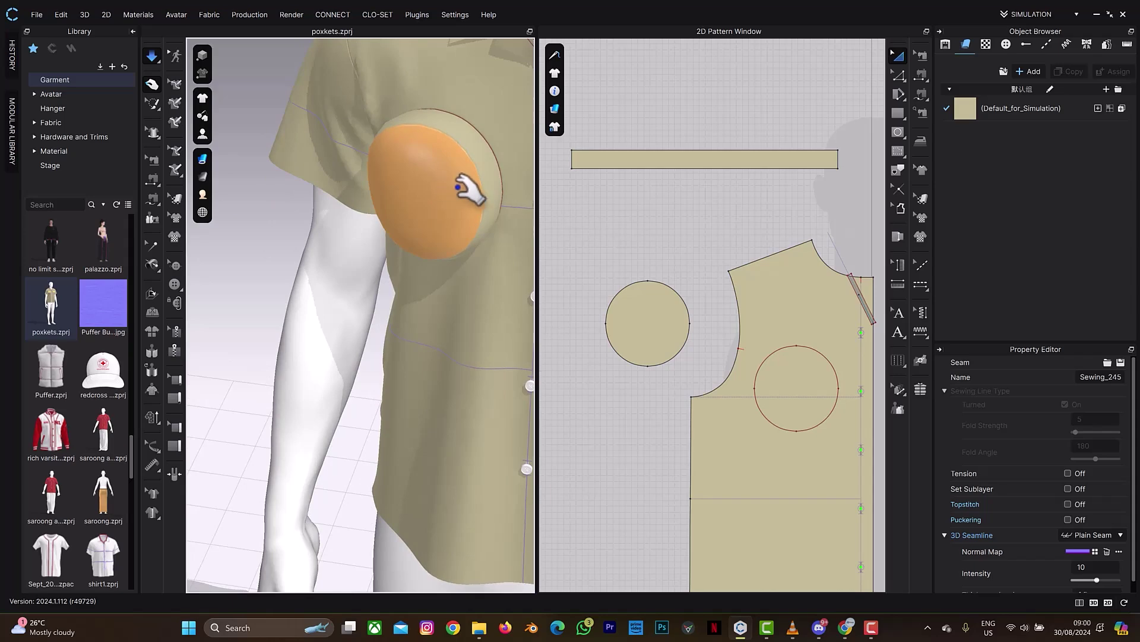
{"action": "right_click_drag", "start_coordinate": [461, 190], "coordinate": [488, 186]}
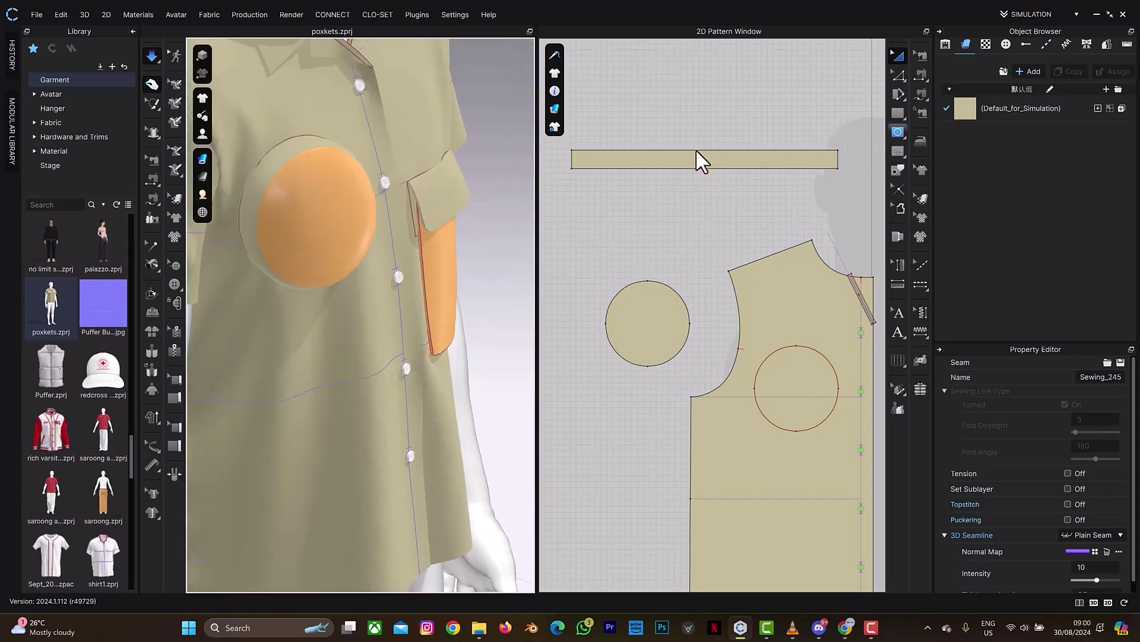
Step: Draw an internal rectangle about 230 mm by 13 mm along the middle of the strip
{"action": "left_click", "coordinate": [898, 132]}
{"action": "left_click", "coordinate": [902, 133]}
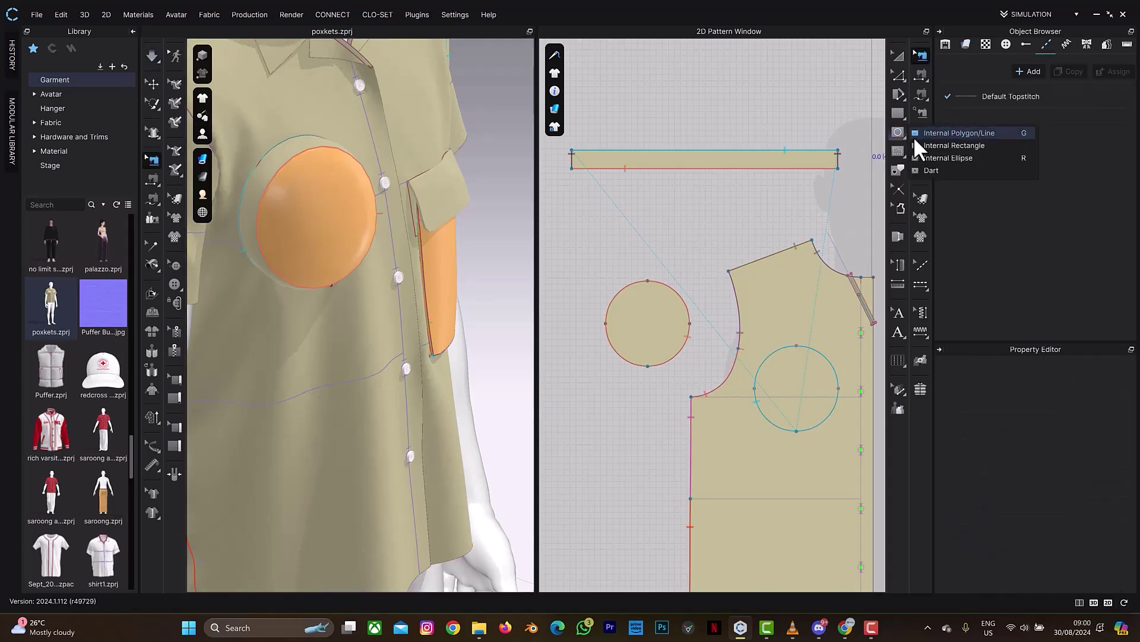
{"action": "left_click", "coordinate": [923, 145]}
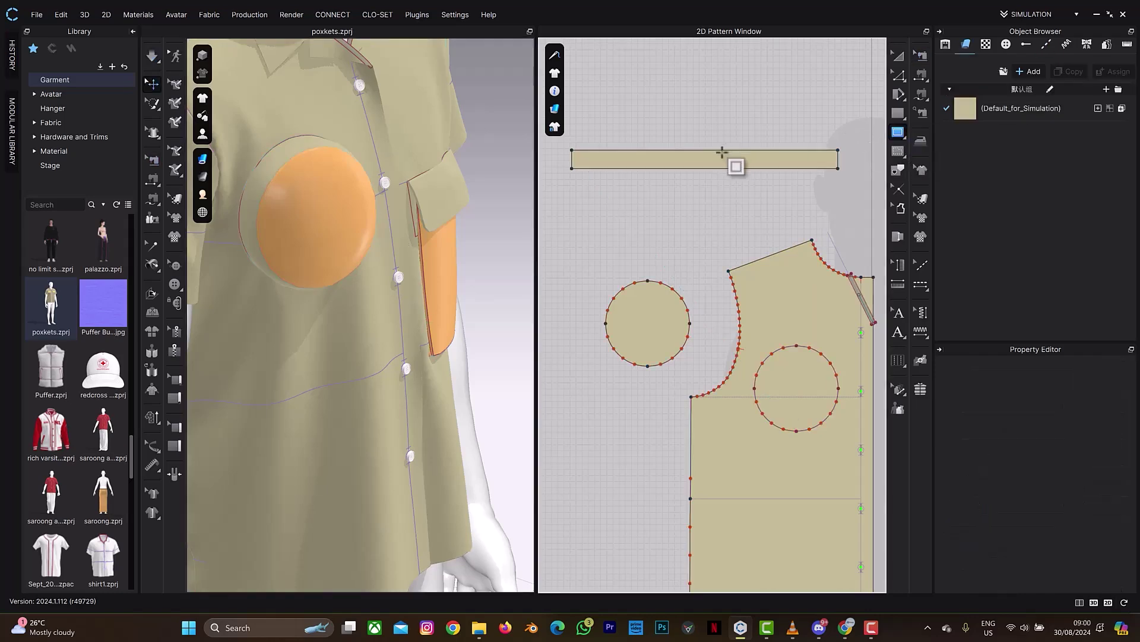
{"action": "scroll", "coordinate": [682, 153], "scroll_direction": "up", "scroll_amount": 5}
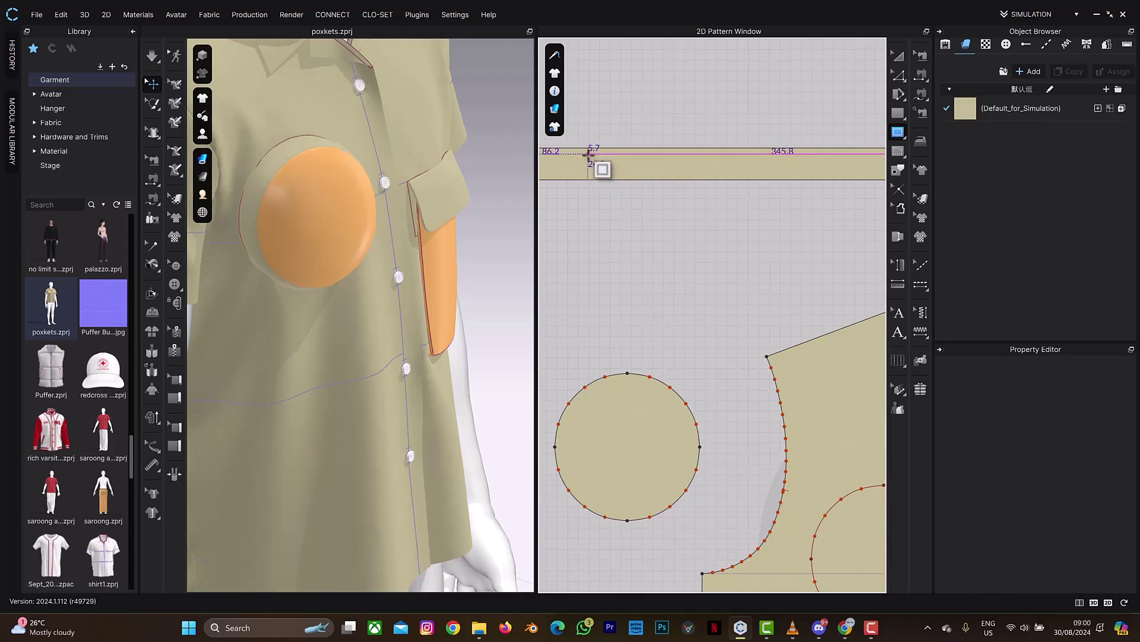
{"action": "left_click_drag", "start_coordinate": [589, 168], "coordinate": [833, 168]}
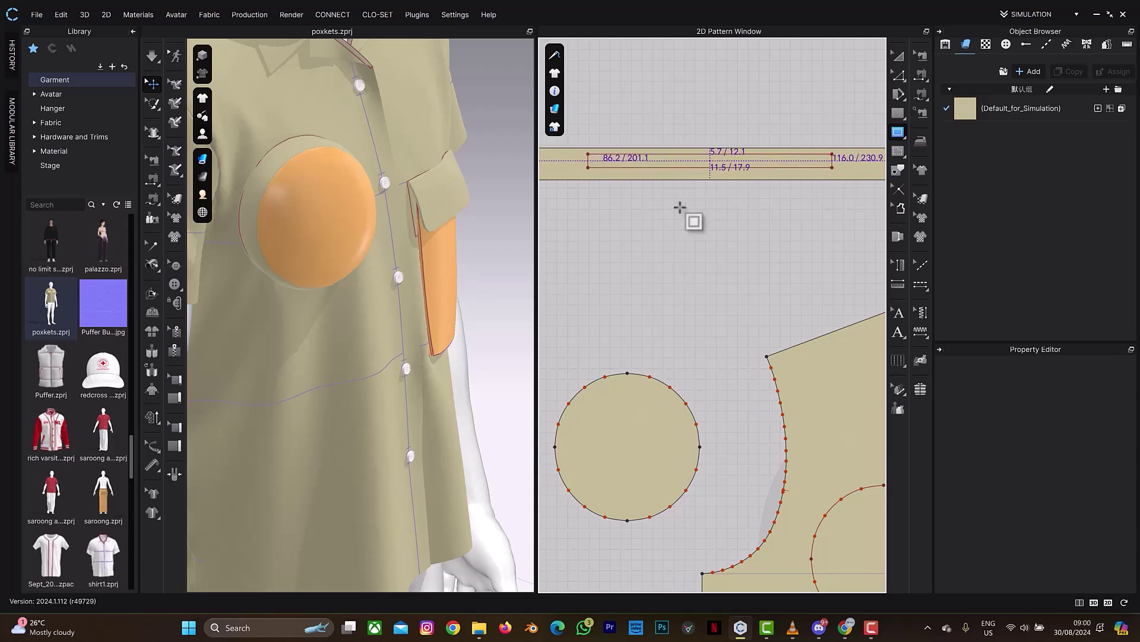
{"action": "right_click_drag", "start_coordinate": [416, 211], "coordinate": [369, 209]}
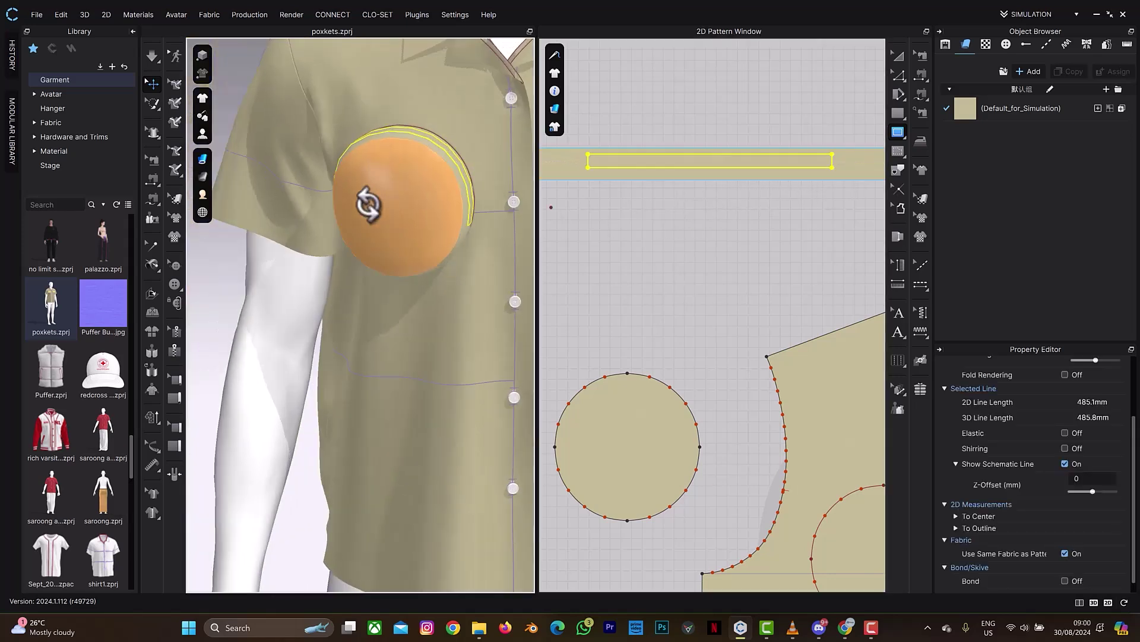
Step: Try shortening the strip's internal rectangle by moving its right short edge inward
{"action": "scroll", "coordinate": [712, 237], "scroll_direction": "down", "scroll_amount": 3}
{"action": "mouse_move", "coordinate": [461, 196]}
{"action": "right_mouse_down"}
{"action": "mouse_move", "coordinate": [484, 191]}
{"action": "mouse_move", "coordinate": [469, 196]}
{"action": "right_mouse_up"}
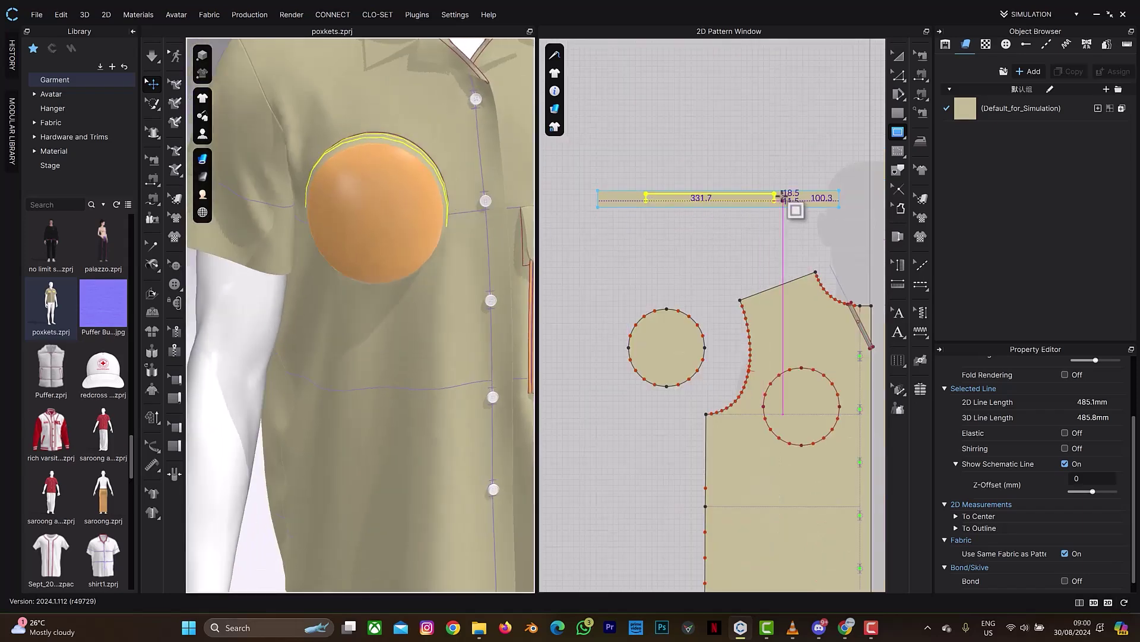
{"action": "key", "text": "z"}
{"action": "scroll", "coordinate": [773, 211], "scroll_direction": "up", "scroll_amount": 2}
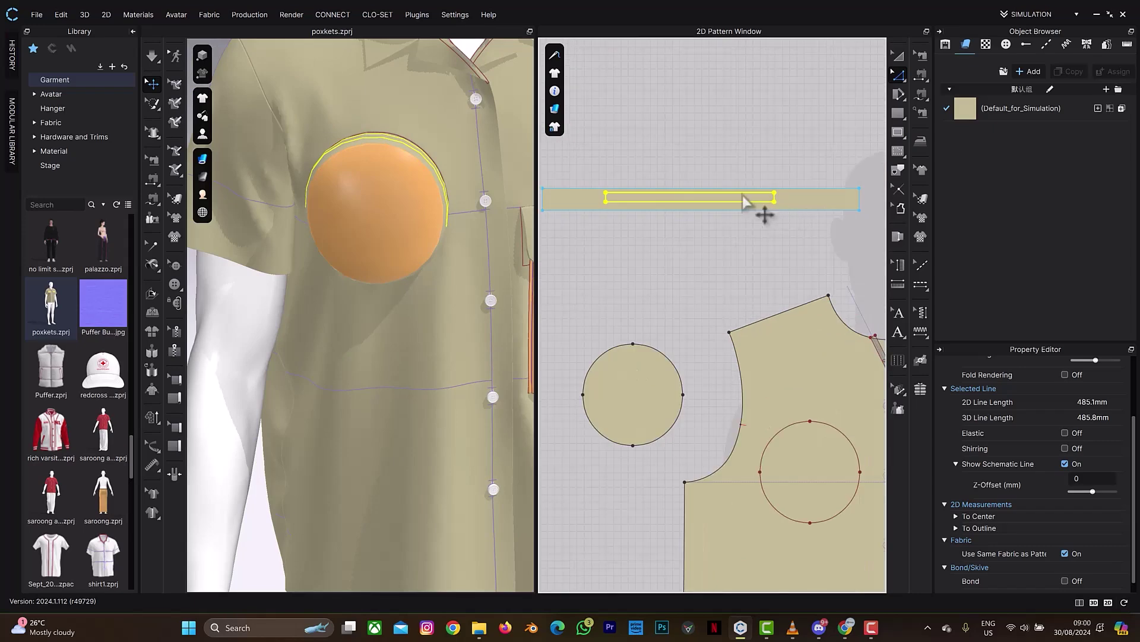
{"action": "key", "text": "a"}
{"action": "mouse_move", "coordinate": [740, 194]}
{"action": "left_mouse_down"}
{"action": "mouse_move", "coordinate": [776, 202]}
{"action": "mouse_move", "coordinate": [766, 205]}
{"action": "mouse_move", "coordinate": [778, 215]}
{"action": "left_mouse_up"}
{"action": "left_click", "coordinate": [781, 247]}
{"action": "key", "text": "z"}
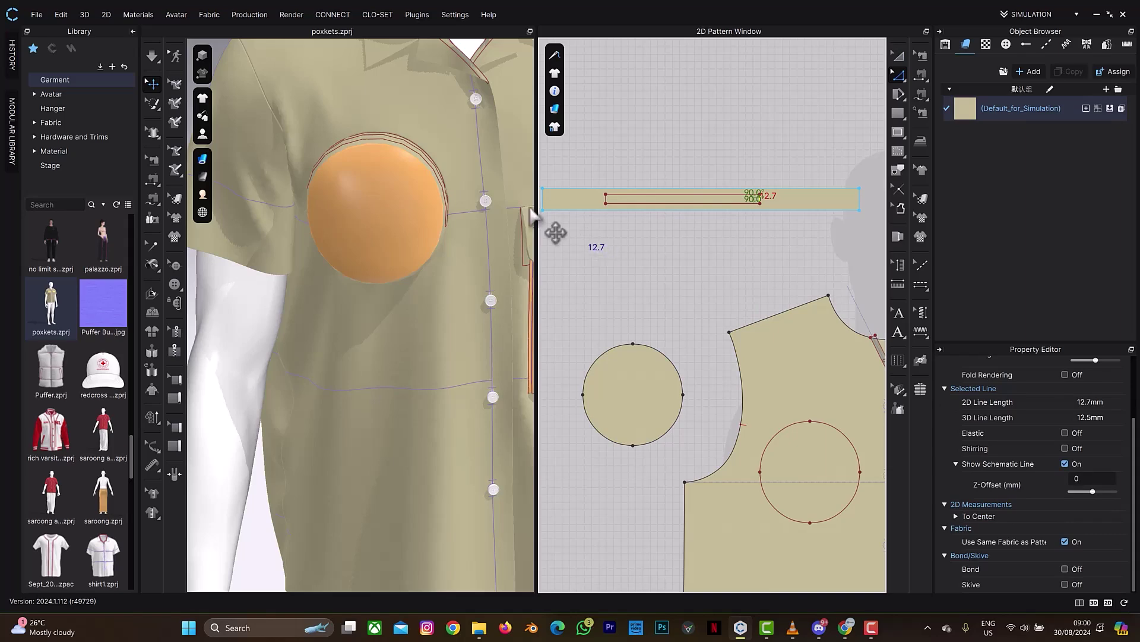
{"action": "right_click_drag", "start_coordinate": [451, 209], "coordinate": [454, 202]}
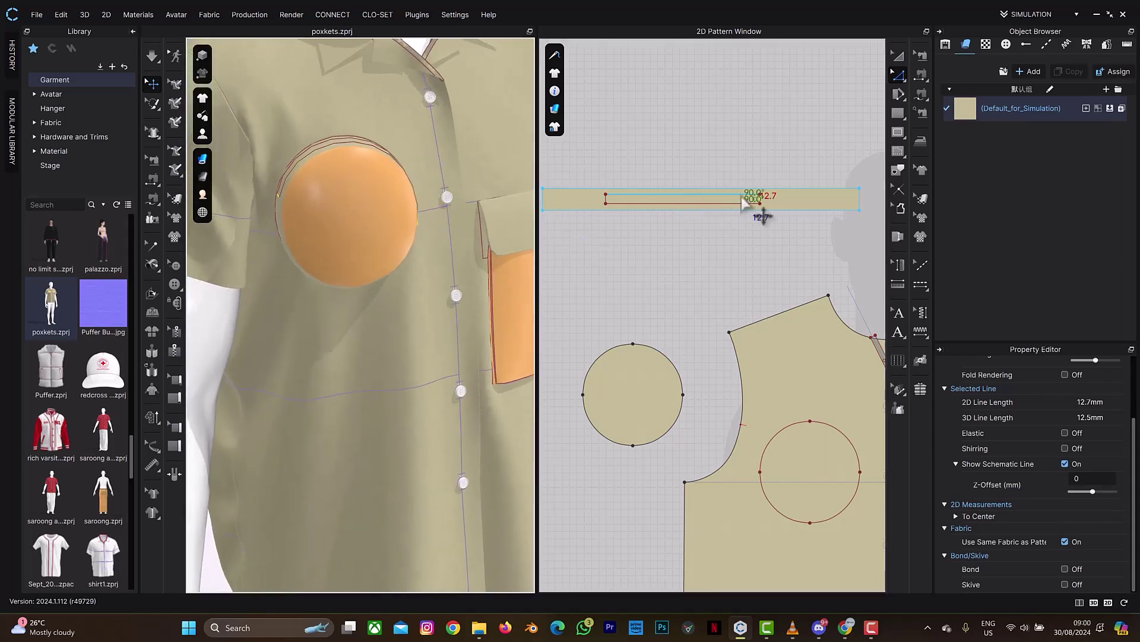
{"action": "mouse_move", "coordinate": [423, 176]}
{"action": "right_mouse_down"}
{"action": "mouse_move", "coordinate": [397, 175]}
{"action": "mouse_move", "coordinate": [416, 179]}
{"action": "right_mouse_up"}
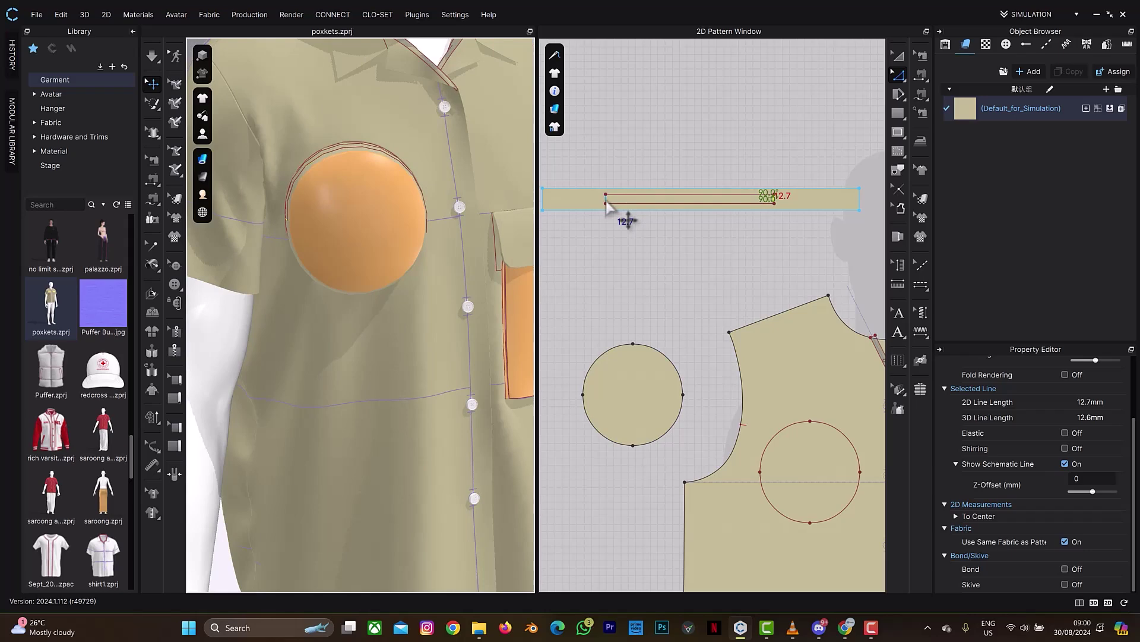
Step: Move the left short edge of the internal rectangle inward so the rectangle is about 216 mm long
{"action": "left_click_drag", "start_coordinate": [607, 204], "coordinate": [617, 204]}
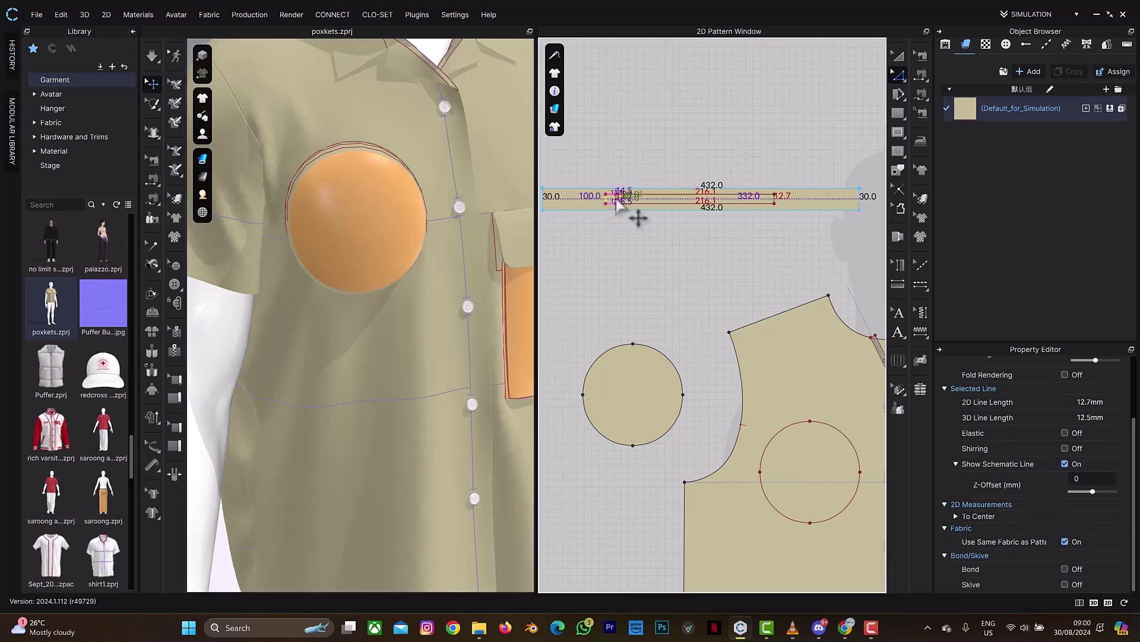
{"action": "mouse_move", "coordinate": [469, 211]}
{"action": "right_mouse_down"}
{"action": "mouse_move", "coordinate": [458, 216]}
{"action": "mouse_move", "coordinate": [471, 190]}
{"action": "mouse_move", "coordinate": [427, 198]}
{"action": "mouse_move", "coordinate": [420, 216]}
{"action": "mouse_move", "coordinate": [440, 226]}
{"action": "mouse_move", "coordinate": [523, 191]}
{"action": "mouse_move", "coordinate": [460, 218]}
{"action": "mouse_move", "coordinate": [402, 212]}
{"action": "mouse_move", "coordinate": [471, 198]}
{"action": "mouse_move", "coordinate": [456, 203]}
{"action": "mouse_move", "coordinate": [461, 193]}
{"action": "mouse_move", "coordinate": [470, 211]}
{"action": "right_mouse_up"}
{"action": "scroll", "coordinate": [617, 205], "scroll_direction": "up", "scroll_amount": 3}
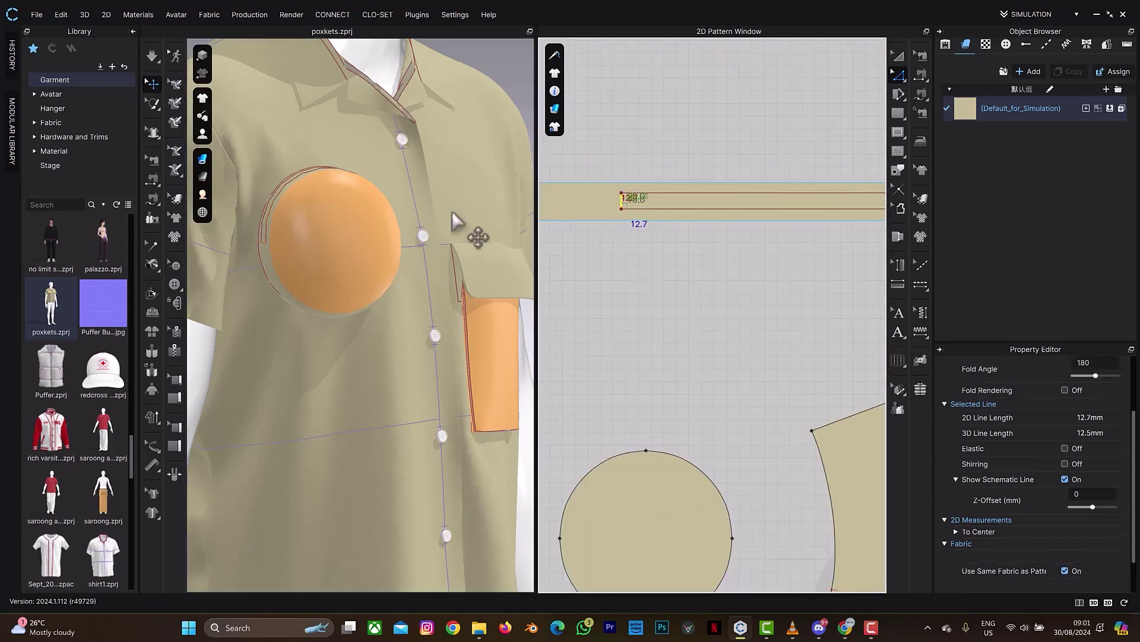
{"action": "mouse_move", "coordinate": [469, 230]}
{"action": "right_mouse_down"}
{"action": "mouse_move", "coordinate": [414, 216]}
{"action": "mouse_move", "coordinate": [417, 203]}
{"action": "mouse_move", "coordinate": [423, 231]}
{"action": "mouse_move", "coordinate": [458, 242]}
{"action": "right_mouse_up"}
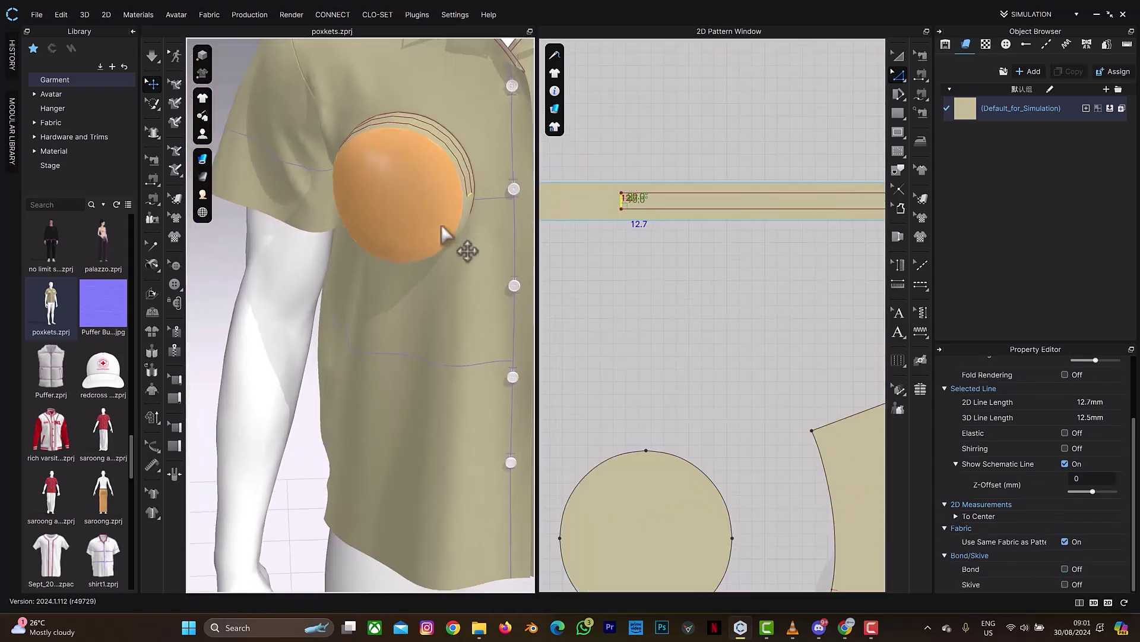
{"action": "right_click_drag", "start_coordinate": [454, 196], "coordinate": [458, 191]}
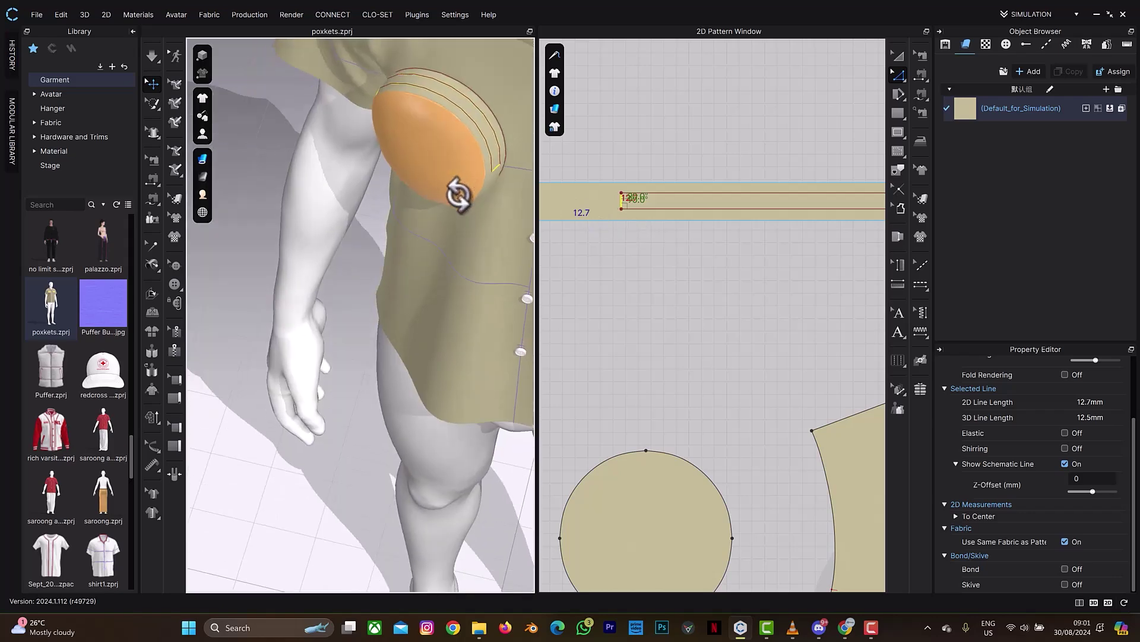
{"action": "scroll", "coordinate": [657, 234], "scroll_direction": "down", "scroll_amount": 5}
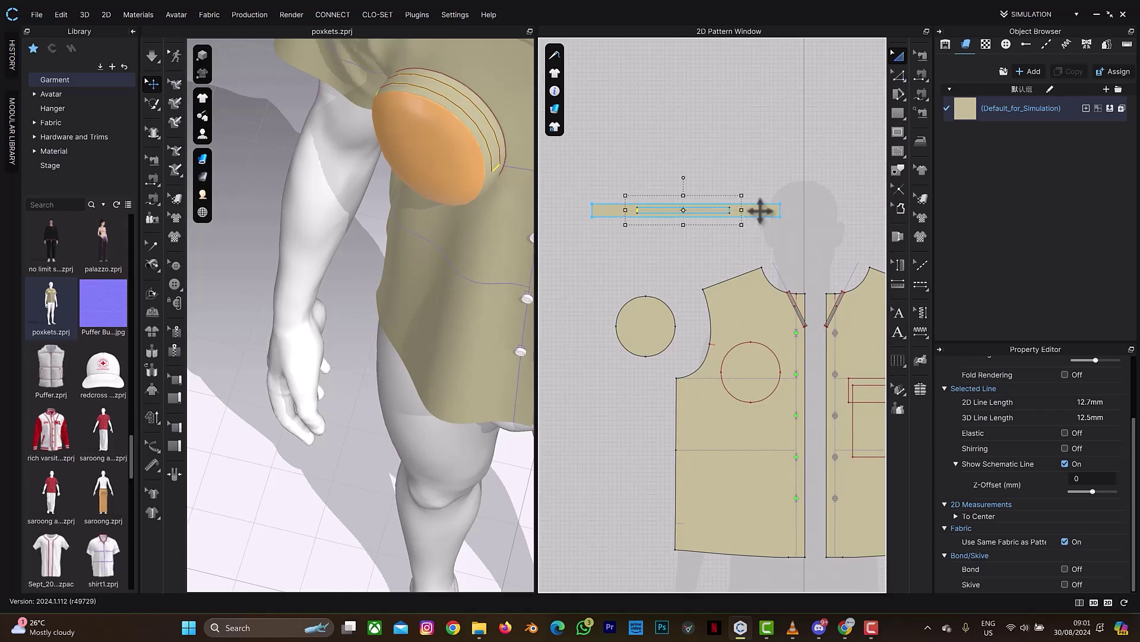
Step: Set the particle distance of the long strip and the round pocket piece to 10 mm and simulate the garment
{"action": "left_click", "coordinate": [758, 211]}
{"action": "left_click", "coordinate": [650, 302], "text": "shift"}
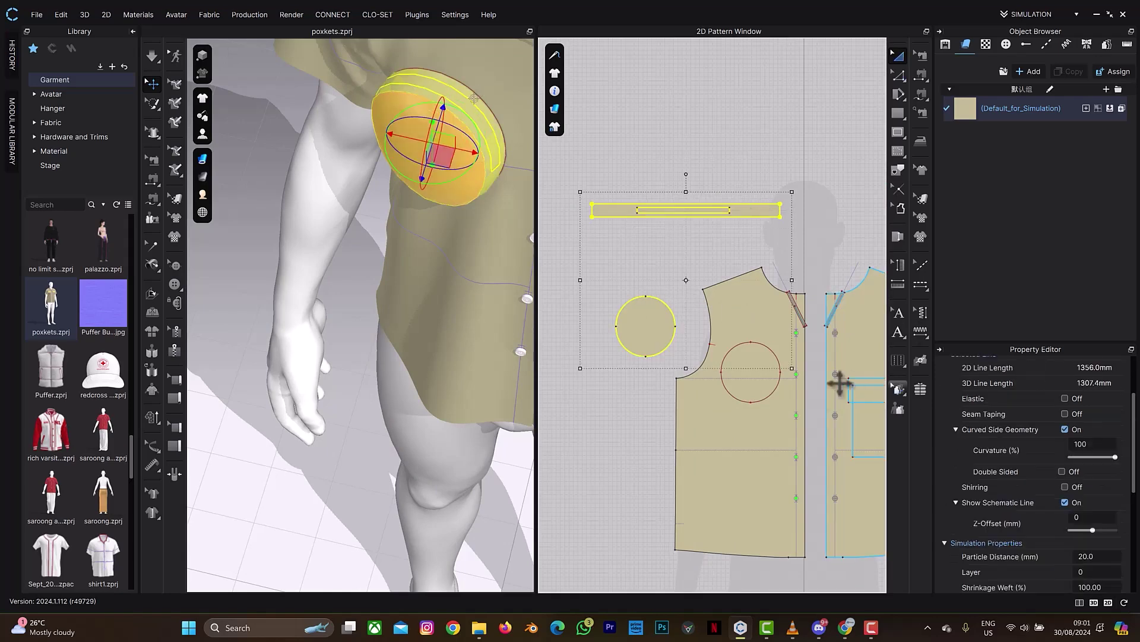
{"action": "left_click", "coordinate": [1109, 556]}
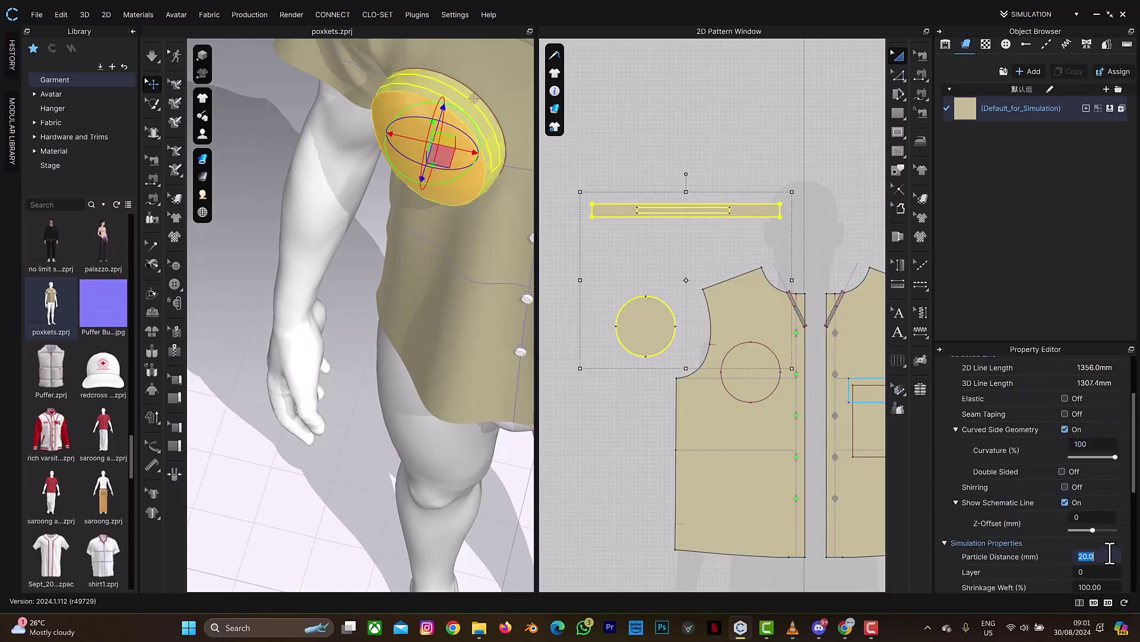
{"action": "type", "text": "10"}
{"action": "key", "text": "Return"}
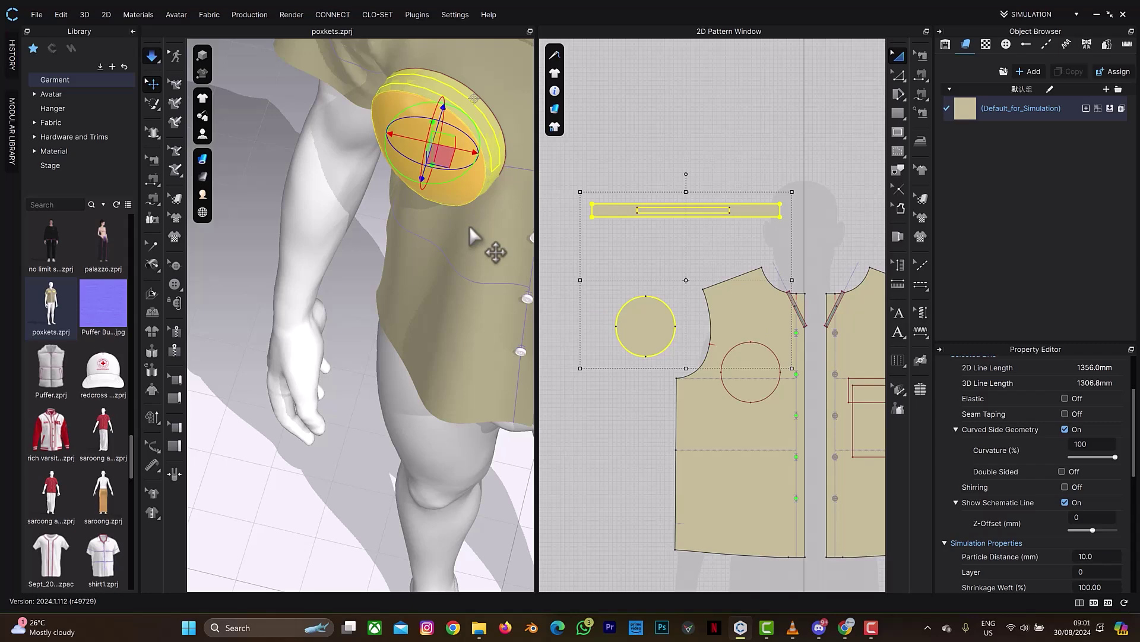
{"action": "key", "text": "space"}
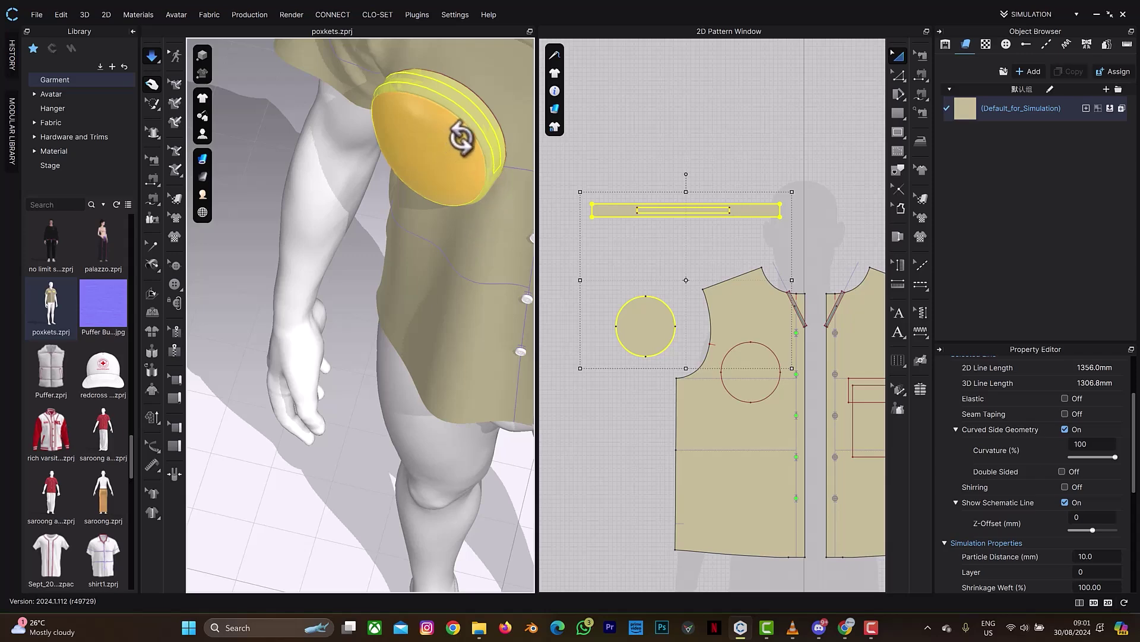
{"action": "right_click_drag", "start_coordinate": [461, 137], "coordinate": [514, 114]}
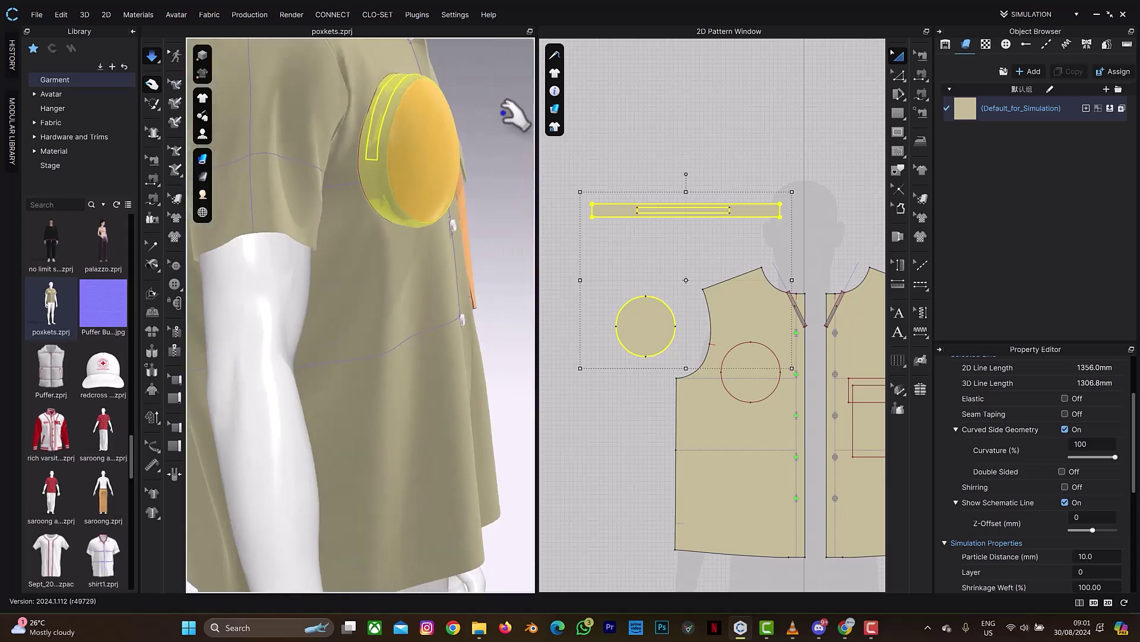
{"action": "key", "text": "space"}
{"action": "left_click", "coordinate": [504, 113]}
Step: Cut the internal rectangle out of the pocket strip and delete the cut-out piece to leave a zipper opening
{"action": "scroll", "coordinate": [653, 221], "scroll_direction": "up", "scroll_amount": 2}
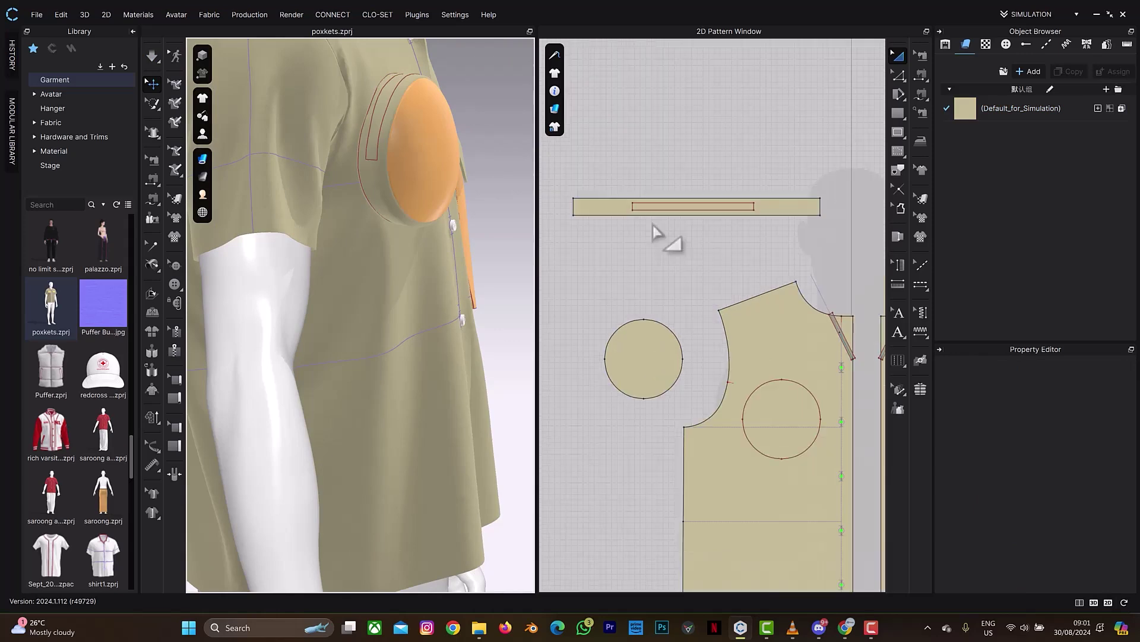
{"action": "left_click", "coordinate": [654, 208]}
{"action": "right_click", "coordinate": [653, 208]}
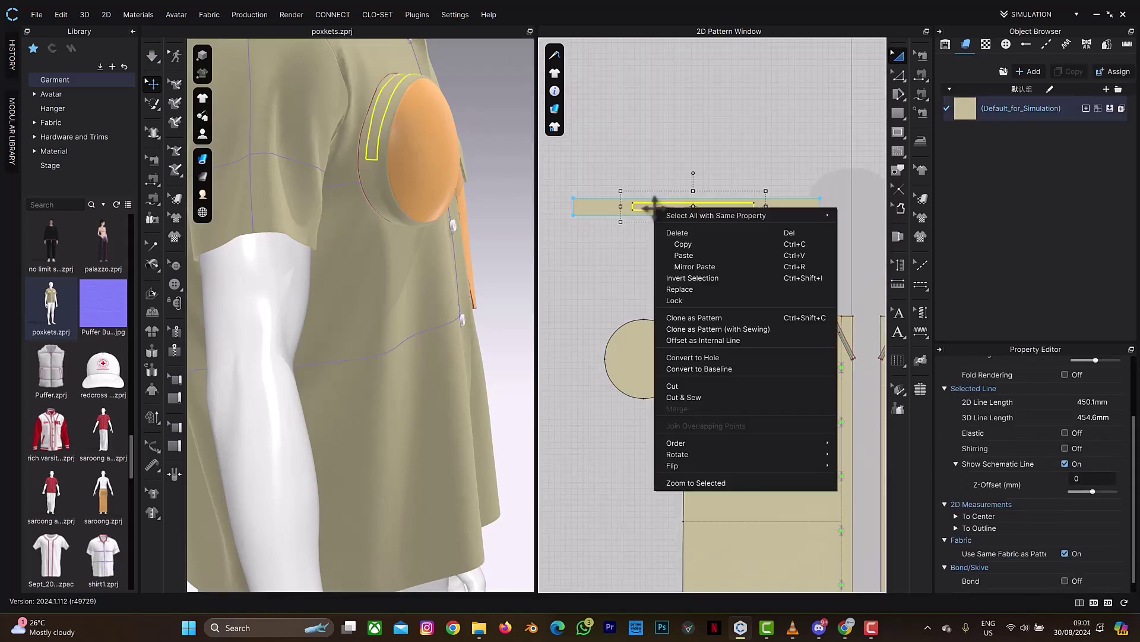
{"action": "left_click", "coordinate": [688, 385]}
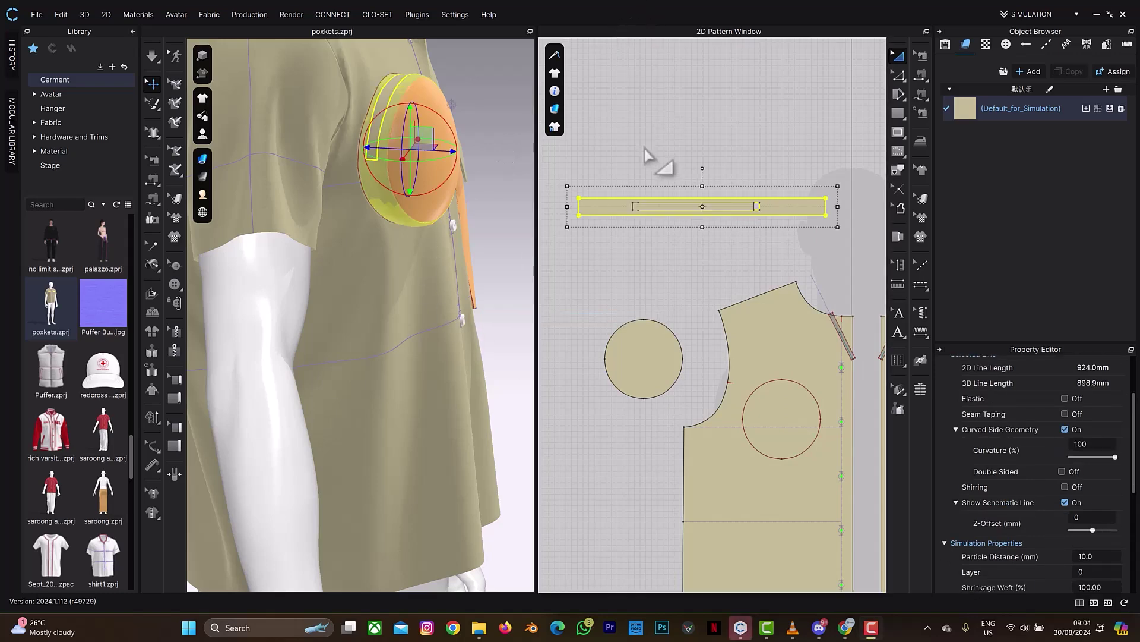
{"action": "scroll", "coordinate": [657, 157], "scroll_direction": "up", "scroll_amount": 3}
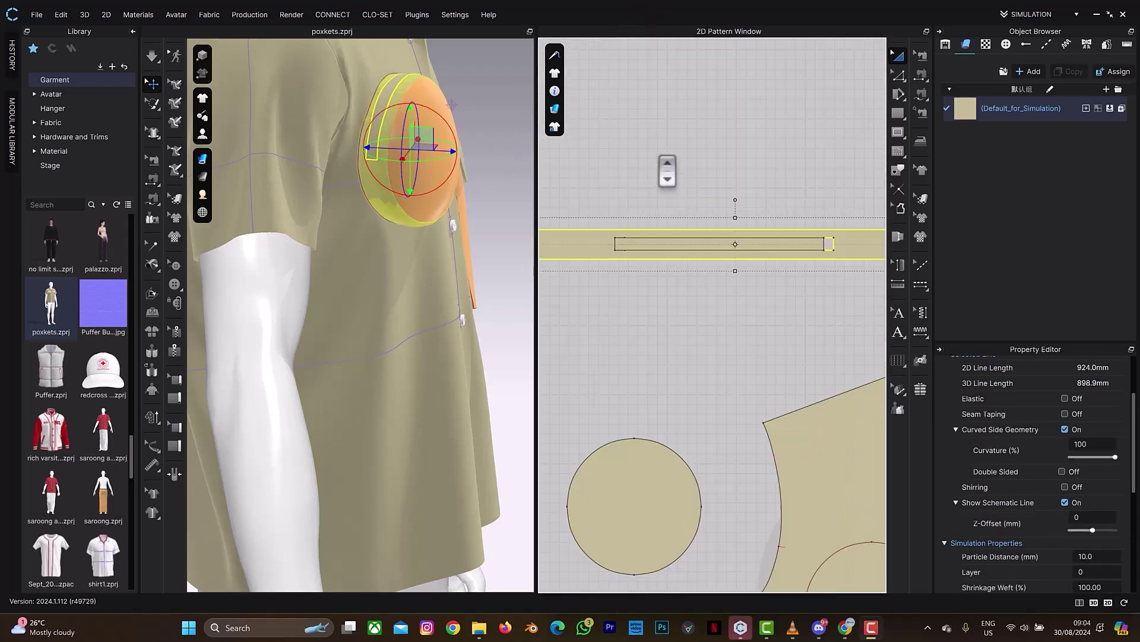
{"action": "left_click", "coordinate": [634, 243]}
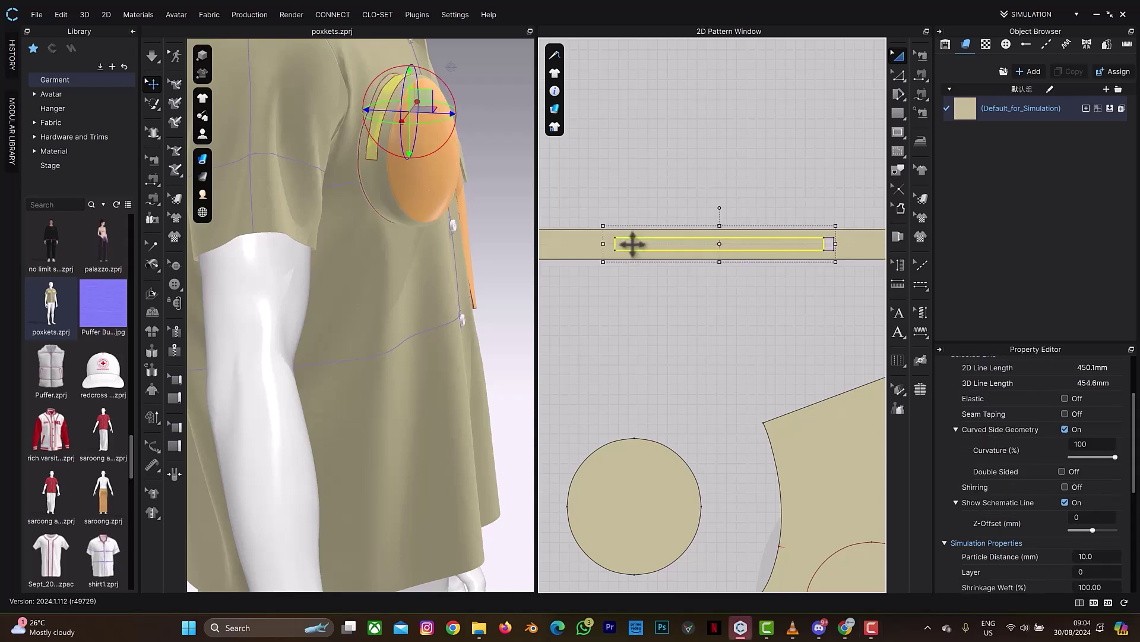
{"action": "key", "text": "Escape"}
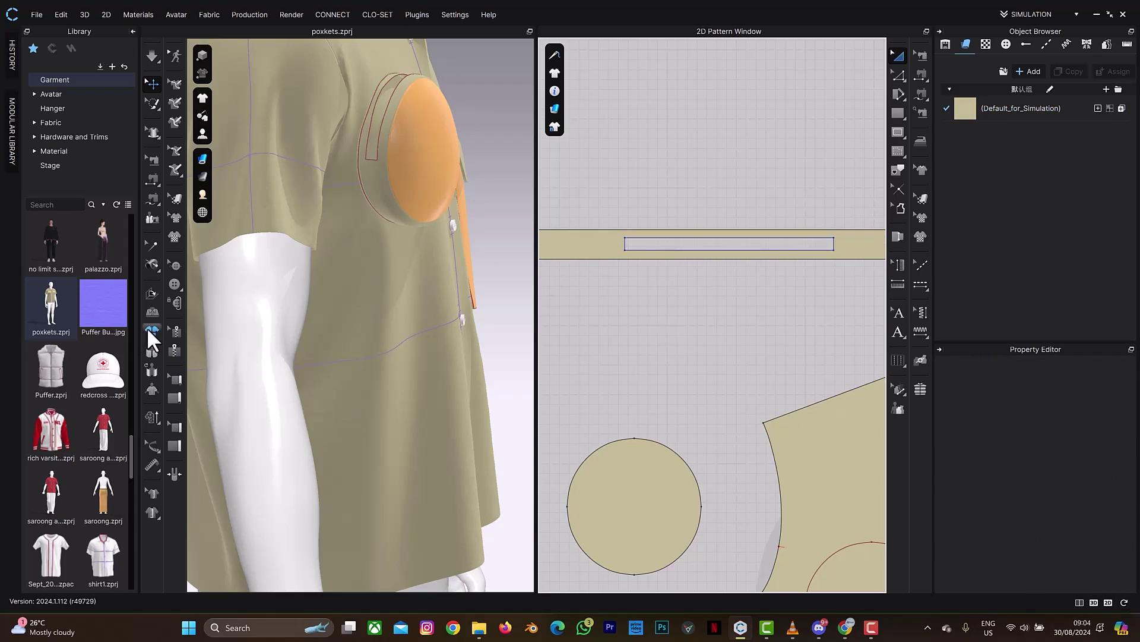
Step: Add a zipper between the two long edges of the rectangular opening in the pocket strip
{"action": "left_click", "coordinate": [174, 350]}
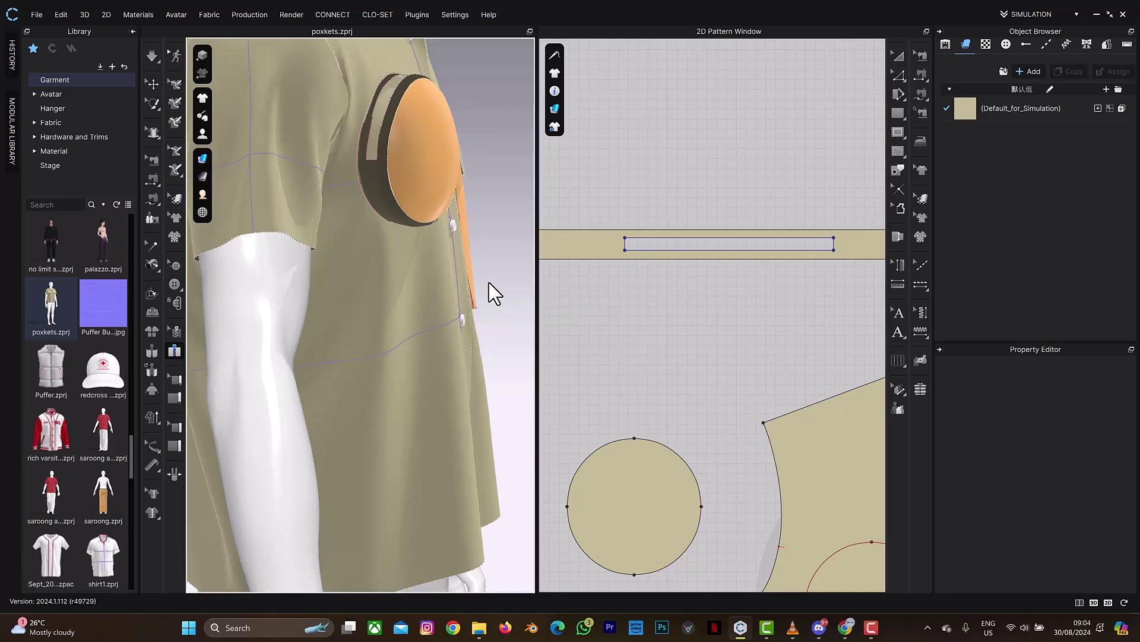
{"action": "left_click", "coordinate": [624, 250]}
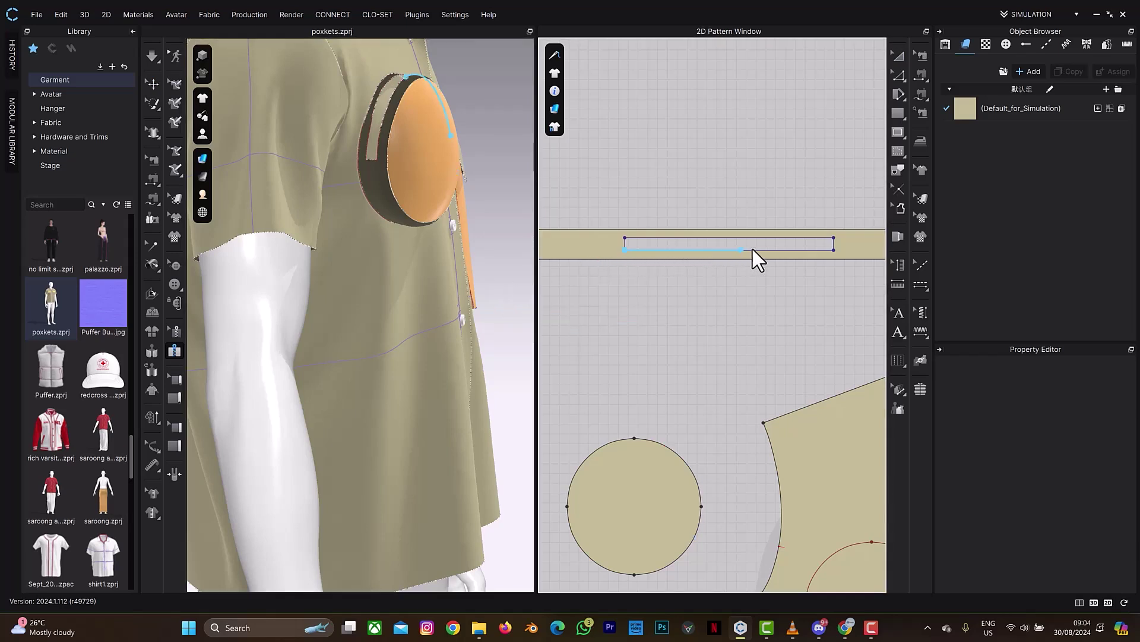
{"action": "left_click", "coordinate": [835, 251]}
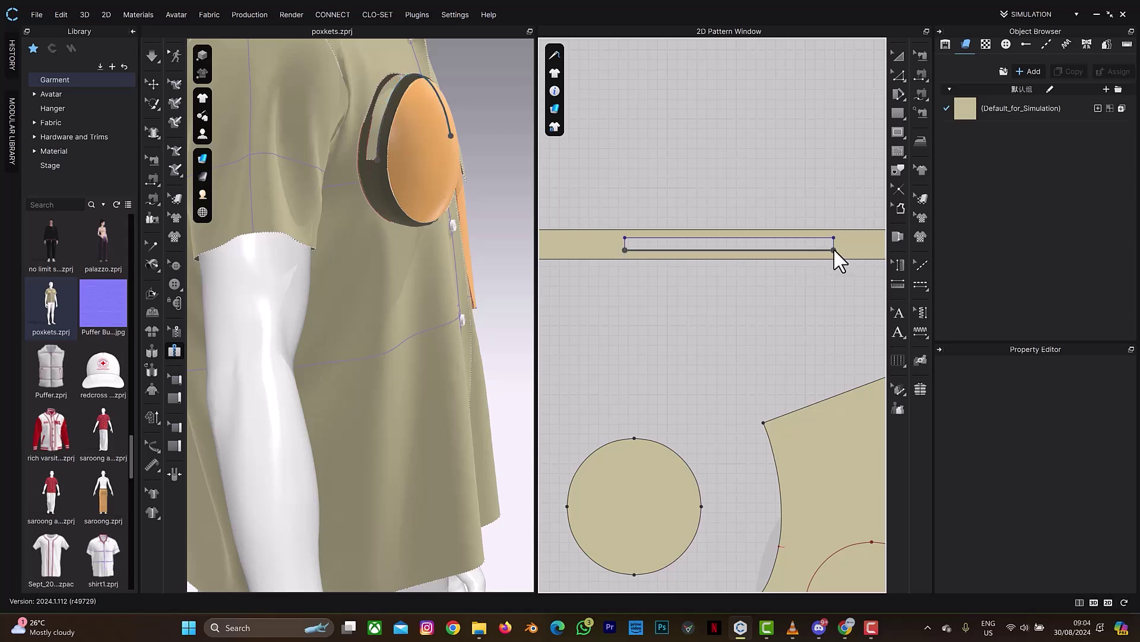
{"action": "left_click", "coordinate": [623, 237]}
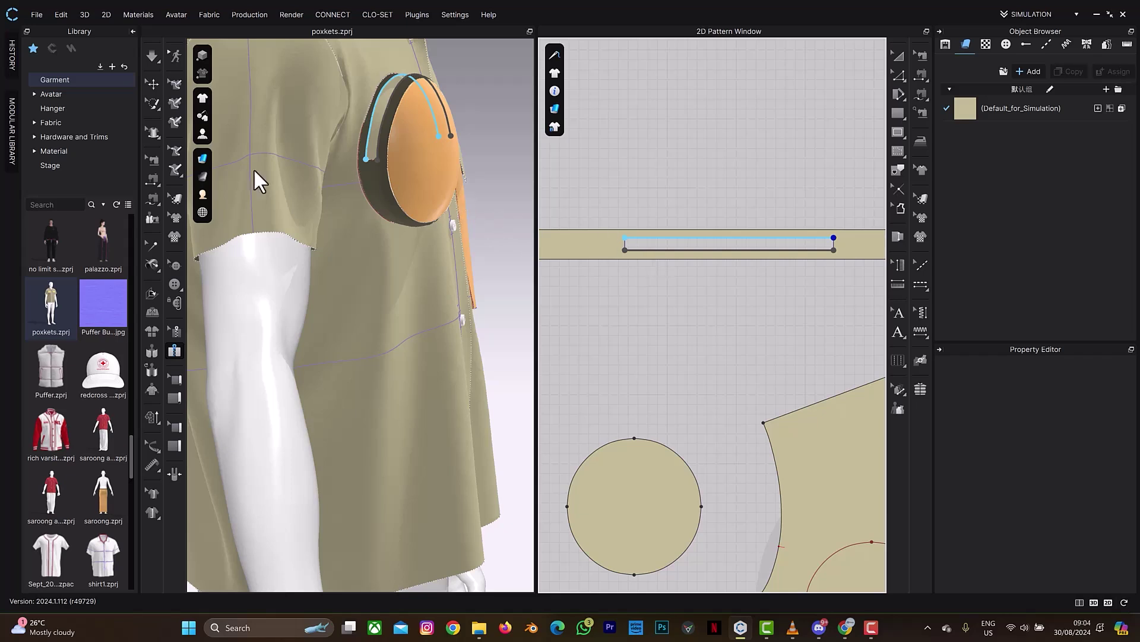
Step: Simulate the garment to settle the new zipper, pull the cloth near its slider, and stop the simulation
{"action": "key", "text": "space"}
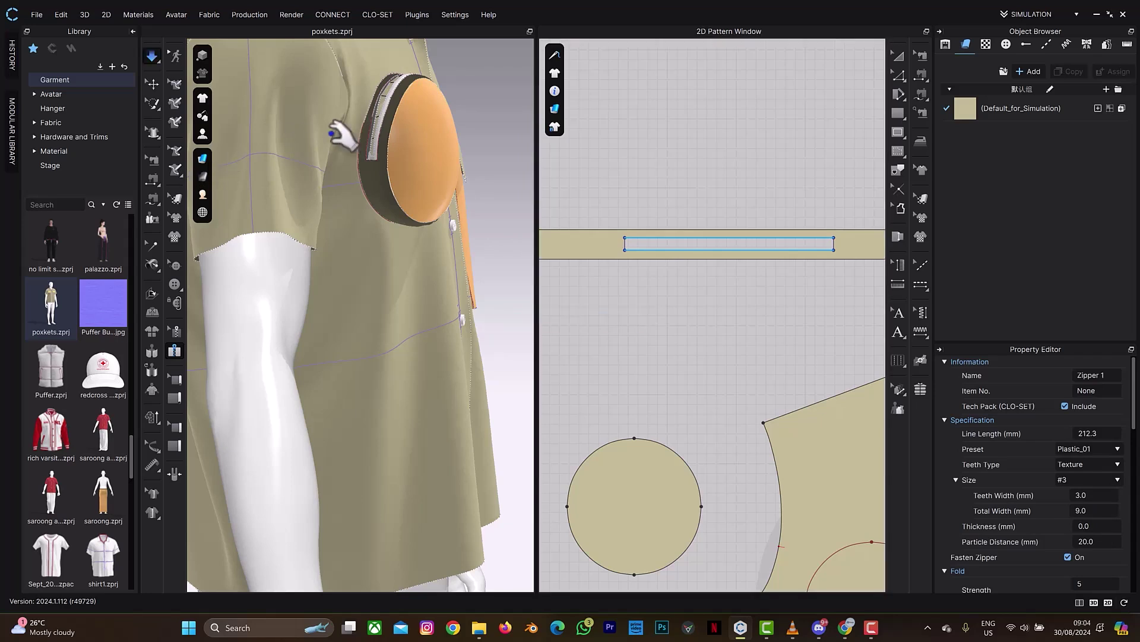
{"action": "left_click", "coordinate": [434, 95]}
{"action": "right_click_drag", "start_coordinate": [433, 100], "coordinate": [350, 111]}
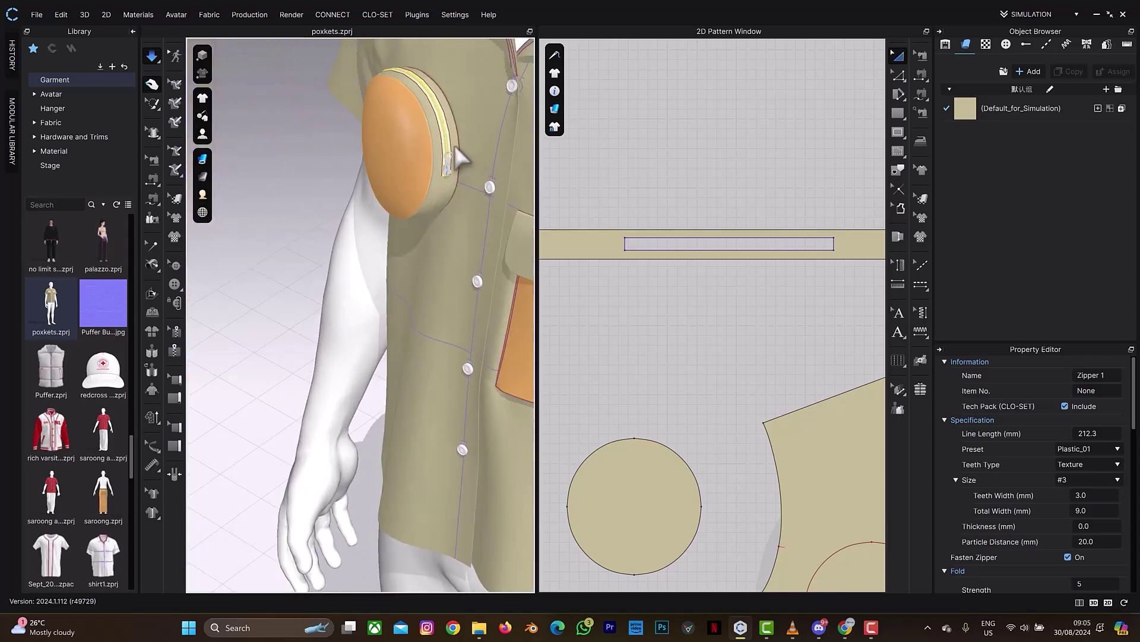
{"action": "scroll", "coordinate": [458, 148], "scroll_direction": "up", "scroll_amount": 5}
{"action": "middle_click_drag", "start_coordinate": [457, 152], "coordinate": [265, 484]}
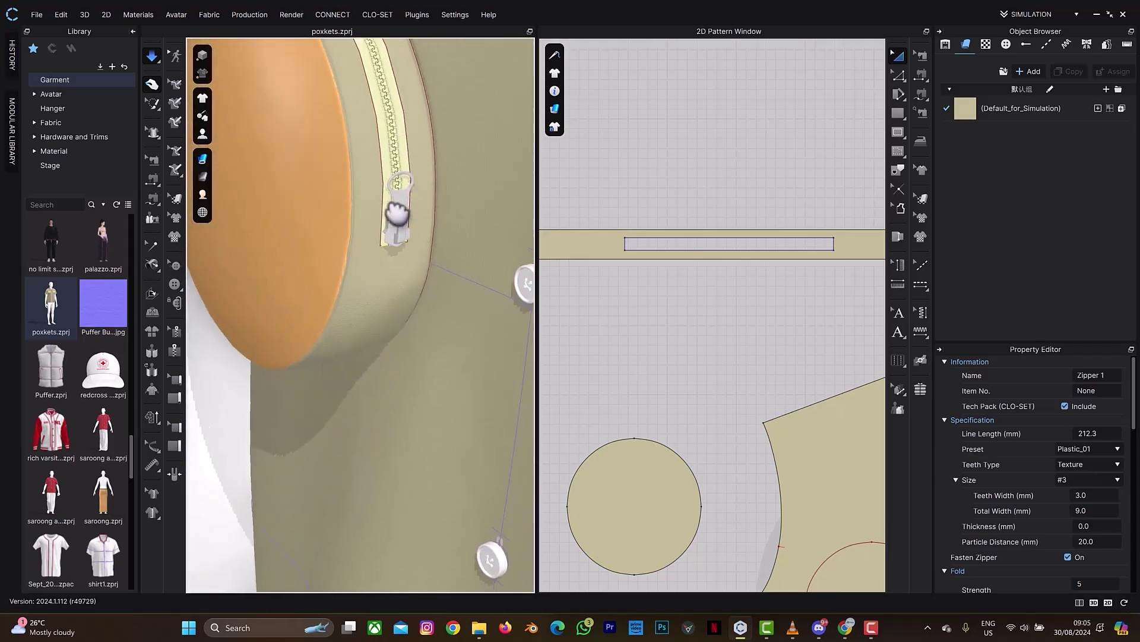
{"action": "middle_click_drag", "start_coordinate": [392, 214], "coordinate": [343, 332]}
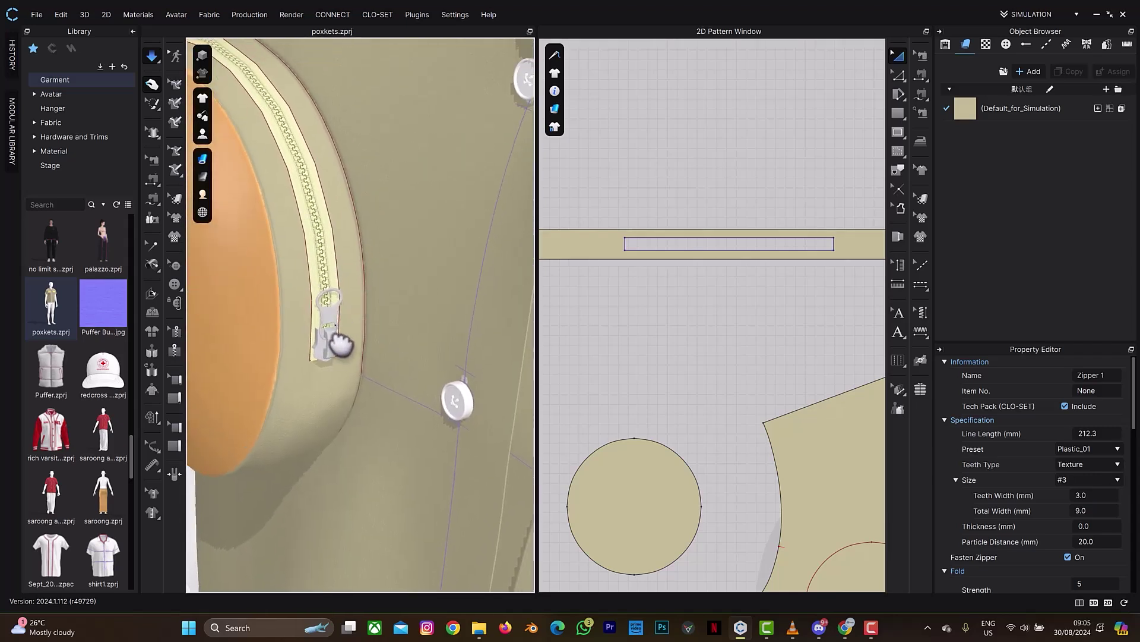
{"action": "left_click_drag", "start_coordinate": [347, 333], "coordinate": [333, 256]}
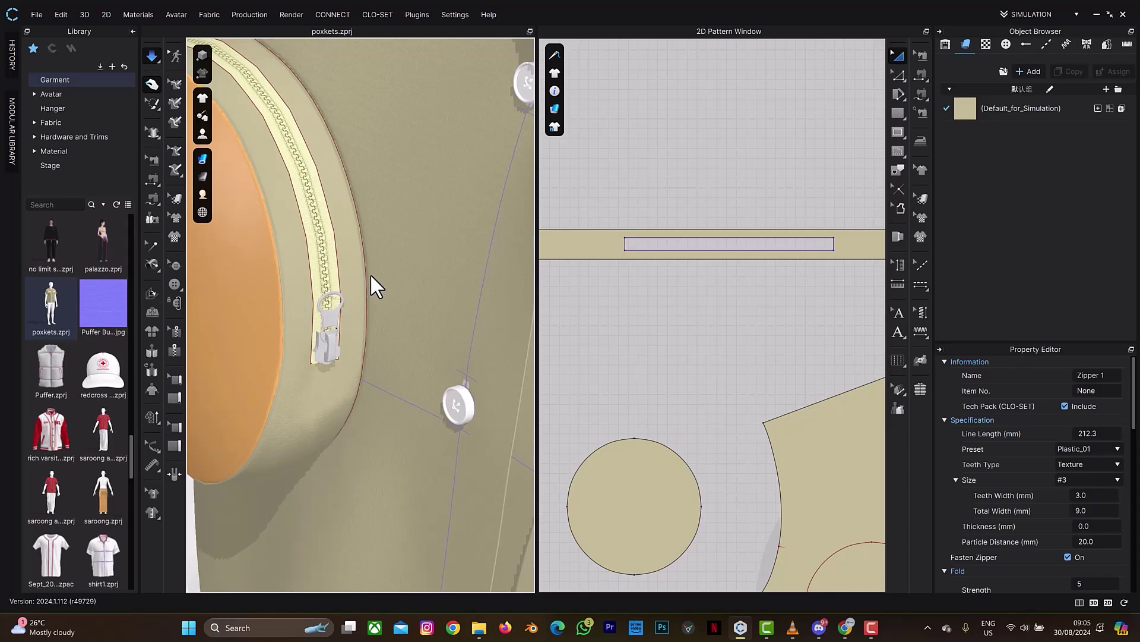
{"action": "key", "text": "space"}
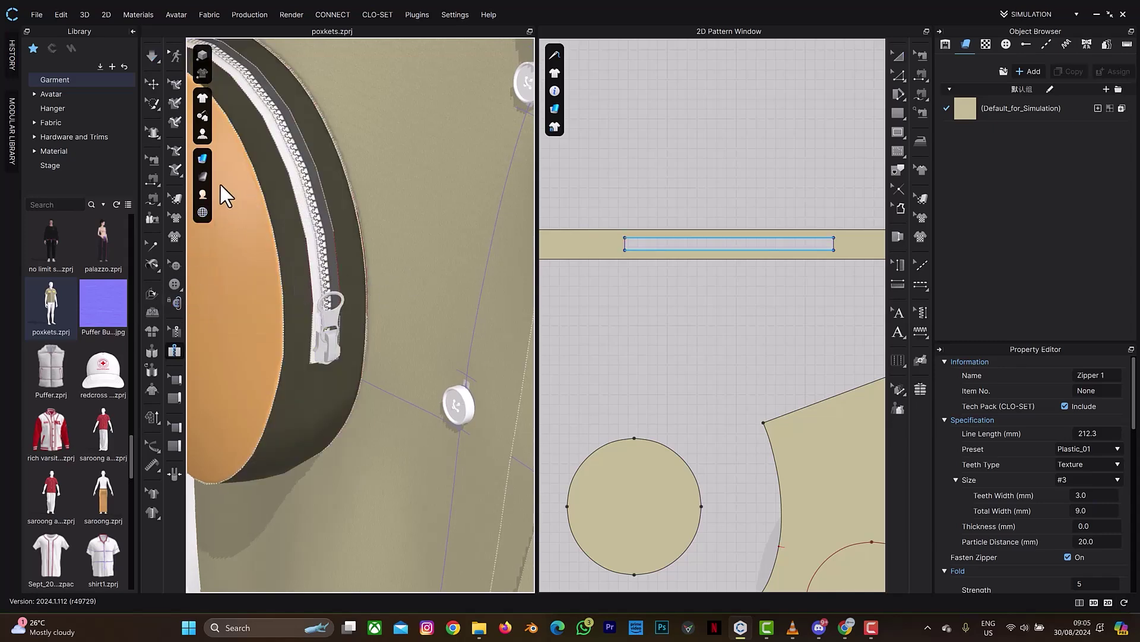
{"action": "scroll", "coordinate": [304, 387], "scroll_direction": "down", "scroll_amount": 1}
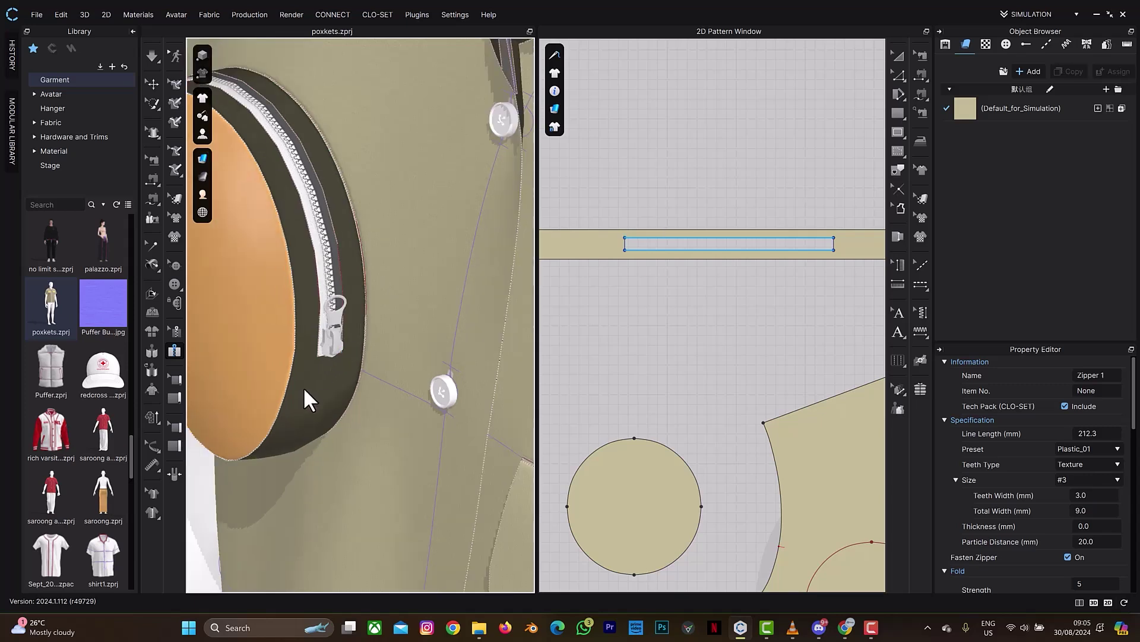
{"action": "key", "text": "Escape"}
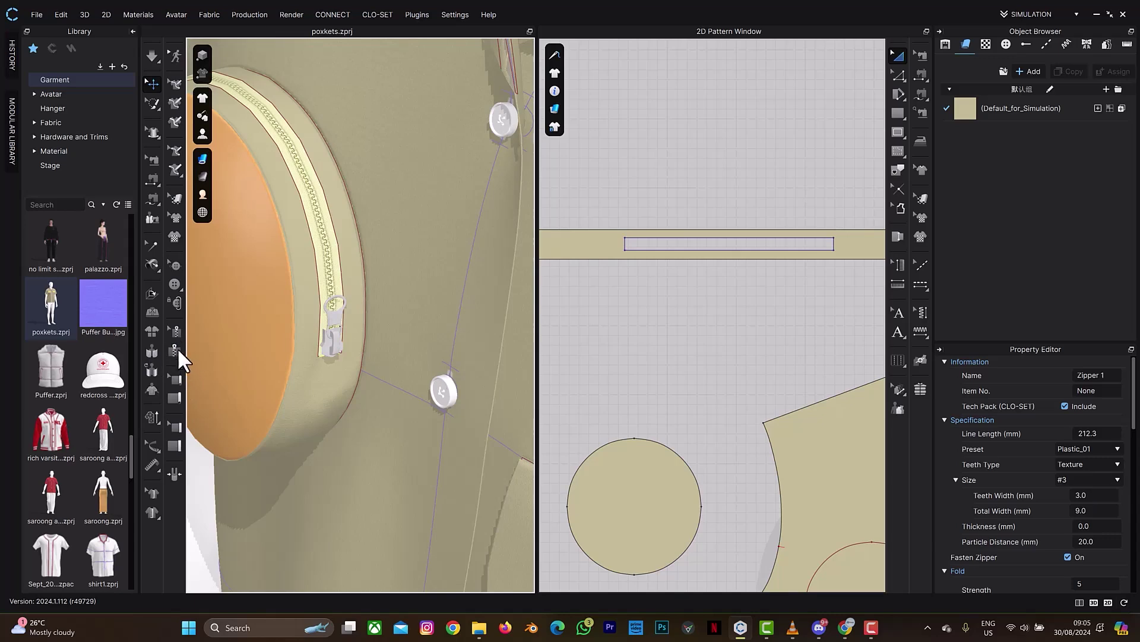
{"action": "left_click", "coordinate": [176, 330]}
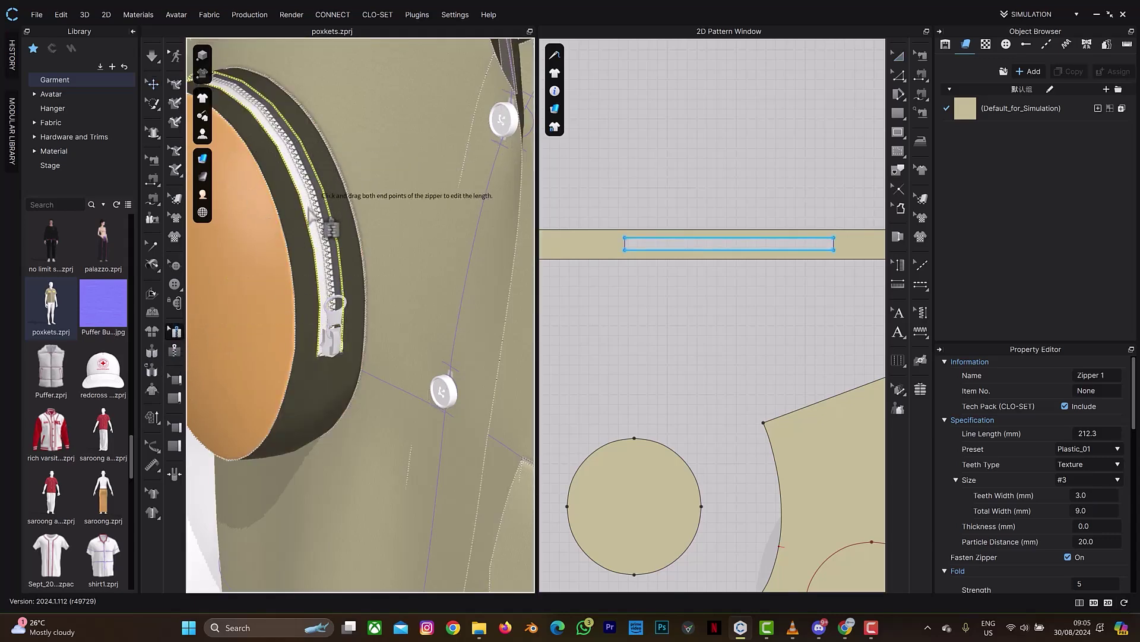
{"action": "key", "text": "Escape"}
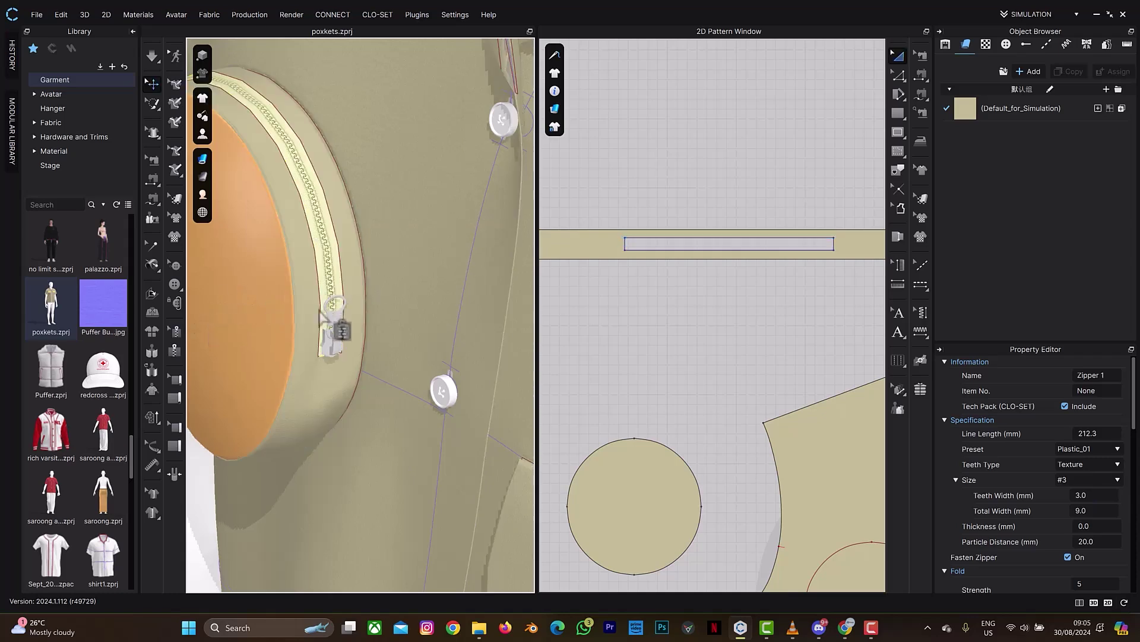
Step: Flip the normal of the pocket strip that holds the zipper
{"action": "left_click", "coordinate": [309, 342]}
{"action": "right_click", "coordinate": [308, 336]}
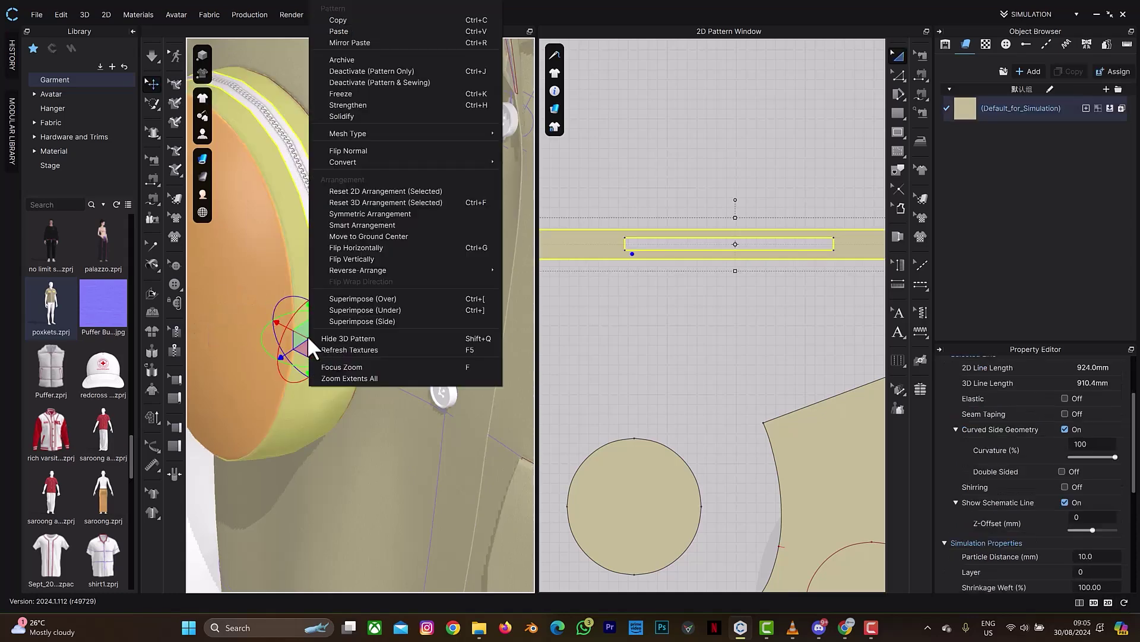
{"action": "left_click", "coordinate": [349, 149]}
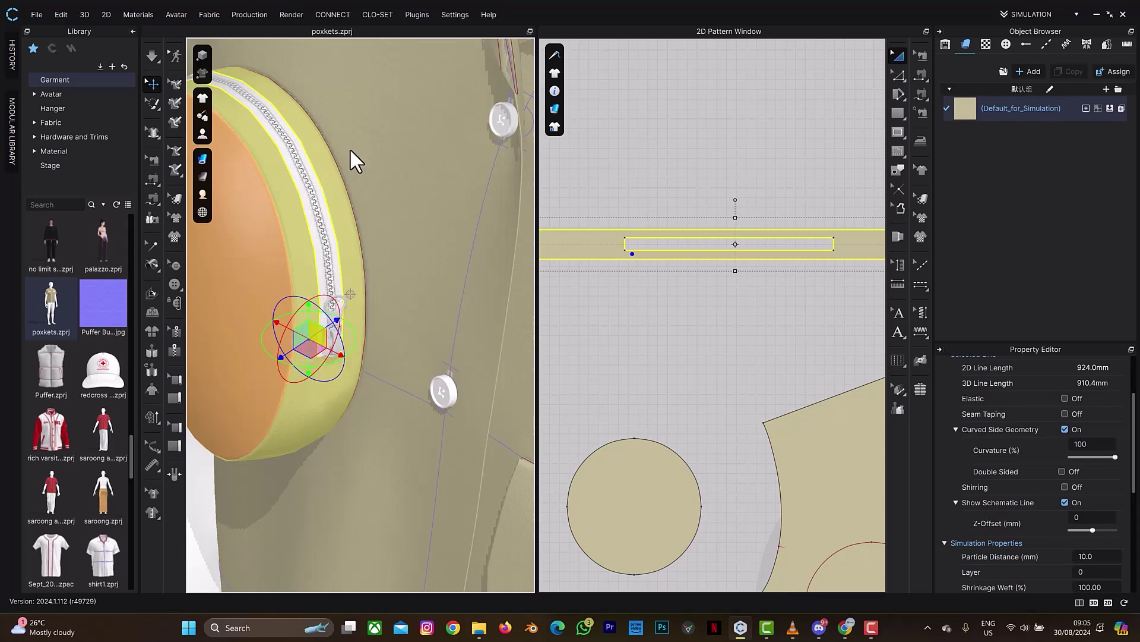
Step: Flip the normal of the dark zipper tape half in Textured Surface rendering, and restore the Thick Textured Surface style
{"action": "left_click", "coordinate": [202, 159]}
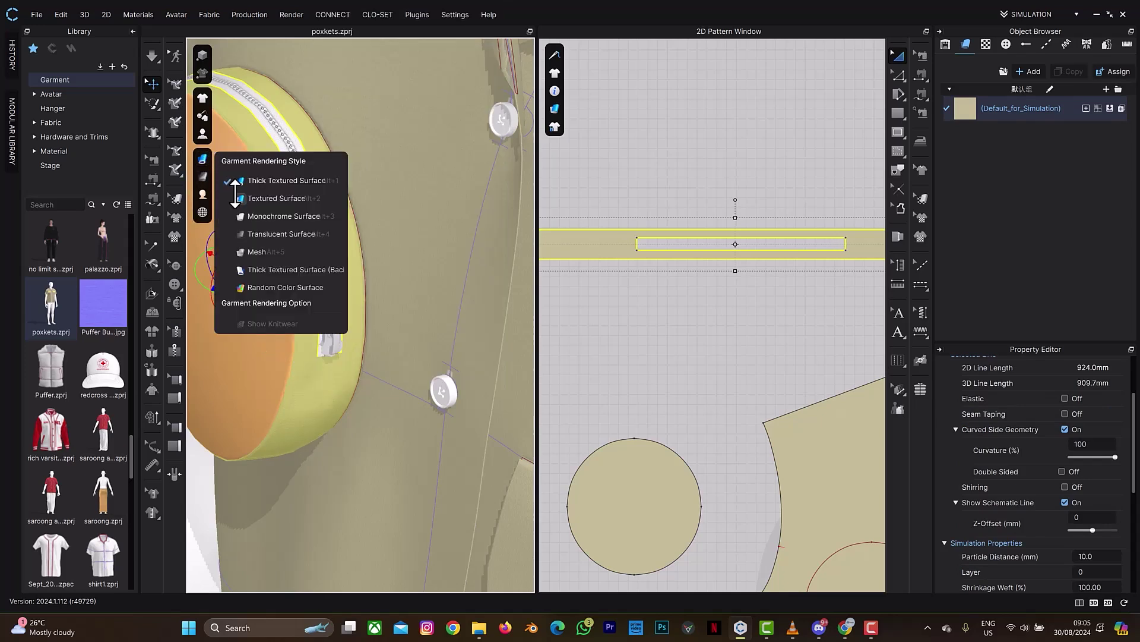
{"action": "left_click", "coordinate": [236, 194]}
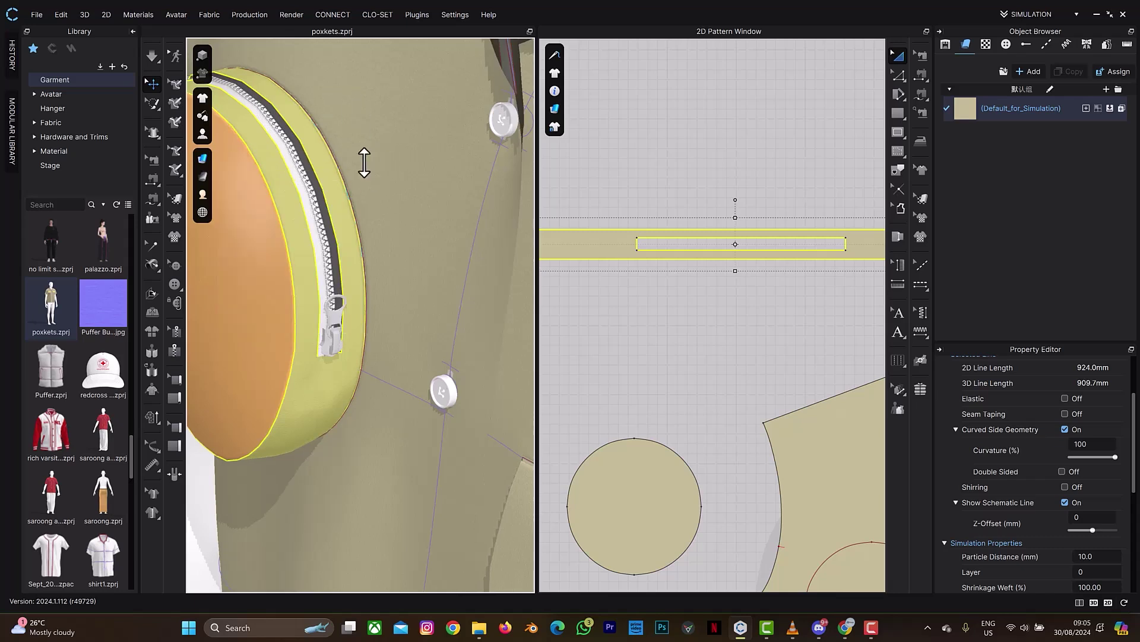
{"action": "left_click", "coordinate": [319, 202]}
{"action": "right_click", "coordinate": [326, 209]}
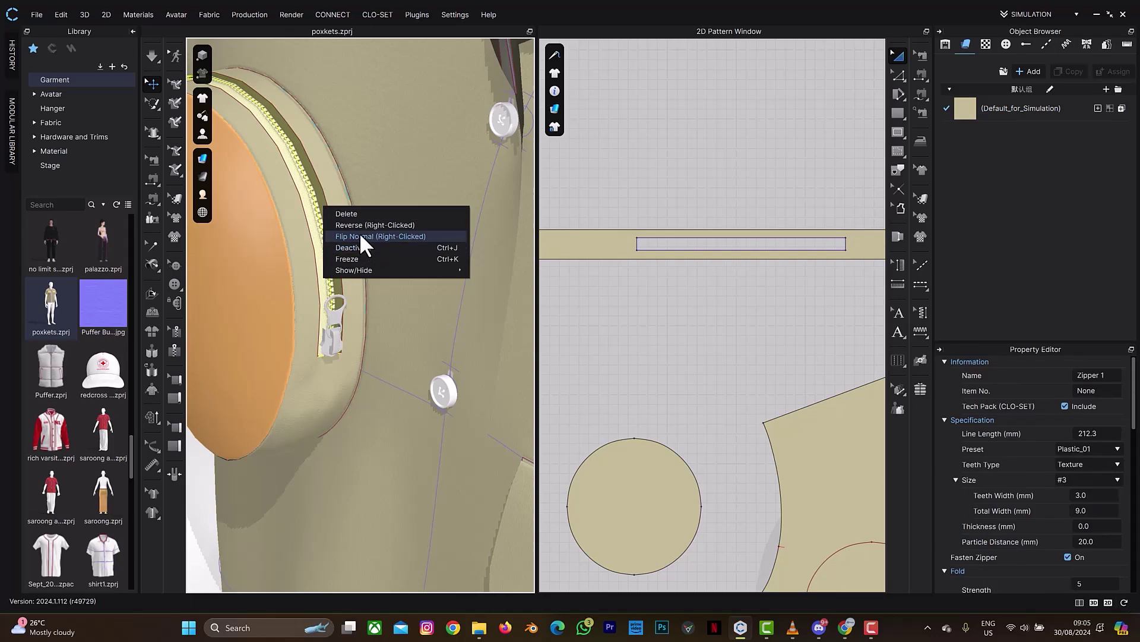
{"action": "left_click", "coordinate": [360, 236]}
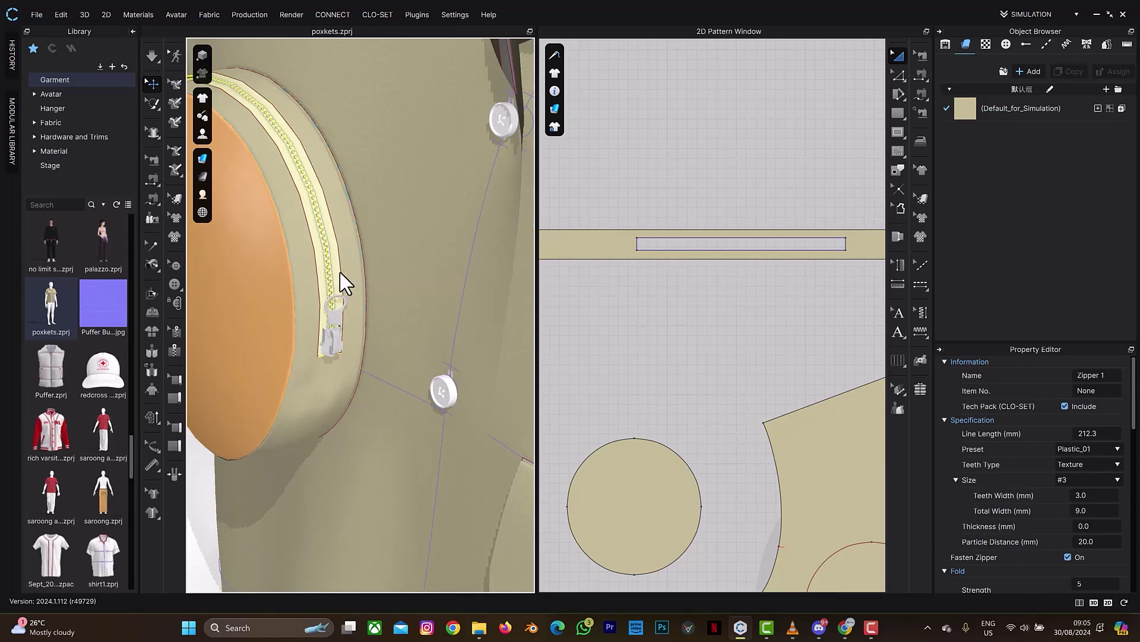
{"action": "left_click", "coordinate": [205, 158]}
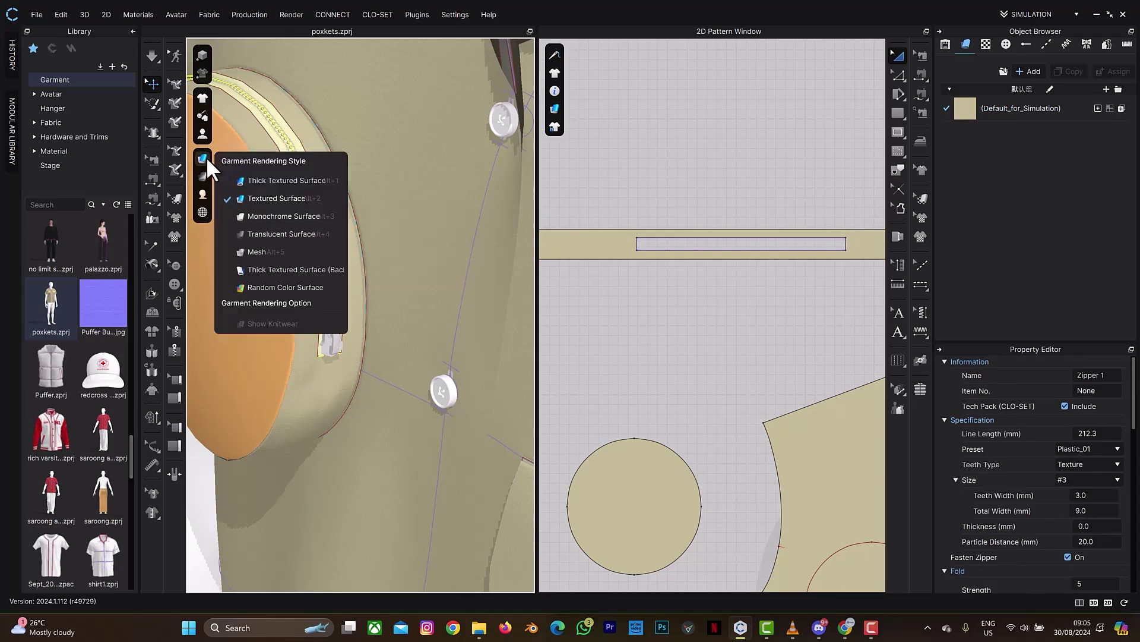
{"action": "left_click", "coordinate": [245, 180]}
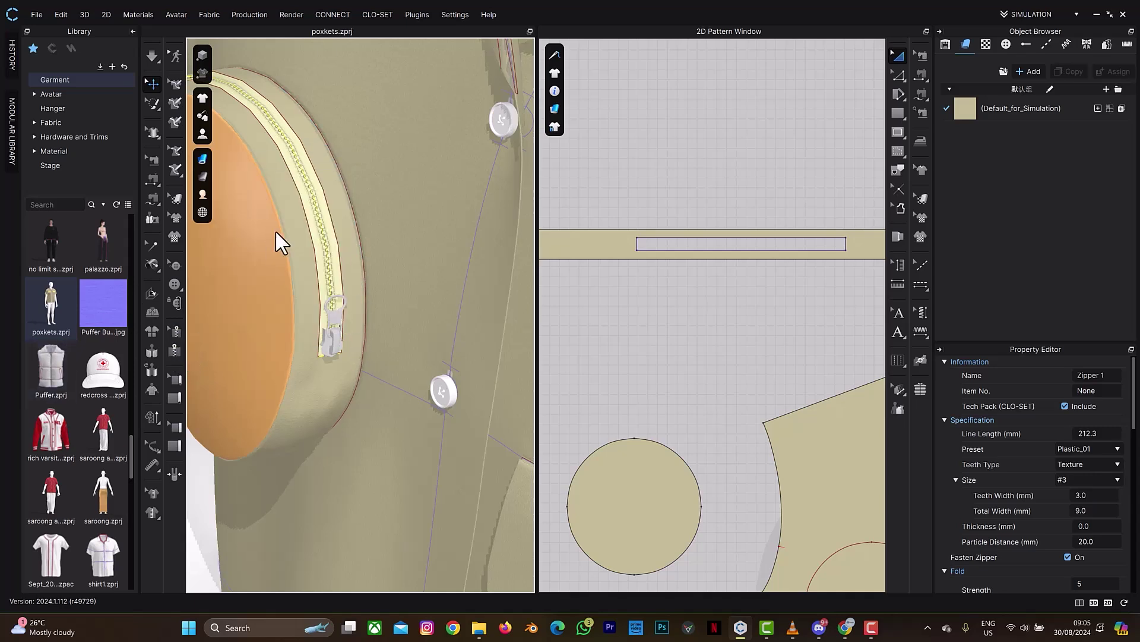
Step: Select the pocket's zipper for editing and set its teeth material type to Metal
{"action": "left_click", "coordinate": [172, 331]}
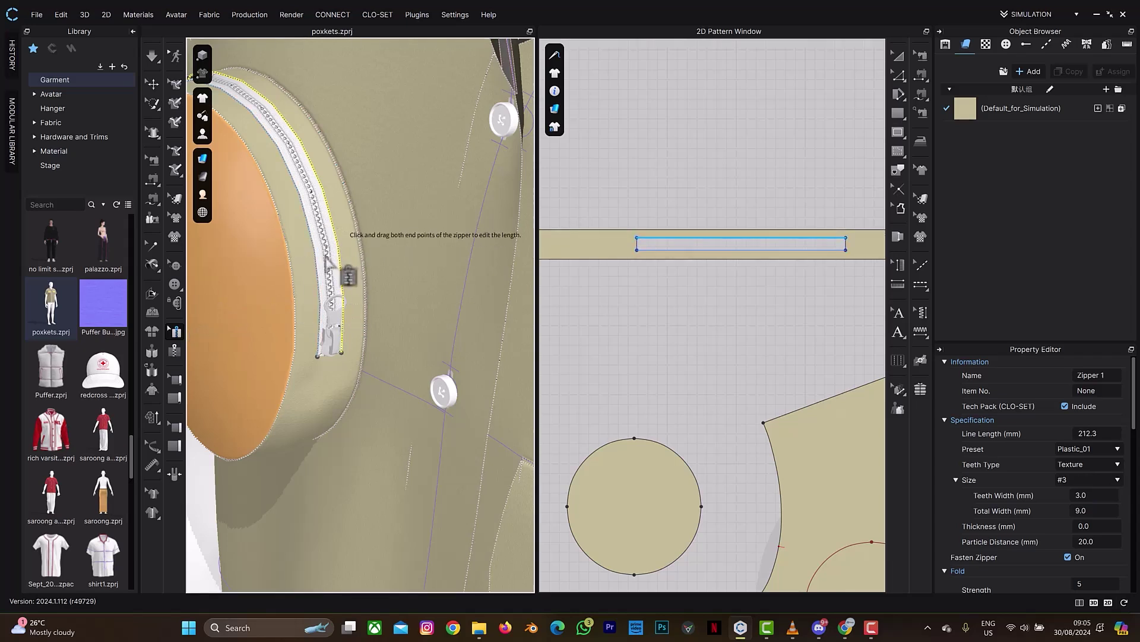
{"action": "scroll", "coordinate": [1060, 472], "scroll_direction": "down", "scroll_amount": 5}
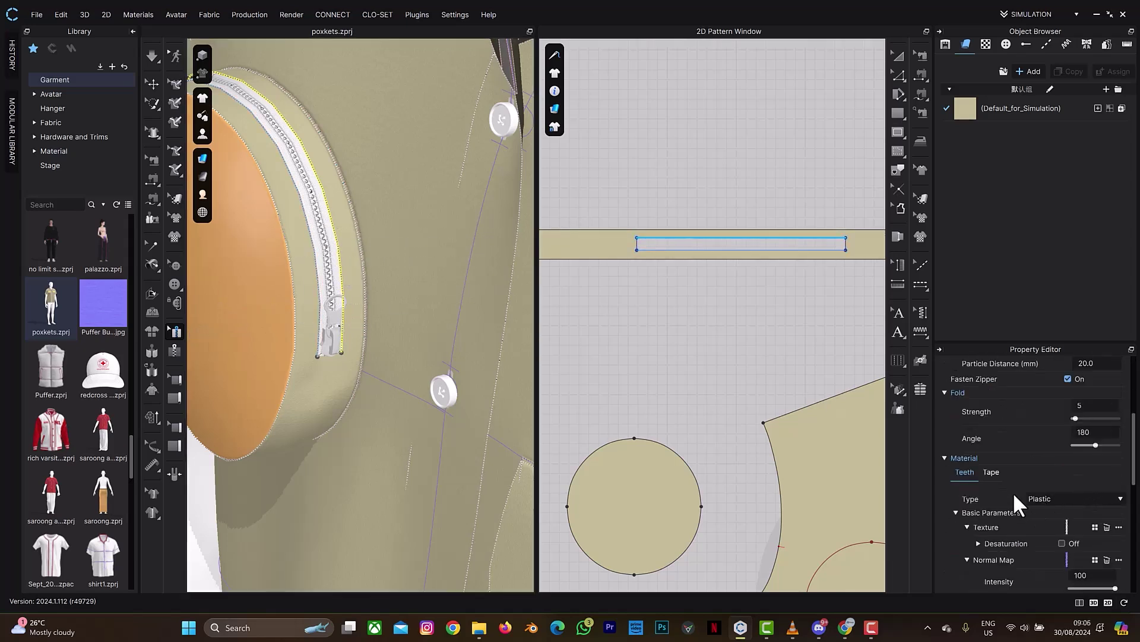
{"action": "left_click", "coordinate": [1093, 498]}
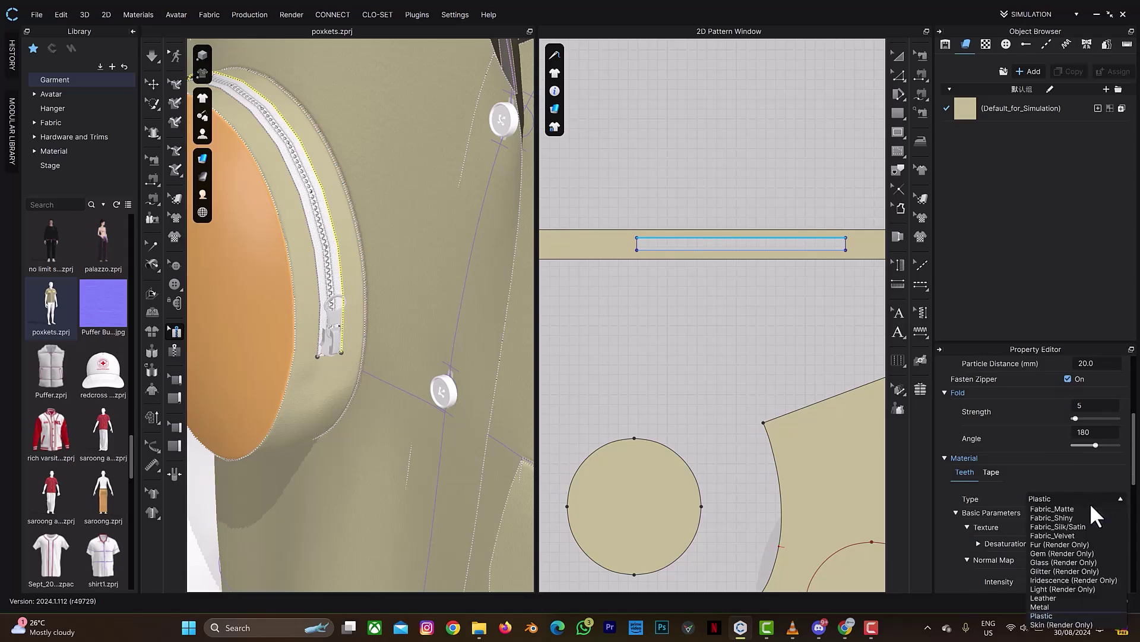
{"action": "left_click", "coordinate": [996, 508]}
{"action": "scroll", "coordinate": [1060, 503], "scroll_direction": "down", "scroll_amount": 2}
{"action": "scroll", "coordinate": [1046, 510], "scroll_direction": "down", "scroll_amount": 2}
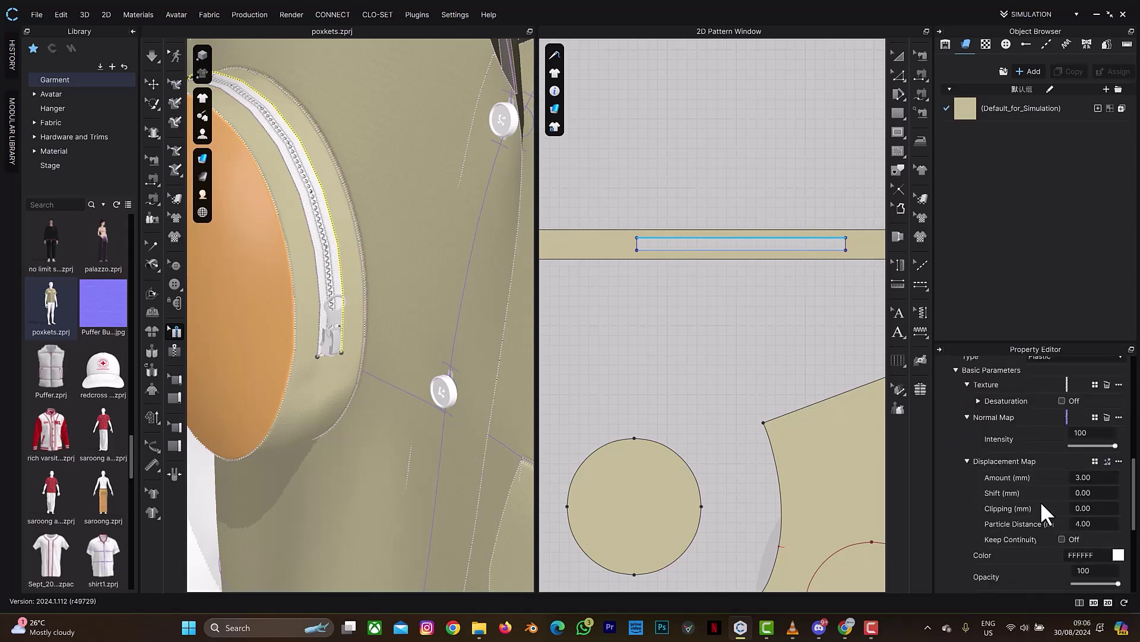
{"action": "scroll", "coordinate": [1035, 415], "scroll_direction": "up", "scroll_amount": 2}
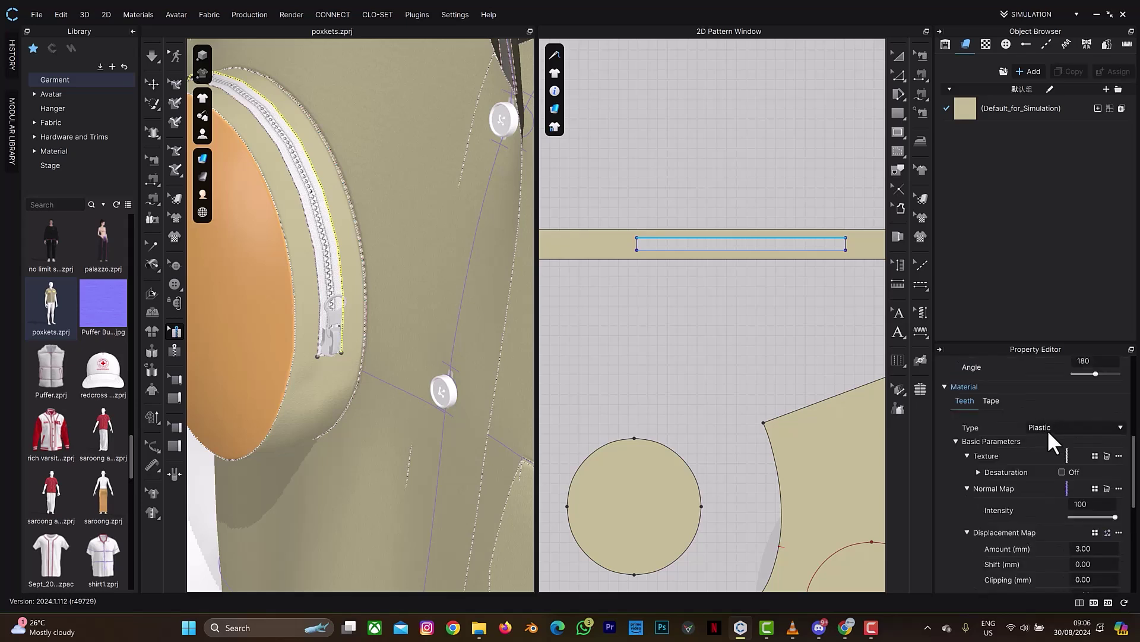
{"action": "left_click", "coordinate": [1049, 426]}
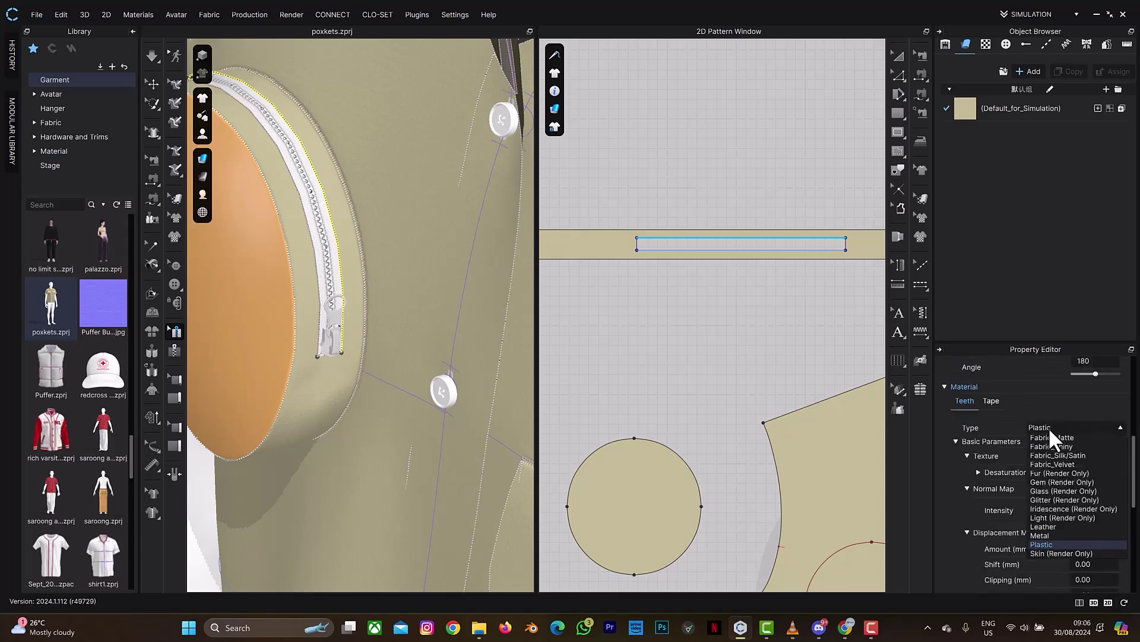
{"action": "left_click", "coordinate": [1048, 533]}
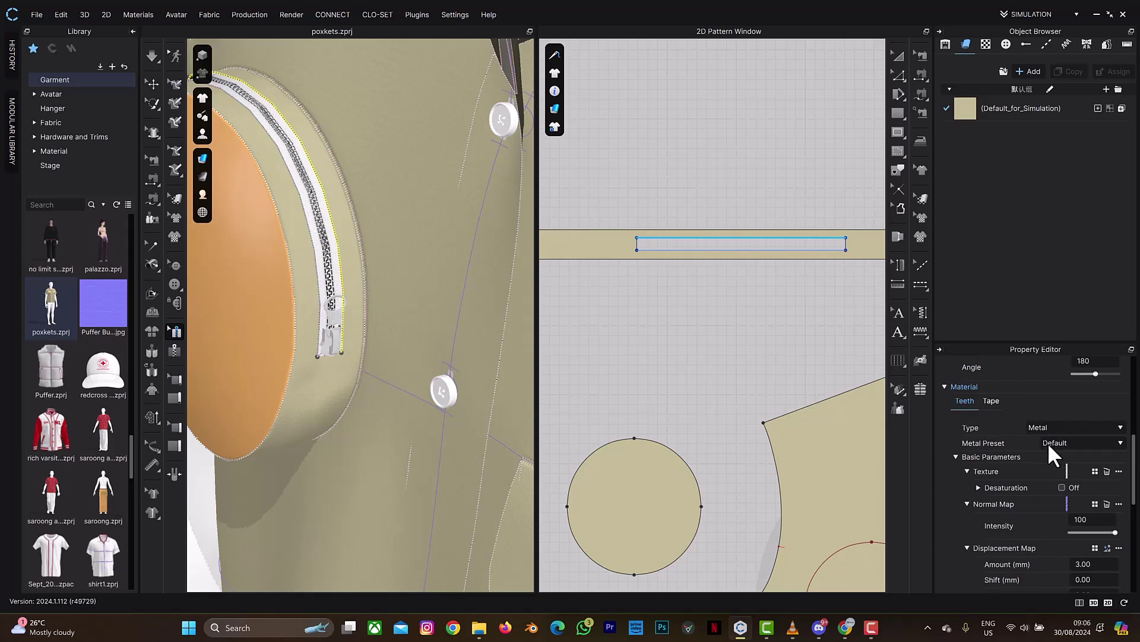
Step: Apply the Plastic_02 preset to the pocket zipper
{"action": "scroll", "coordinate": [1024, 490], "scroll_direction": "down", "scroll_amount": 5}
{"action": "scroll", "coordinate": [1033, 481], "scroll_direction": "up", "scroll_amount": 5}
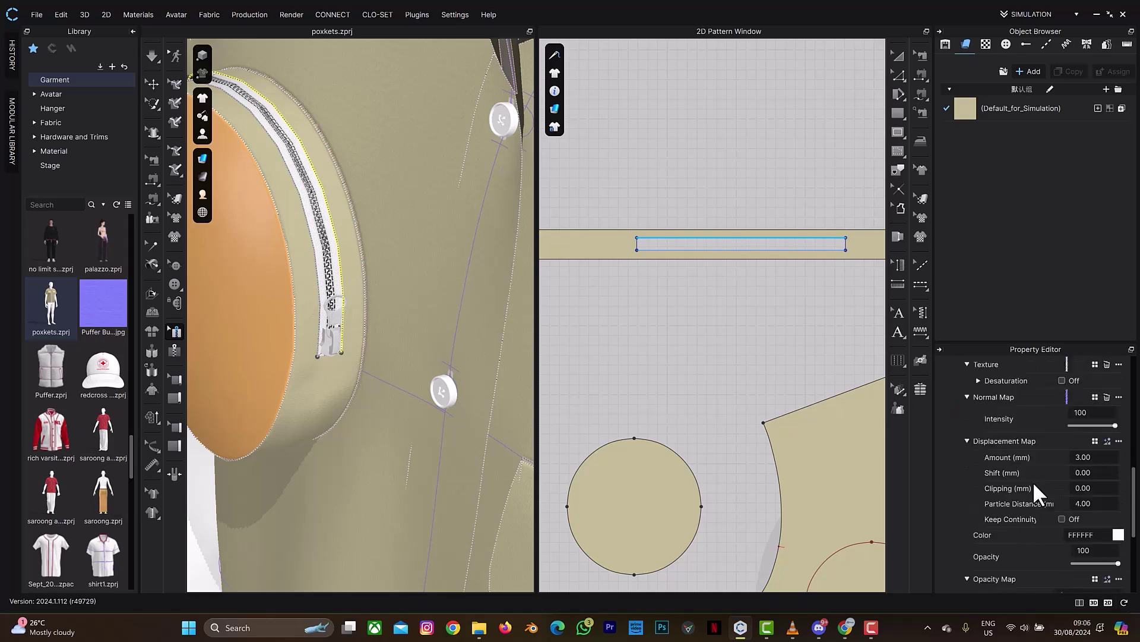
{"action": "scroll", "coordinate": [1039, 466], "scroll_direction": "up", "scroll_amount": 2}
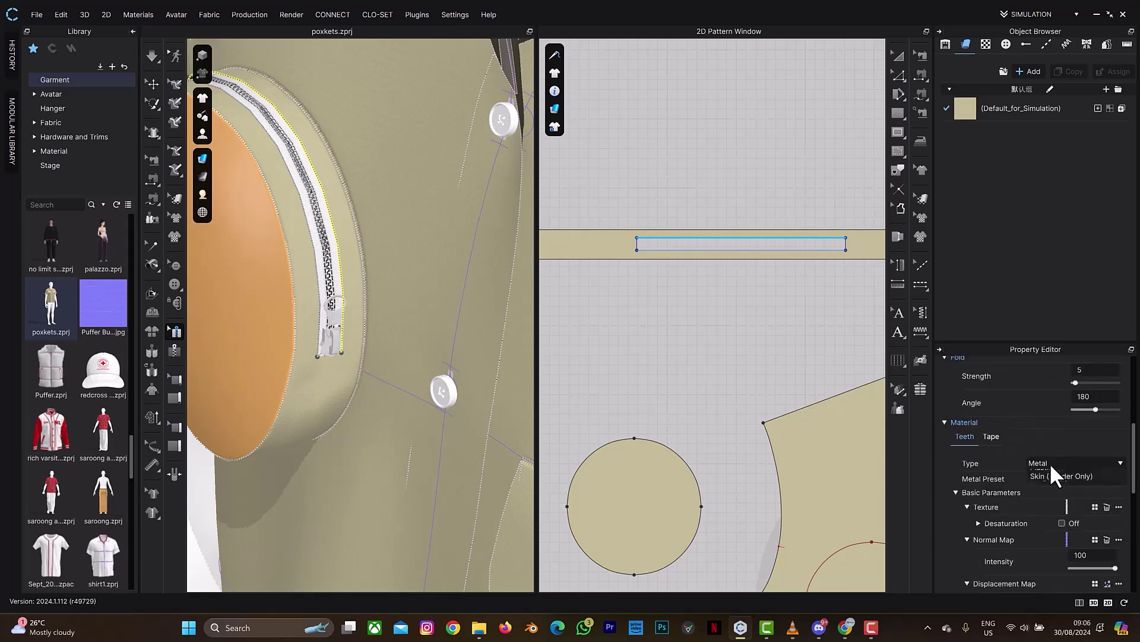
{"action": "left_click", "coordinate": [1051, 470]}
{"action": "left_click", "coordinate": [1005, 417]}
{"action": "scroll", "coordinate": [1004, 415], "scroll_direction": "up", "scroll_amount": 5}
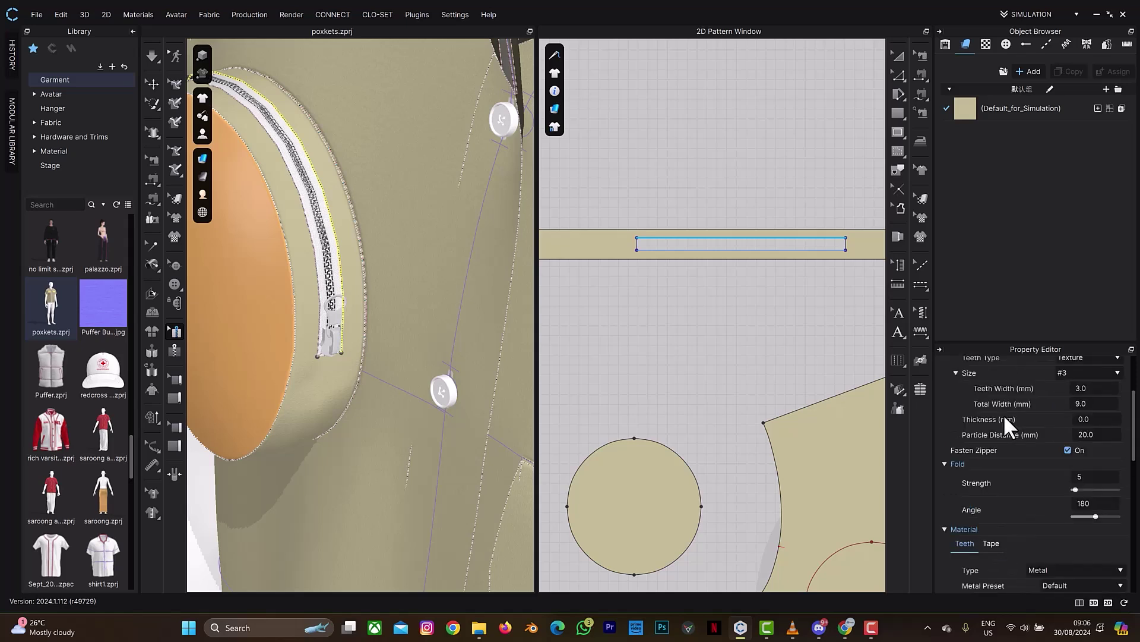
{"action": "left_click", "coordinate": [1075, 413]}
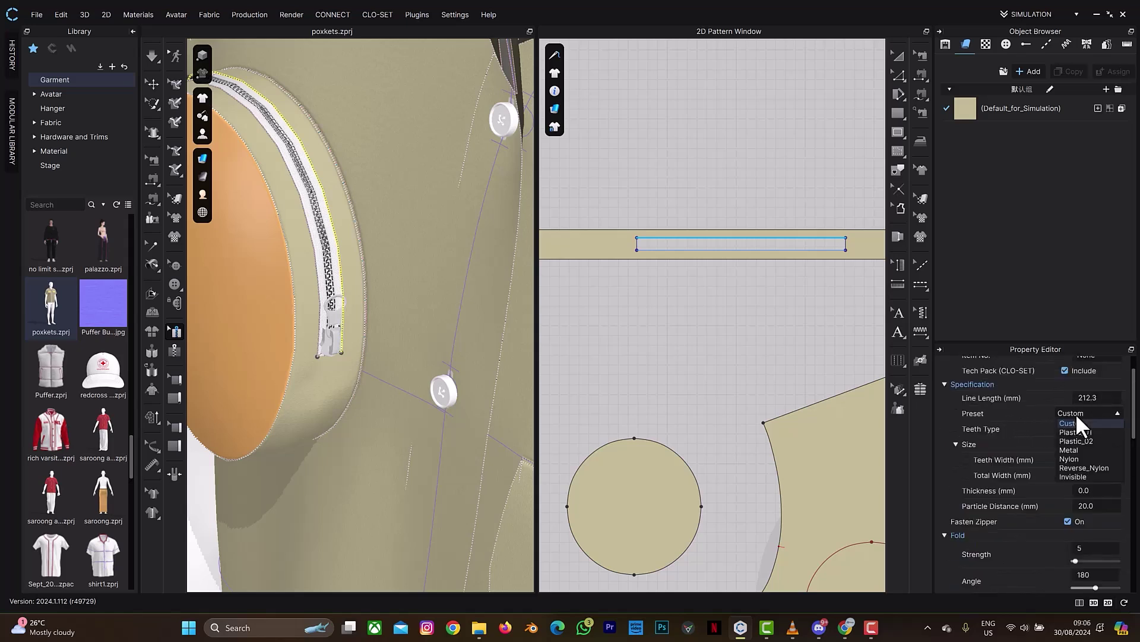
{"action": "left_click", "coordinate": [1080, 438]}
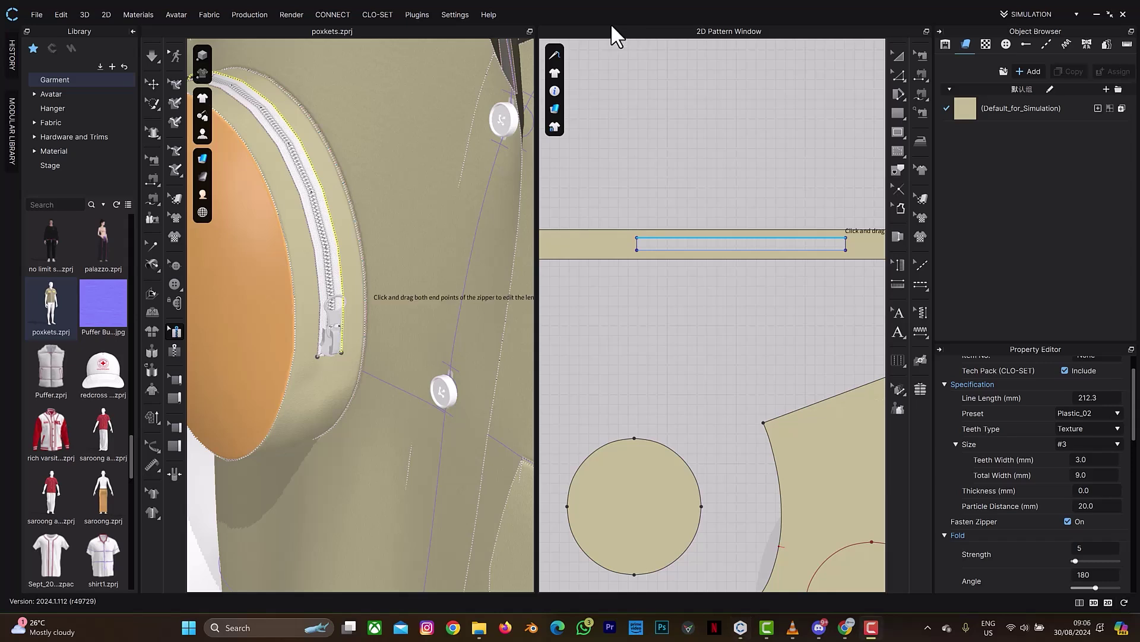
Step: Set the zipper's teeth width to 5 mm and change its preset to Nylon
{"action": "left_click", "coordinate": [1094, 460]}
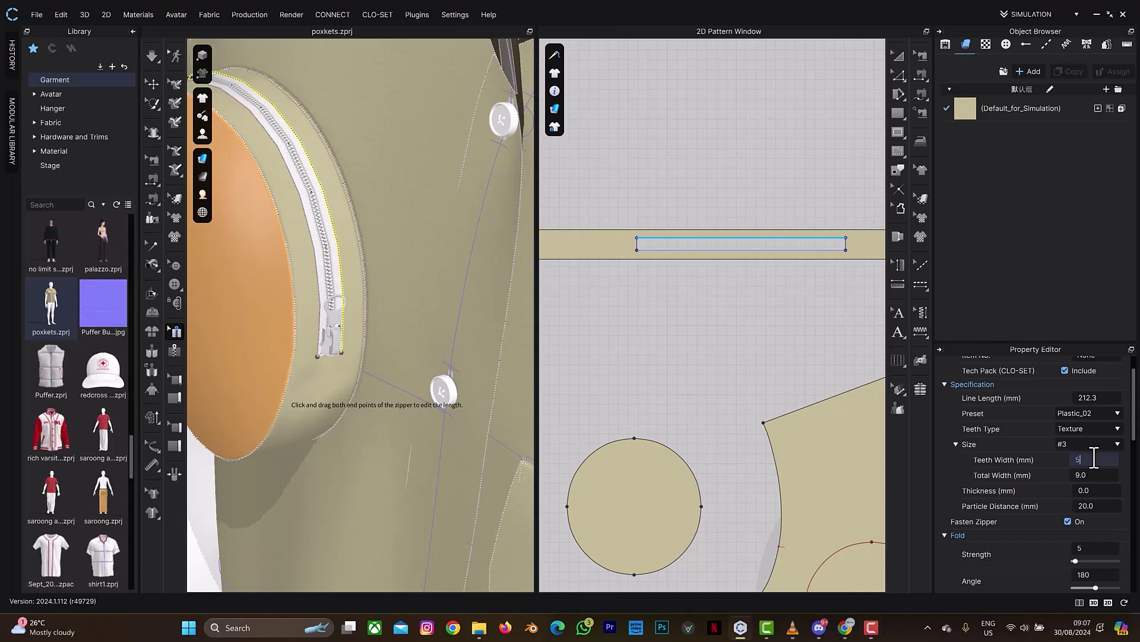
{"action": "type", "text": "5"}
{"action": "key", "text": "Return"}
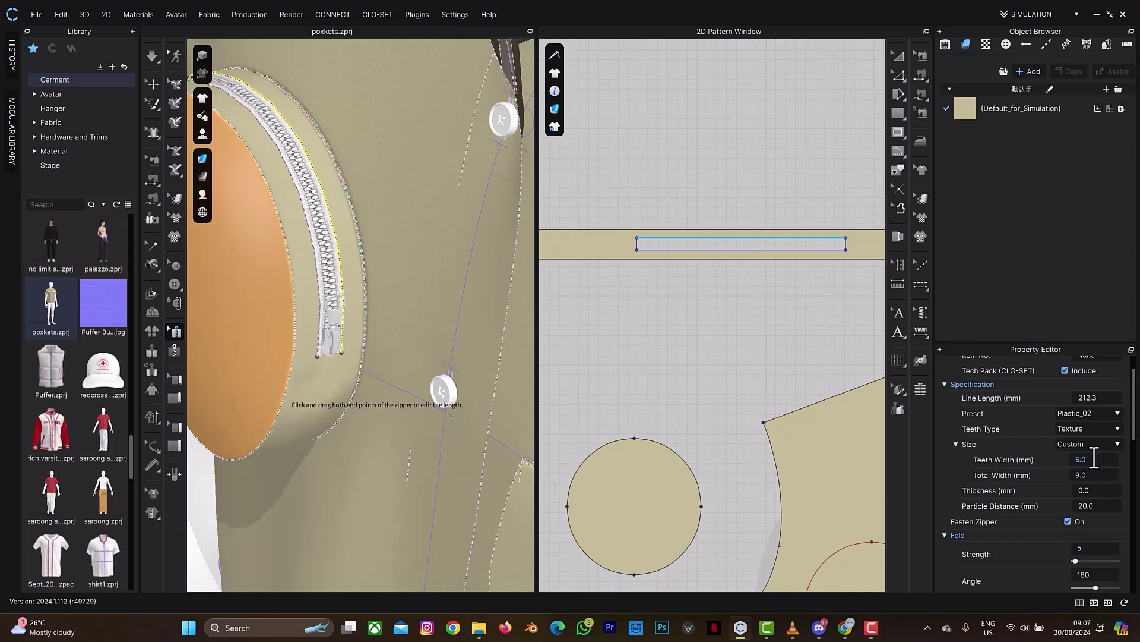
{"action": "left_click", "coordinate": [1111, 412]}
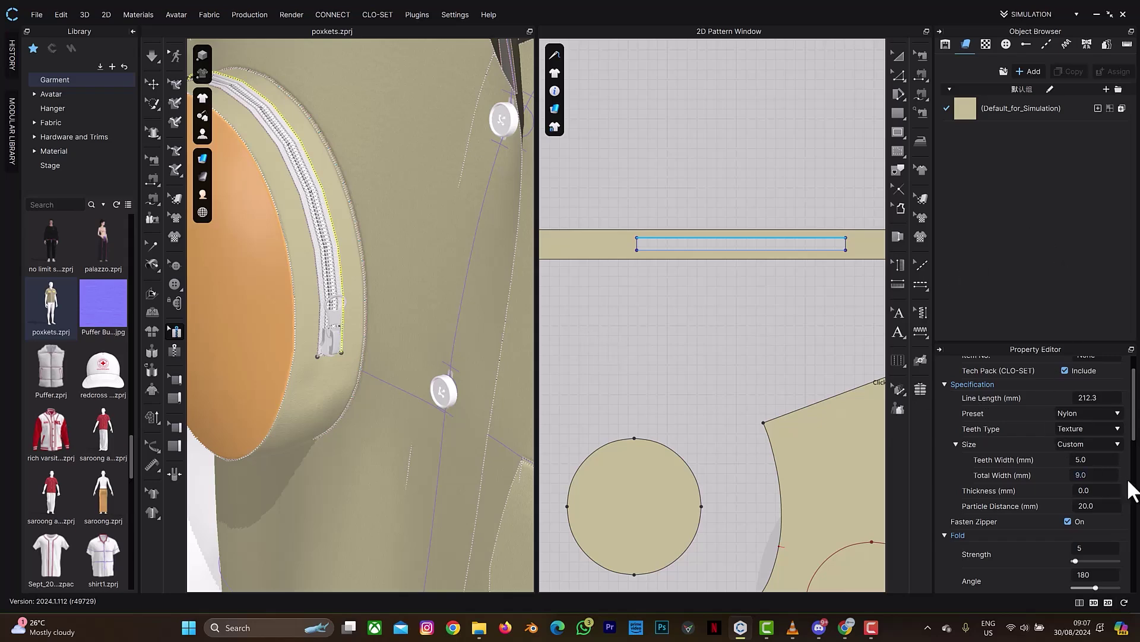
Step: Examine the zippered round pocket from the side, above and front, and the shirt front below it
{"action": "scroll", "coordinate": [354, 292], "scroll_direction": "up", "scroll_amount": 3}
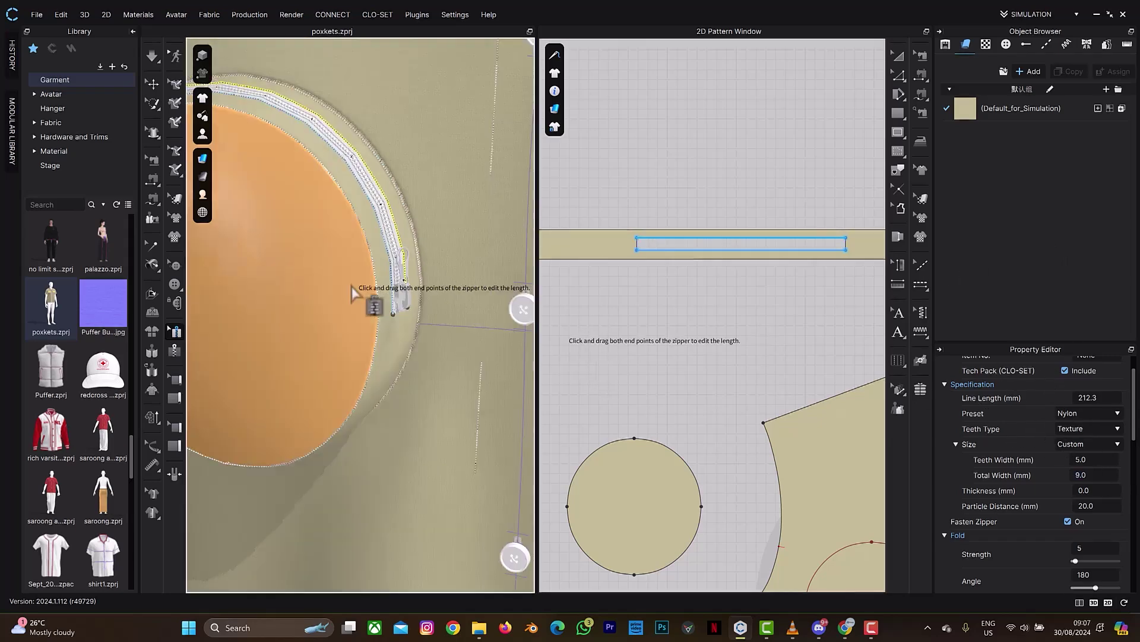
{"action": "scroll", "coordinate": [353, 293], "scroll_direction": "down", "scroll_amount": 5}
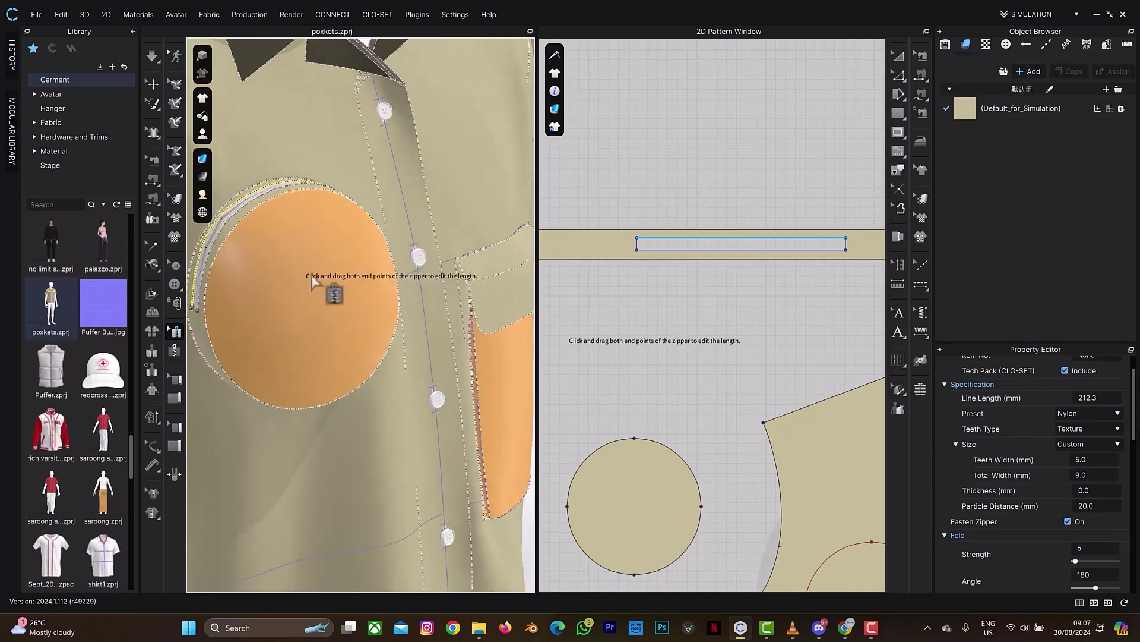
{"action": "right_click_drag", "start_coordinate": [313, 281], "coordinate": [73, 171]}
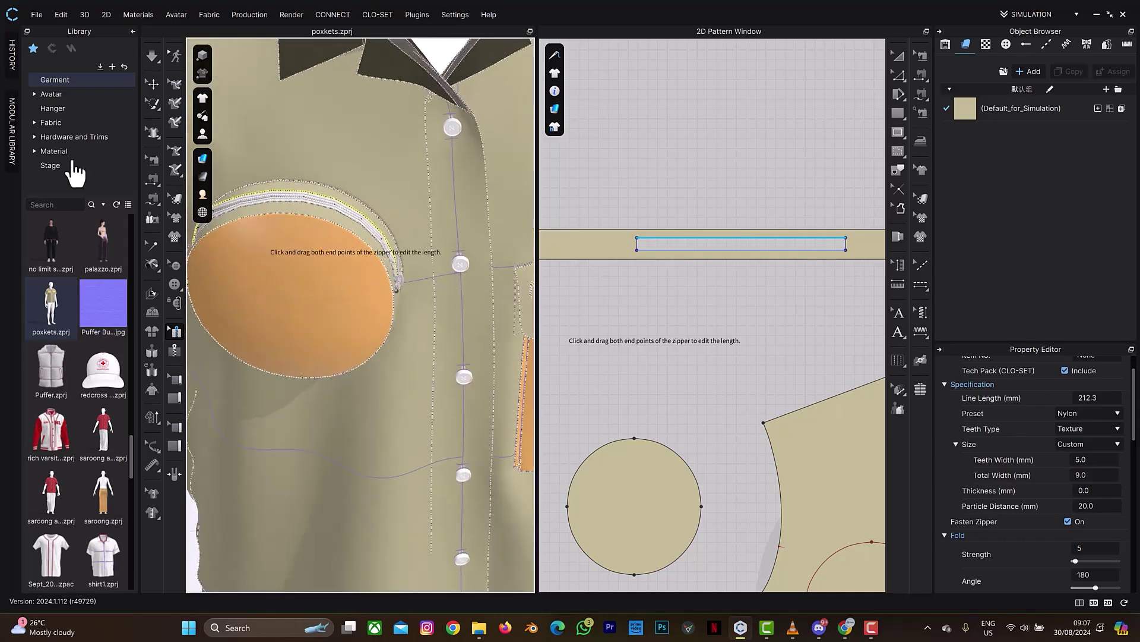
{"action": "left_click", "coordinate": [152, 84]}
{"action": "right_click_drag", "start_coordinate": [356, 285], "coordinate": [331, 344]}
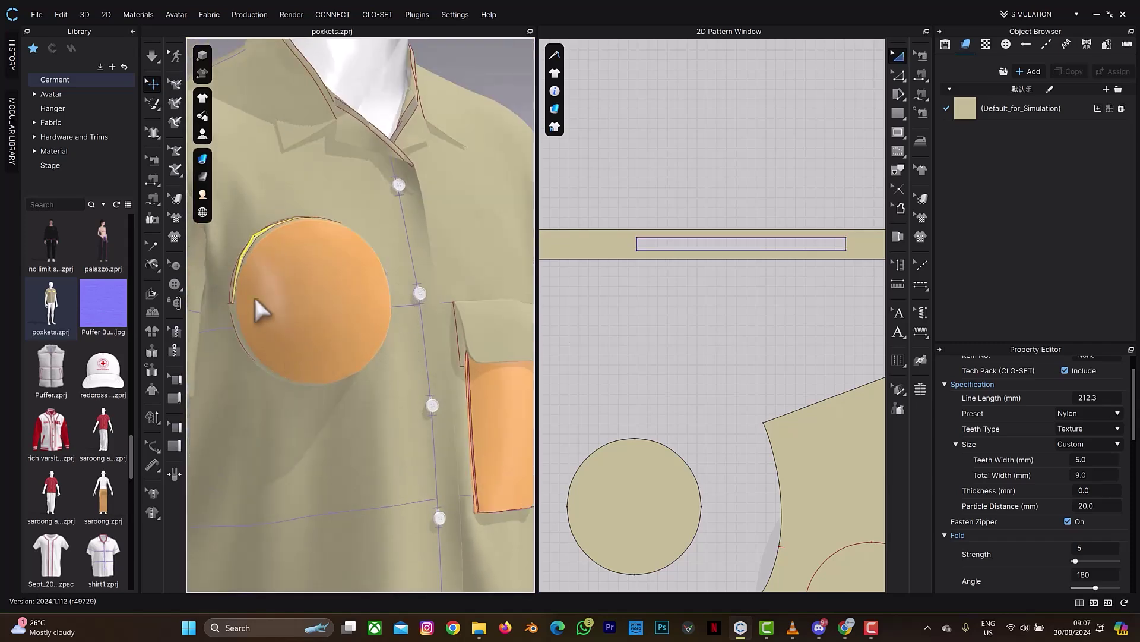
{"action": "right_click_drag", "start_coordinate": [256, 299], "coordinate": [287, 305]}
{"action": "right_click_drag", "start_coordinate": [249, 313], "coordinate": [242, 313]}
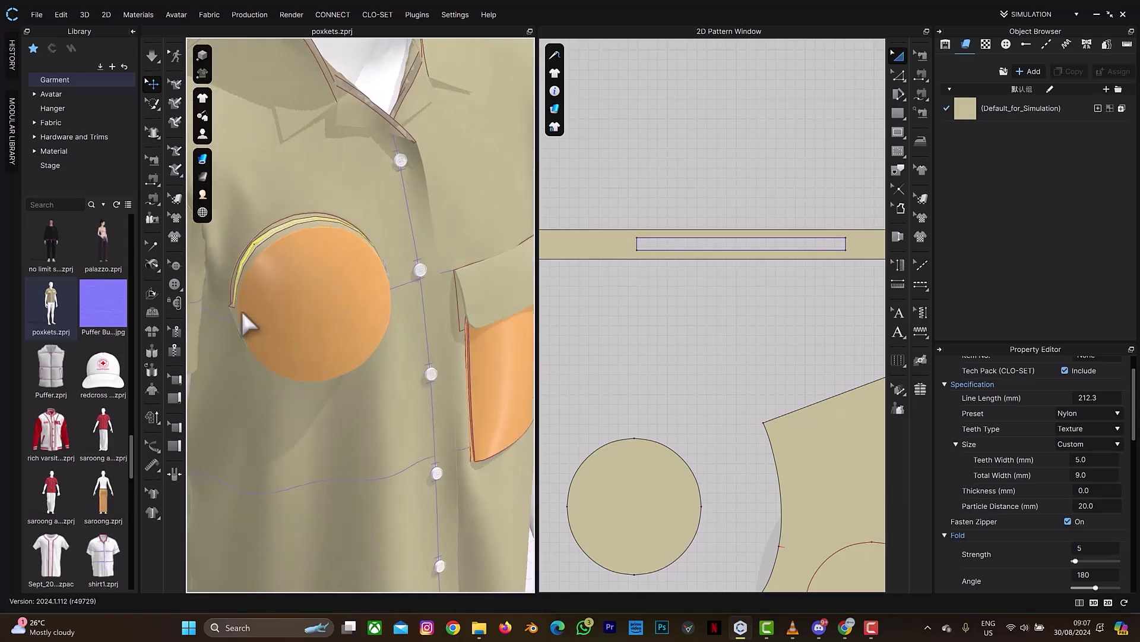
{"action": "right_click_drag", "start_coordinate": [429, 395], "coordinate": [432, 297]}
{"action": "scroll", "coordinate": [432, 296], "scroll_direction": "down", "scroll_amount": 3}
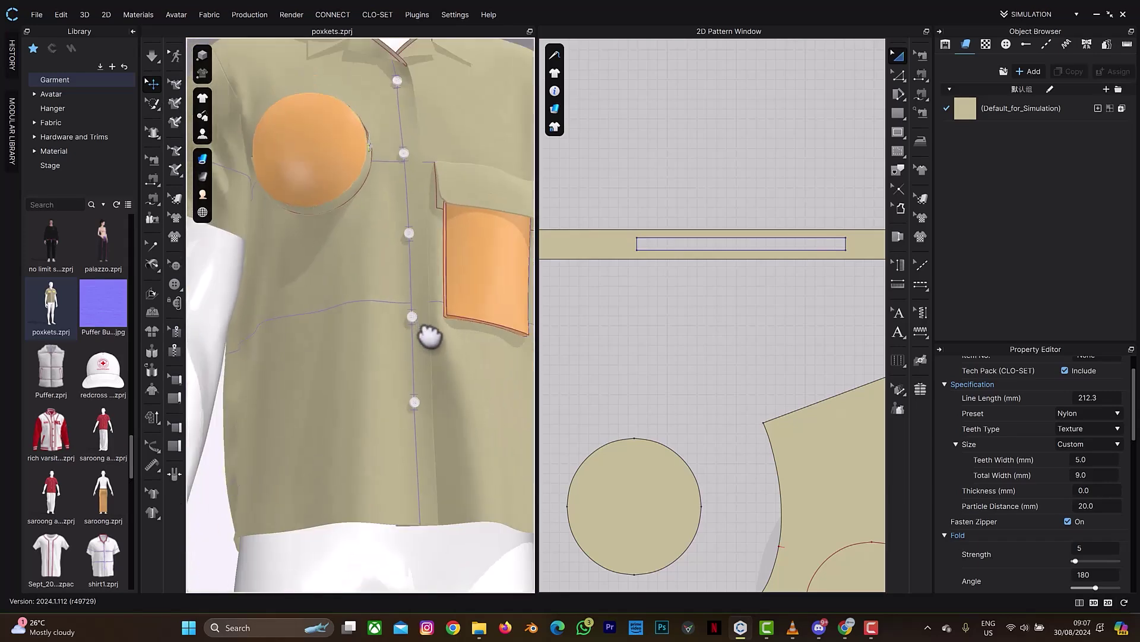
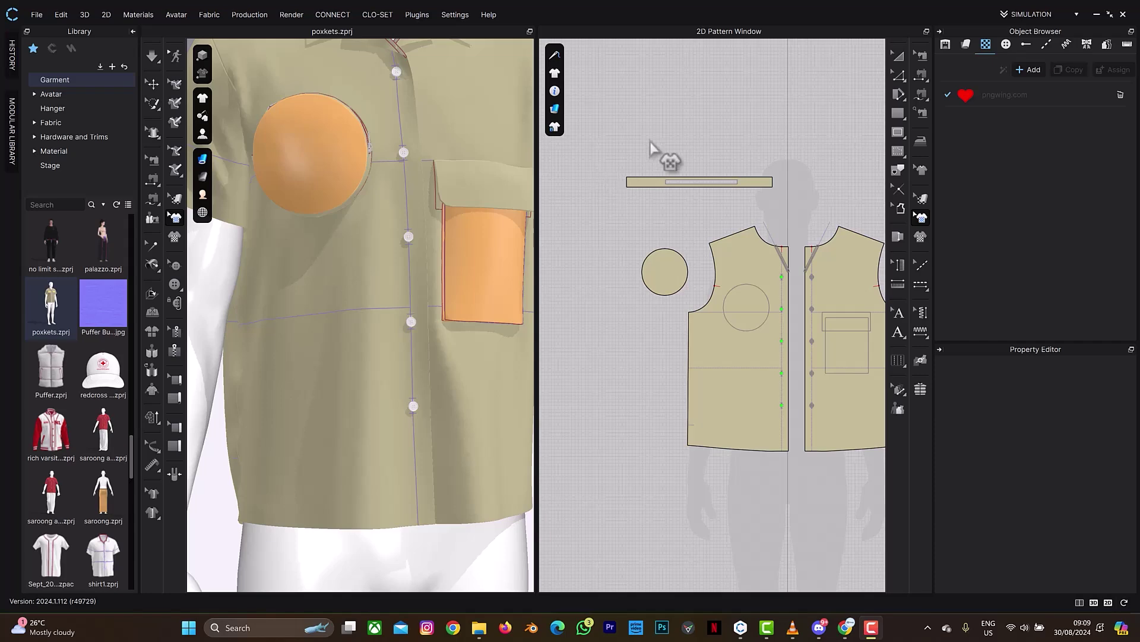
Step: Delete the existing heart graphic from the project and load the pngwing.com image as a new graphic
{"action": "left_click", "coordinate": [1121, 94]}
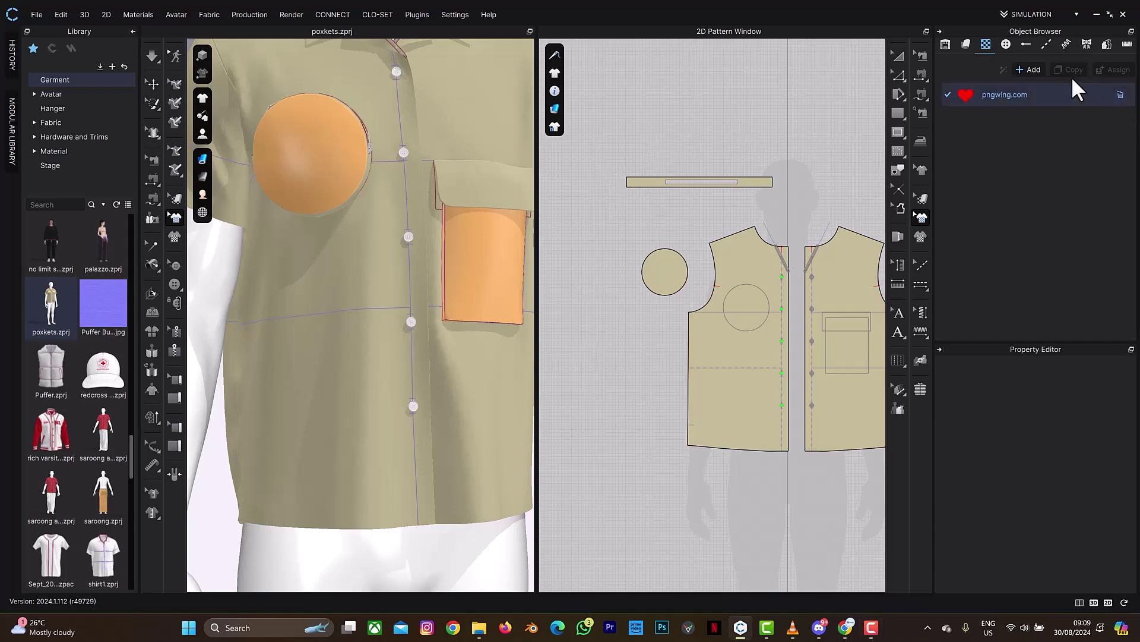
{"action": "left_click", "coordinate": [963, 43]}
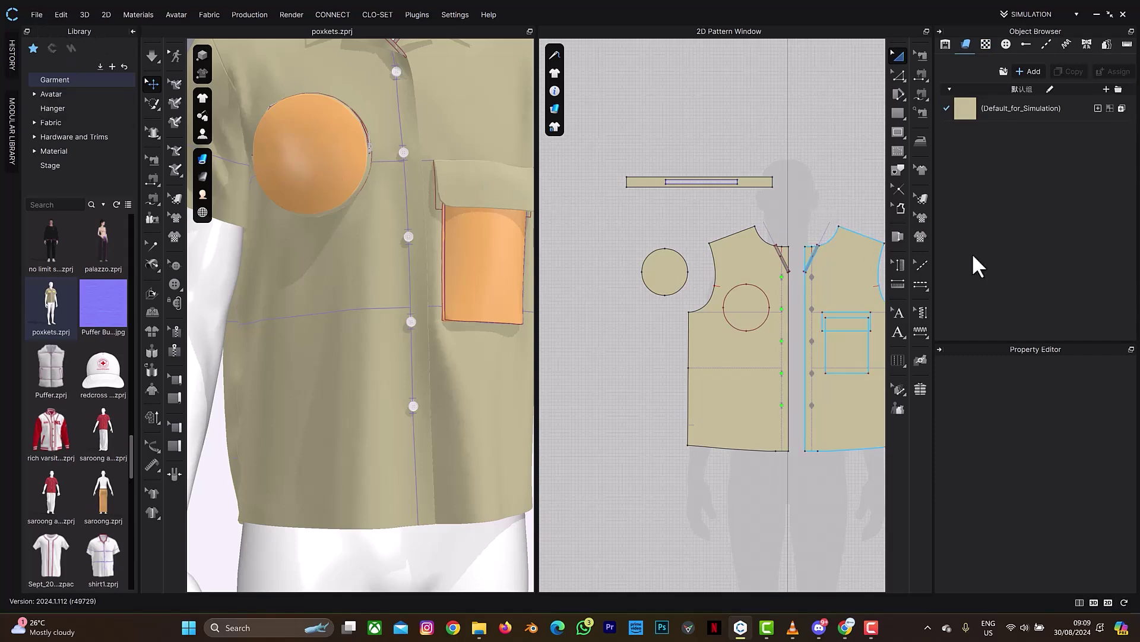
{"action": "left_click", "coordinate": [921, 235]}
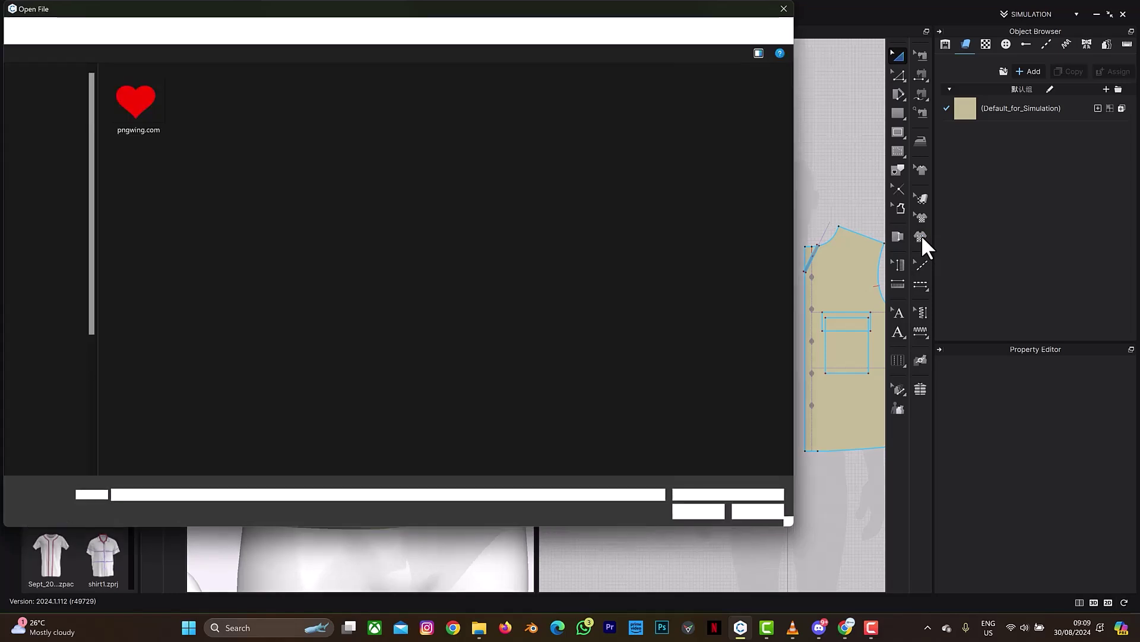
{"action": "left_click", "coordinate": [128, 104]}
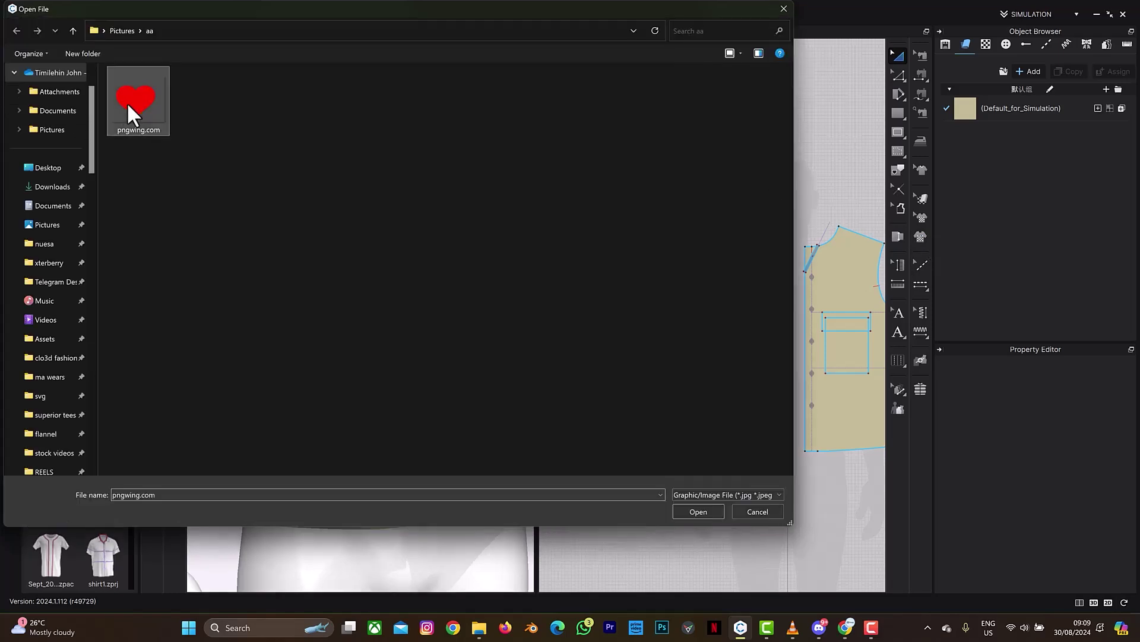
{"action": "left_click", "coordinate": [697, 512]}
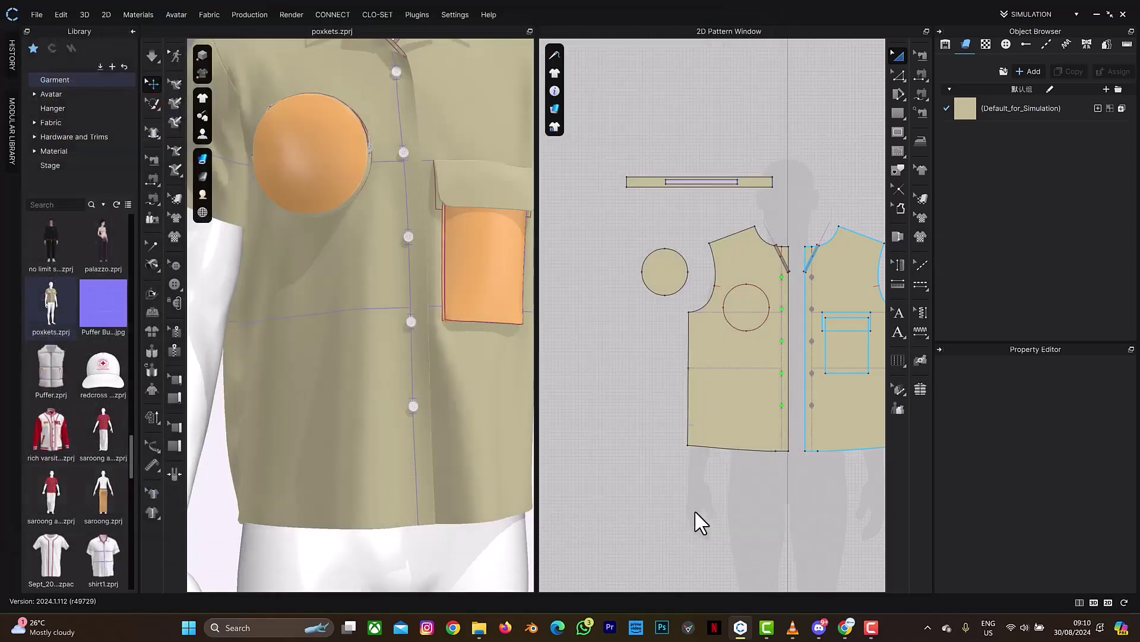
Step: Place the heart graphic on the front panel below the round pocket outline with a width of 200 mm
{"action": "scroll", "coordinate": [737, 385], "scroll_direction": "up", "scroll_amount": 2}
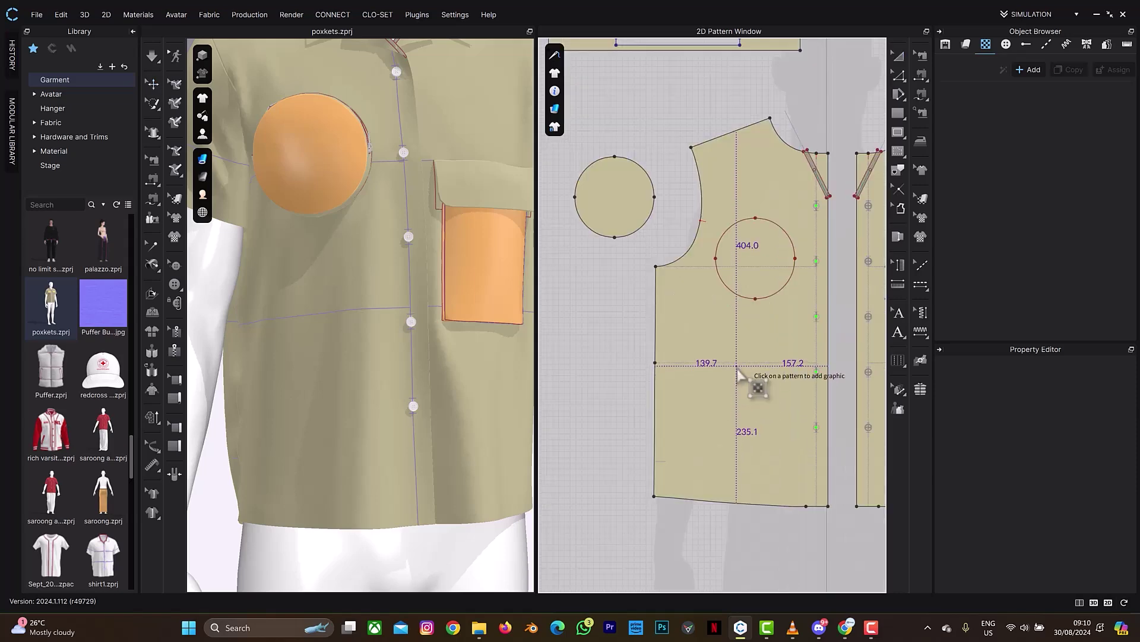
{"action": "left_click", "coordinate": [738, 376]}
{"action": "type", "text": "1"}
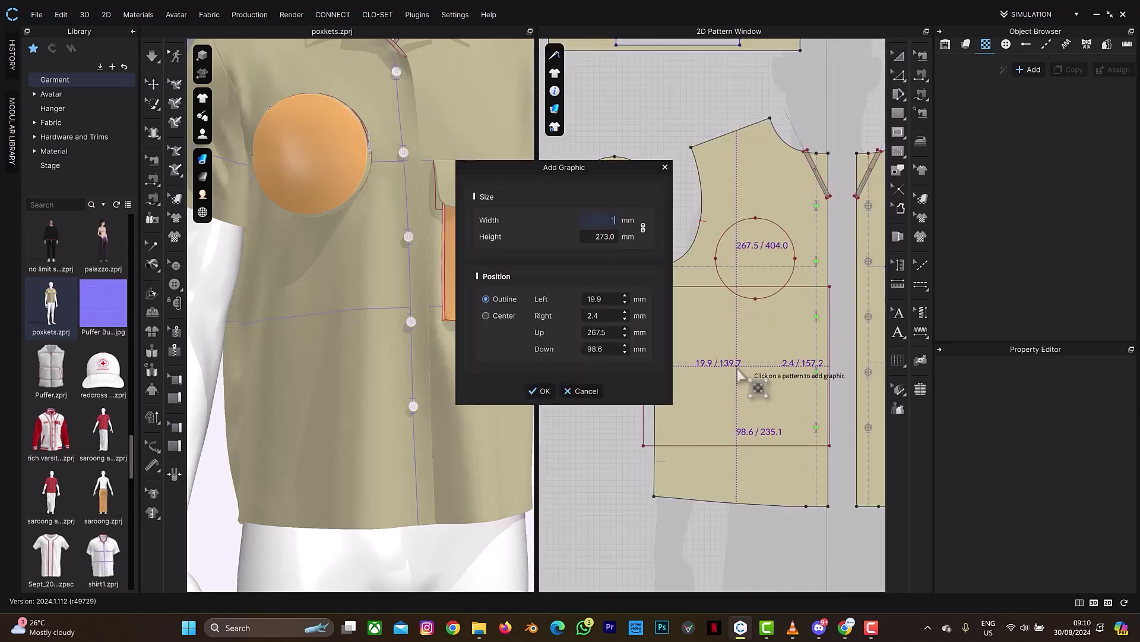
{"action": "type", "text": "80"}
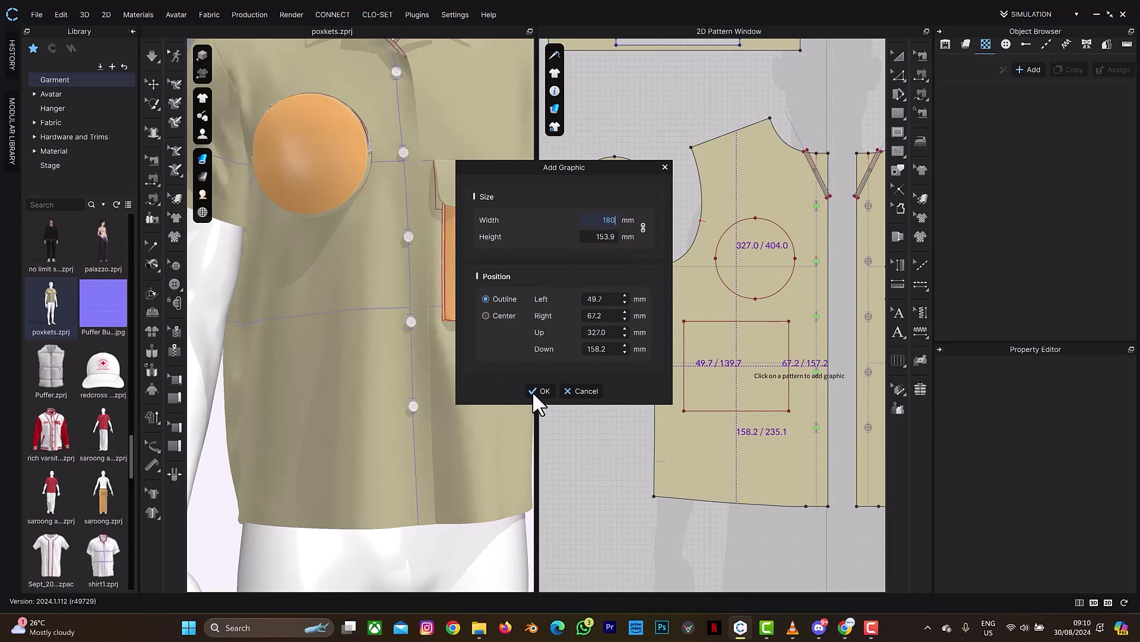
{"action": "key", "text": "BackSpace"}
{"action": "type", "text": "200"}
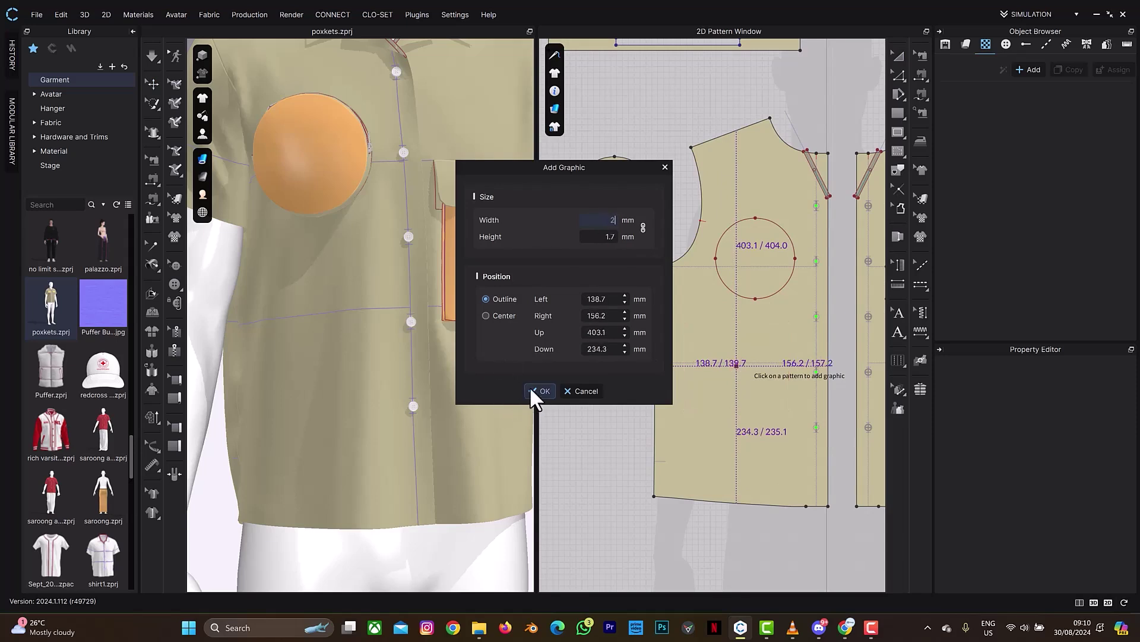
{"action": "left_click", "coordinate": [541, 391]}
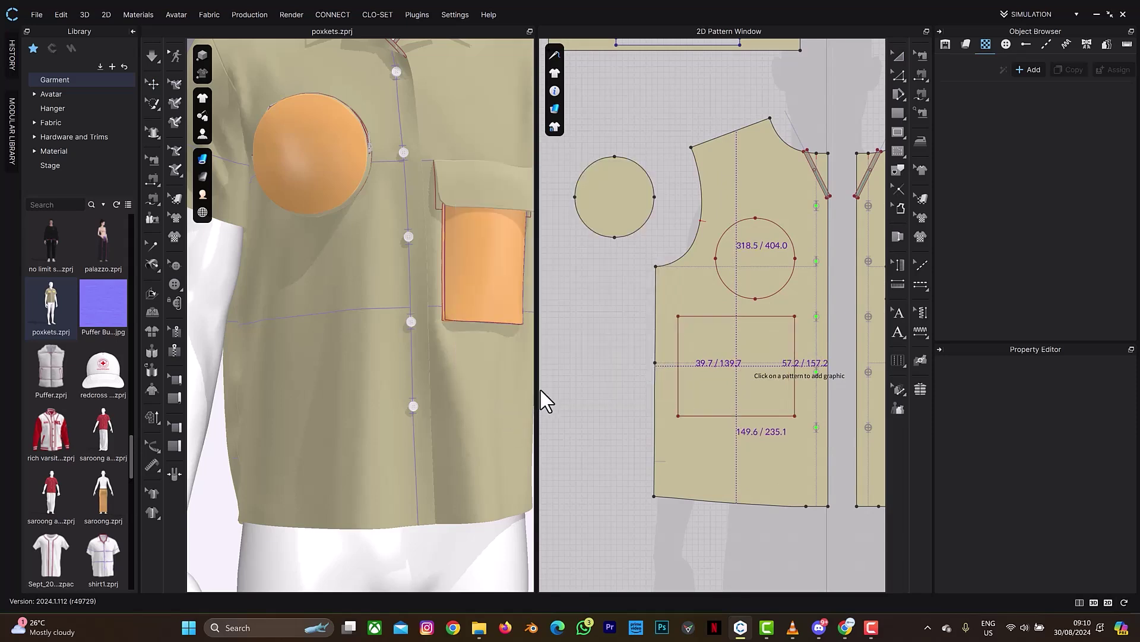
Step: Shift the heart graphic slightly on the front panel and trace it as an internal shape
{"action": "mouse_move", "coordinate": [746, 382]}
{"action": "left_mouse_down"}
{"action": "mouse_move", "coordinate": [764, 398]}
{"action": "mouse_move", "coordinate": [740, 379]}
{"action": "left_mouse_up"}
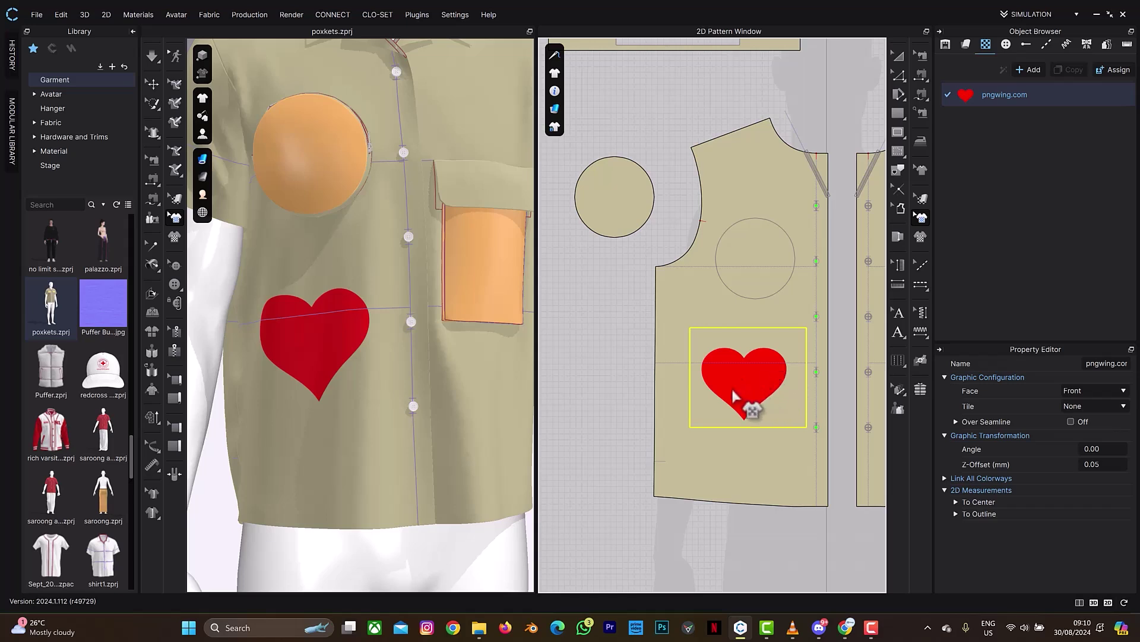
{"action": "right_click", "coordinate": [732, 388]}
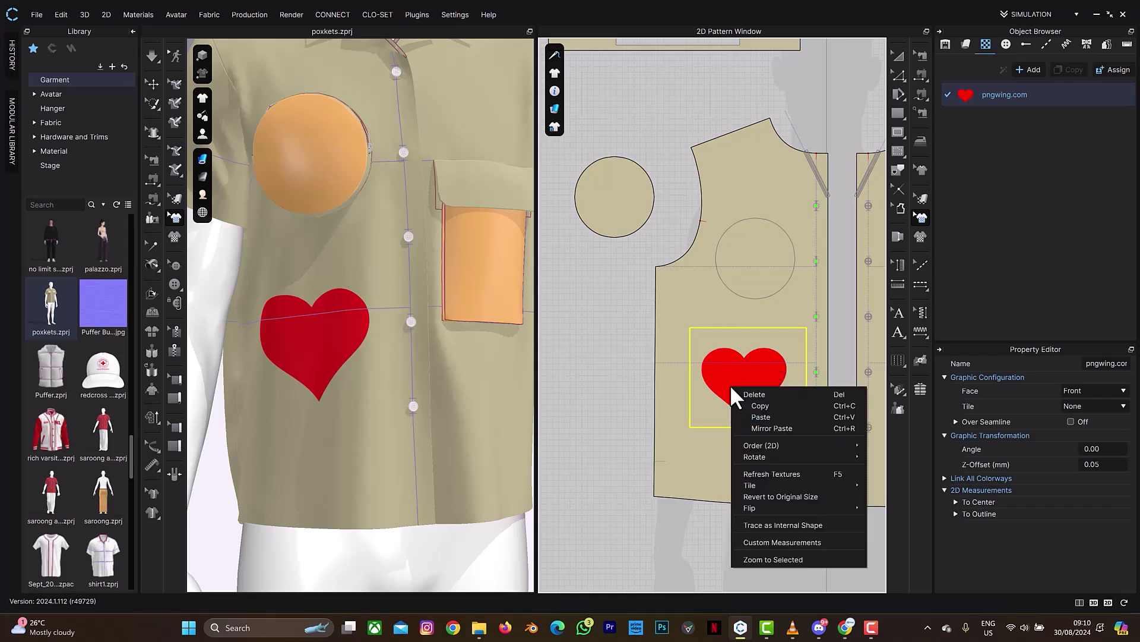
{"action": "left_click", "coordinate": [800, 525]}
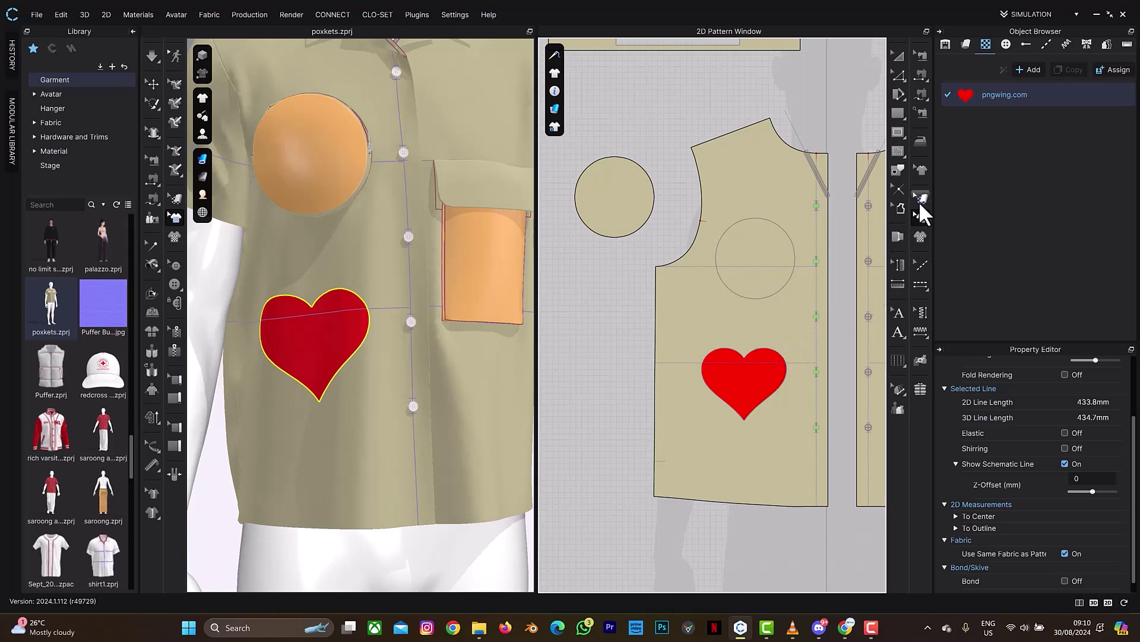
Step: Delete the heart graphic from the front panel and check the points of the traced heart outline
{"action": "left_click", "coordinate": [921, 216]}
{"action": "left_click", "coordinate": [749, 380]}
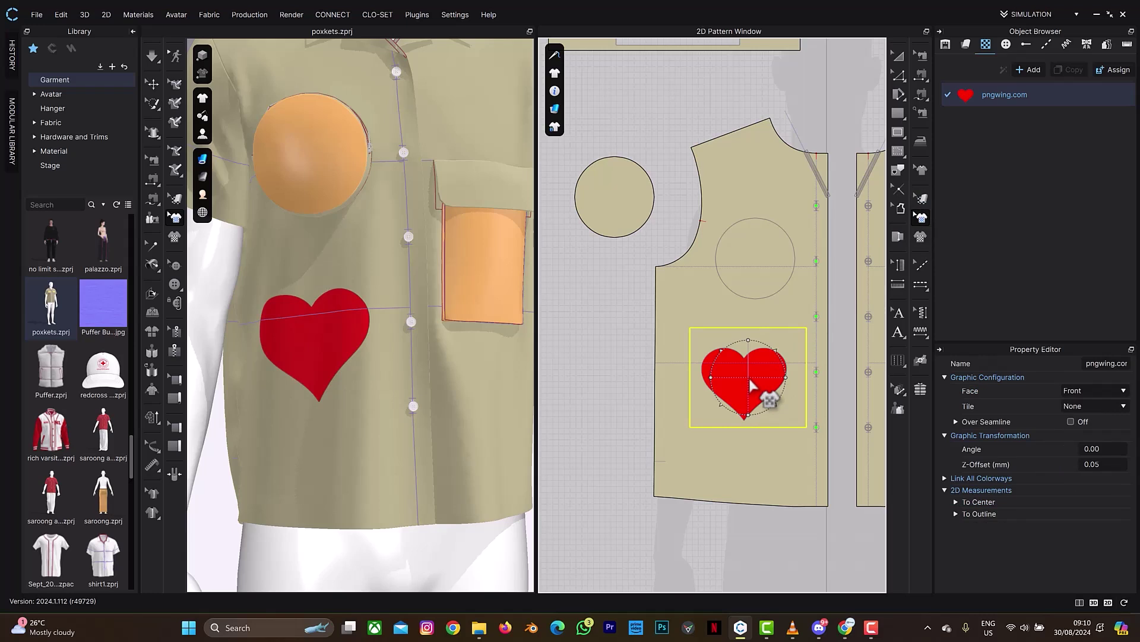
{"action": "key", "text": "Delete"}
{"action": "scroll", "coordinate": [762, 389], "scroll_direction": "up", "scroll_amount": 8}
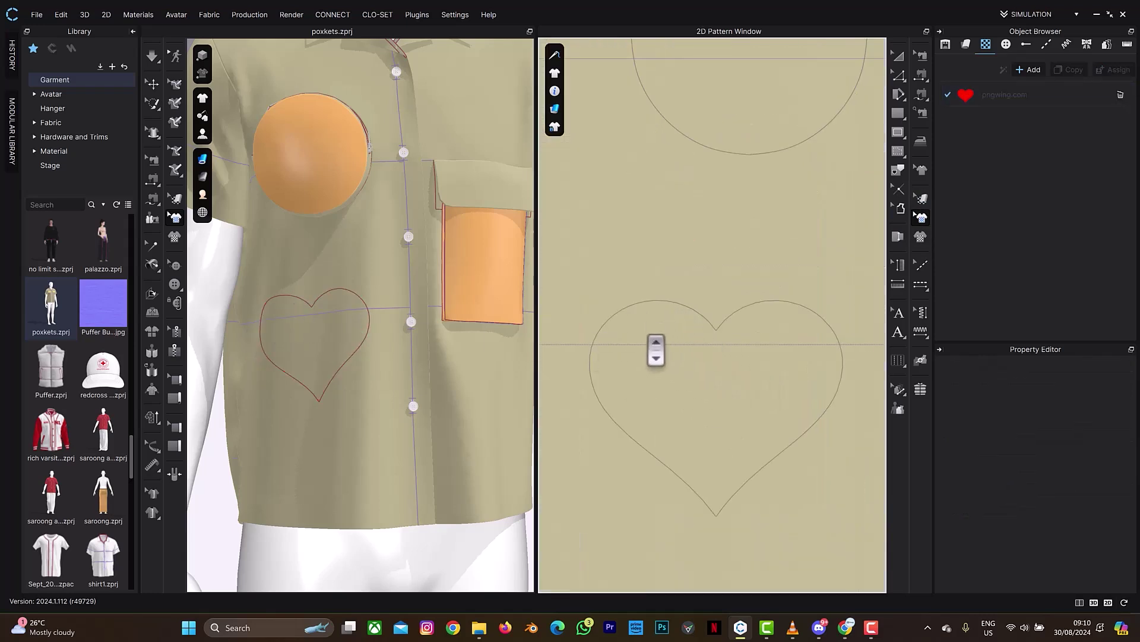
{"action": "key", "text": "z"}
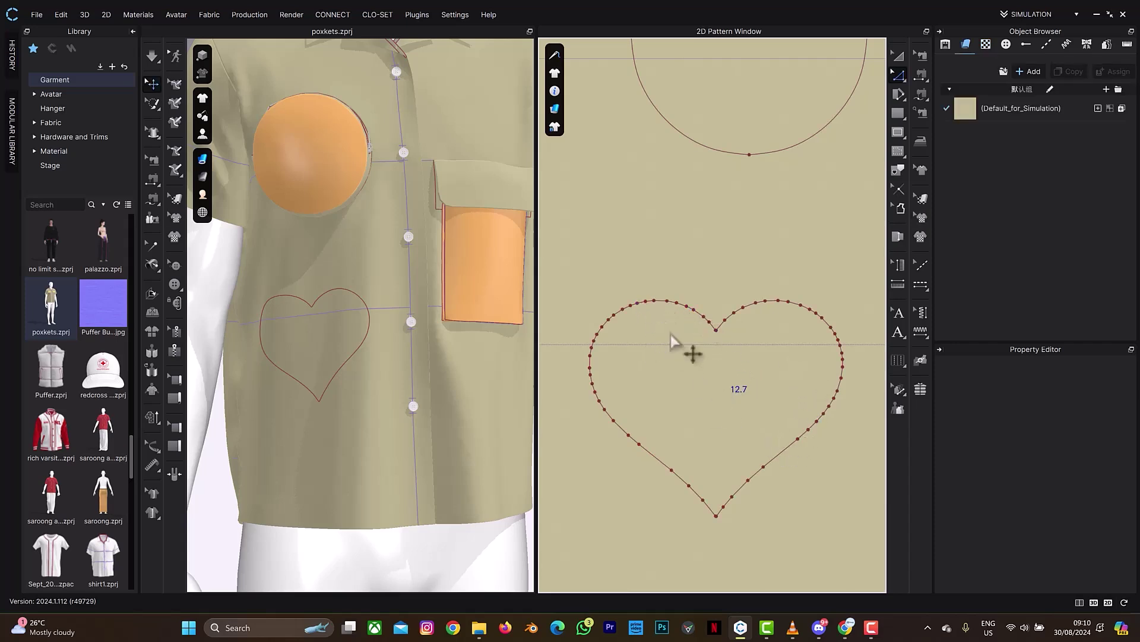
{"action": "scroll", "coordinate": [796, 308], "scroll_direction": "down", "scroll_amount": 3}
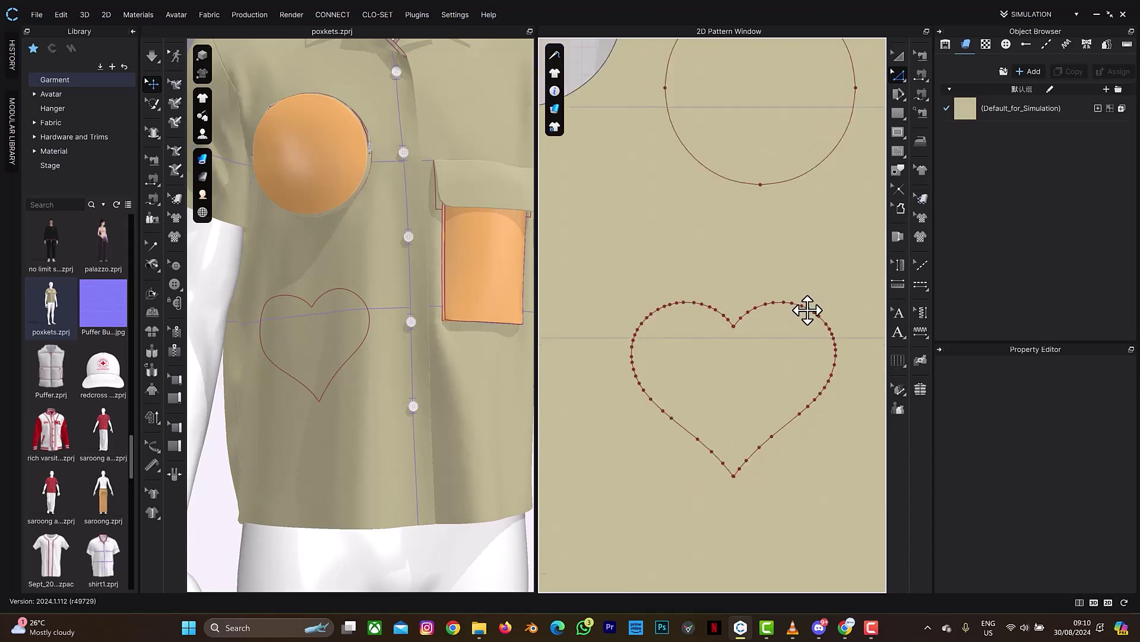
Step: Clone the traced heart outline as a separate pattern piece and place it beside the front panel, below the round piece
{"action": "key", "text": "a"}
{"action": "left_click", "coordinate": [696, 312]}
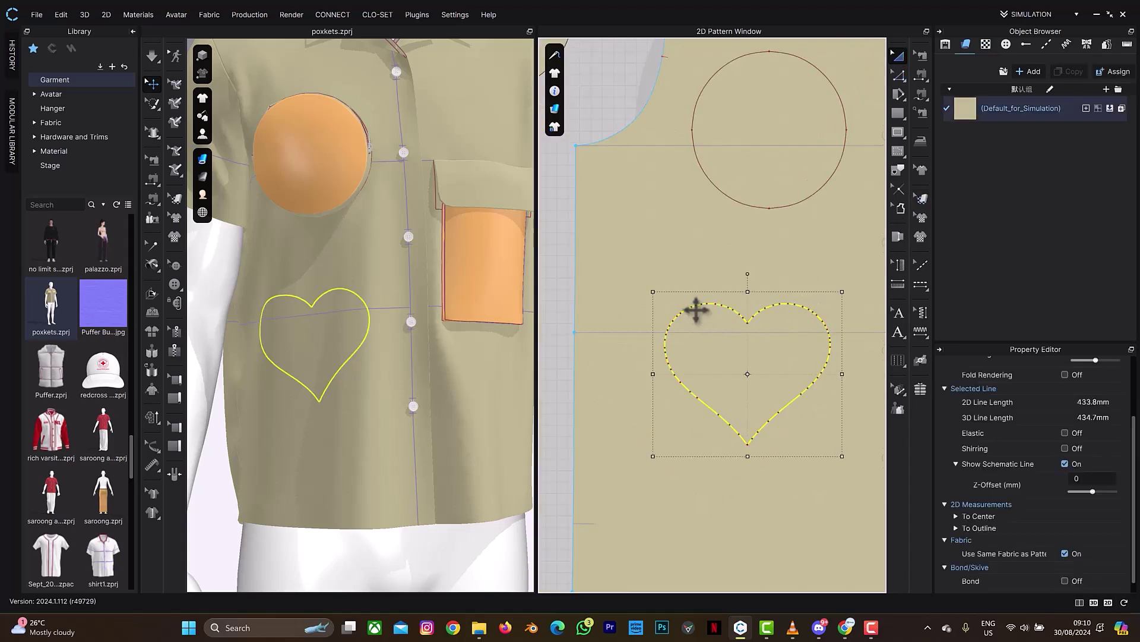
{"action": "scroll", "coordinate": [698, 313], "scroll_direction": "down", "scroll_amount": 2}
{"action": "scroll", "coordinate": [698, 313], "scroll_direction": "down", "scroll_amount": 3}
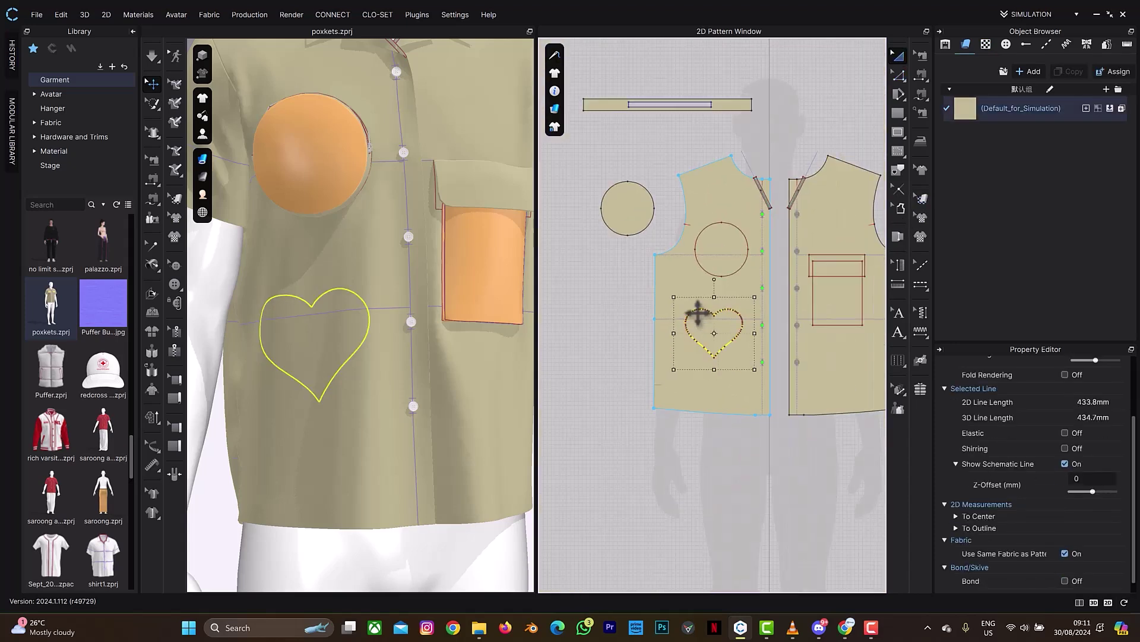
{"action": "right_click", "coordinate": [698, 313]}
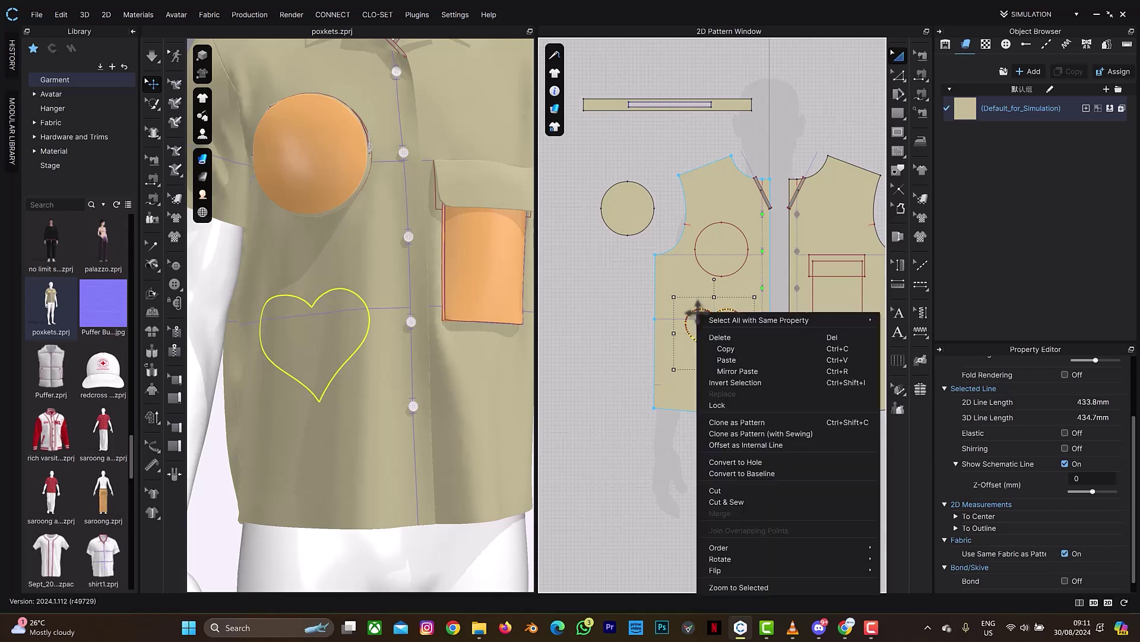
{"action": "left_click", "coordinate": [775, 419]}
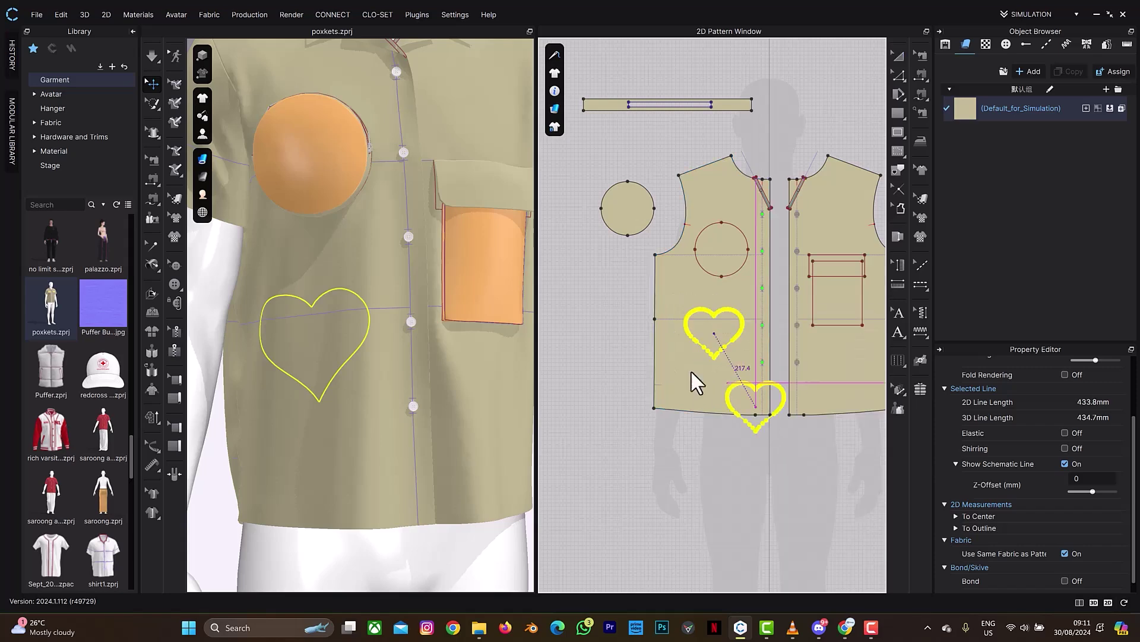
{"action": "left_click", "coordinate": [593, 315]}
{"action": "scroll", "coordinate": [601, 315], "scroll_direction": "up", "scroll_amount": 3}
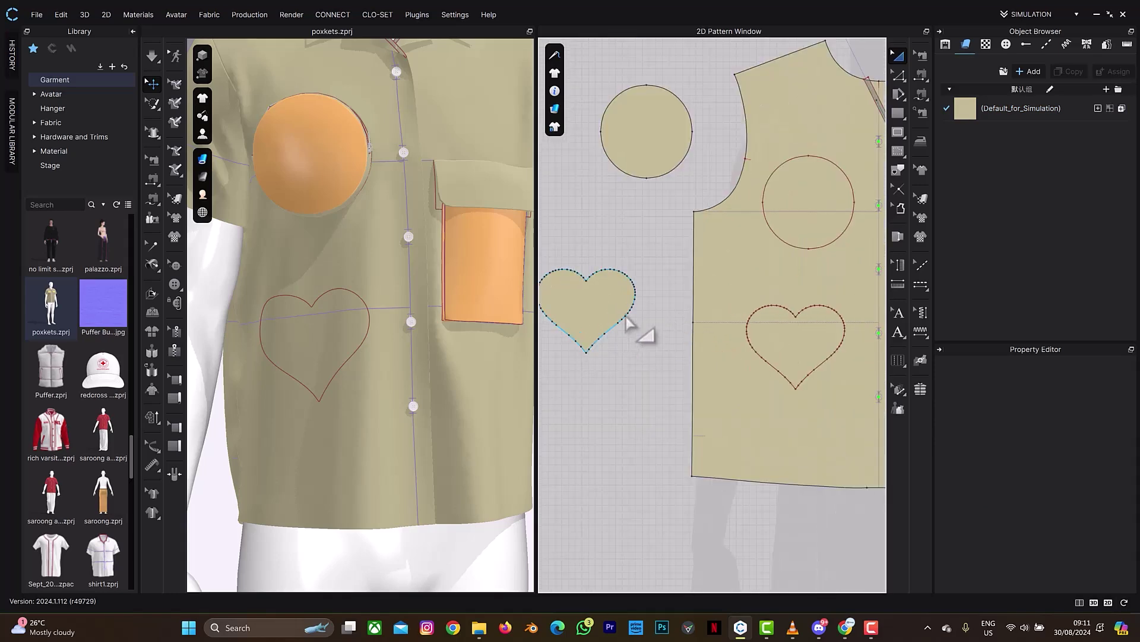
Step: Move the heart piece on the avatar to just in front of the traced heart on the shirt front
{"action": "scroll", "coordinate": [316, 321], "scroll_direction": "down", "scroll_amount": 5}
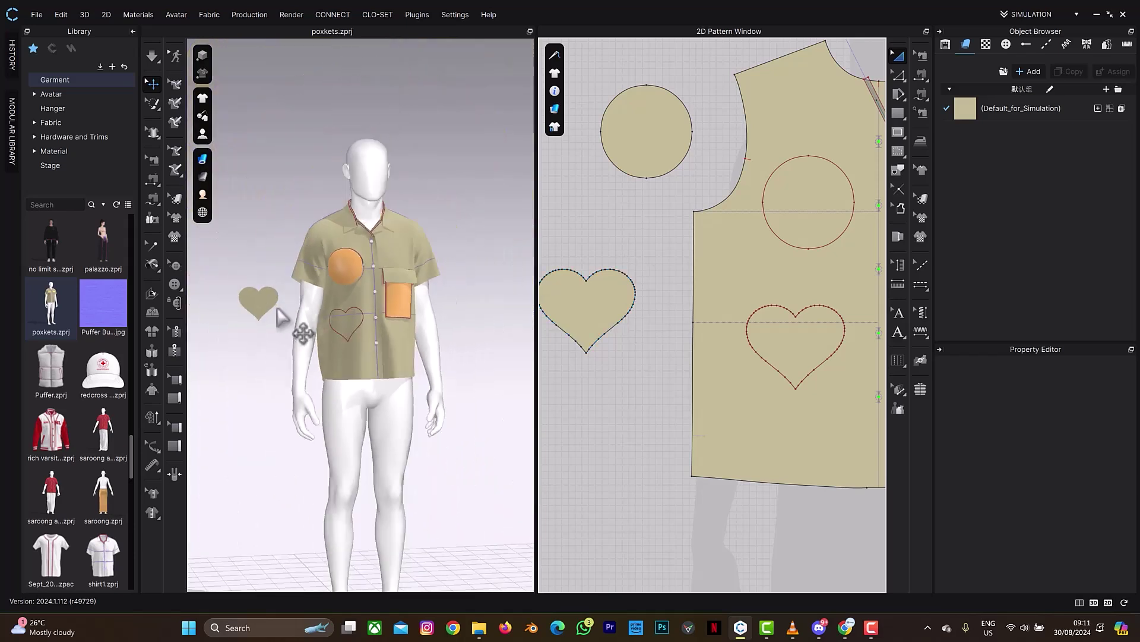
{"action": "left_click", "coordinate": [265, 306]}
{"action": "right_click_drag", "start_coordinate": [288, 298], "coordinate": [292, 298]}
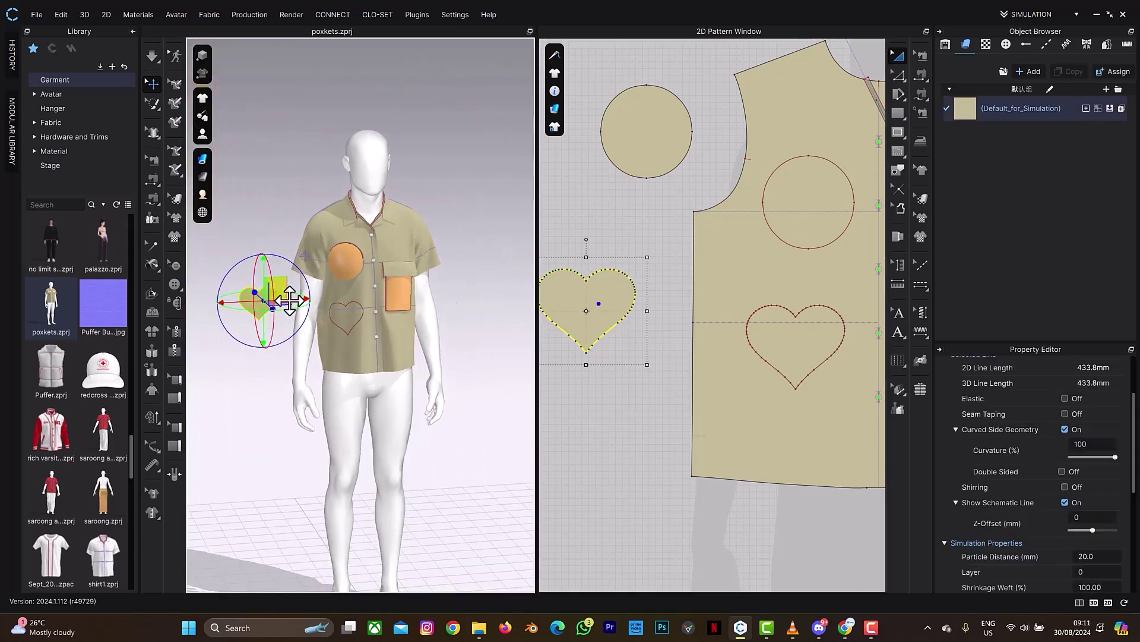
{"action": "left_click_drag", "start_coordinate": [291, 298], "coordinate": [353, 281]}
{"action": "right_click_drag", "start_coordinate": [354, 281], "coordinate": [356, 321]}
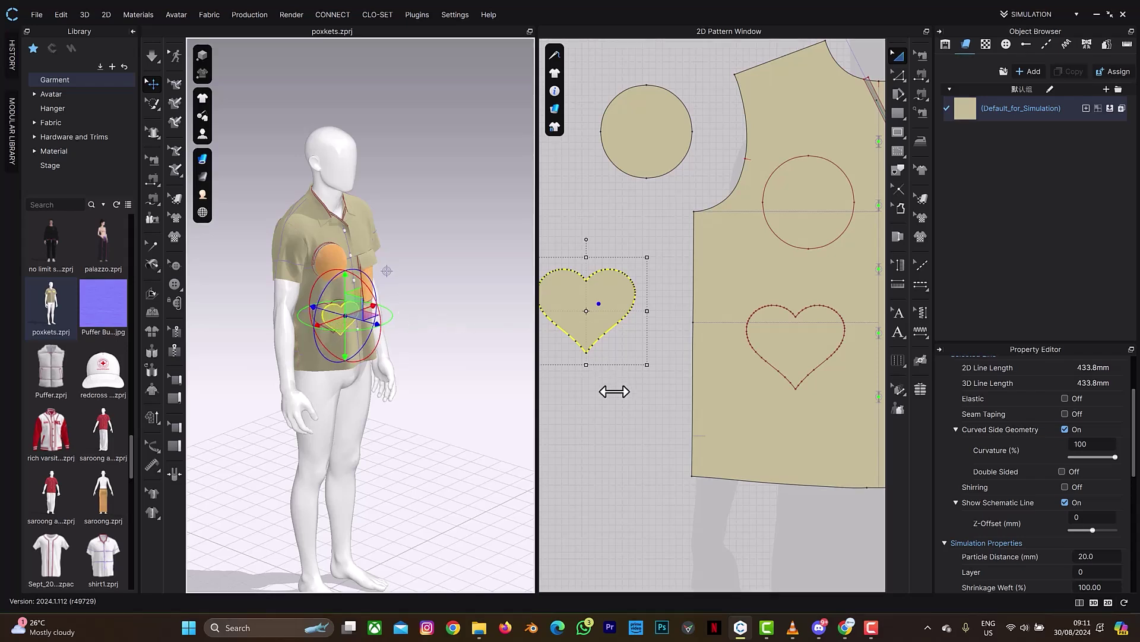
Step: Select the heart outline on the front panel and turn on the line length display in the 2D view
{"action": "scroll", "coordinate": [614, 391], "scroll_direction": "down", "scroll_amount": 3}
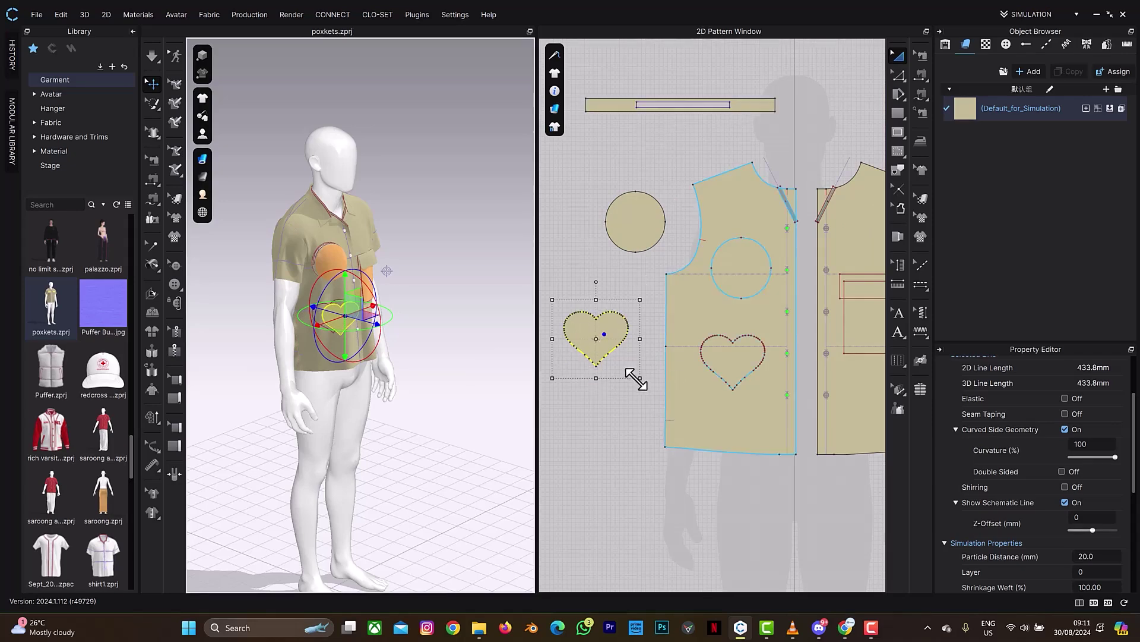
{"action": "scroll", "coordinate": [743, 367], "scroll_direction": "up", "scroll_amount": 4}
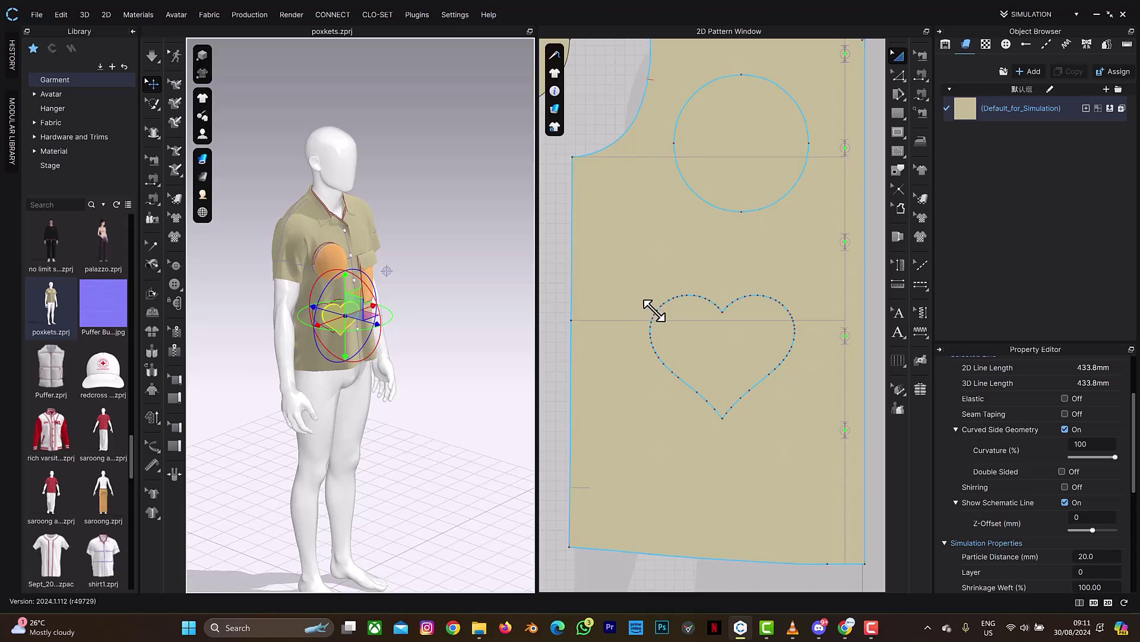
{"action": "left_click", "coordinate": [658, 313]}
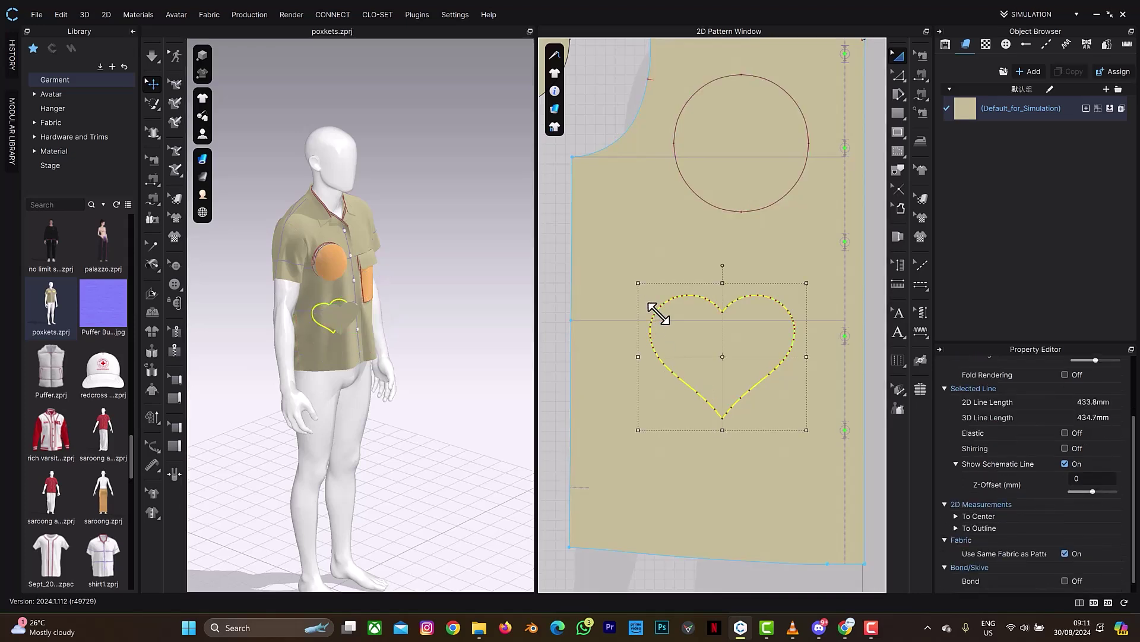
{"action": "mouse_move", "coordinate": [554, 94]}
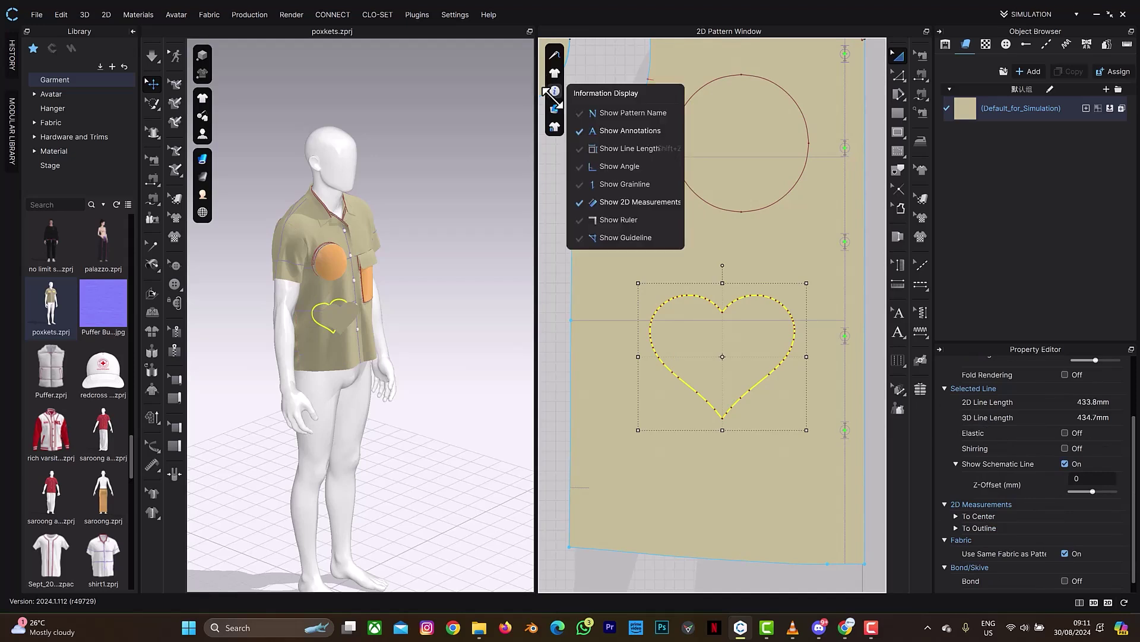
{"action": "left_click", "coordinate": [580, 151]}
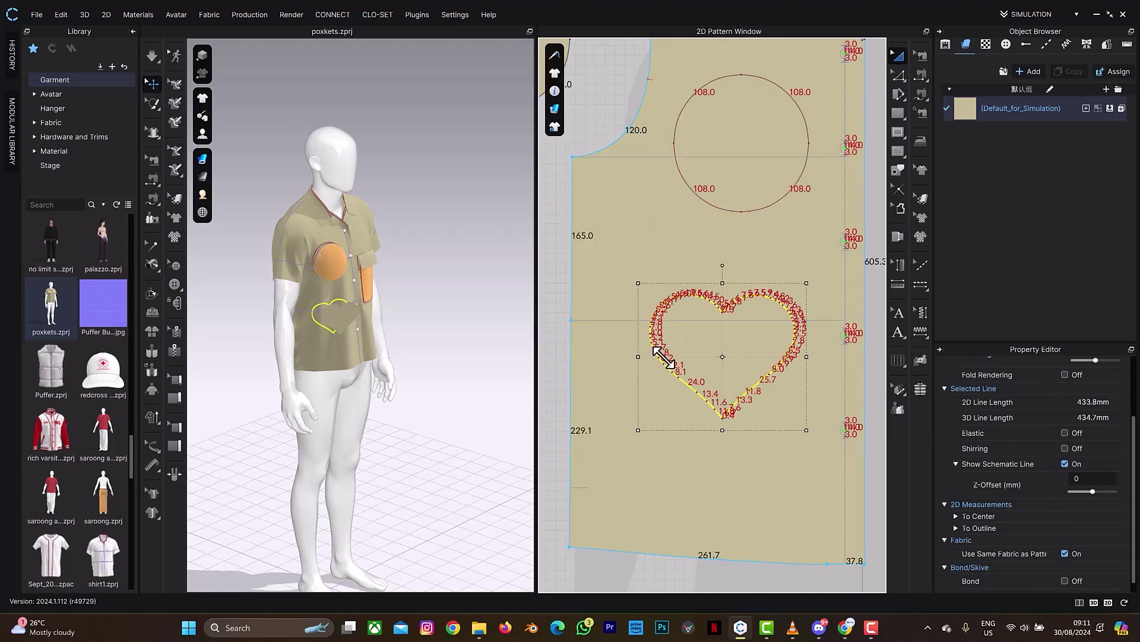
Step: Examine the total length and the individual segment lengths of the heart outline on the front panel
{"action": "scroll", "coordinate": [657, 357], "scroll_direction": "up", "scroll_amount": 3}
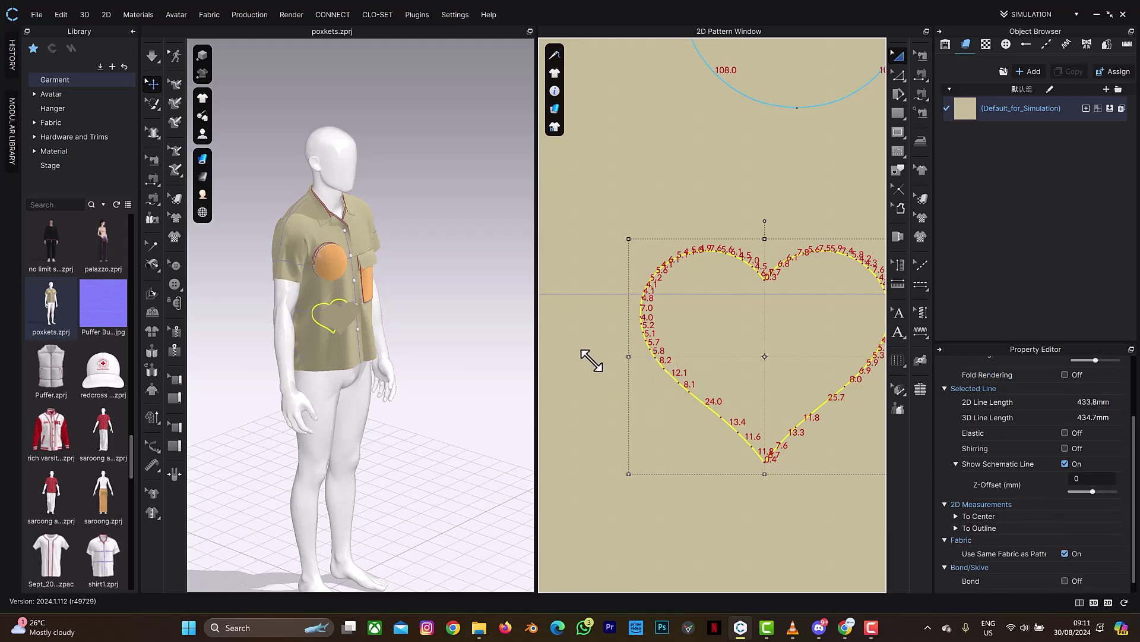
{"action": "left_click", "coordinate": [591, 361]}
{"action": "left_click", "coordinate": [657, 360]}
{"action": "scroll", "coordinate": [741, 471], "scroll_direction": "down", "scroll_amount": 5}
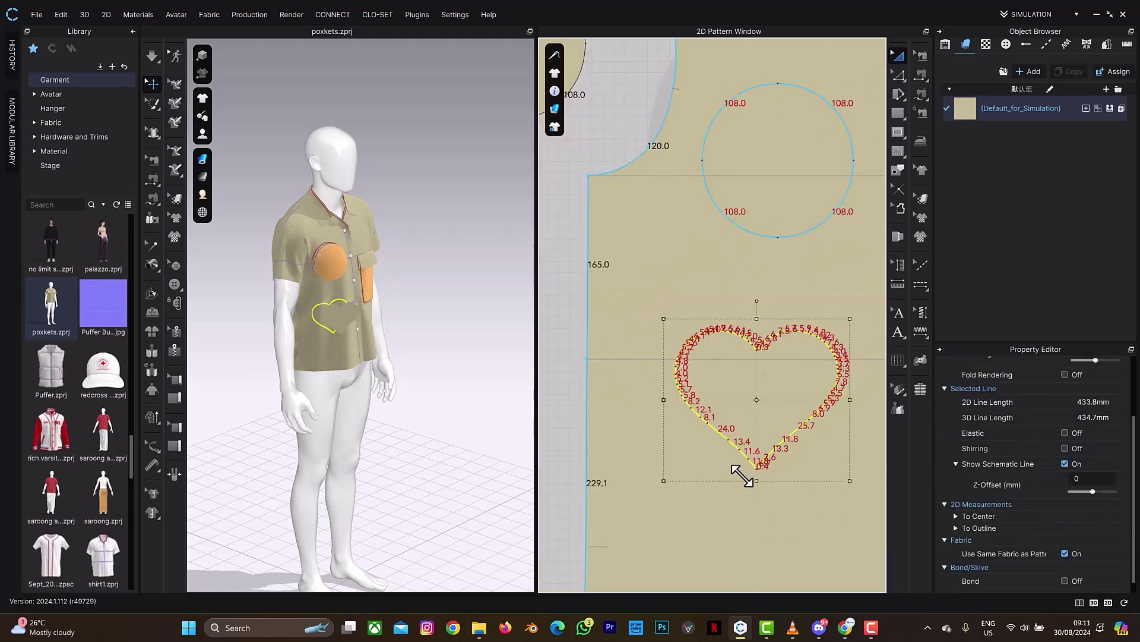
{"action": "scroll", "coordinate": [746, 469], "scroll_direction": "up", "scroll_amount": 5}
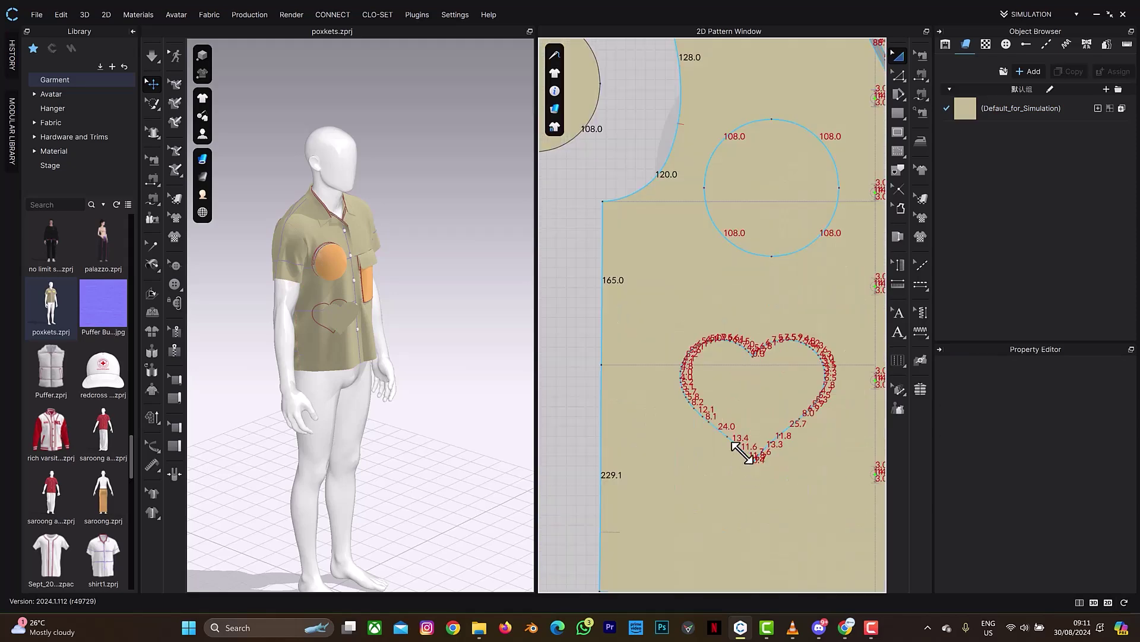
{"action": "scroll", "coordinate": [732, 439], "scroll_direction": "up", "scroll_amount": 3}
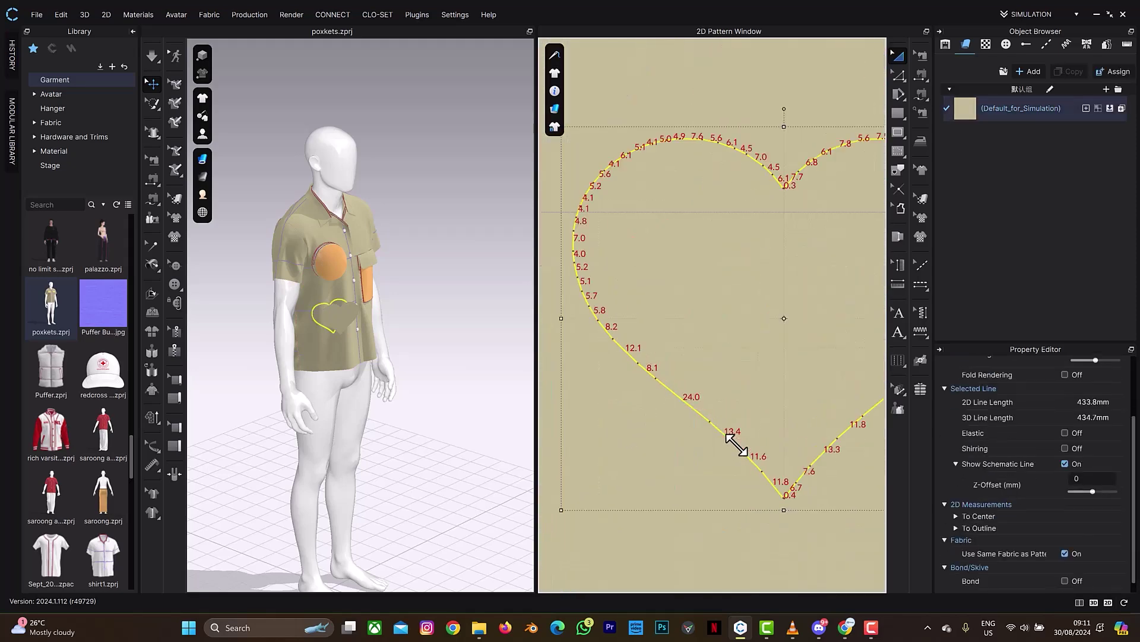
{"action": "key", "text": "z"}
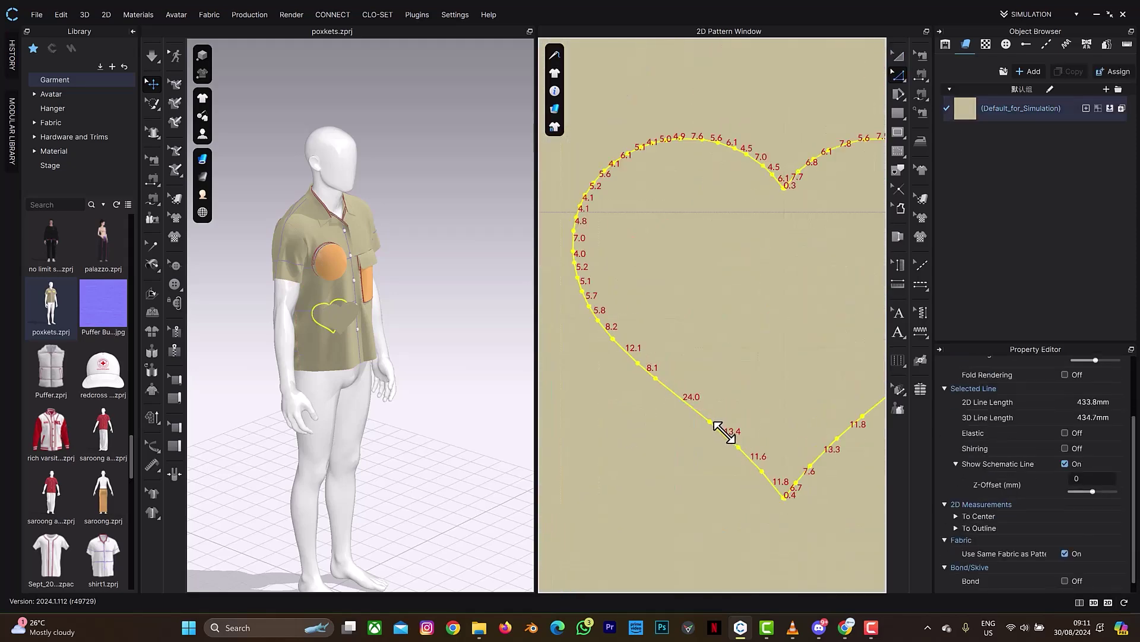
{"action": "left_click", "coordinate": [723, 432]}
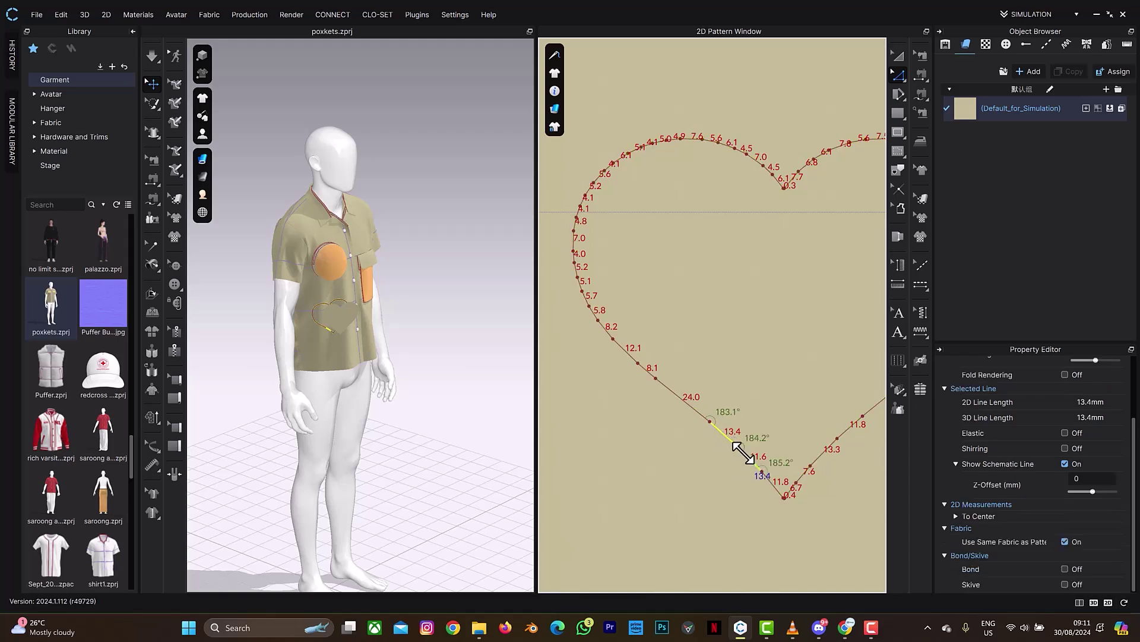
{"action": "key", "text": "a"}
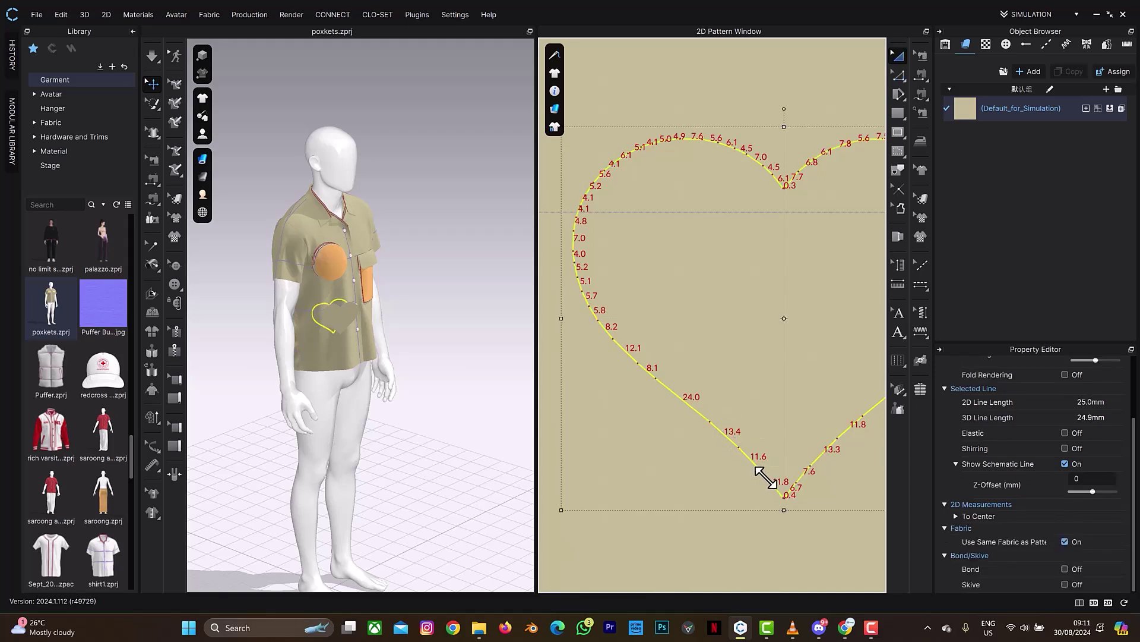
{"action": "scroll", "coordinate": [763, 466], "scroll_direction": "down", "scroll_amount": 3}
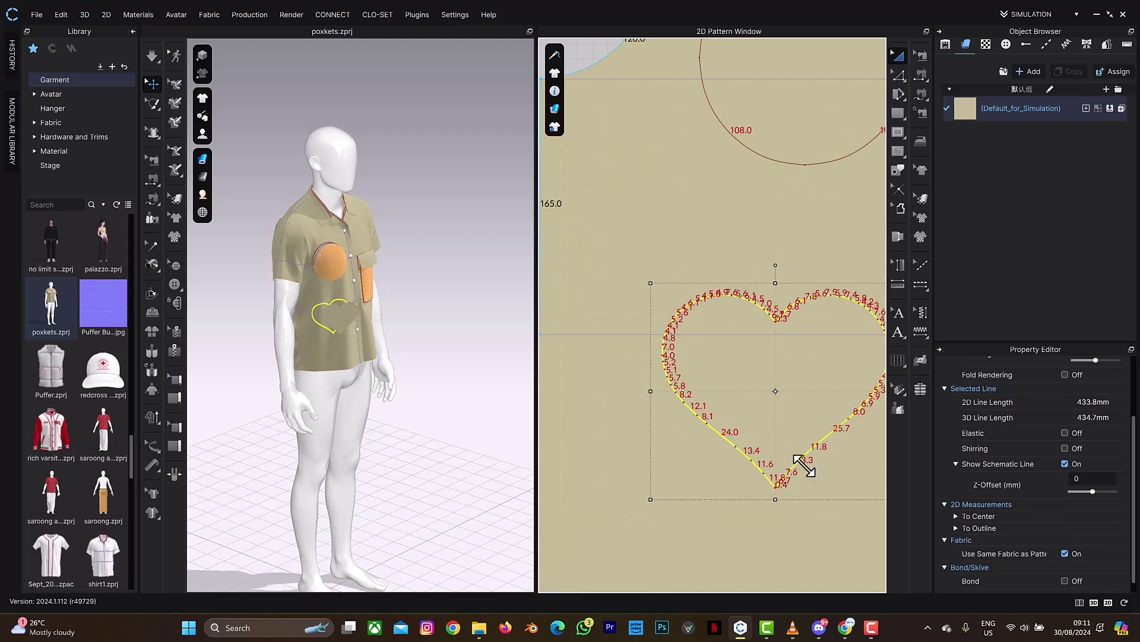
{"action": "middle_click_drag", "start_coordinate": [789, 473], "coordinate": [766, 469]}
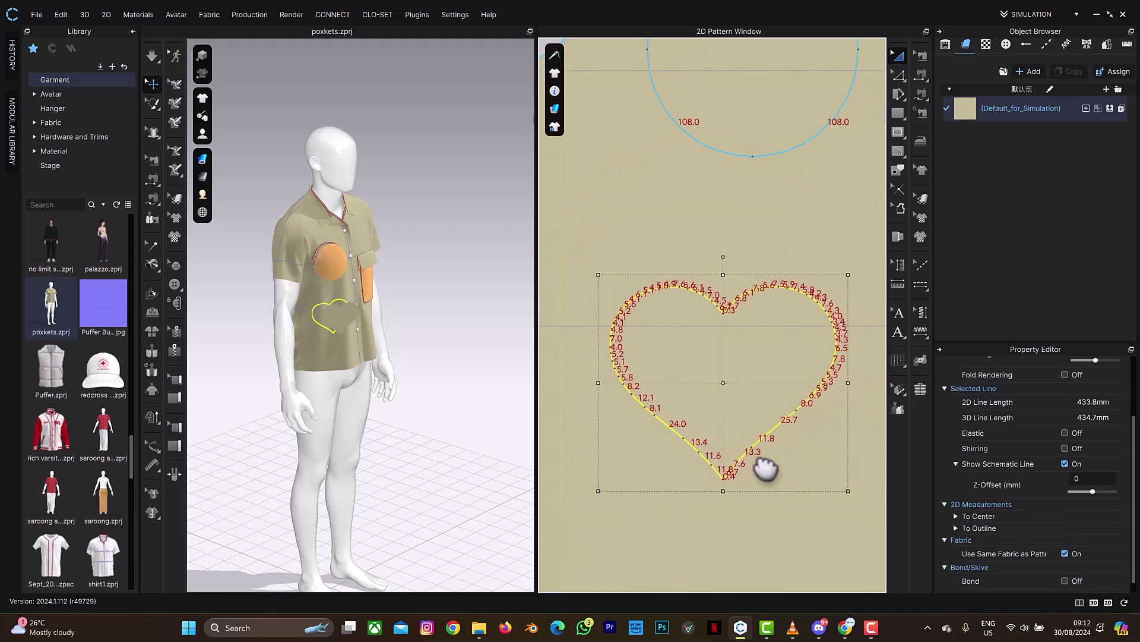
Step: Clear the pattern selection and turn off the line length display in the 2D view
{"action": "key", "text": "ctrl+a"}
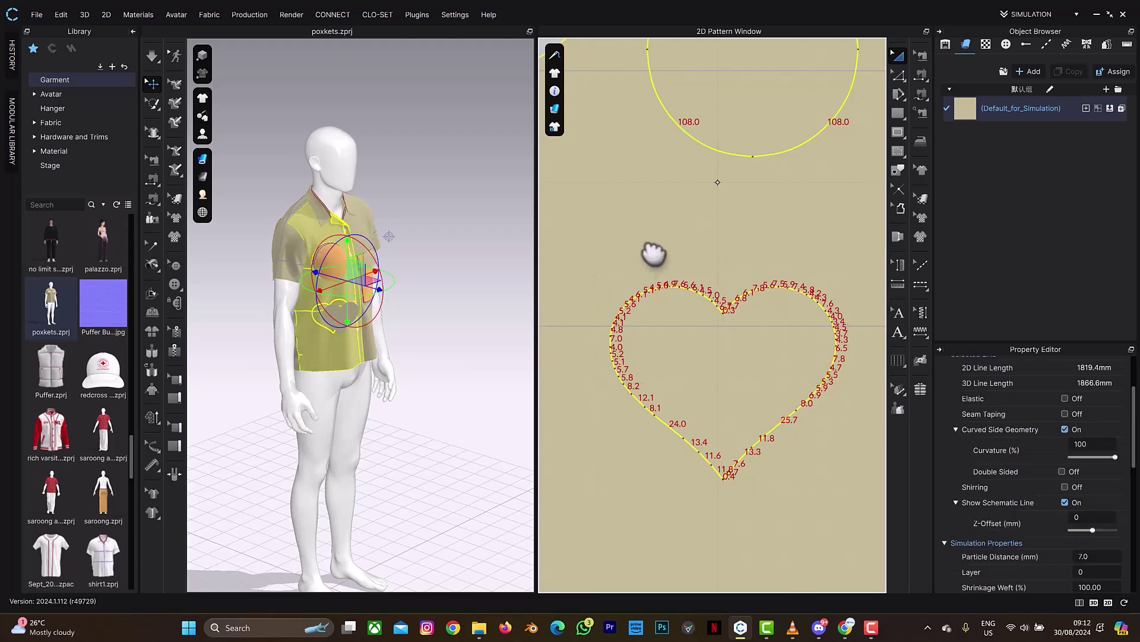
{"action": "scroll", "coordinate": [654, 254], "scroll_direction": "down", "scroll_amount": 6}
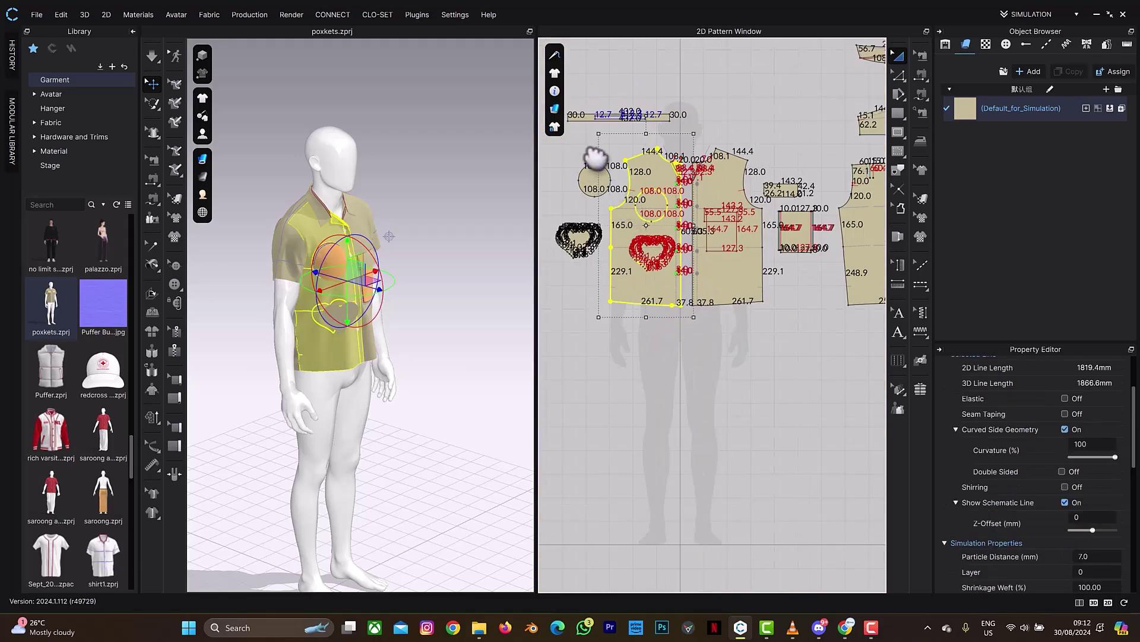
{"action": "left_click", "coordinate": [664, 426]}
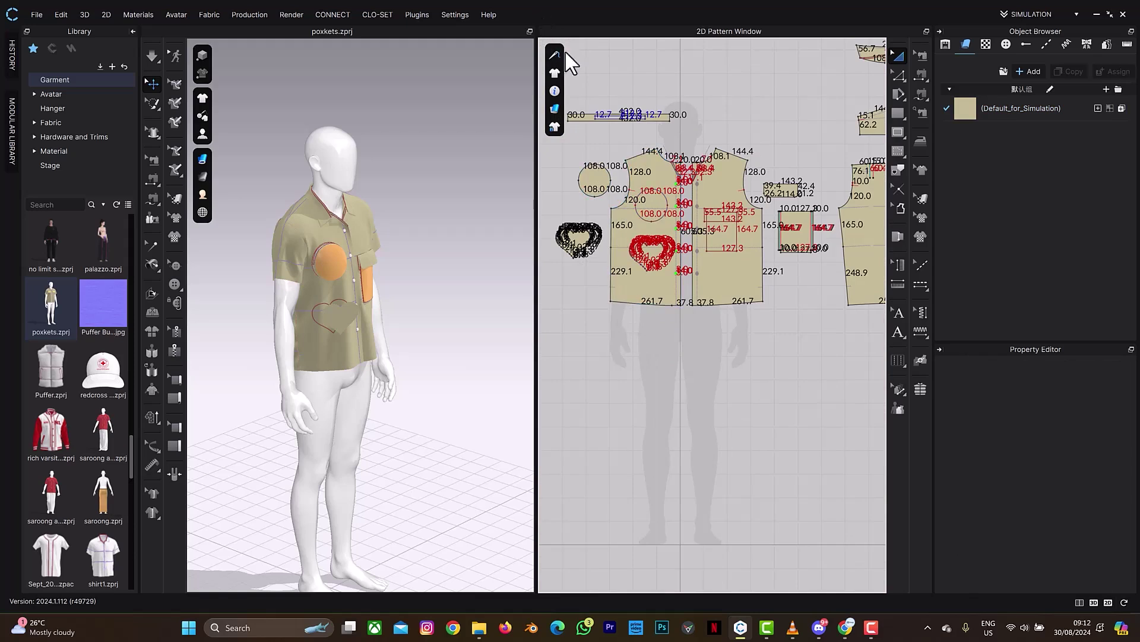
{"action": "mouse_move", "coordinate": [556, 92]}
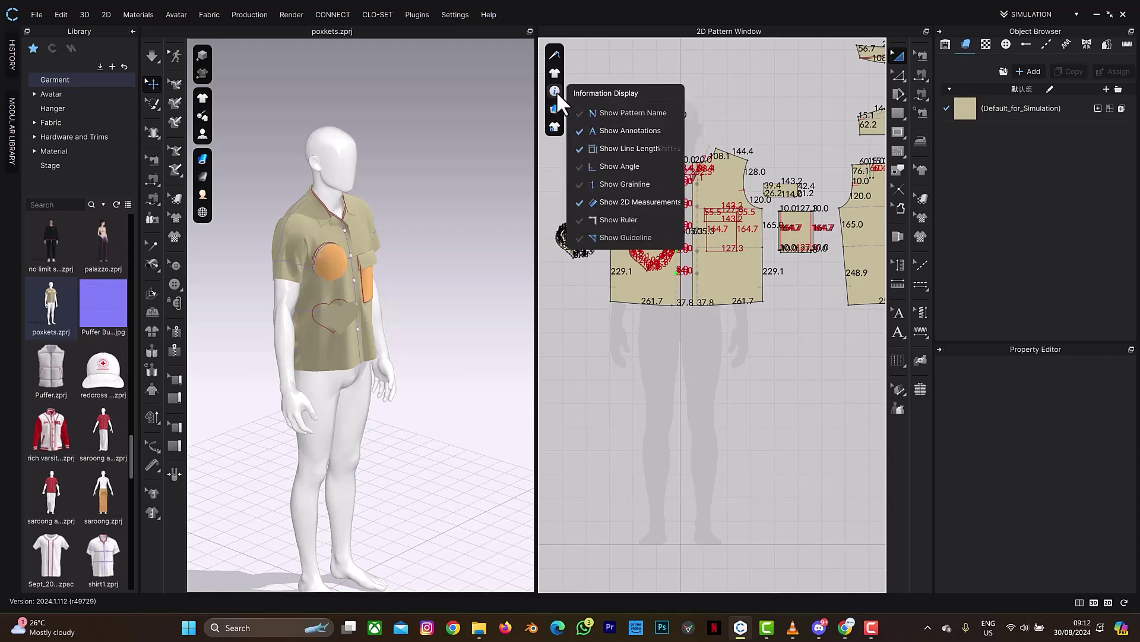
{"action": "left_click", "coordinate": [580, 148]}
Step: Start a new rectangle pattern below the front panel, with a width of 300 mm and a height of 30 mm
{"action": "scroll", "coordinate": [683, 368], "scroll_direction": "down", "scroll_amount": 5}
{"action": "scroll", "coordinate": [661, 336], "scroll_direction": "up", "scroll_amount": 10}
{"action": "scroll", "coordinate": [660, 336], "scroll_direction": "down", "scroll_amount": 8}
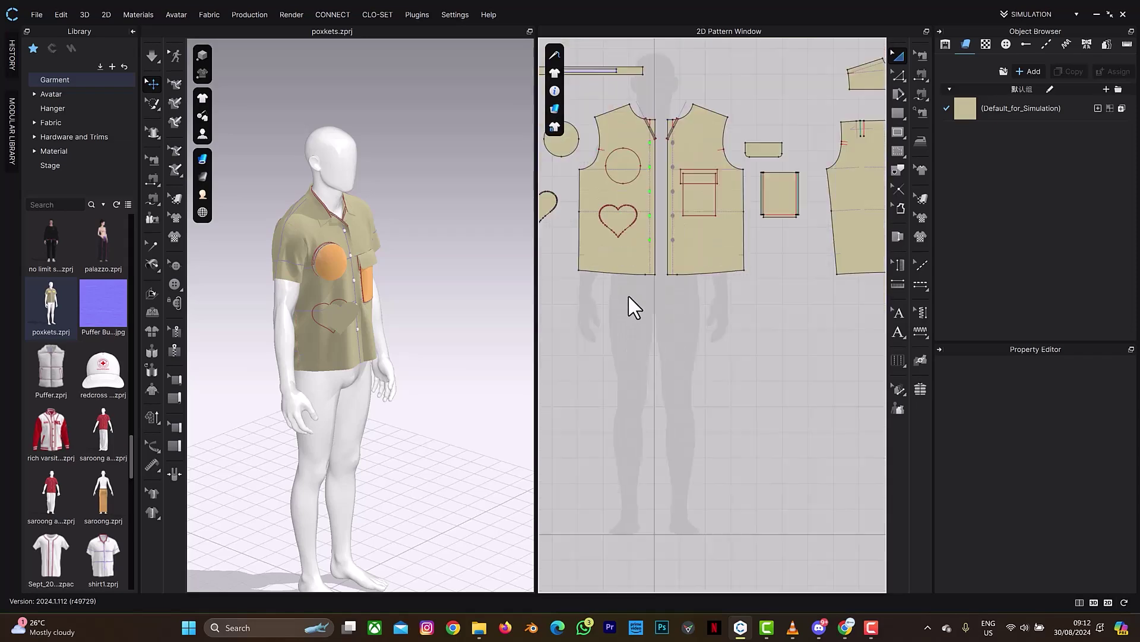
{"action": "scroll", "coordinate": [624, 283], "scroll_direction": "up", "scroll_amount": 3}
{"action": "key", "text": "s"}
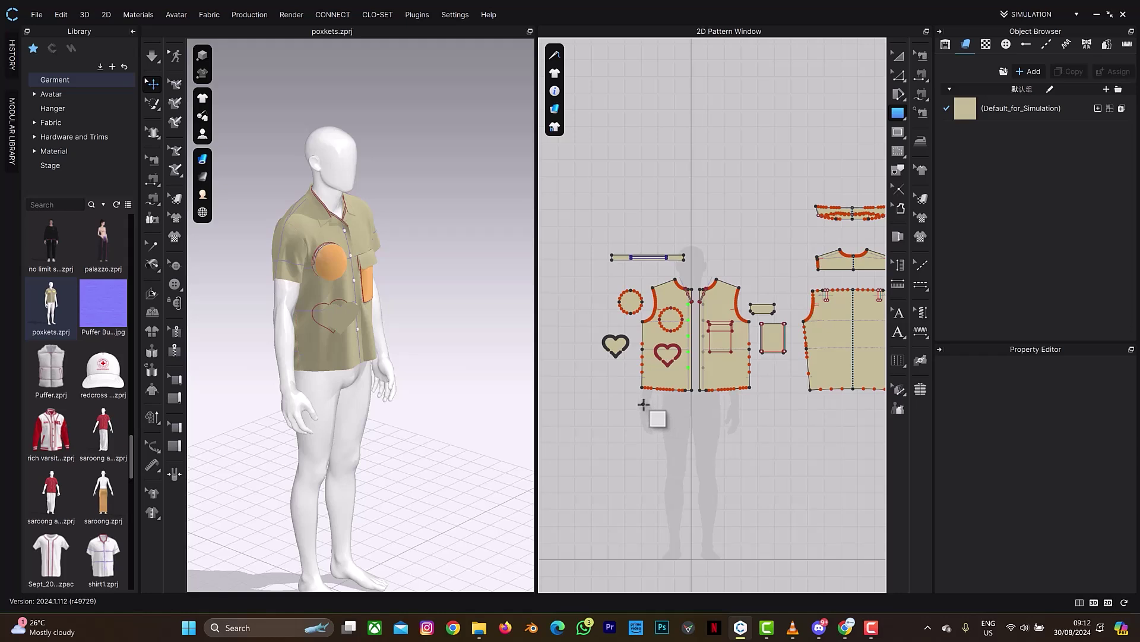
{"action": "left_click", "coordinate": [644, 404]}
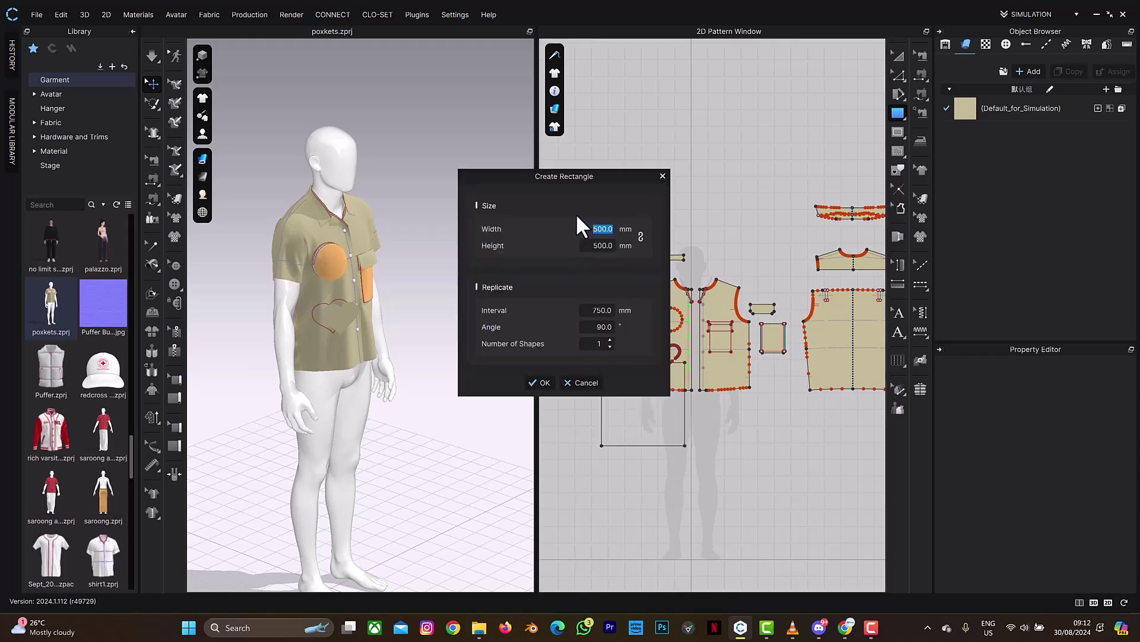
{"action": "type", "text": "200"}
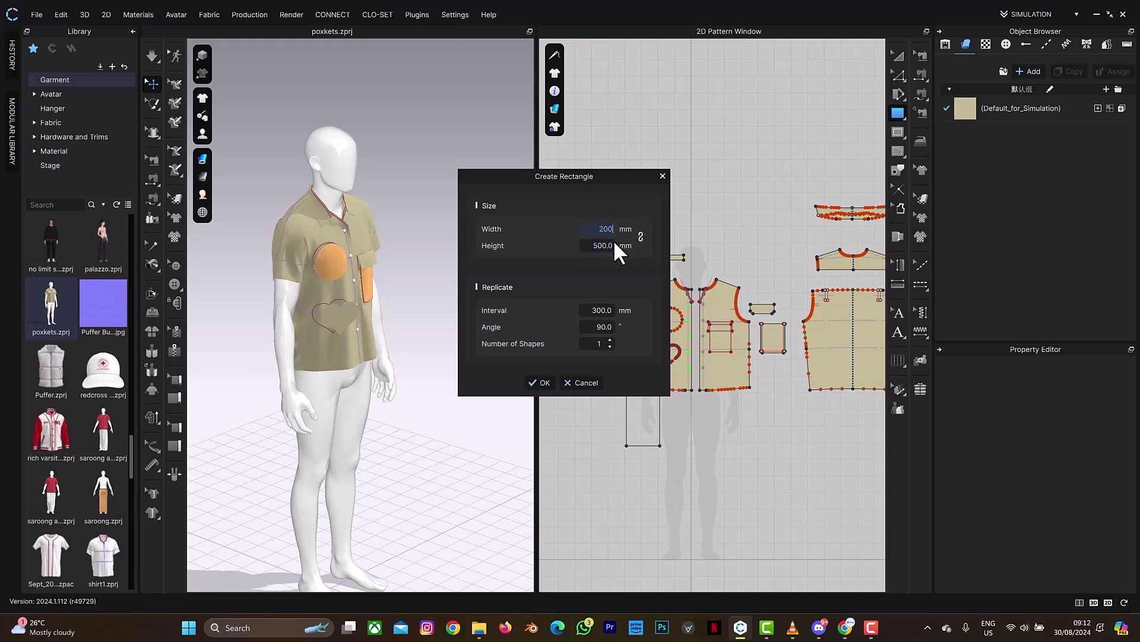
{"action": "key", "text": "Tab"}
{"action": "left_click", "coordinate": [613, 230]}
{"action": "type", "text": "300"}
{"action": "left_click", "coordinate": [613, 246]}
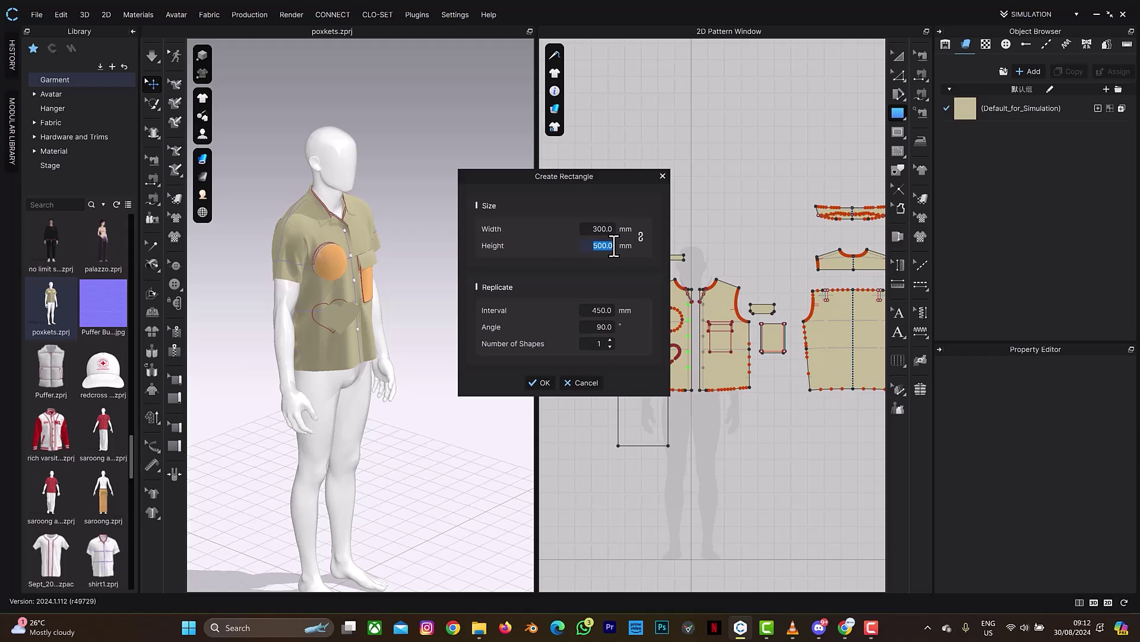
{"action": "type", "text": "30"}
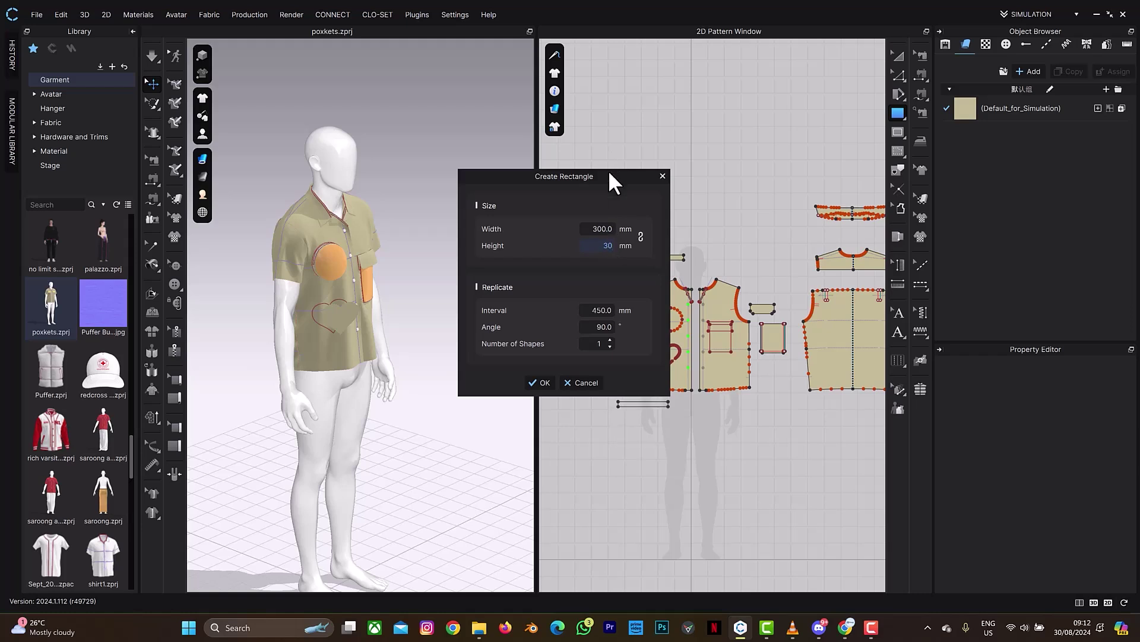
Step: Change the new rectangle's width to 400 mm and create the strip
{"action": "left_click_drag", "start_coordinate": [606, 175], "coordinate": [562, 167]}
{"action": "left_click", "coordinate": [565, 220]}
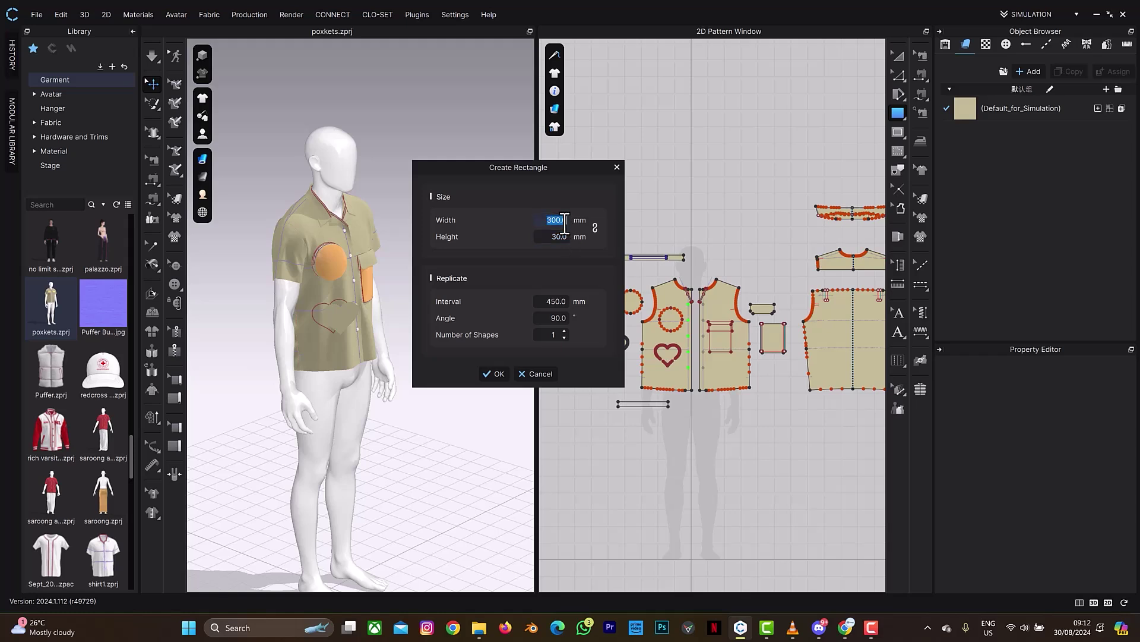
{"action": "key", "text": "BackSpace"}
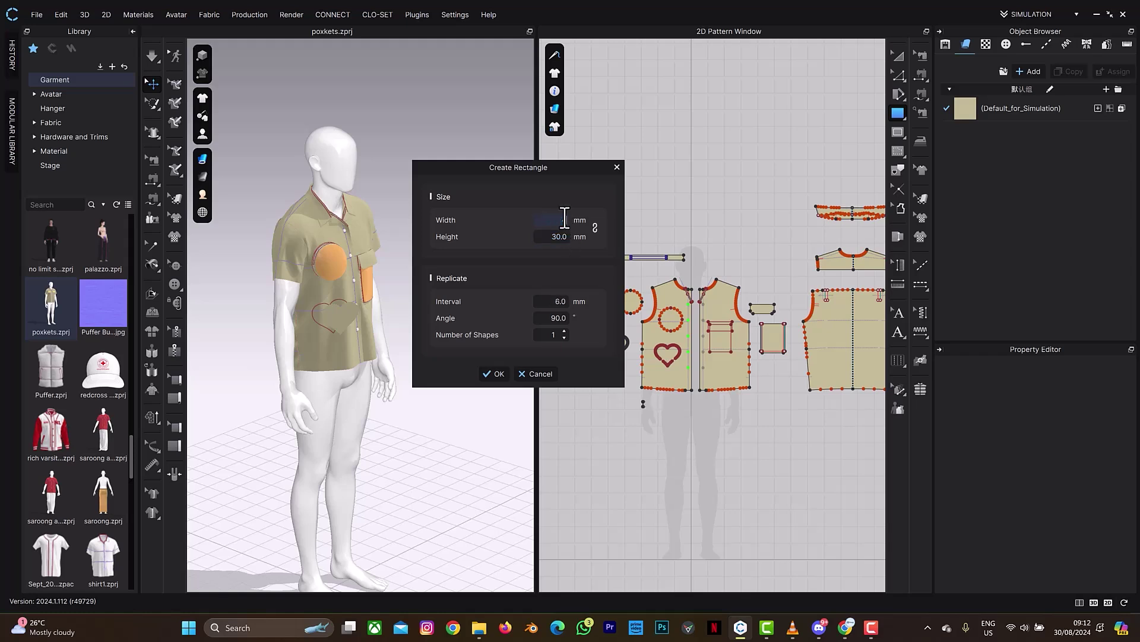
{"action": "type", "text": "400"}
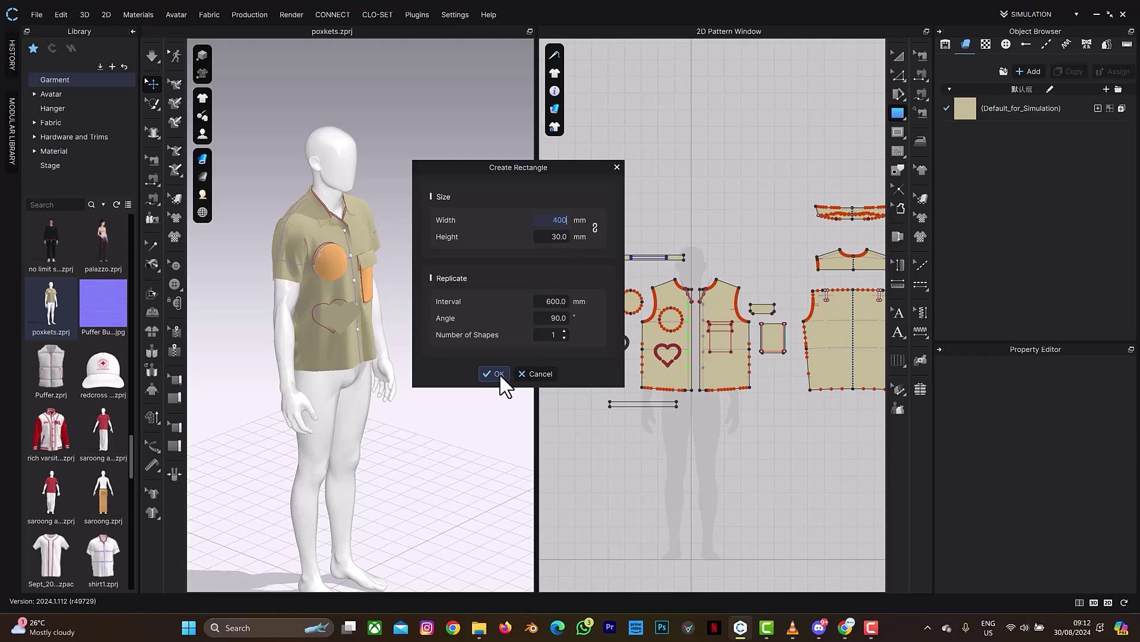
{"action": "left_click", "coordinate": [498, 376]}
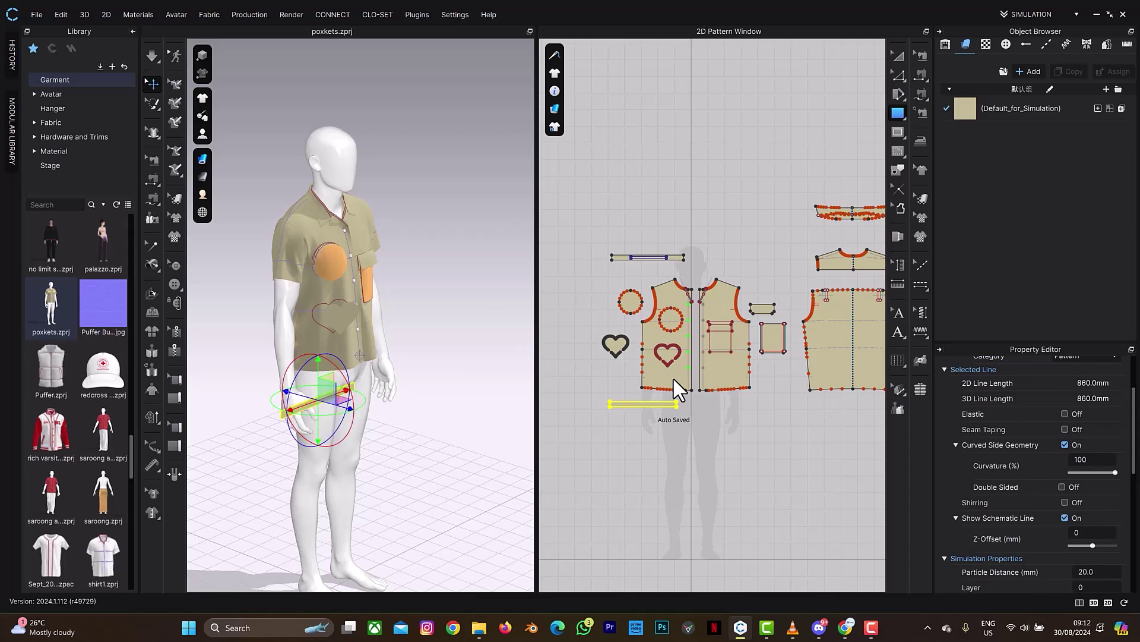
Step: Select the new strip and move it on the avatar to the shirt front, just above the heart piece
{"action": "scroll", "coordinate": [673, 379], "scroll_direction": "up", "scroll_amount": 10}
{"action": "scroll", "coordinate": [677, 379], "scroll_direction": "down", "scroll_amount": 10}
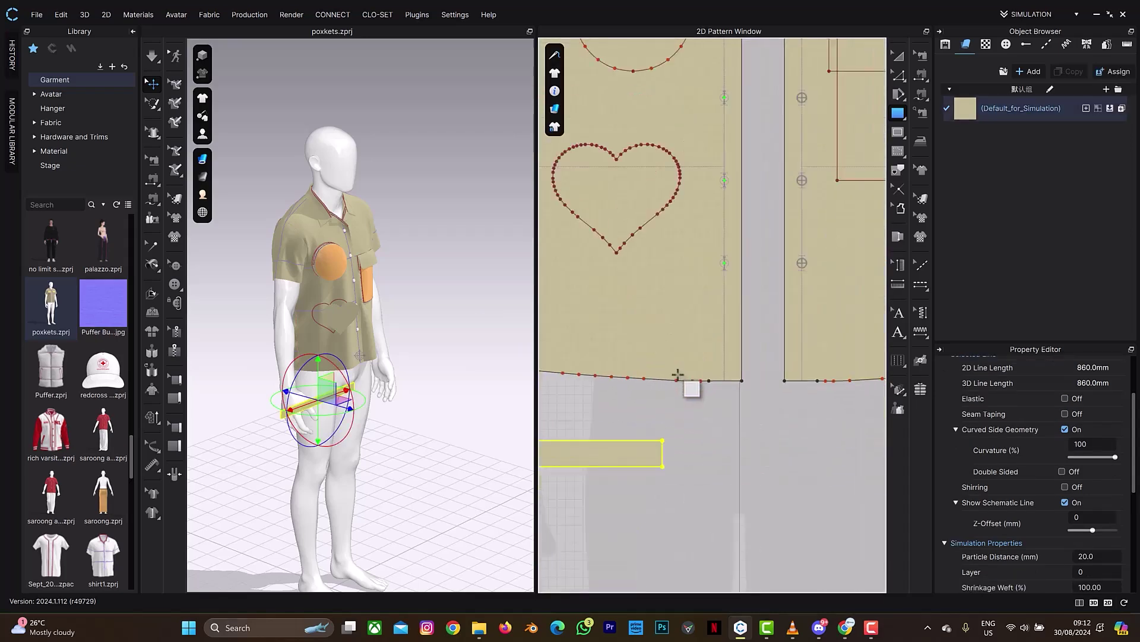
{"action": "scroll", "coordinate": [673, 325], "scroll_direction": "up", "scroll_amount": 2}
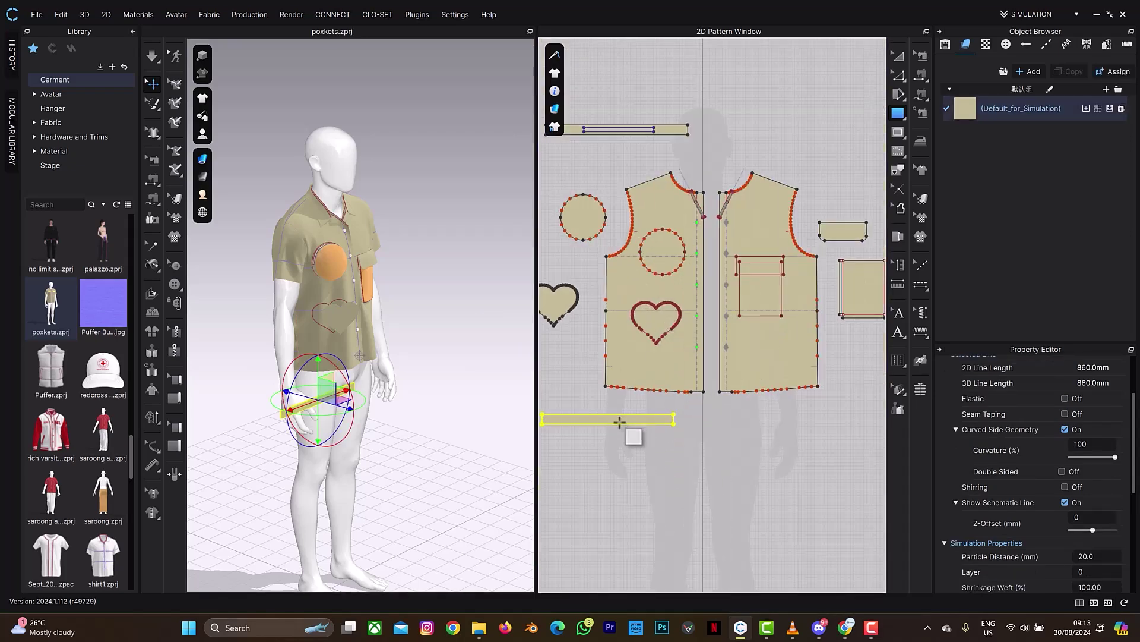
{"action": "key", "text": "a"}
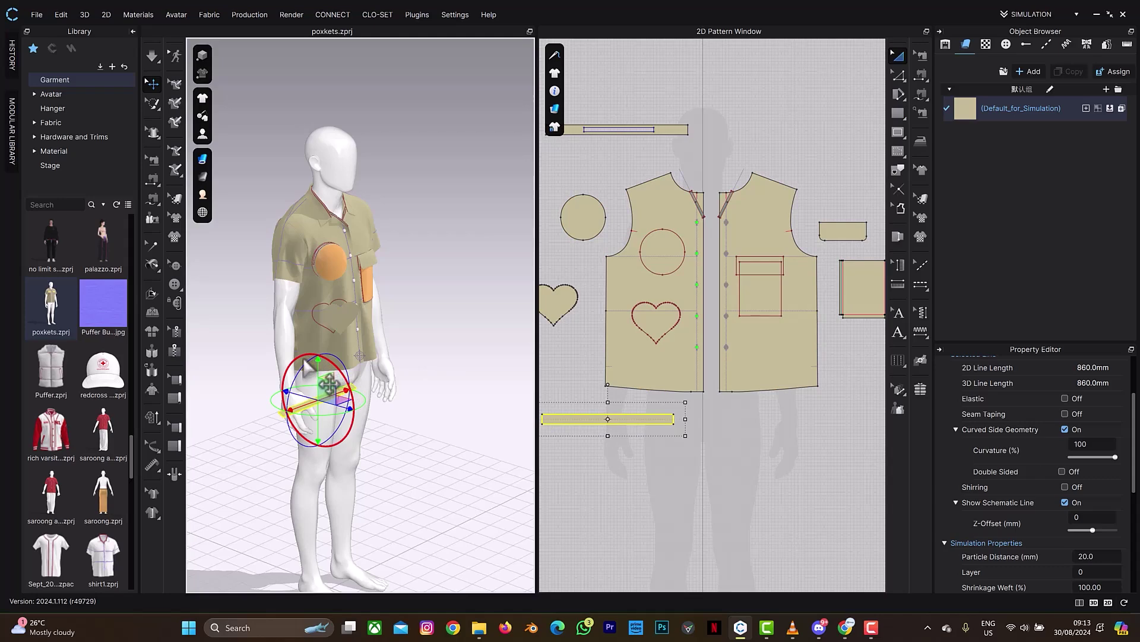
{"action": "left_click_drag", "start_coordinate": [321, 343], "coordinate": [320, 256]}
{"action": "left_click_drag", "start_coordinate": [352, 296], "coordinate": [380, 284]}
{"action": "scroll", "coordinate": [367, 300], "scroll_direction": "down", "scroll_amount": 2}
{"action": "scroll", "coordinate": [368, 300], "scroll_direction": "up", "scroll_amount": 5}
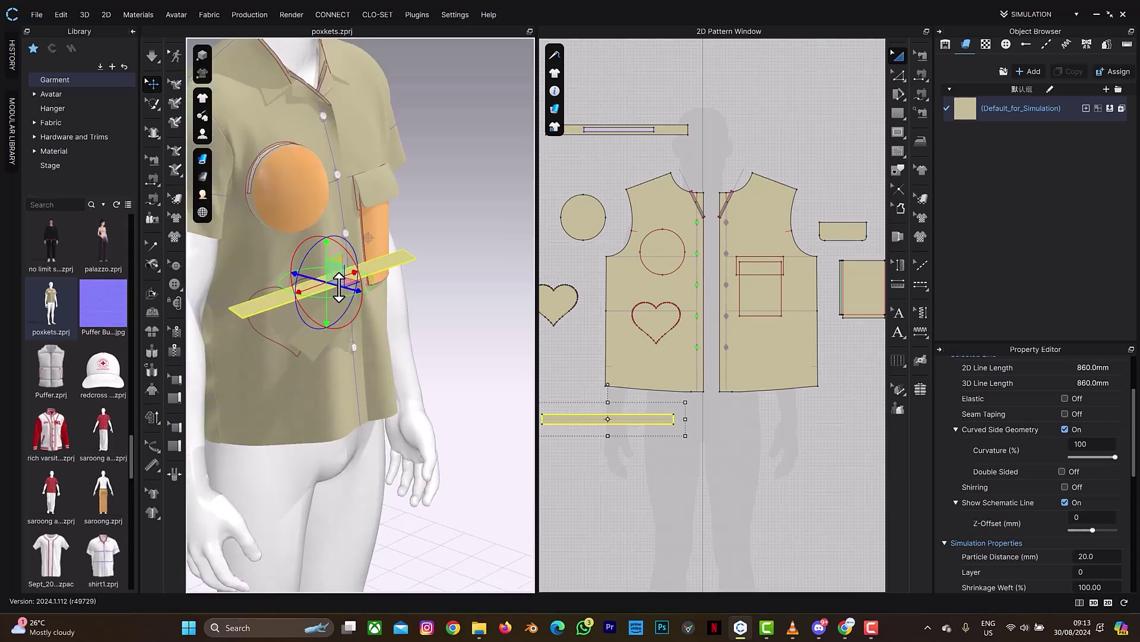
{"action": "left_click_drag", "start_coordinate": [338, 288], "coordinate": [331, 286]}
{"action": "right_click_drag", "start_coordinate": [331, 285], "coordinate": [344, 306]}
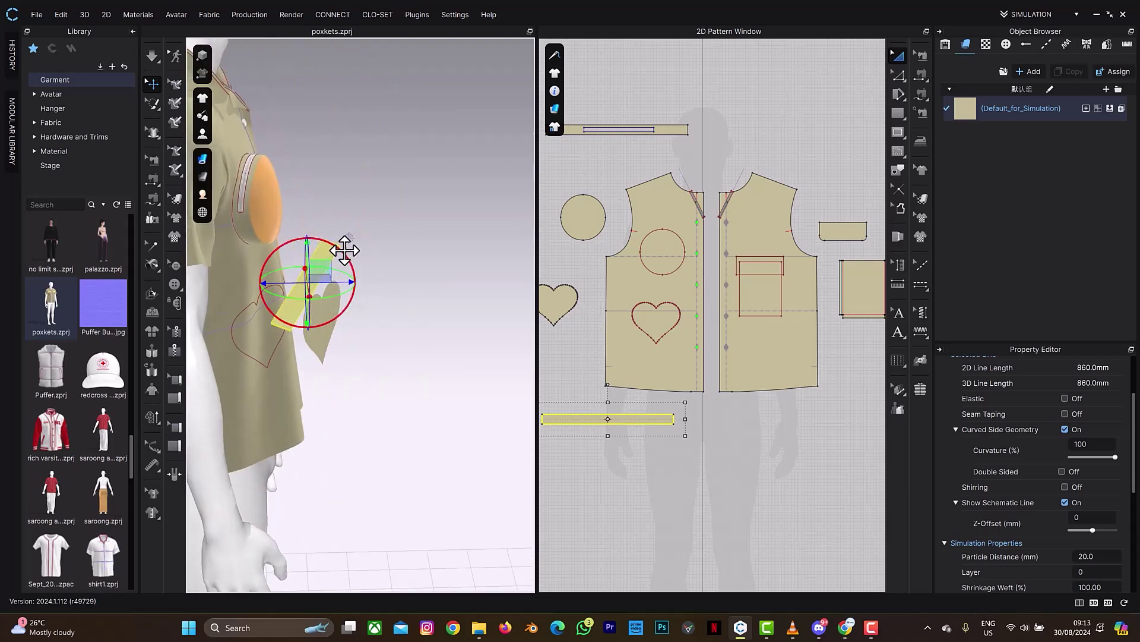
{"action": "right_click_drag", "start_coordinate": [385, 260], "coordinate": [352, 257]}
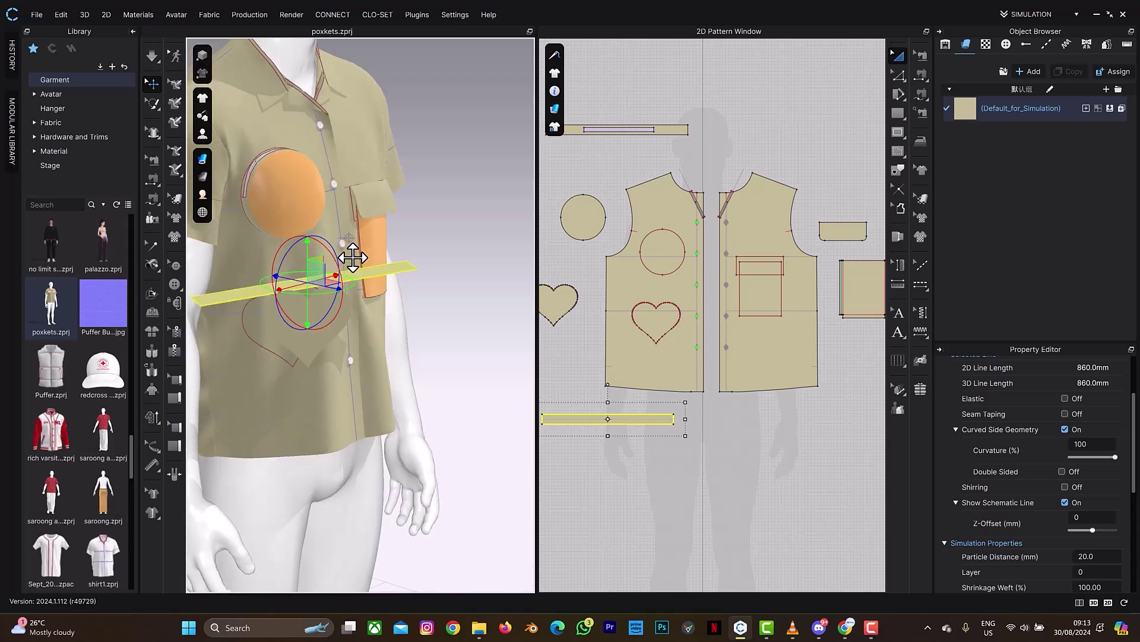
Step: Select the separate heart piece and freeze it
{"action": "right_click_drag", "start_coordinate": [576, 305], "coordinate": [621, 317]}
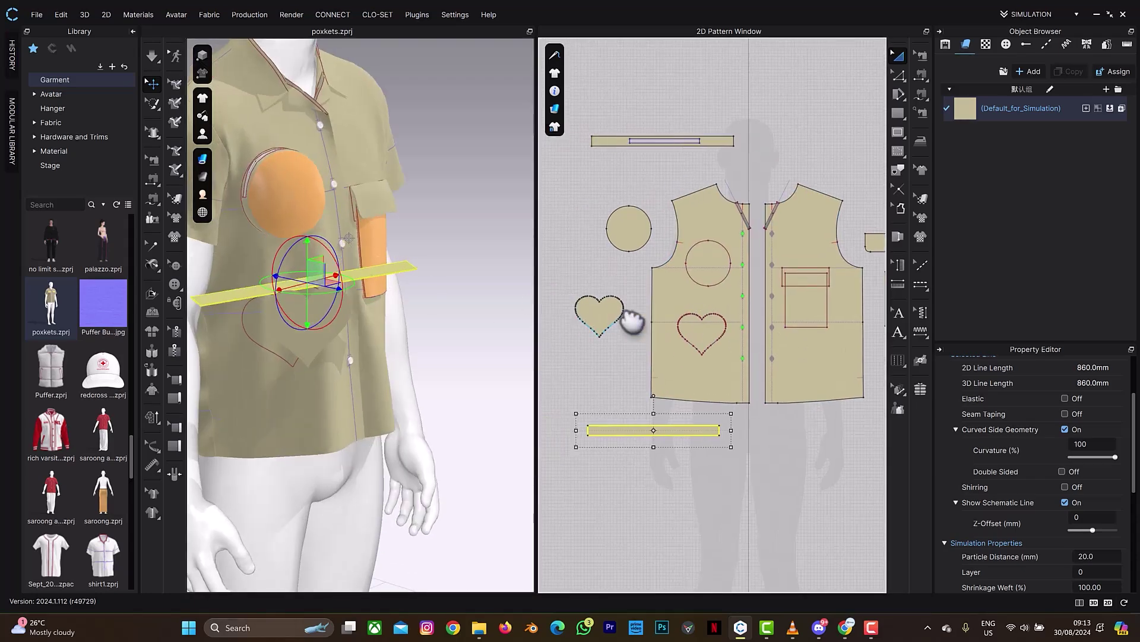
{"action": "left_click", "coordinate": [624, 375]}
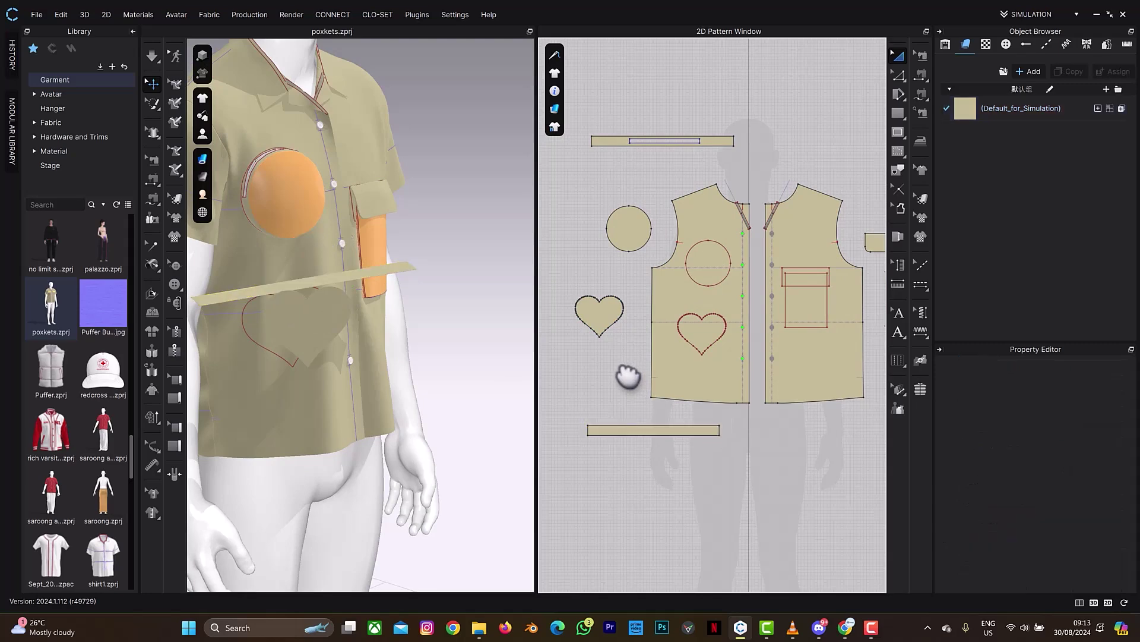
{"action": "scroll", "coordinate": [630, 380], "scroll_direction": "up", "scroll_amount": 4}
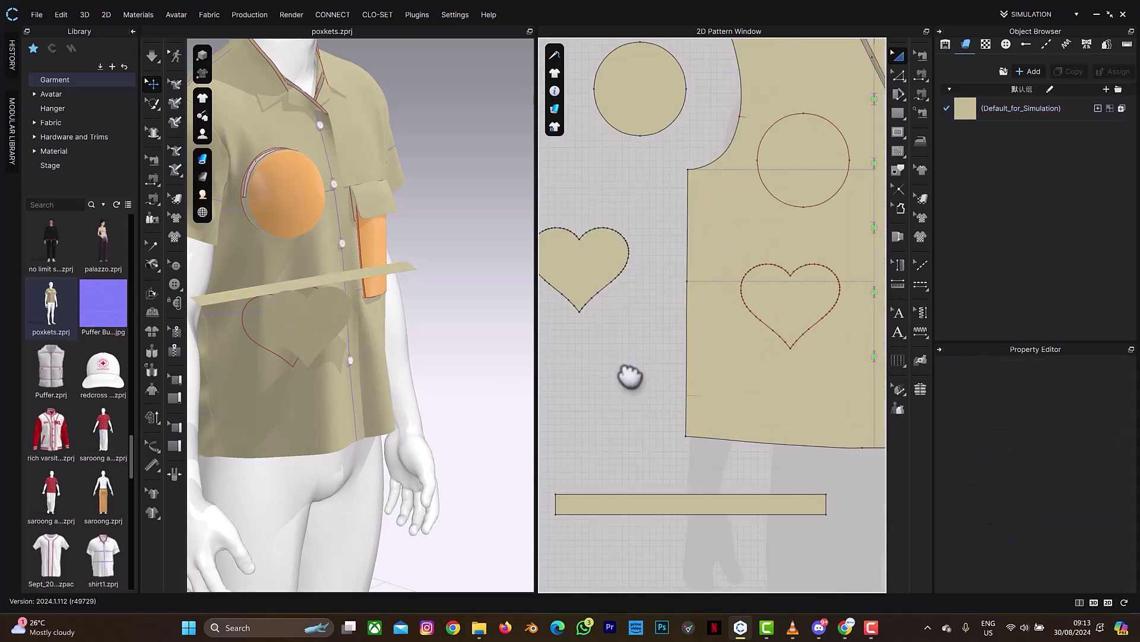
{"action": "left_click", "coordinate": [610, 288]}
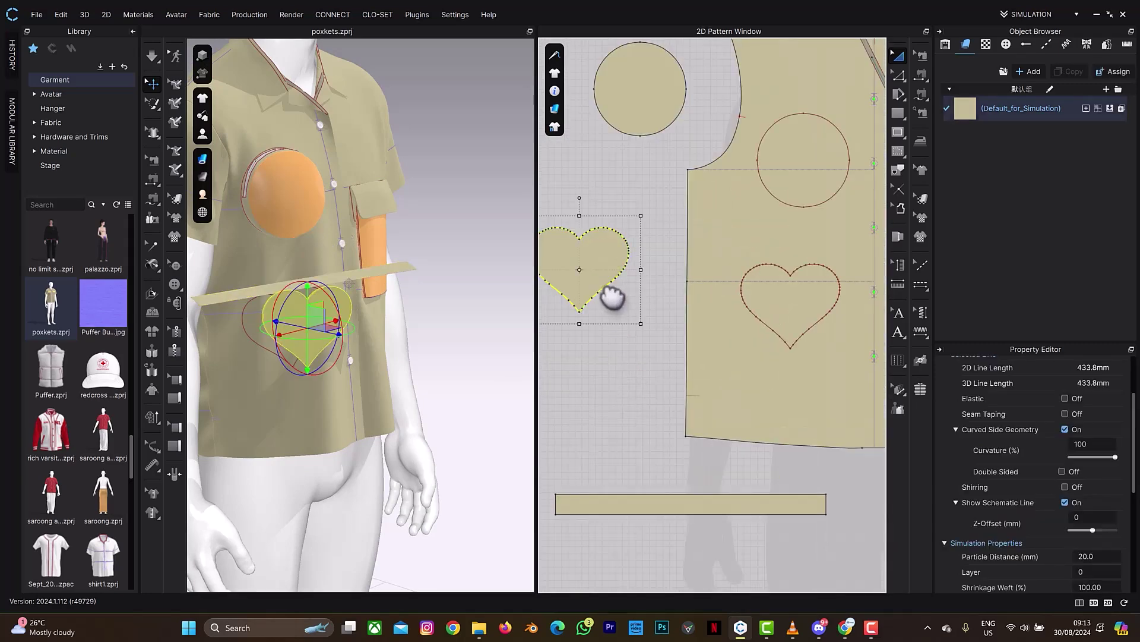
{"action": "right_click", "coordinate": [287, 307]}
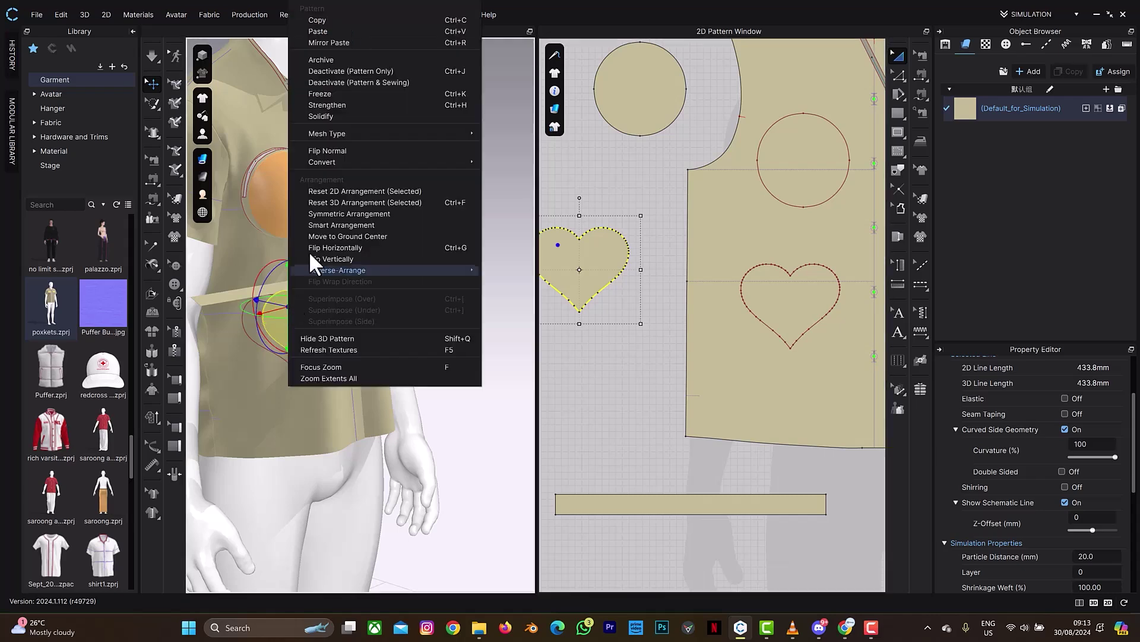
{"action": "left_click", "coordinate": [319, 95]}
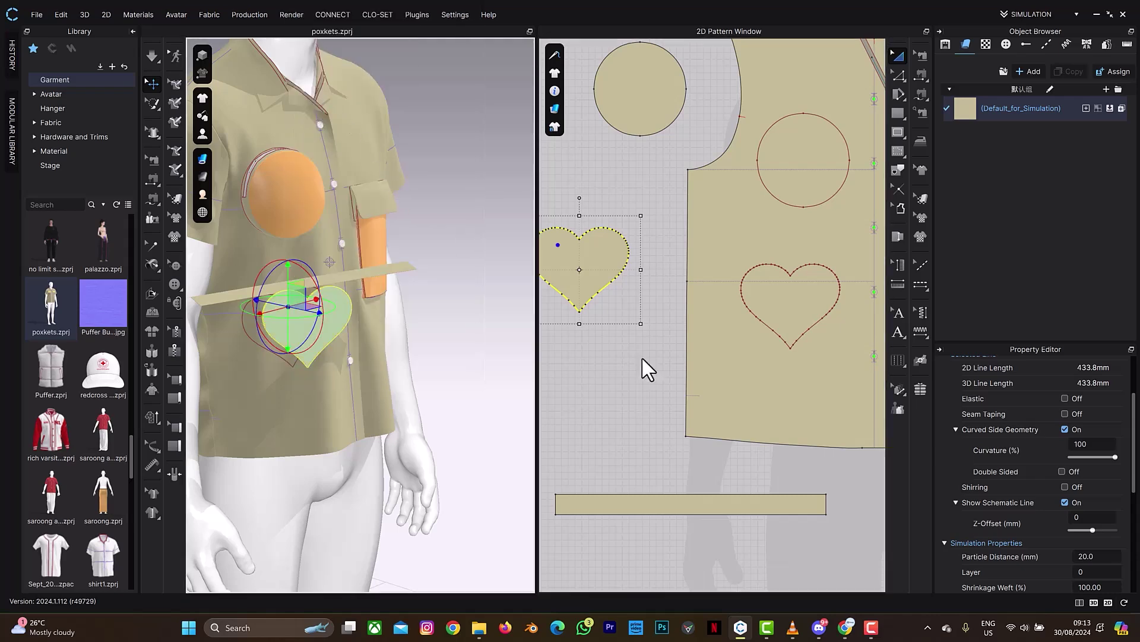
Step: Try to free-sew the 400 mm strip's lower long edge around the heart outline on the front panel, and remove the seam
{"action": "scroll", "coordinate": [628, 387], "scroll_direction": "down", "scroll_amount": 2}
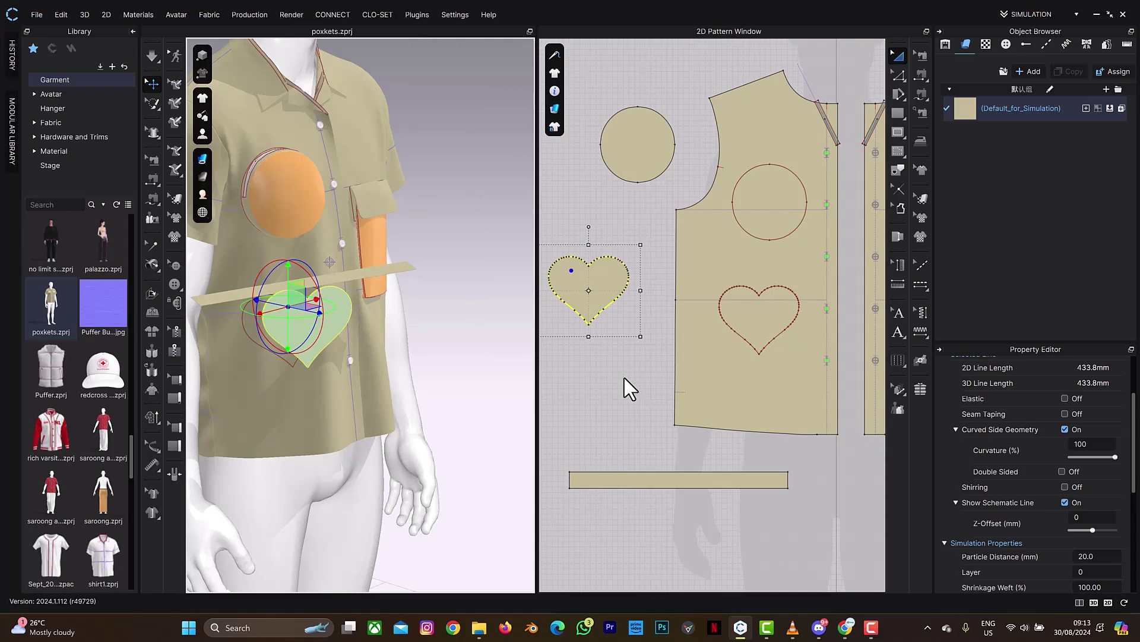
{"action": "key", "text": "m"}
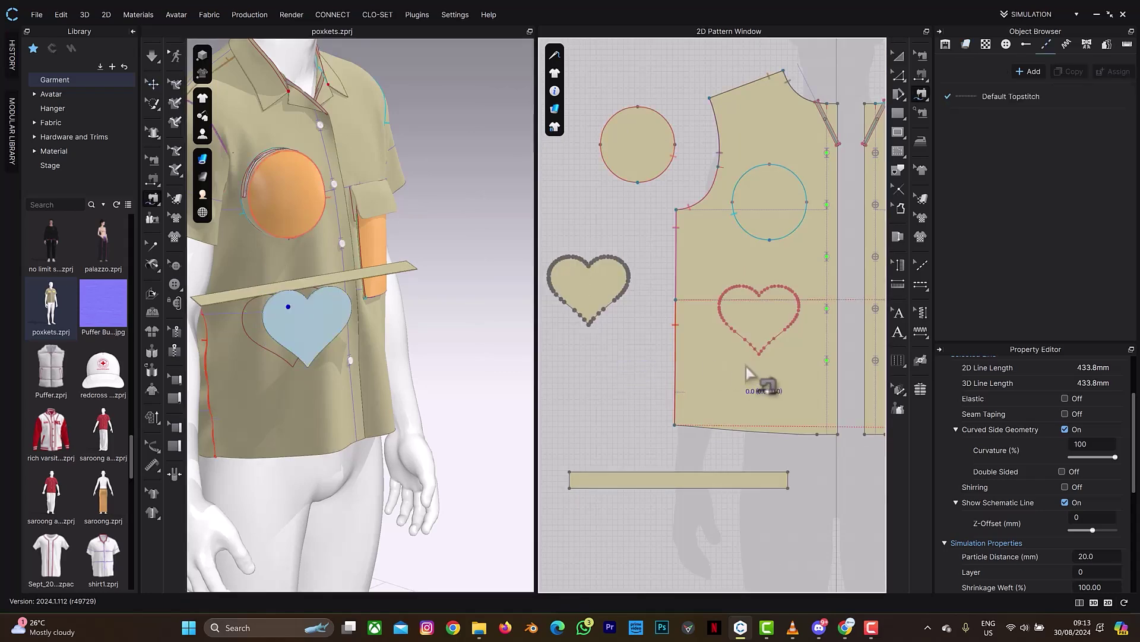
{"action": "left_click", "coordinate": [571, 493]}
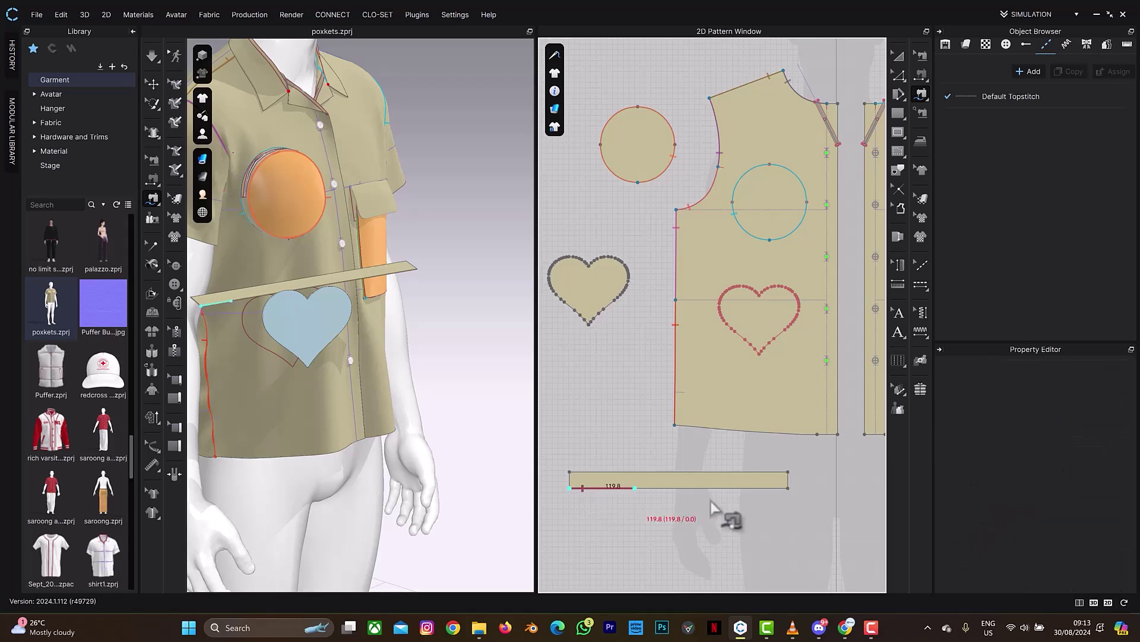
{"action": "left_click", "coordinate": [788, 488]}
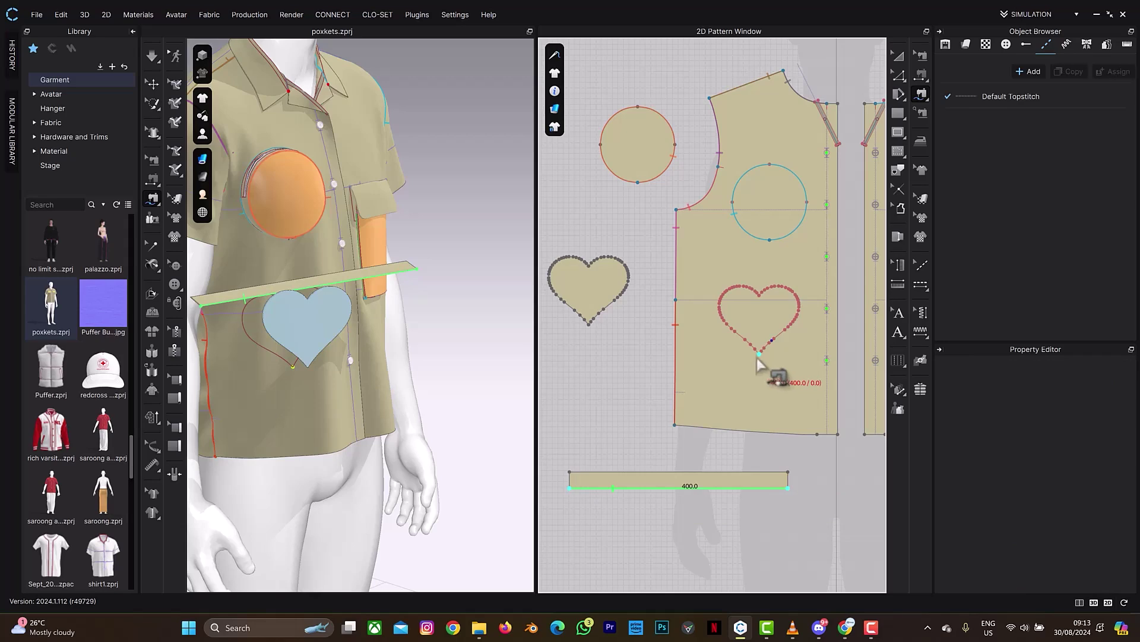
{"action": "left_click", "coordinate": [759, 355]}
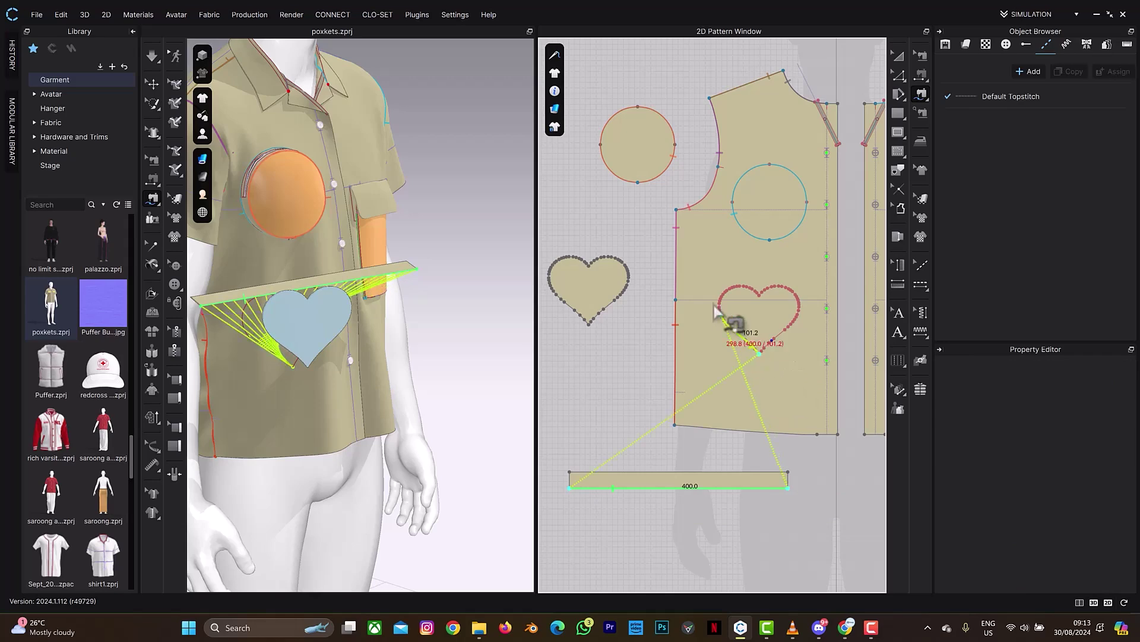
{"action": "left_click", "coordinate": [774, 348]}
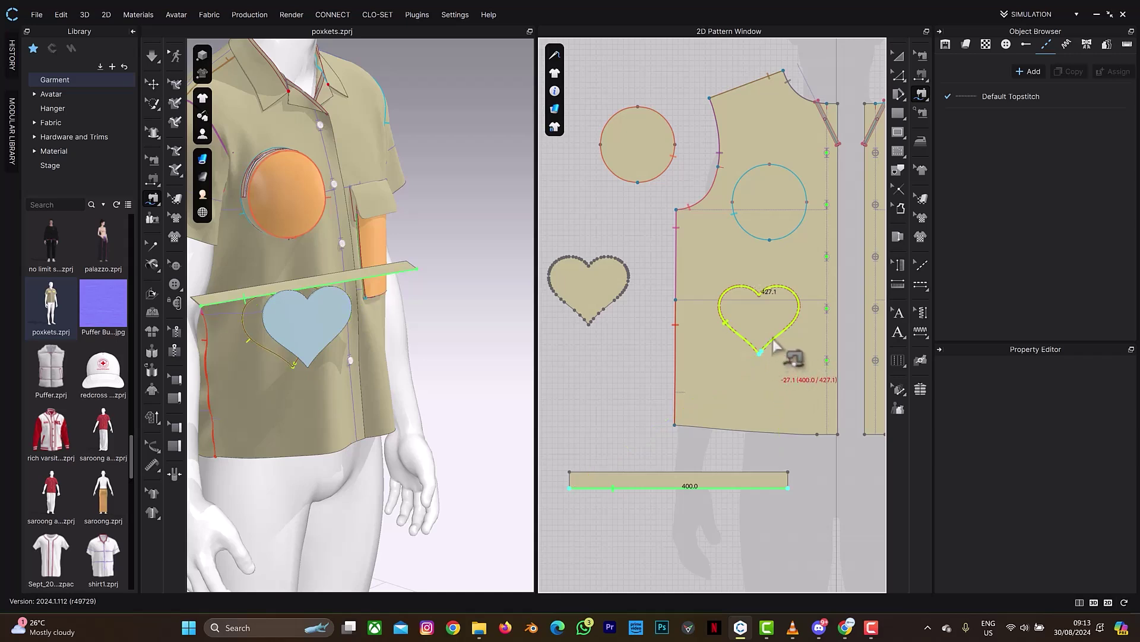
{"action": "left_click", "coordinate": [773, 347]}
{"action": "scroll", "coordinate": [779, 356], "scroll_direction": "up", "scroll_amount": 5}
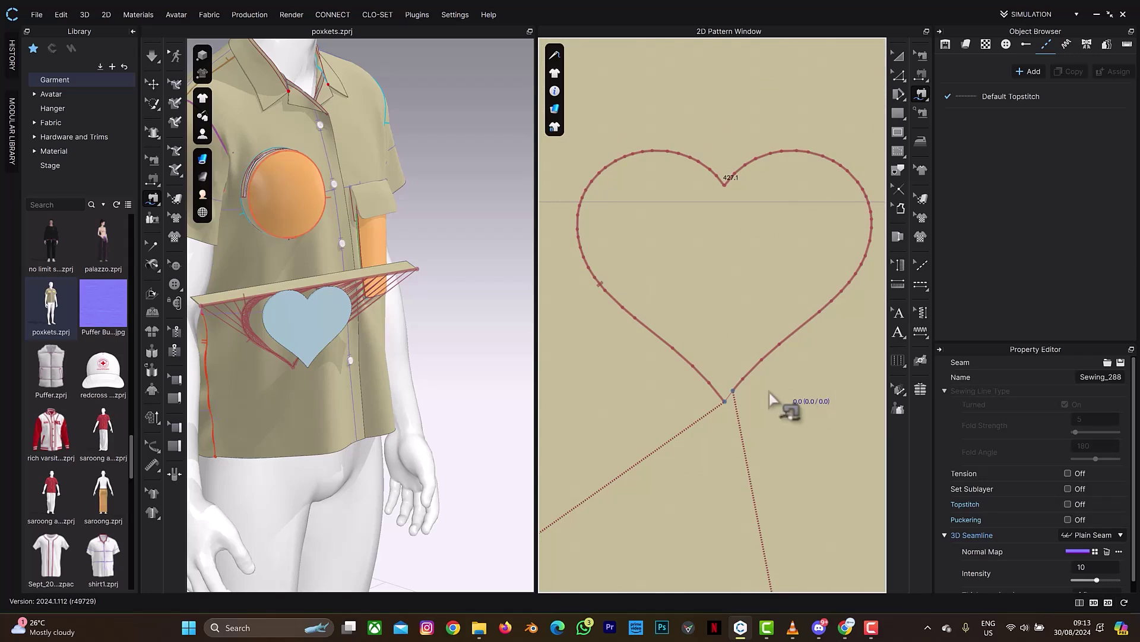
{"action": "scroll", "coordinate": [769, 402], "scroll_direction": "down", "scroll_amount": 5}
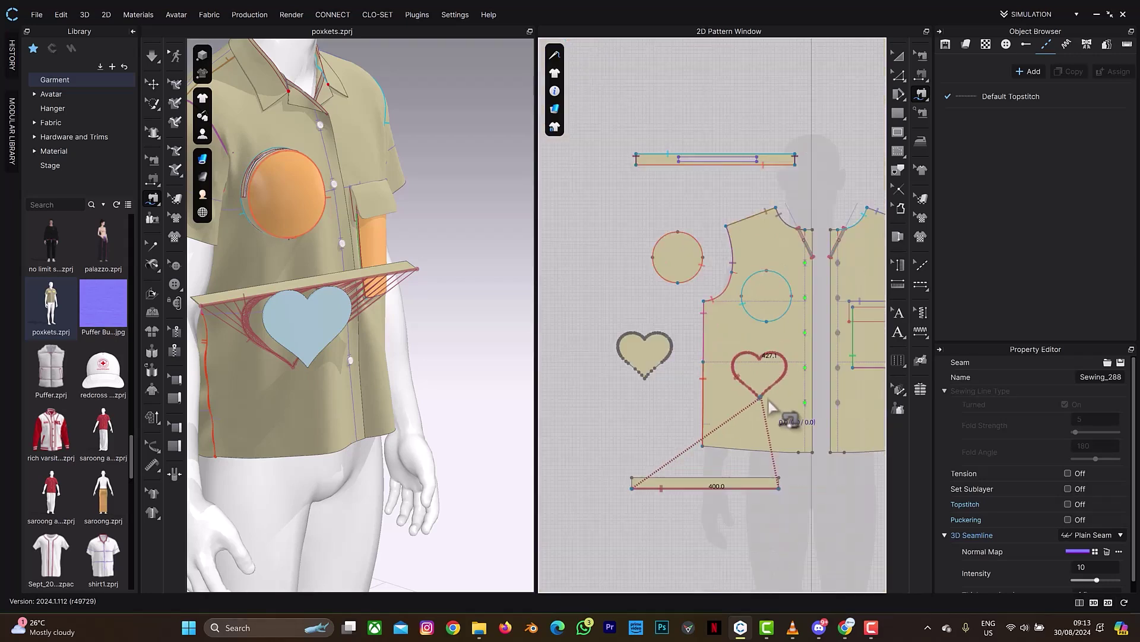
{"action": "left_click", "coordinate": [657, 424]}
{"action": "scroll", "coordinate": [792, 480], "scroll_direction": "down", "scroll_amount": 2}
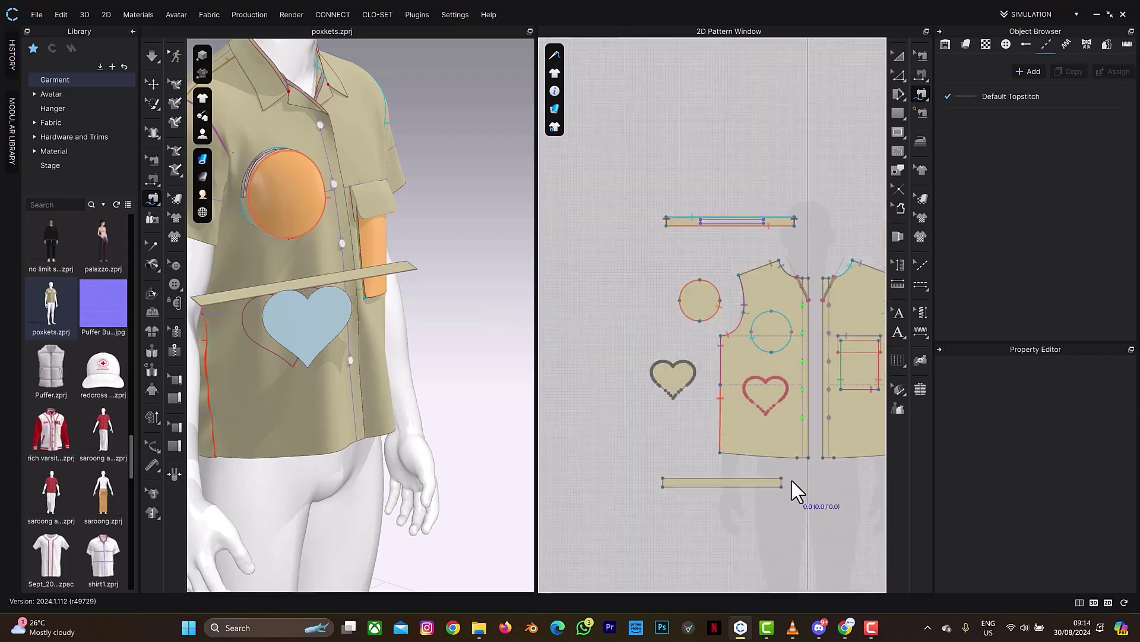
Step: Lengthen the strip to about 435 mm by moving its right short edge outward
{"action": "scroll", "coordinate": [792, 480], "scroll_direction": "up", "scroll_amount": 5}
{"action": "key", "text": "a"}
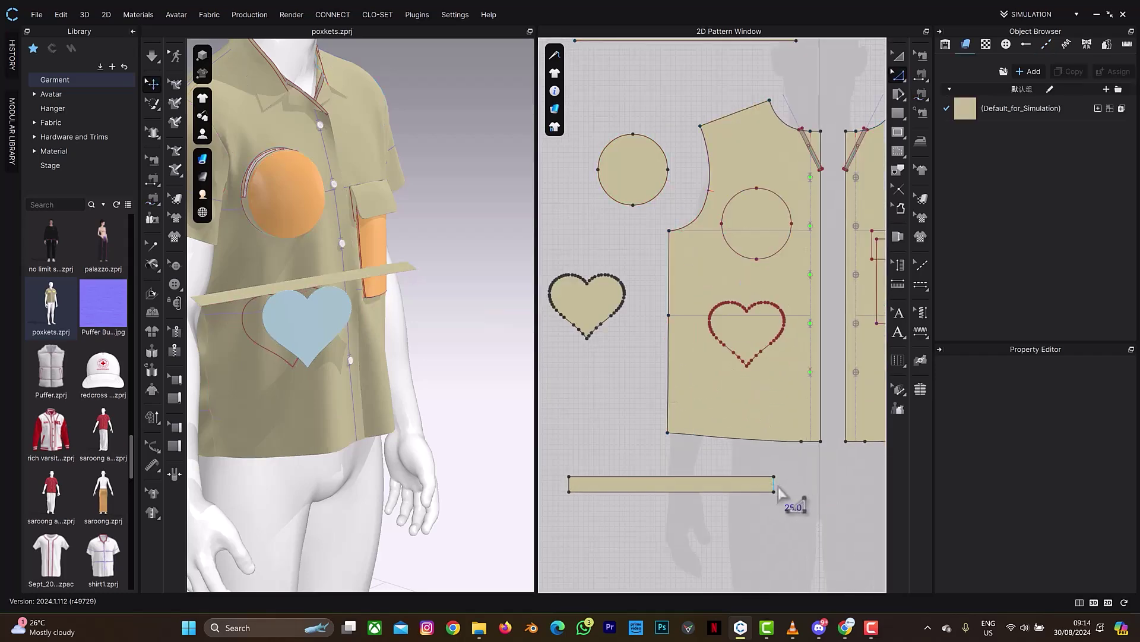
{"action": "left_click", "coordinate": [778, 490]}
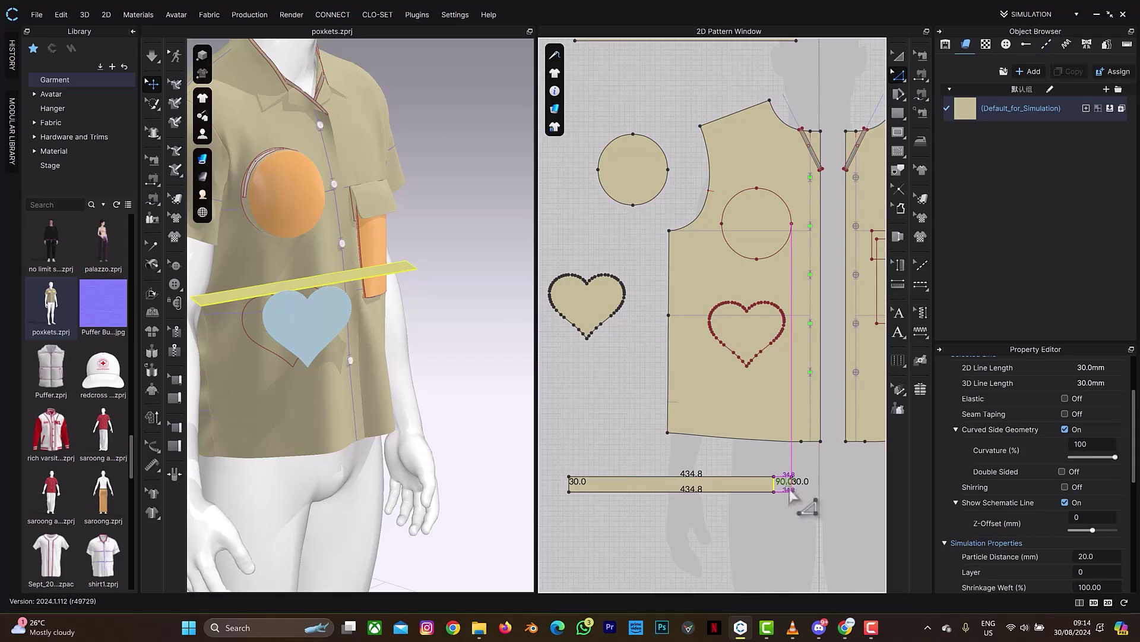
{"action": "left_click_drag", "start_coordinate": [790, 491], "coordinate": [793, 487]}
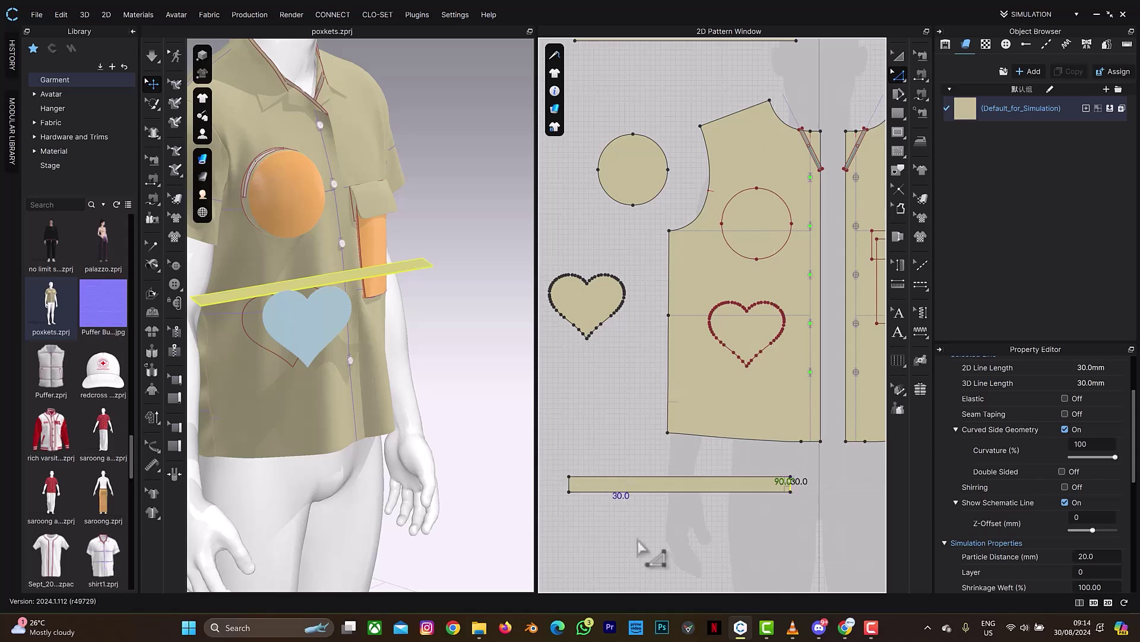
{"action": "left_click", "coordinate": [615, 518]}
Step: Try to free-sew the strip's lower long edge around the heart outline on the front panel, and undo the seam
{"action": "key", "text": "m"}
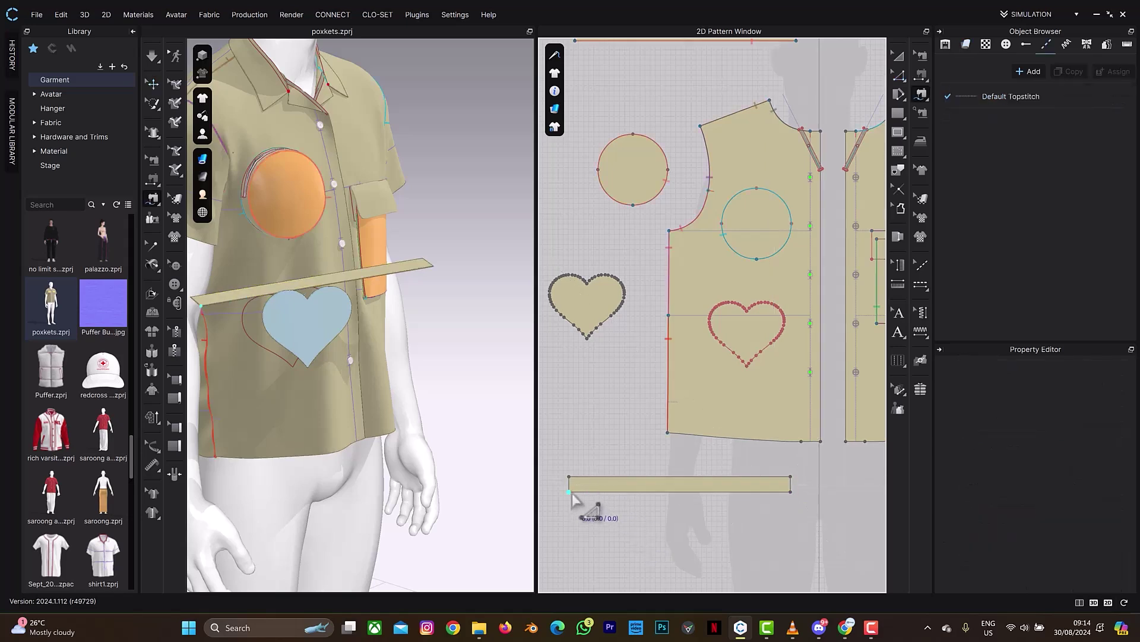
{"action": "left_click", "coordinate": [571, 492]}
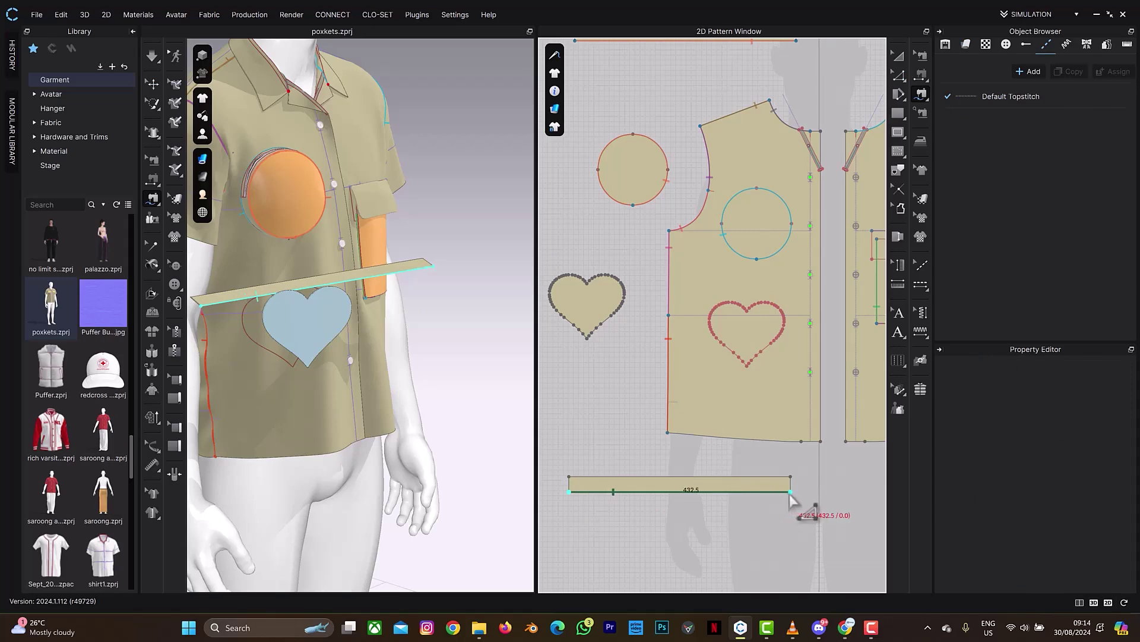
{"action": "left_click", "coordinate": [791, 493]}
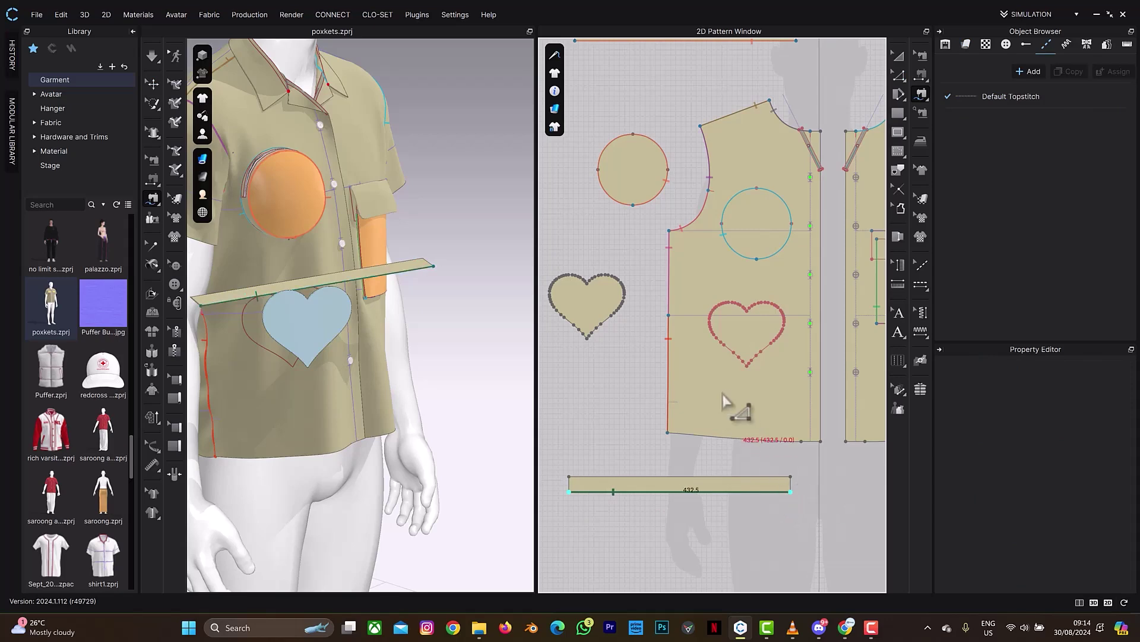
{"action": "left_click", "coordinate": [747, 367]}
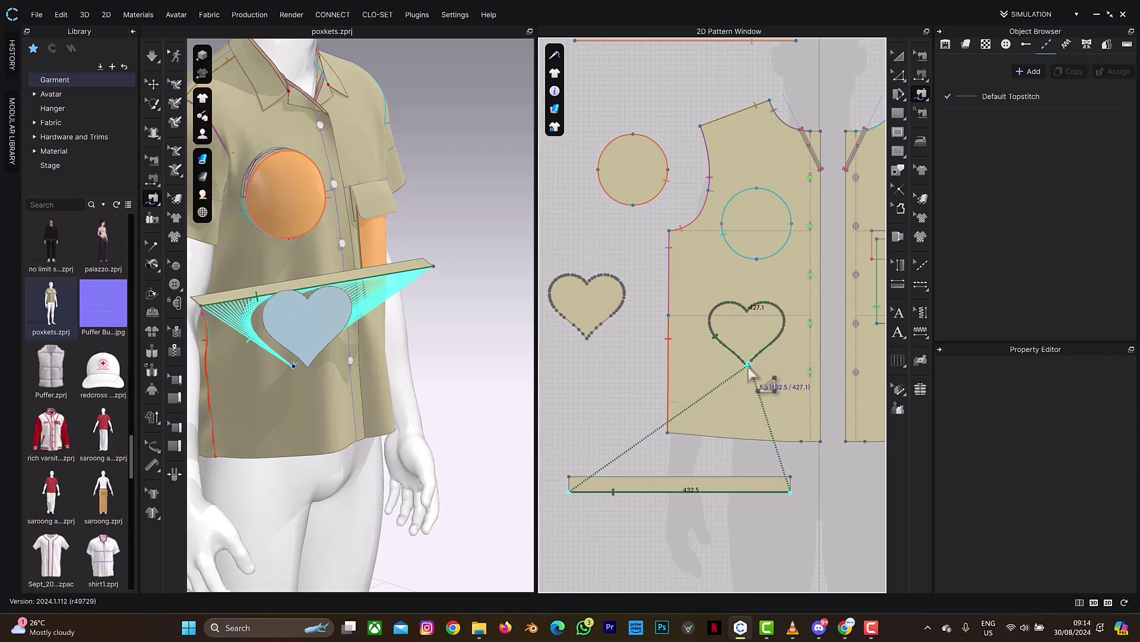
{"action": "scroll", "coordinate": [750, 372], "scroll_direction": "up", "scroll_amount": 6}
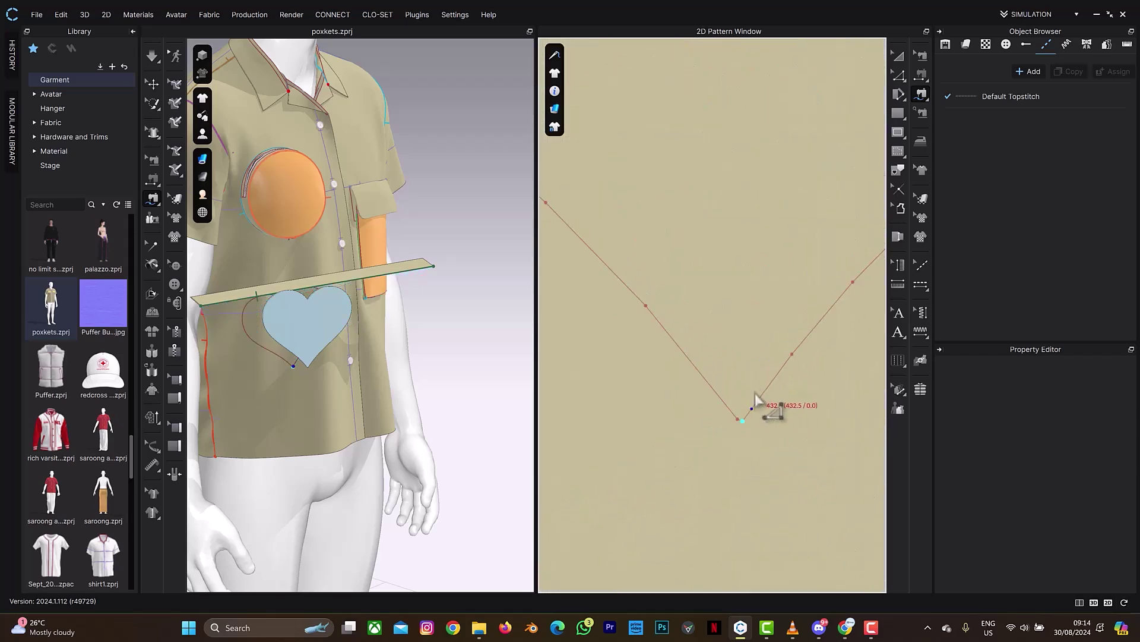
{"action": "left_click", "coordinate": [754, 399]}
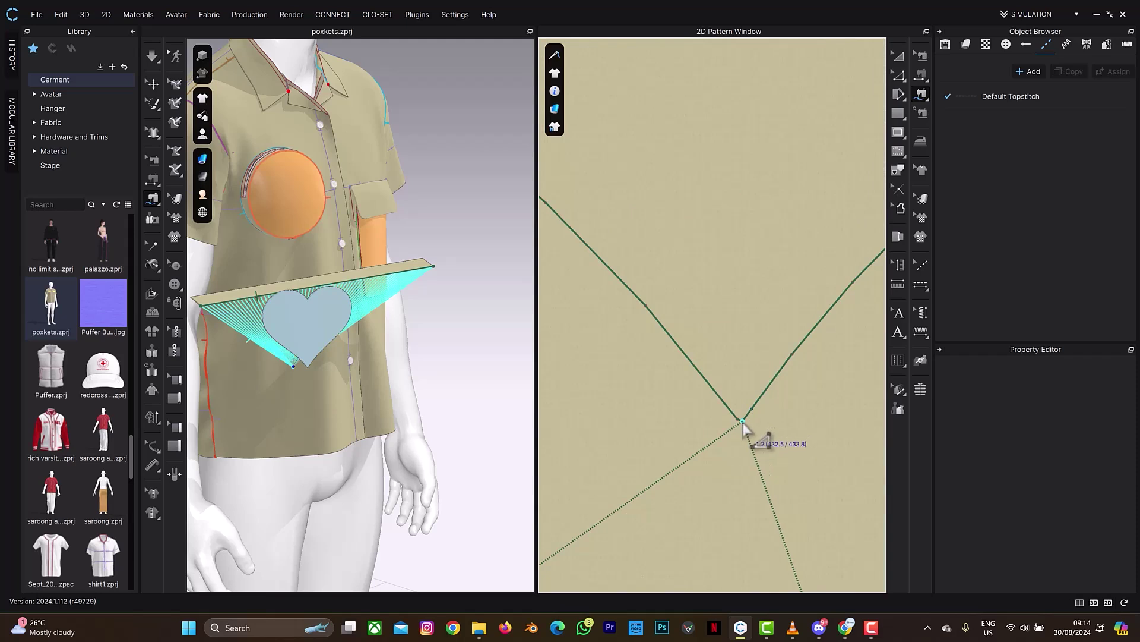
{"action": "left_click", "coordinate": [743, 423]}
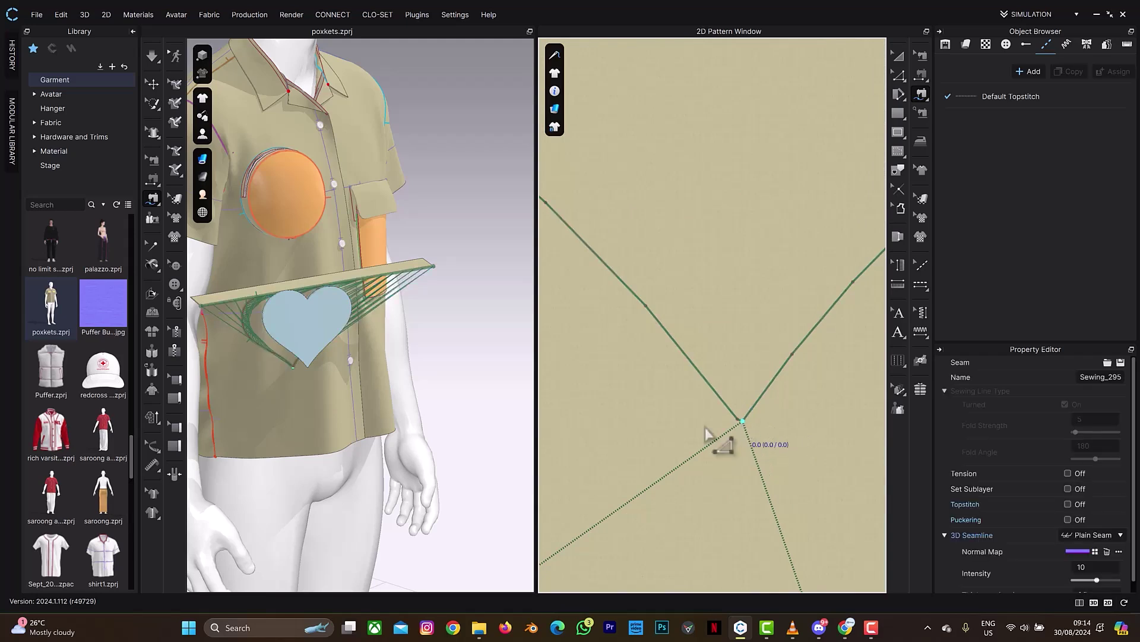
{"action": "scroll", "coordinate": [377, 411], "scroll_direction": "down", "scroll_amount": 2}
{"action": "right_click_drag", "start_coordinate": [376, 404], "coordinate": [405, 387]}
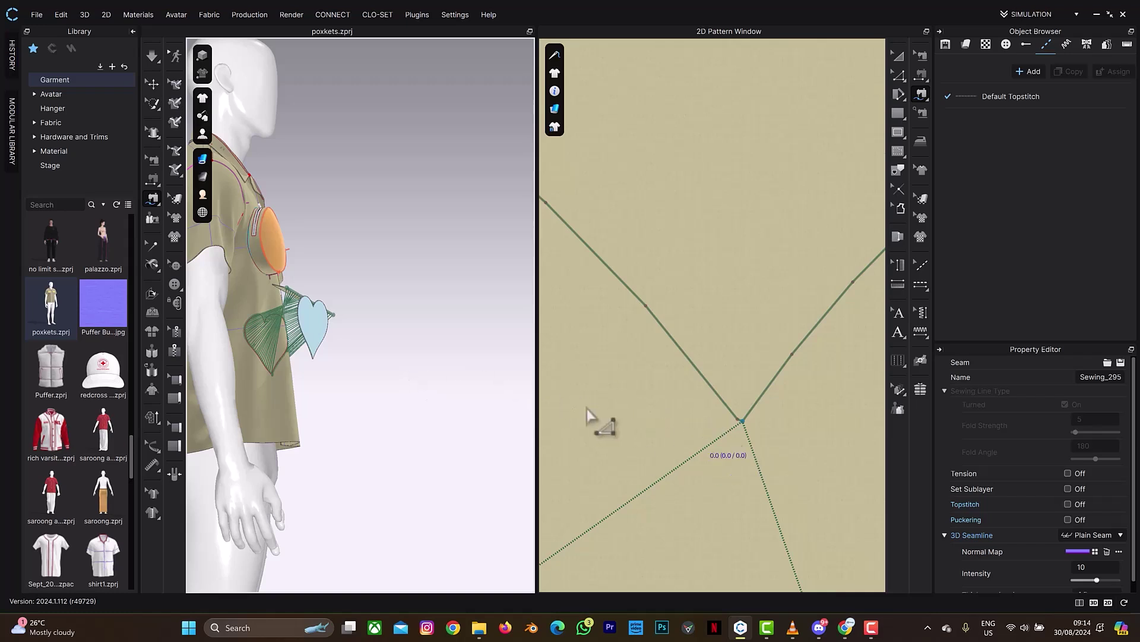
{"action": "scroll", "coordinate": [704, 435], "scroll_direction": "down", "scroll_amount": 3}
{"action": "scroll", "coordinate": [702, 430], "scroll_direction": "down", "scroll_amount": 5}
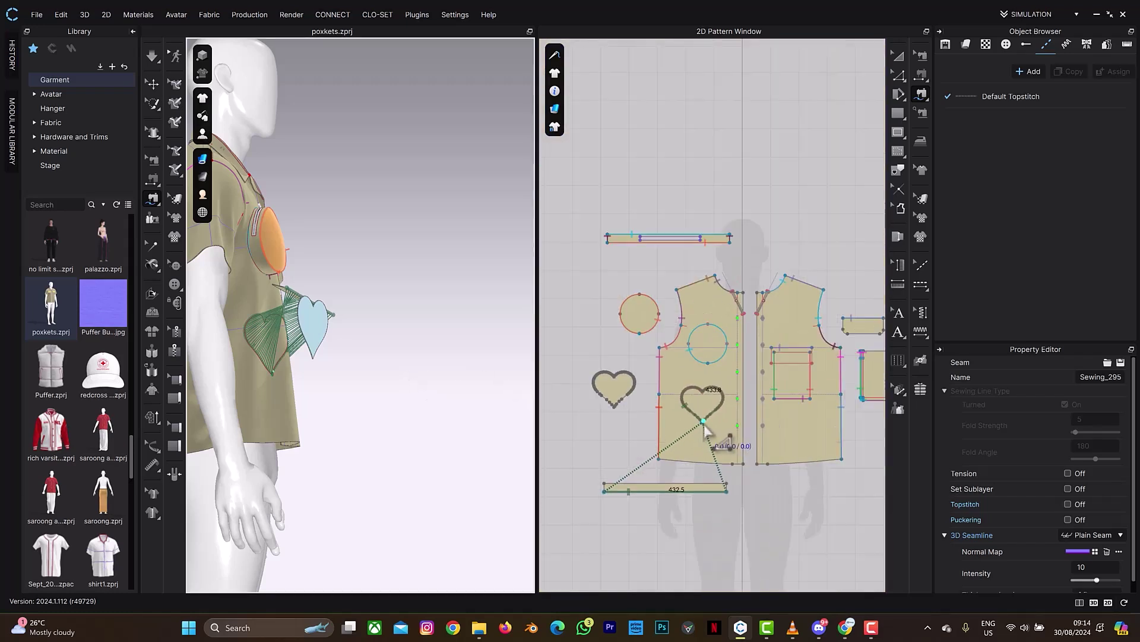
{"action": "key", "text": "Escape"}
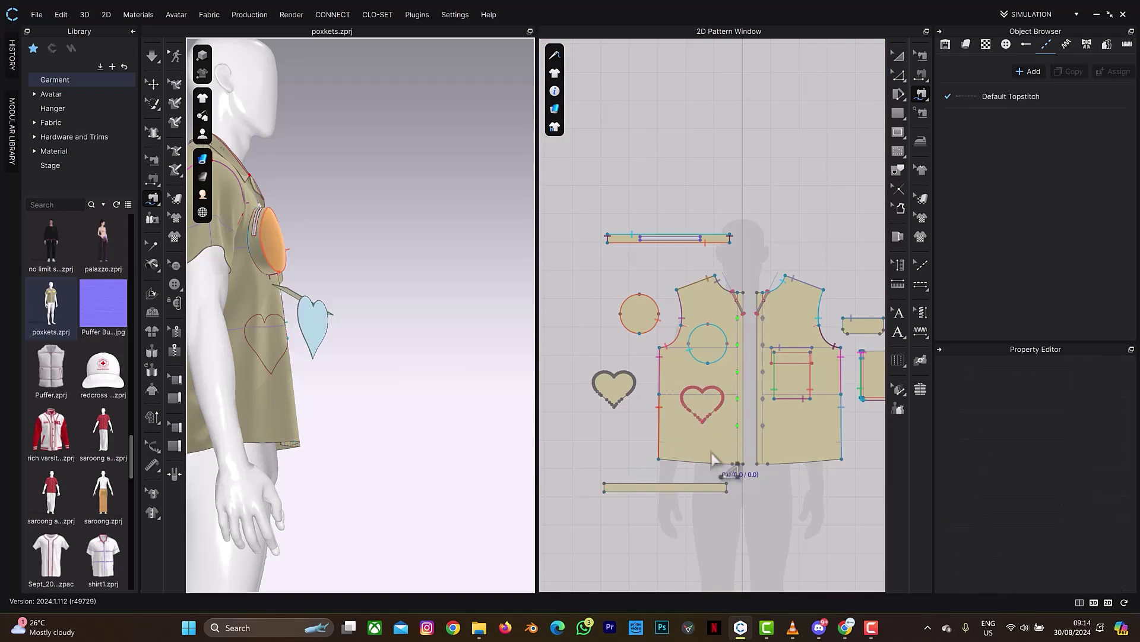
Step: Switch the 3D garment rendering style to Textured Surface
{"action": "scroll", "coordinate": [341, 315], "scroll_direction": "up", "scroll_amount": 3}
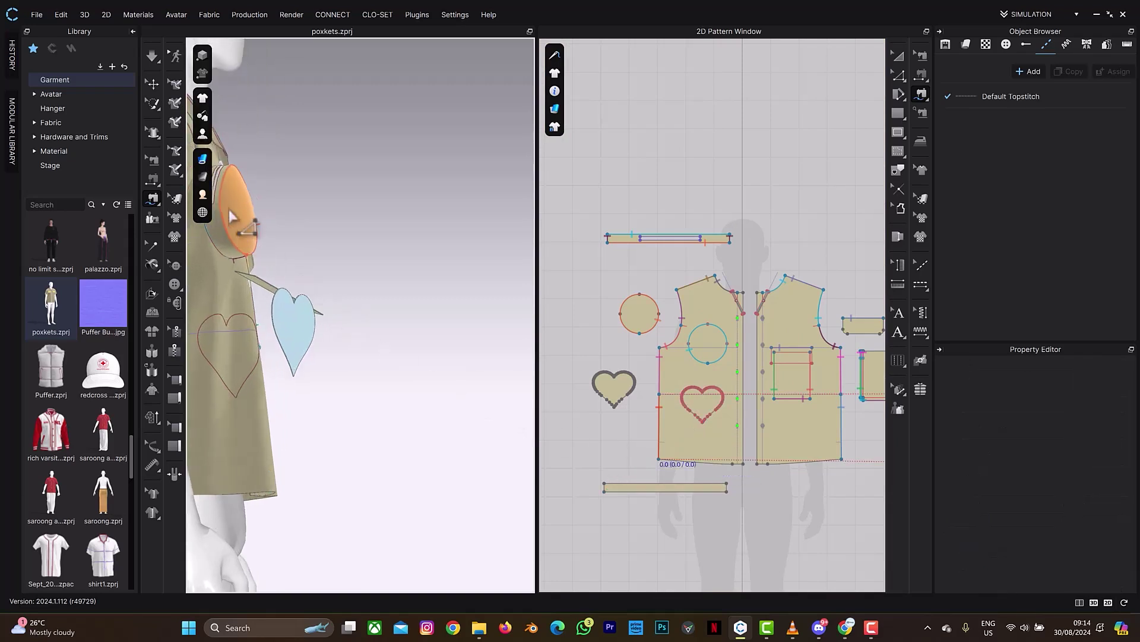
{"action": "mouse_move", "coordinate": [206, 164]}
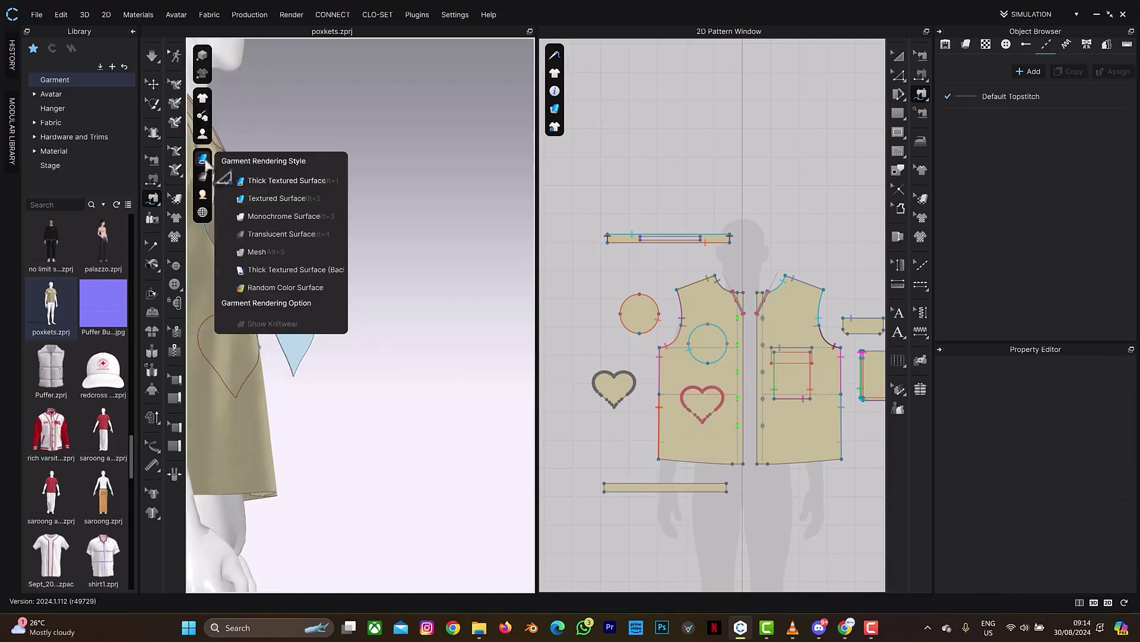
{"action": "left_click", "coordinate": [241, 202]}
{"action": "right_click_drag", "start_coordinate": [288, 247], "coordinate": [380, 282]}
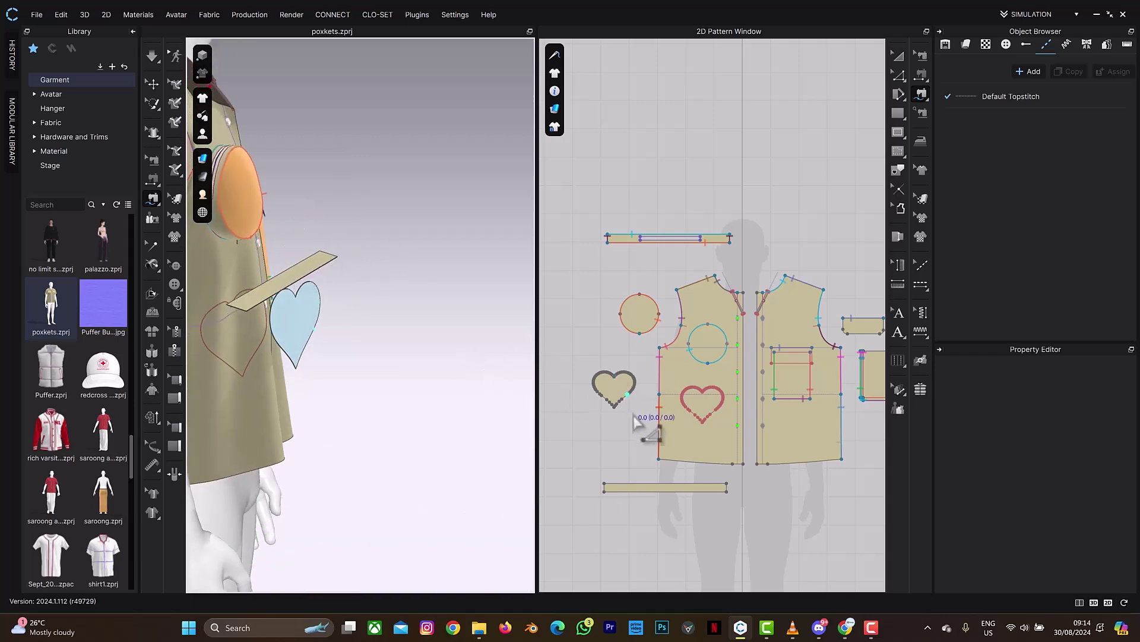
Step: Free-sew the strip's full lower long edge around the separate heart piece, starting and ending at its bottom point
{"action": "scroll", "coordinate": [636, 419], "scroll_direction": "down", "scroll_amount": 1}
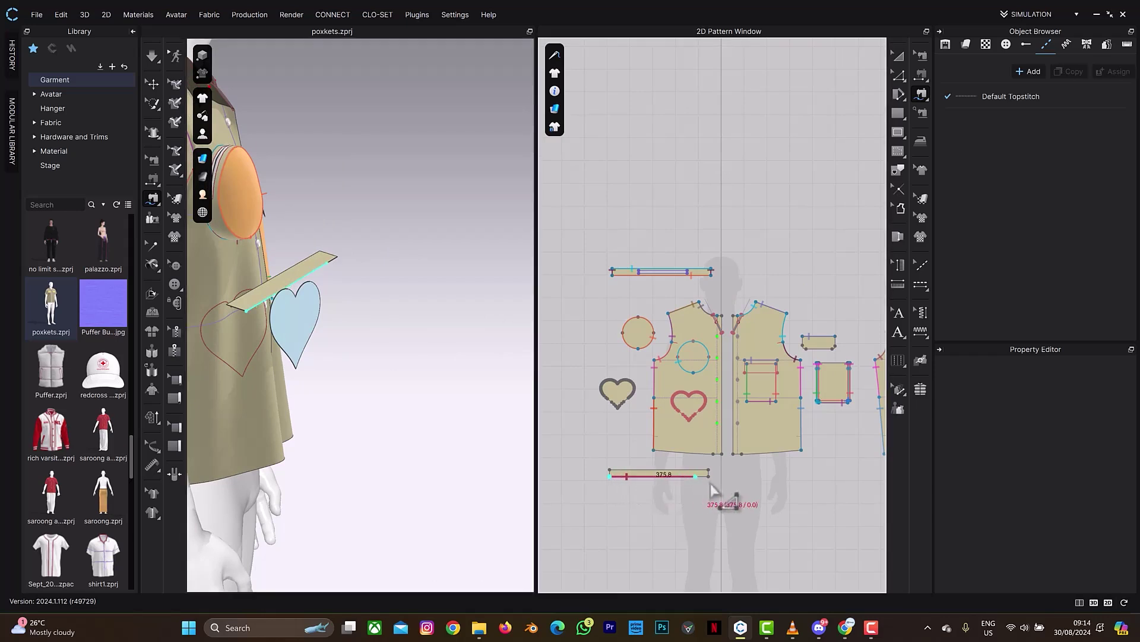
{"action": "scroll", "coordinate": [618, 392], "scroll_direction": "up", "scroll_amount": 4}
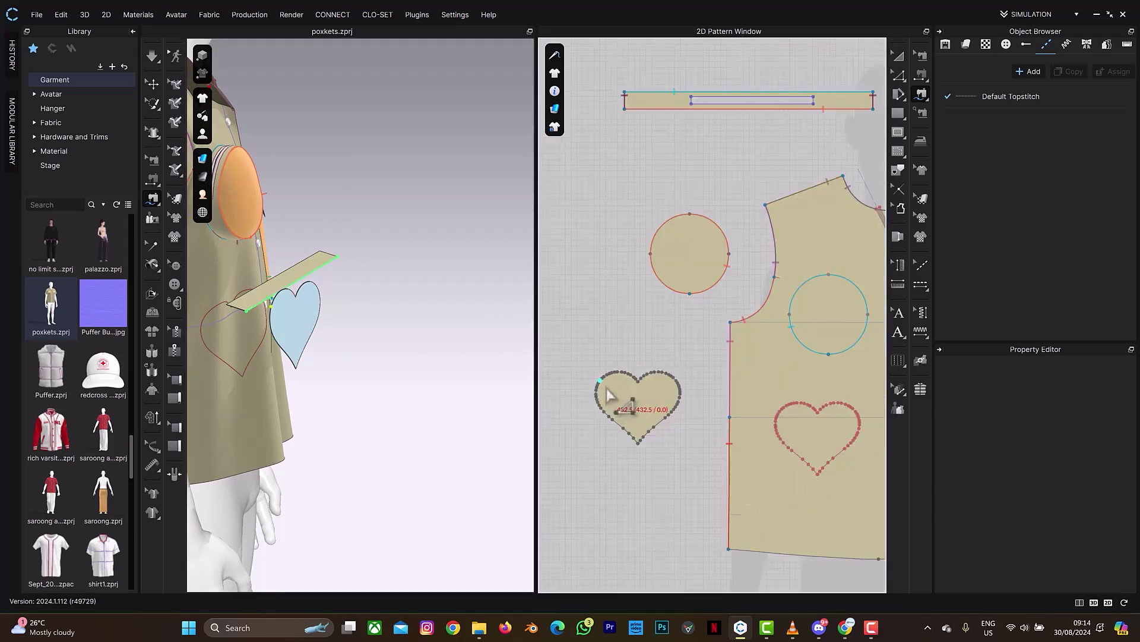
{"action": "left_click", "coordinate": [679, 516]}
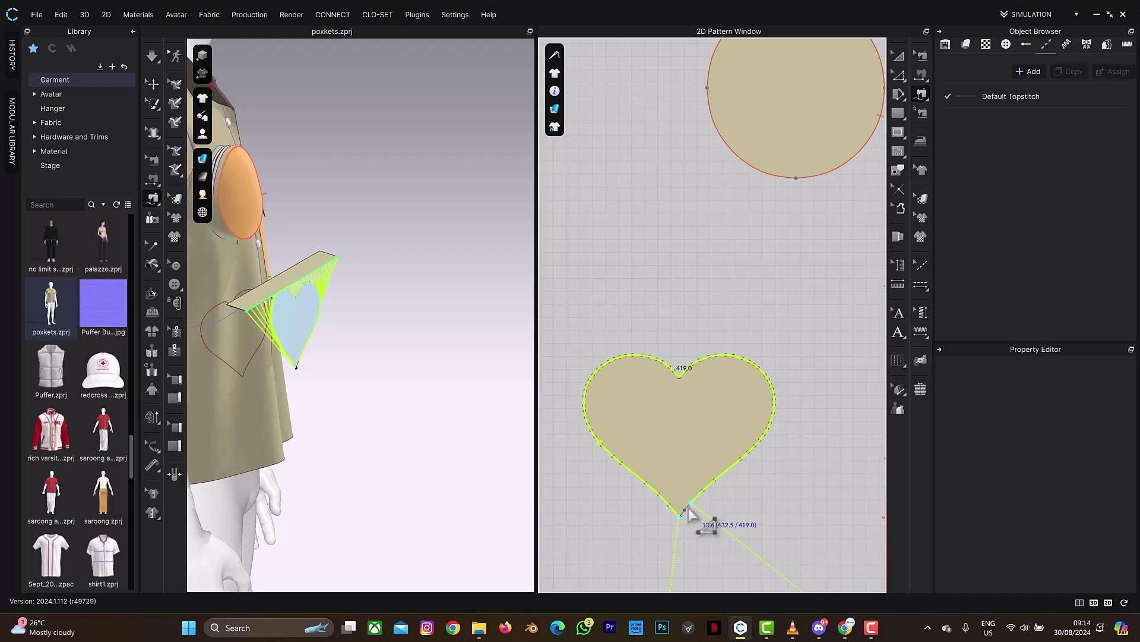
{"action": "scroll", "coordinate": [682, 523], "scroll_direction": "up", "scroll_amount": 3}
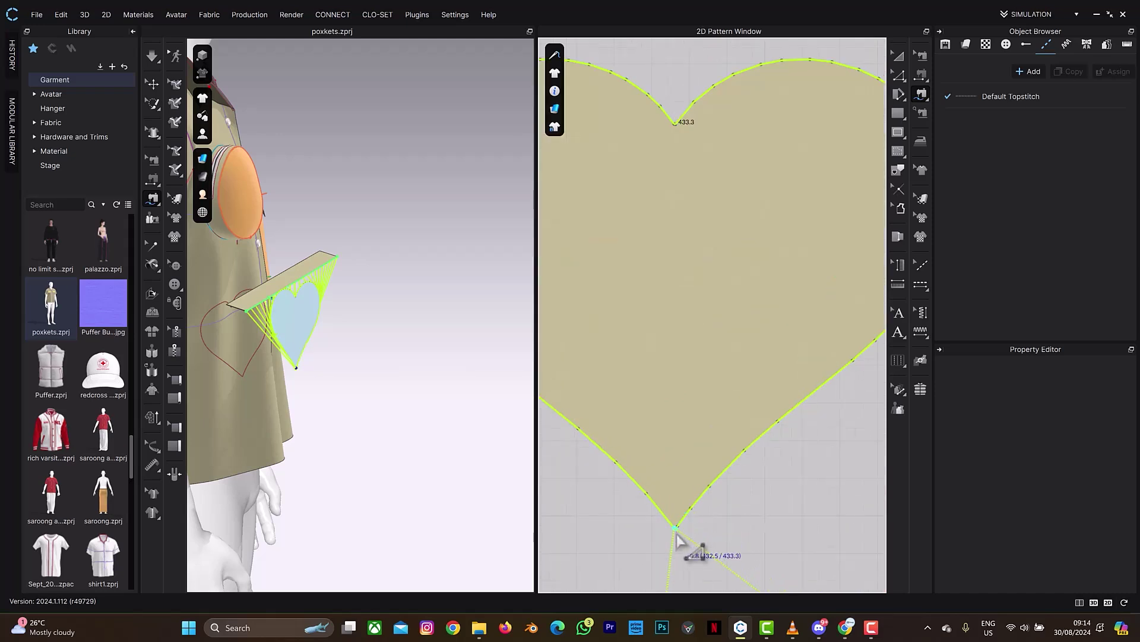
{"action": "left_click", "coordinate": [676, 528]}
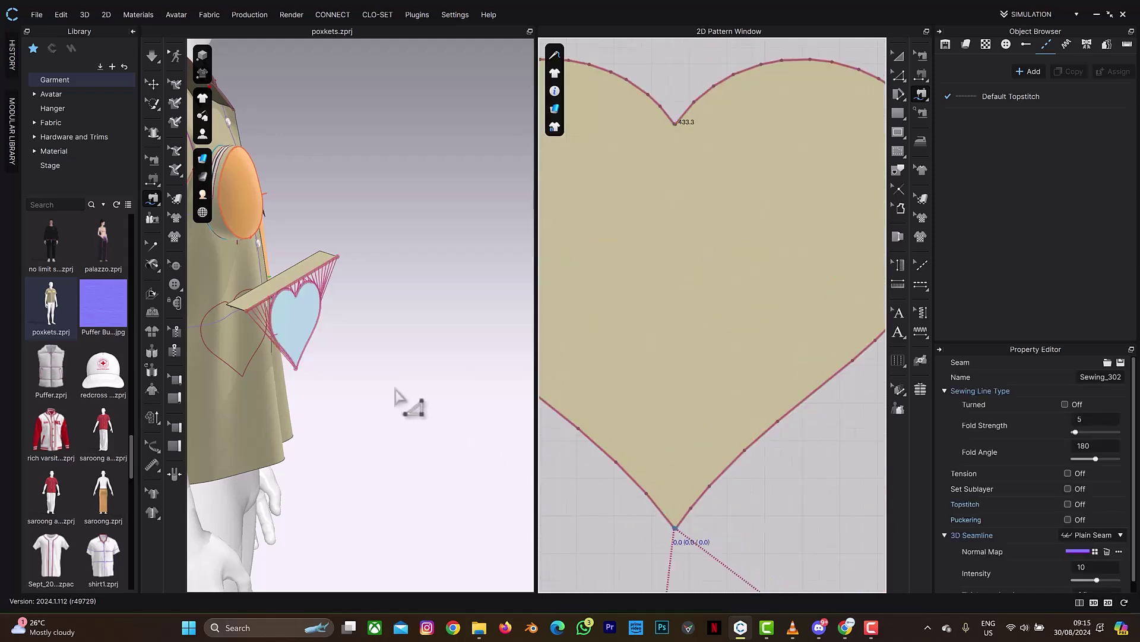
Step: Simulate the garment so the strip wraps around the frozen heart piece, and check it from the front and the side
{"action": "right_click_drag", "start_coordinate": [352, 342], "coordinate": [379, 326]}
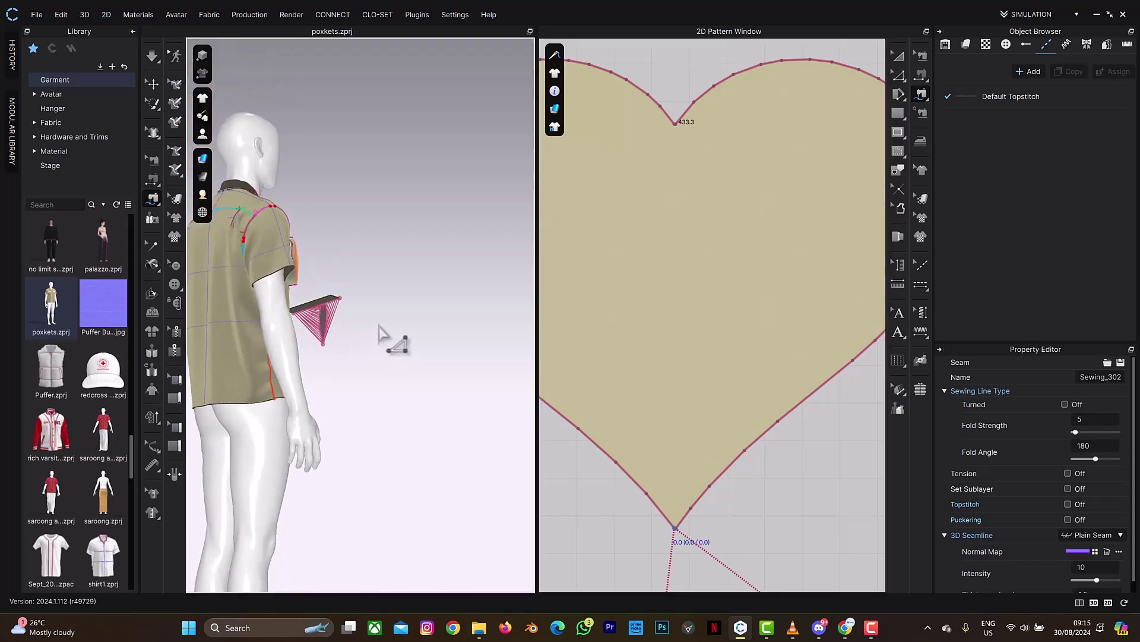
{"action": "scroll", "coordinate": [385, 333], "scroll_direction": "down", "scroll_amount": 2}
{"action": "key", "text": "space"}
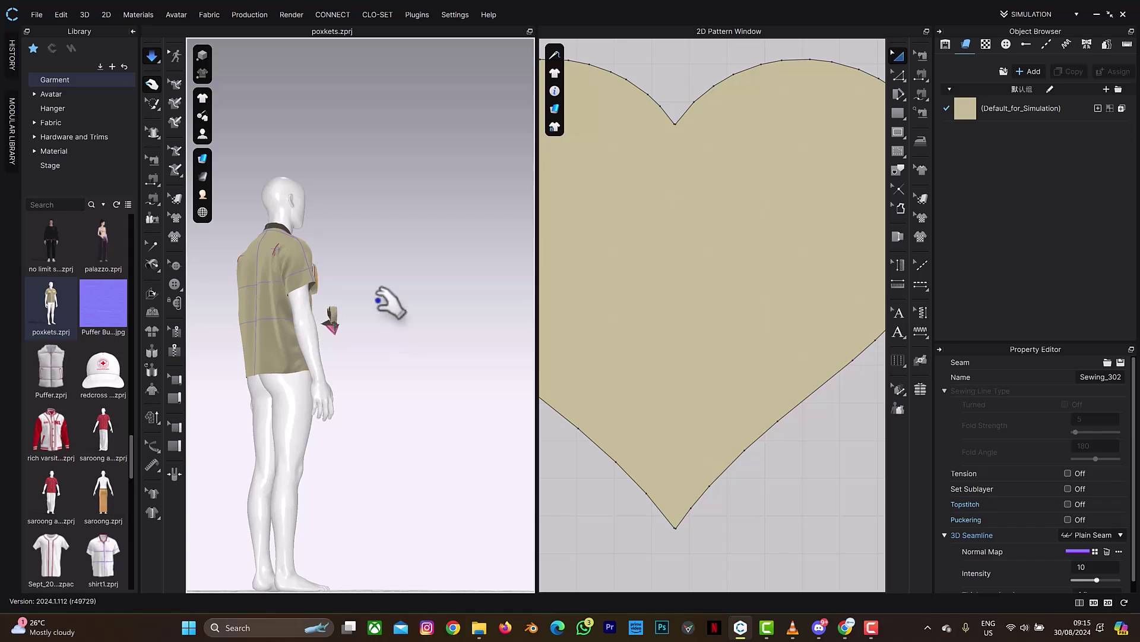
{"action": "key", "text": "2"}
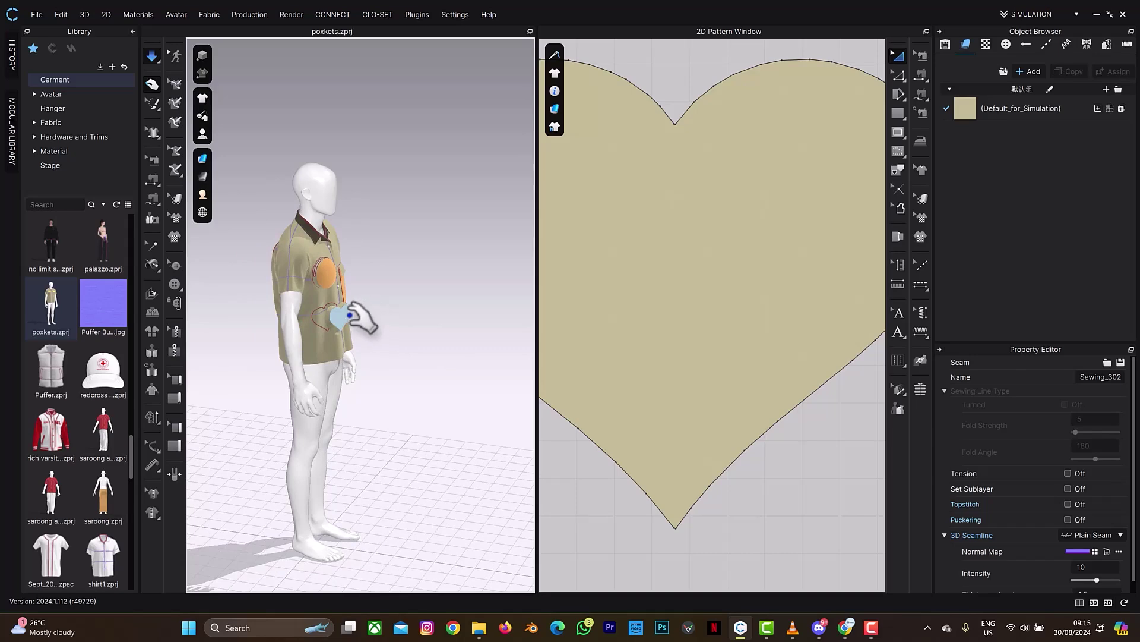
{"action": "key", "text": "2"}
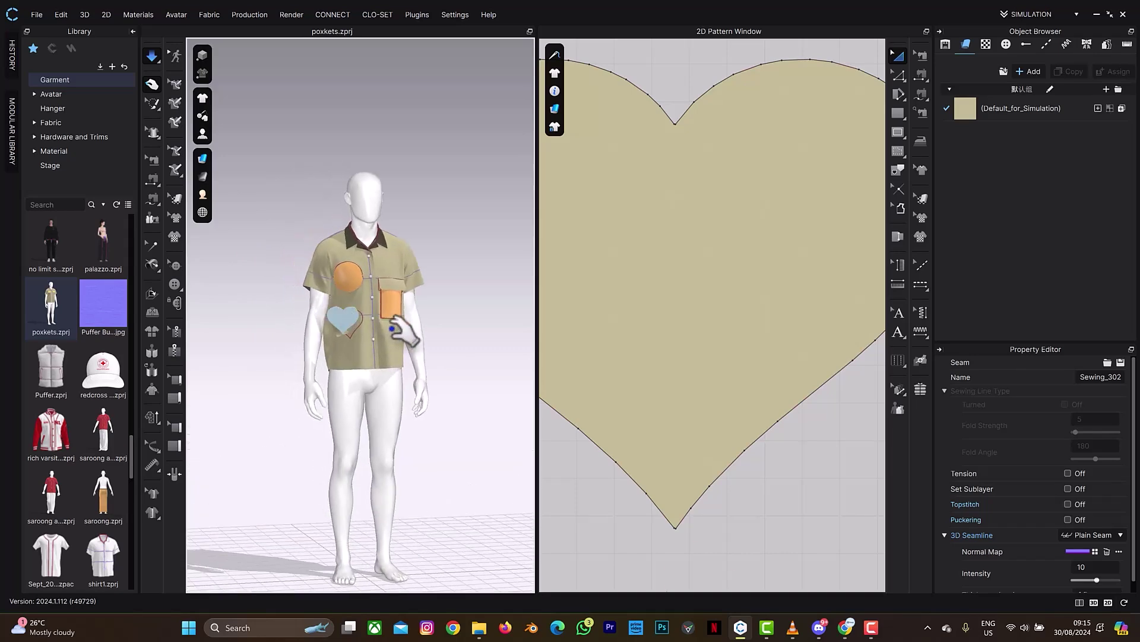
{"action": "key", "text": "1"}
{"action": "scroll", "coordinate": [404, 332], "scroll_direction": "up", "scroll_amount": 8}
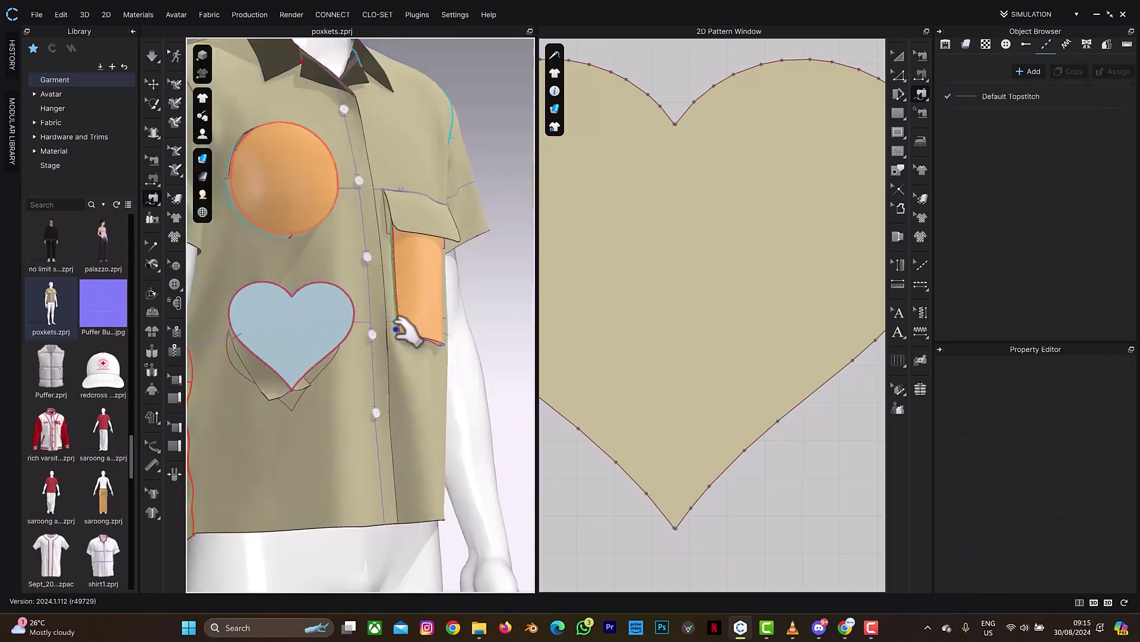
{"action": "key", "text": "6"}
{"action": "scroll", "coordinate": [751, 507], "scroll_direction": "down", "scroll_amount": 8}
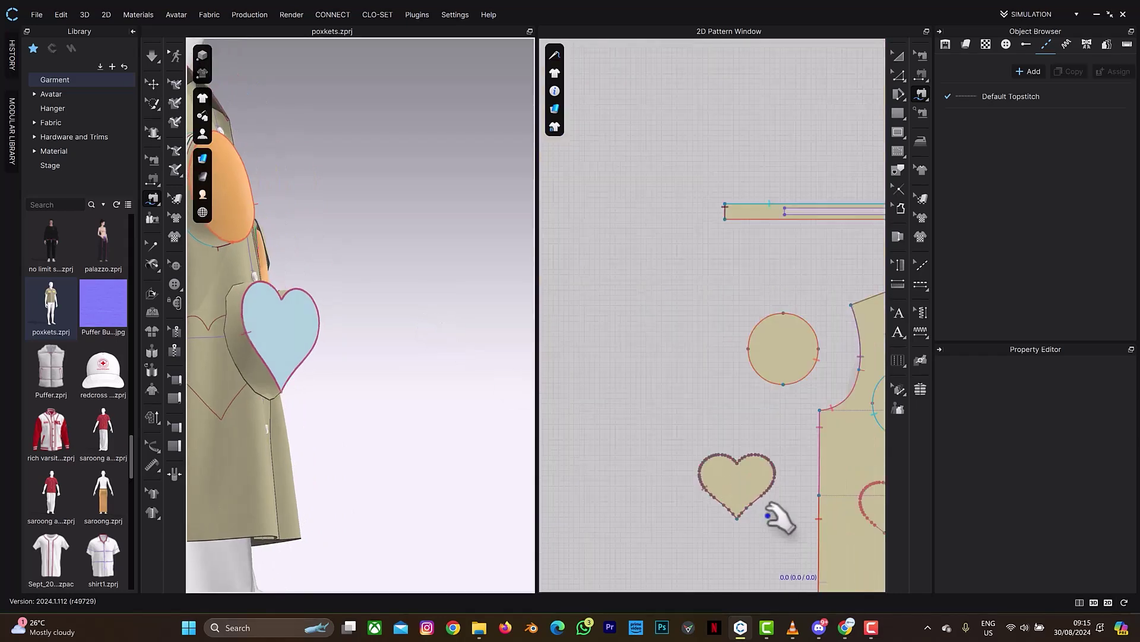
Step: Sew the strip's two short ends together and simulate to close the band around the heart piece
{"action": "right_click_drag", "start_coordinate": [778, 517], "coordinate": [753, 287]}
{"action": "right_click_drag", "start_coordinate": [764, 438], "coordinate": [637, 412]}
{"action": "scroll", "coordinate": [636, 412], "scroll_direction": "down", "scroll_amount": 2}
{"action": "key", "text": "n"}
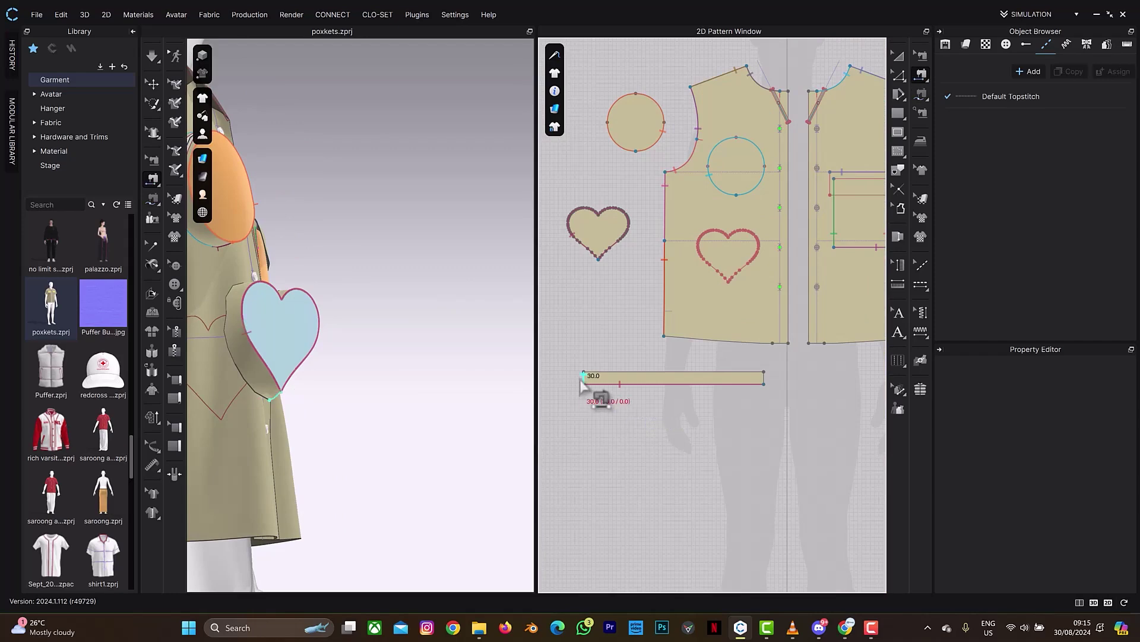
{"action": "left_click", "coordinate": [583, 376]}
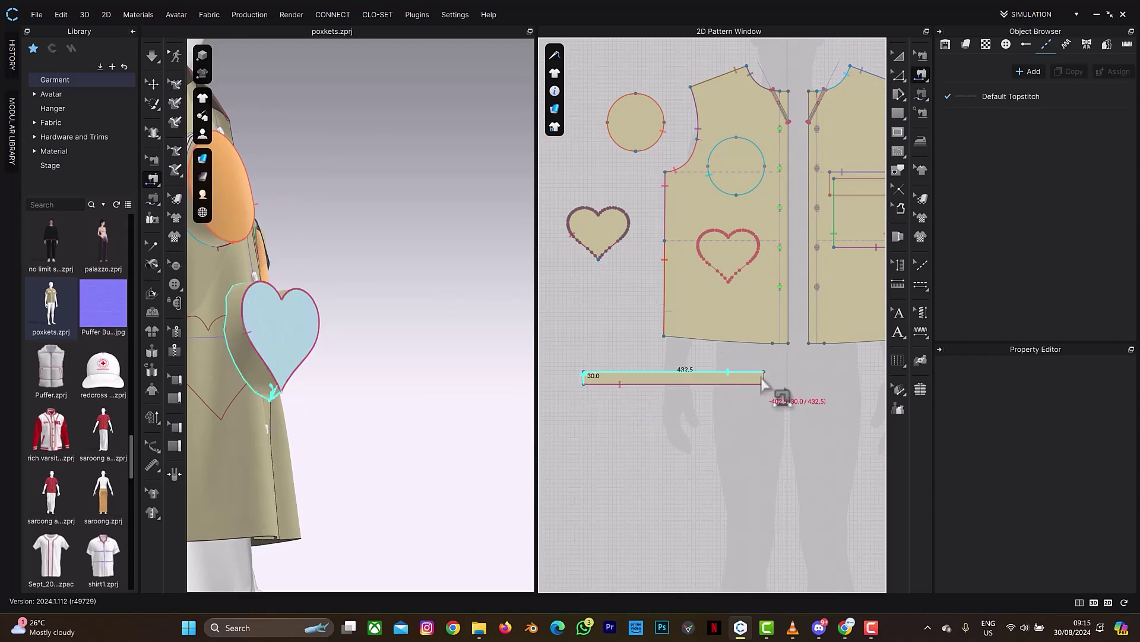
{"action": "left_click", "coordinate": [765, 385]}
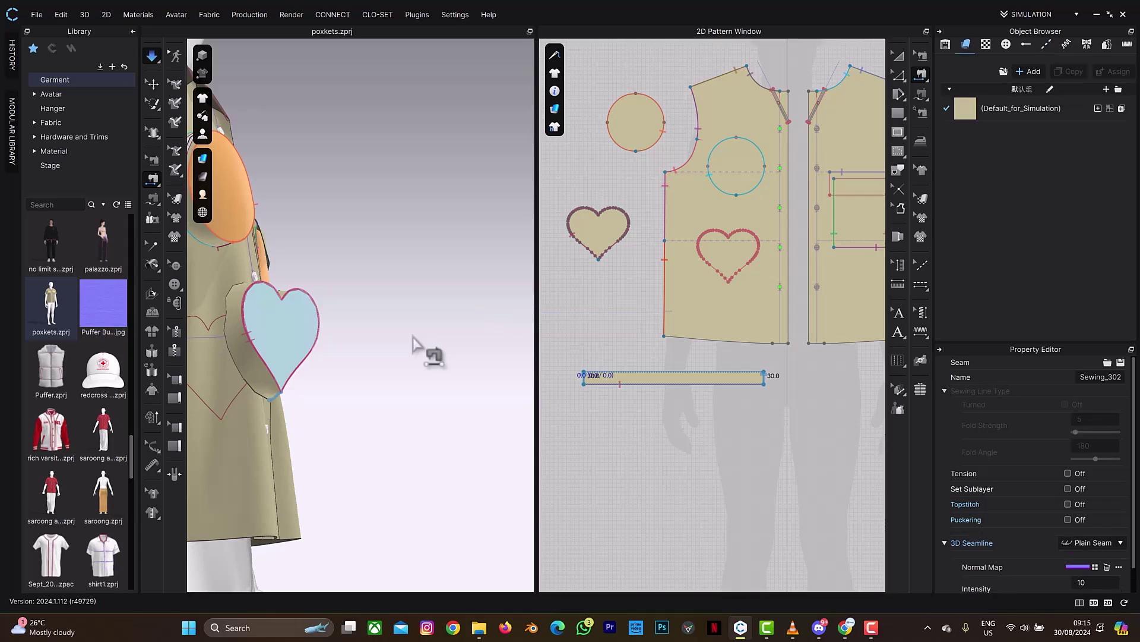
{"action": "key", "text": "q"}
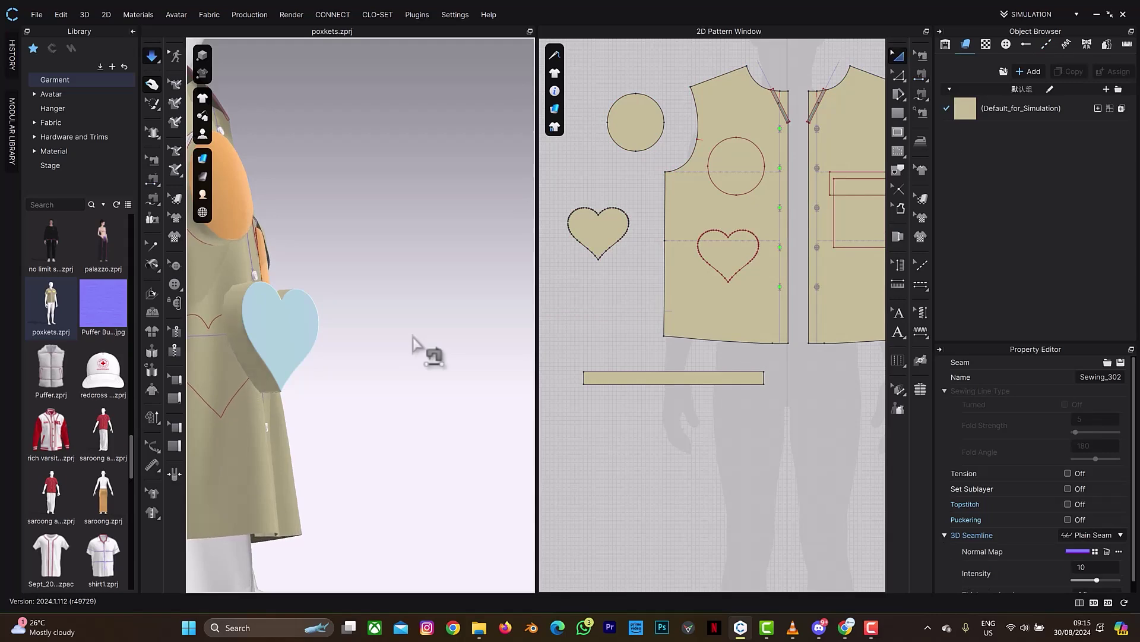
{"action": "key", "text": "space"}
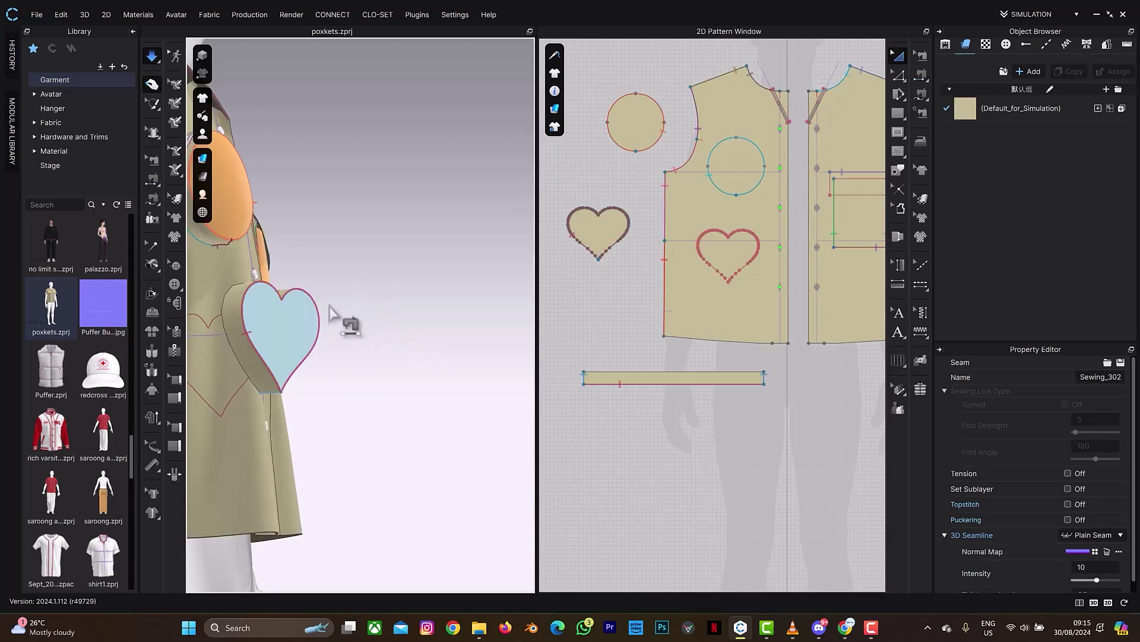
Step: Unfreeze the separate heart piece and strengthen it
{"action": "key", "text": "q"}
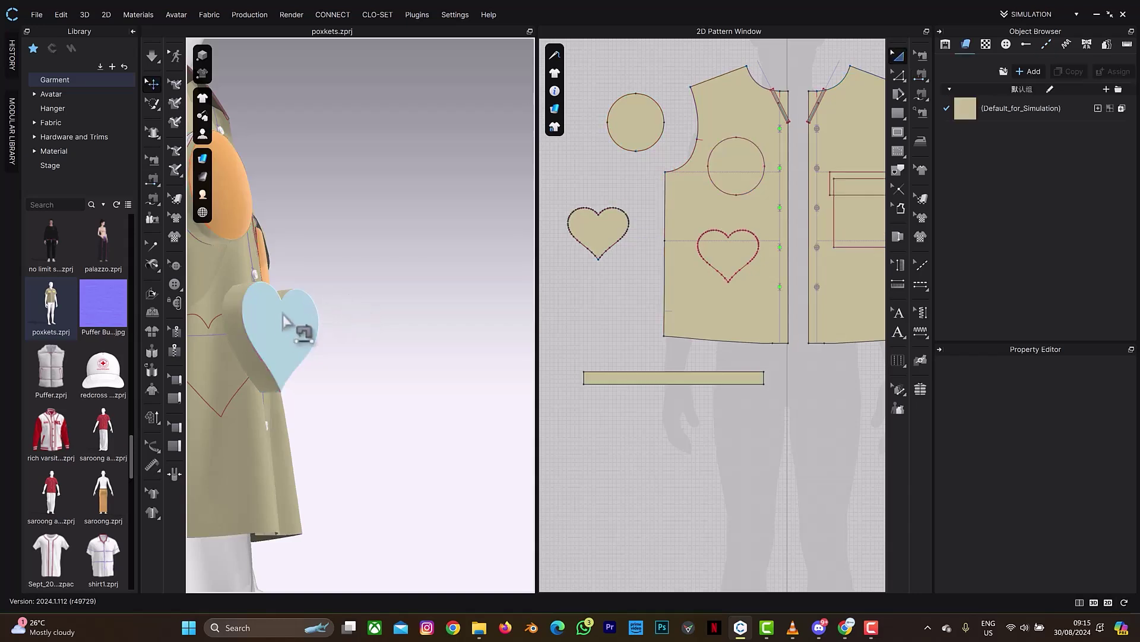
{"action": "left_click", "coordinate": [300, 330]}
{"action": "right_click", "coordinate": [278, 319]}
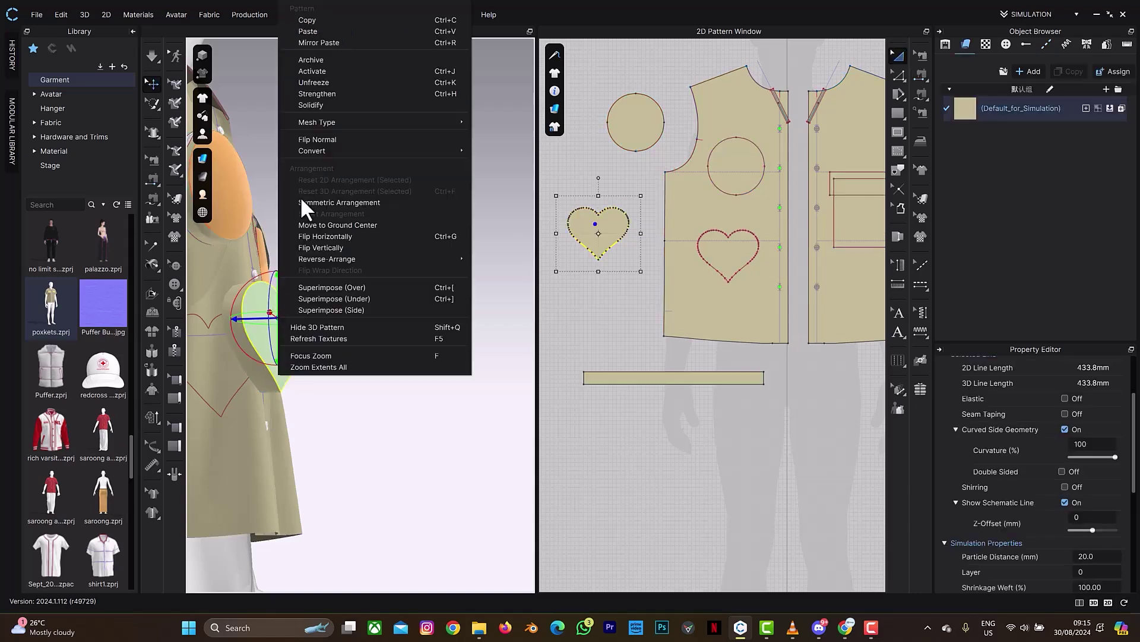
{"action": "left_click", "coordinate": [319, 84]}
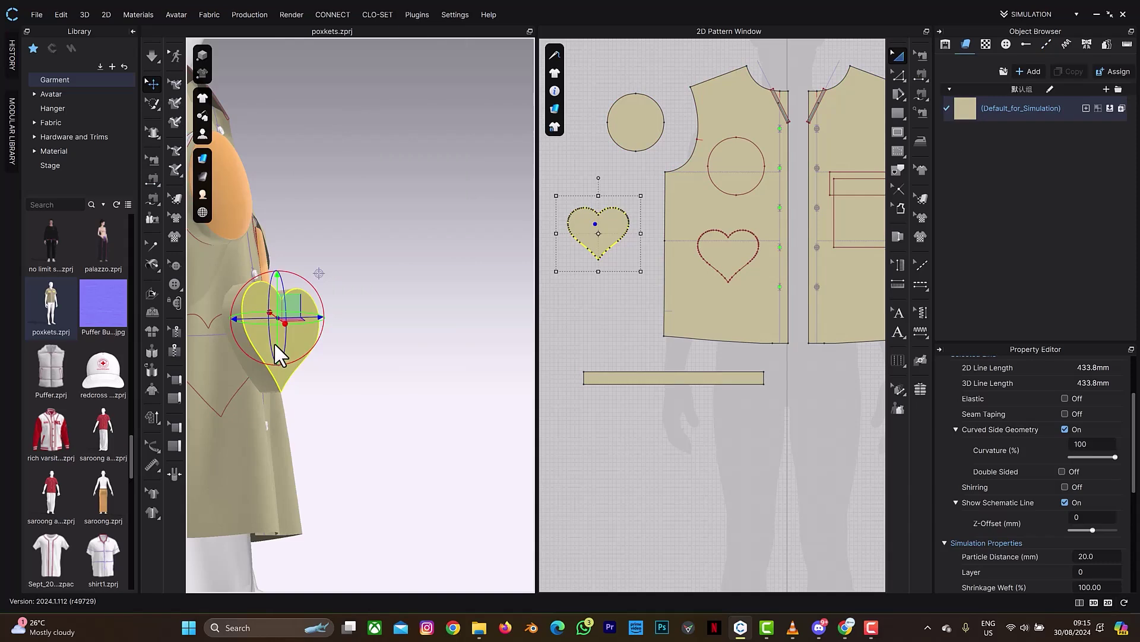
{"action": "right_click", "coordinate": [275, 347]}
{"action": "left_click", "coordinate": [326, 105]}
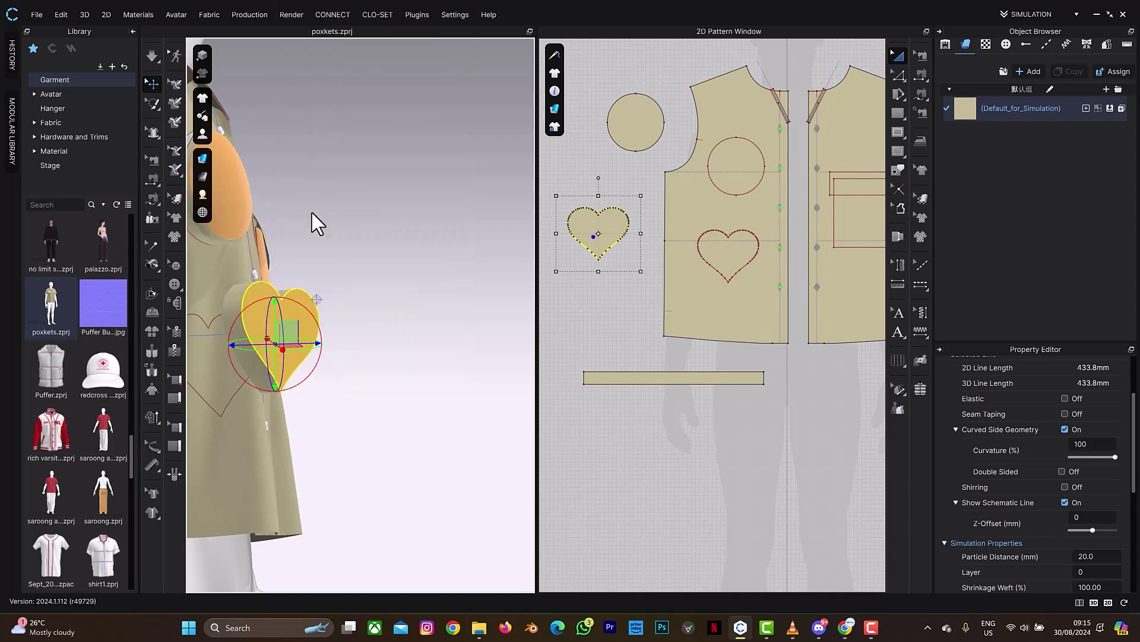
Step: Select the separate heart piece together with its strip and move both close to the shirt front
{"action": "scroll", "coordinate": [331, 284], "scroll_direction": "up", "scroll_amount": 3}
{"action": "right_click_drag", "start_coordinate": [340, 314], "coordinate": [453, 287]}
{"action": "left_click", "coordinate": [351, 265], "text": "shift"}
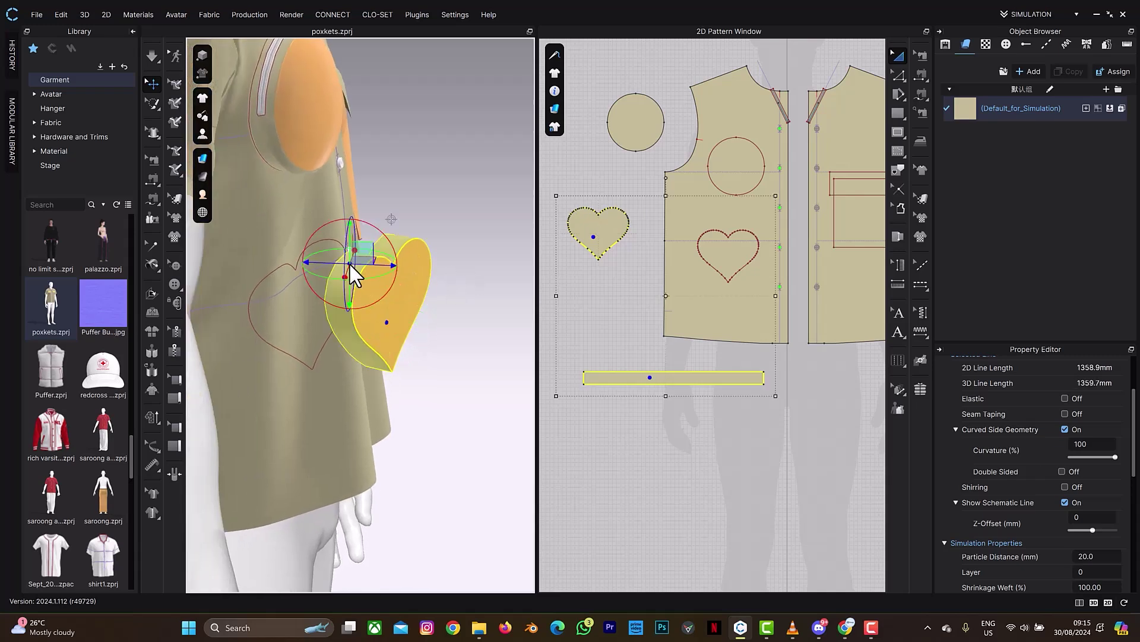
{"action": "right_click_drag", "start_coordinate": [333, 282], "coordinate": [367, 298]}
{"action": "left_click", "coordinate": [384, 299]}
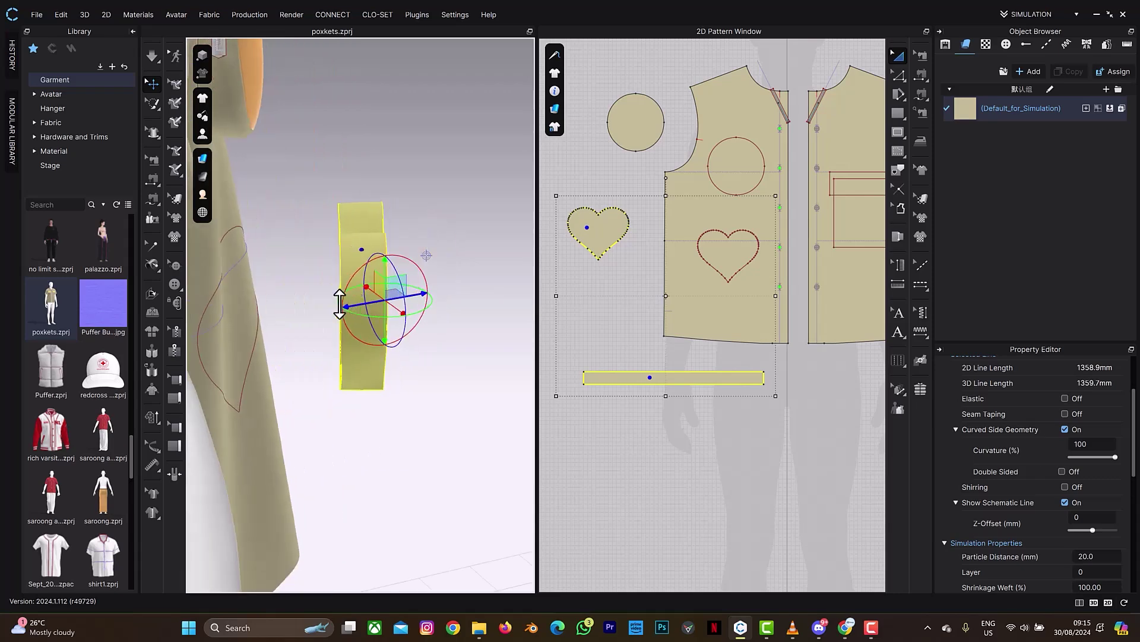
{"action": "left_click_drag", "start_coordinate": [339, 304], "coordinate": [259, 300]}
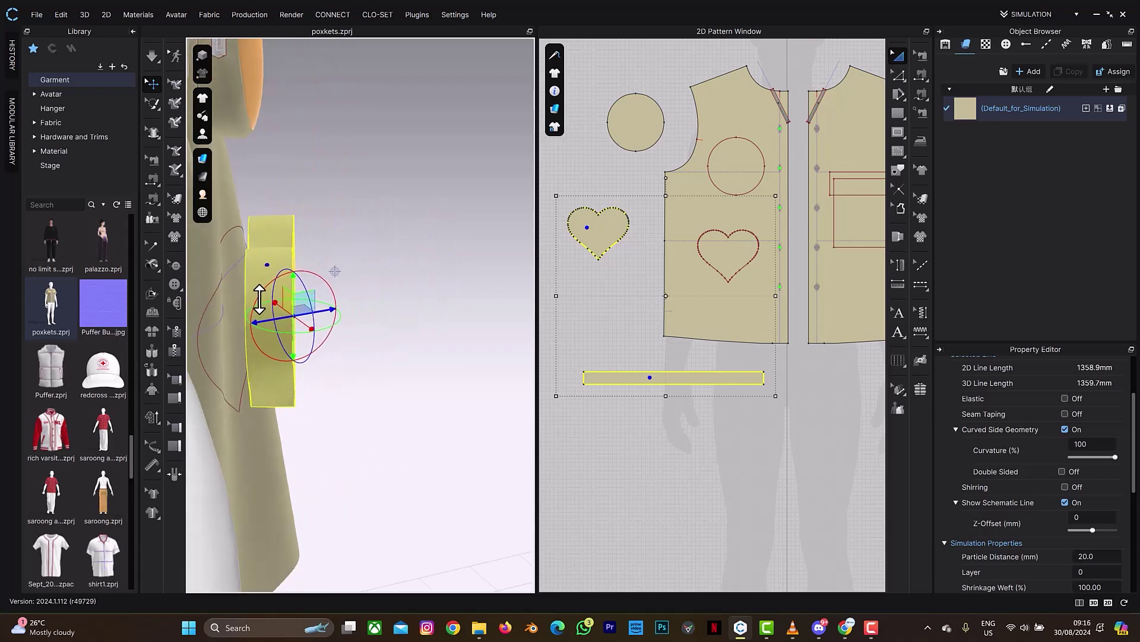
Step: Align the heart piece and its strip sideways and vertically over the traced heart outline on the shirt front
{"action": "right_click_drag", "start_coordinate": [267, 263], "coordinate": [251, 264]}
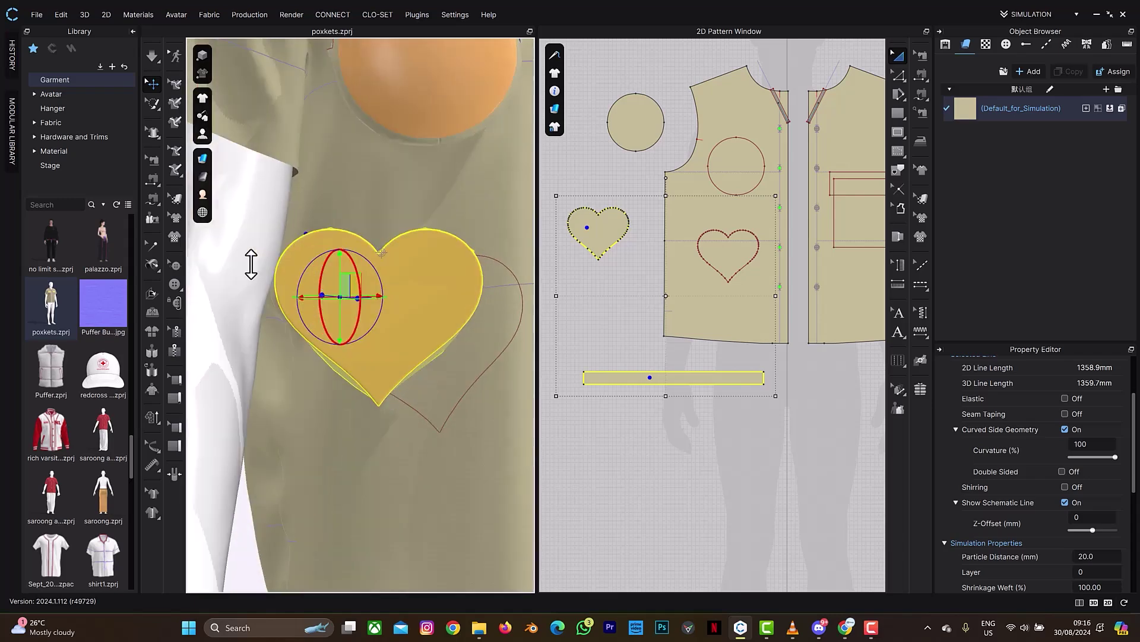
{"action": "right_click_drag", "start_coordinate": [336, 315], "coordinate": [342, 302]}
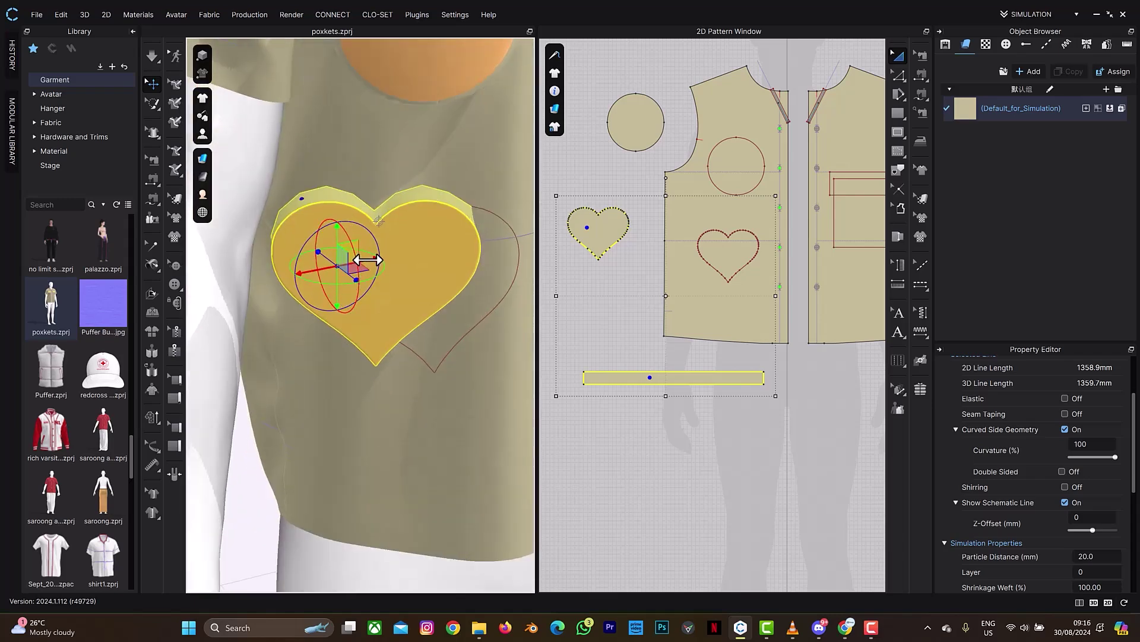
{"action": "left_click_drag", "start_coordinate": [368, 259], "coordinate": [402, 255]}
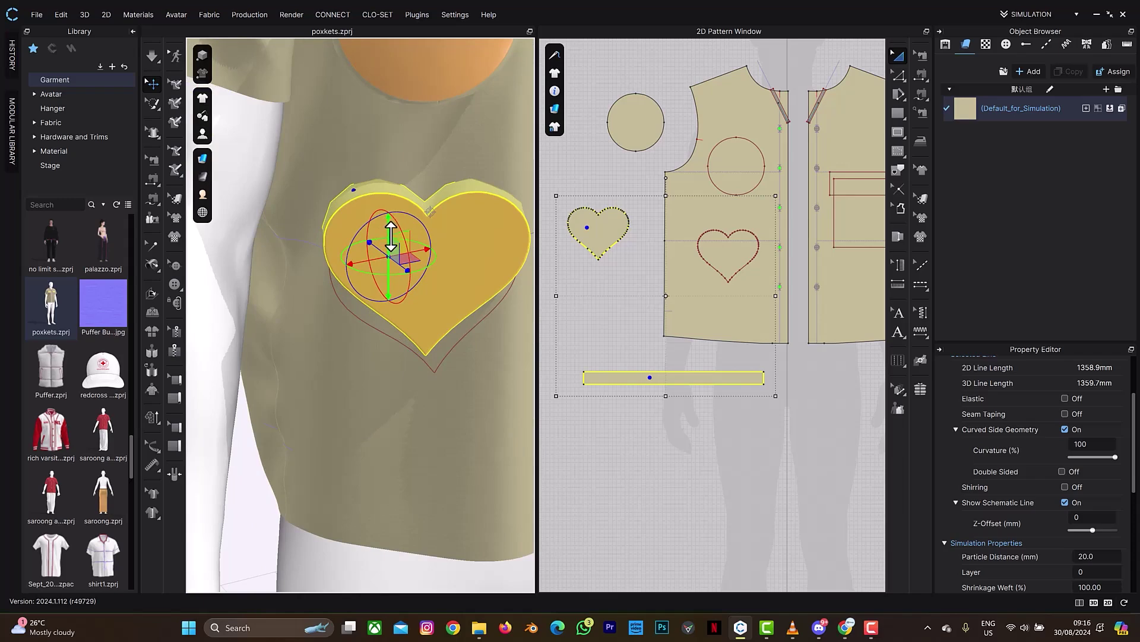
{"action": "left_click_drag", "start_coordinate": [391, 237], "coordinate": [391, 252]}
Step: Set the particle distance of the heart piece and strip to 10 mm
{"action": "scroll", "coordinate": [1087, 517], "scroll_direction": "down", "scroll_amount": 2}
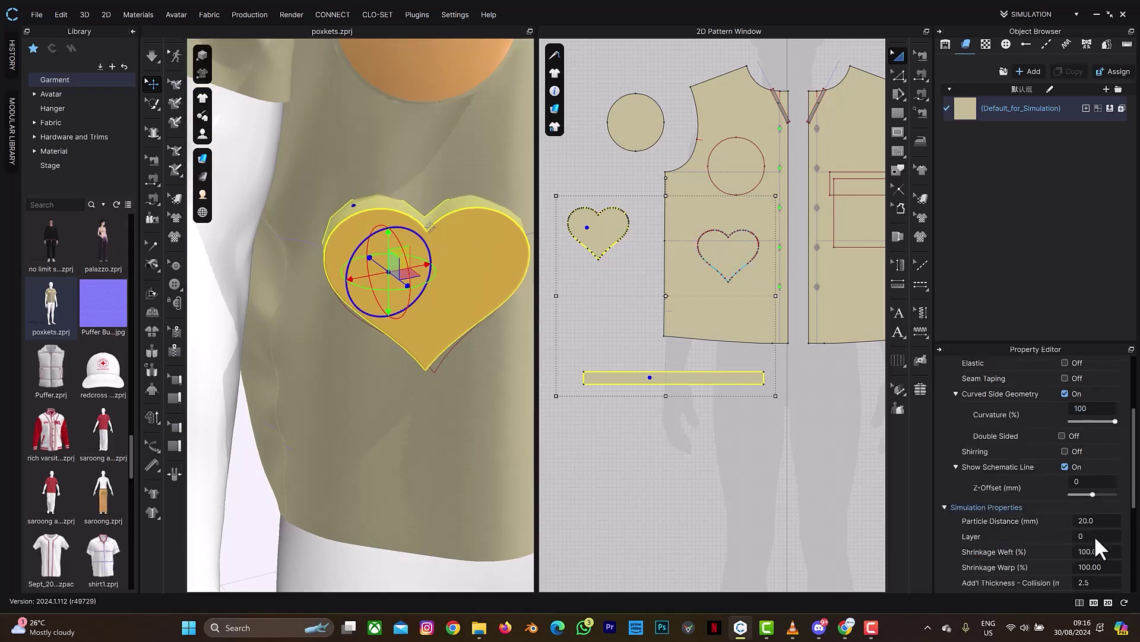
{"action": "scroll", "coordinate": [1095, 538], "scroll_direction": "down", "scroll_amount": 4}
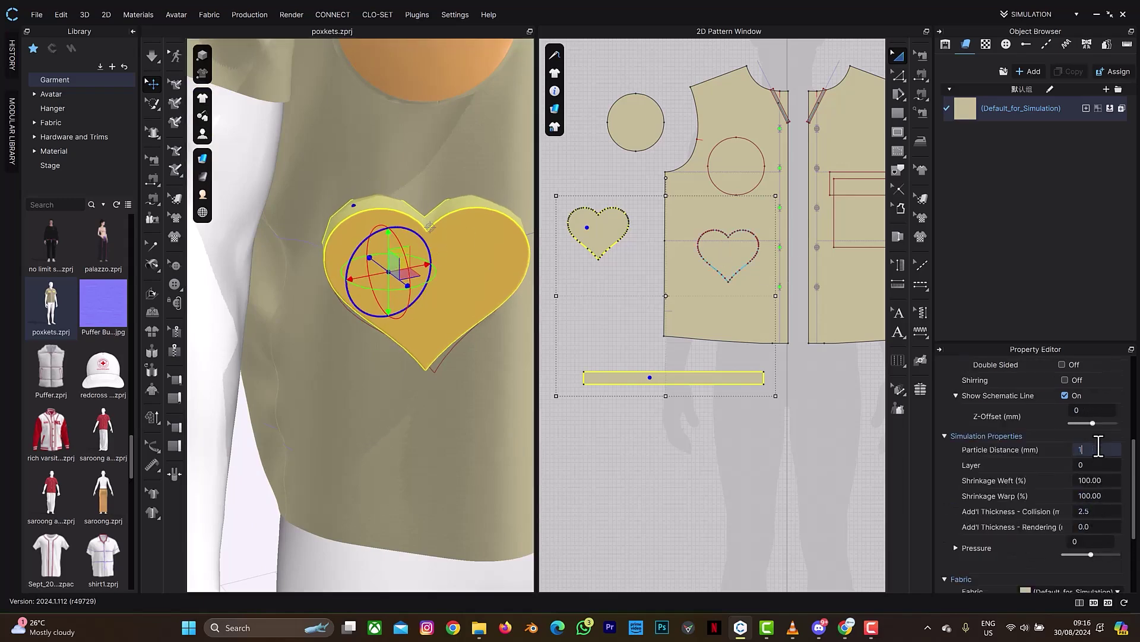
{"action": "key", "text": "Return"}
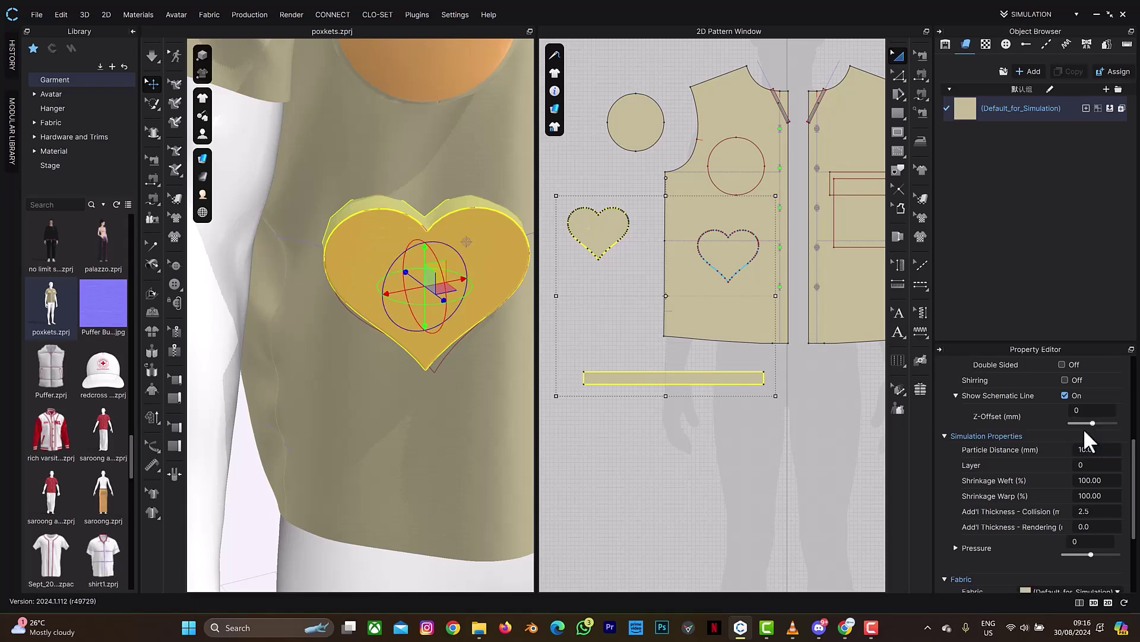
{"action": "left_click", "coordinate": [712, 406]}
Step: Reselect the heart piece and strip and move them slightly away from the shirt front
{"action": "right_click_drag", "start_coordinate": [364, 296], "coordinate": [383, 262]}
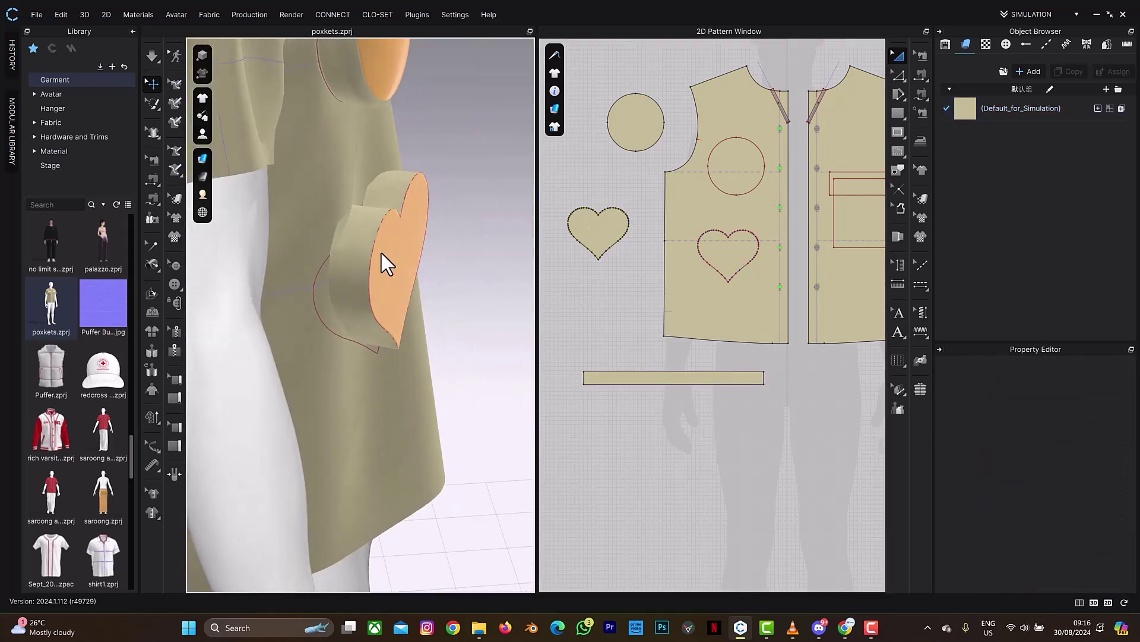
{"action": "left_click", "coordinate": [615, 244]}
{"action": "left_click", "coordinate": [631, 379], "text": "shift"}
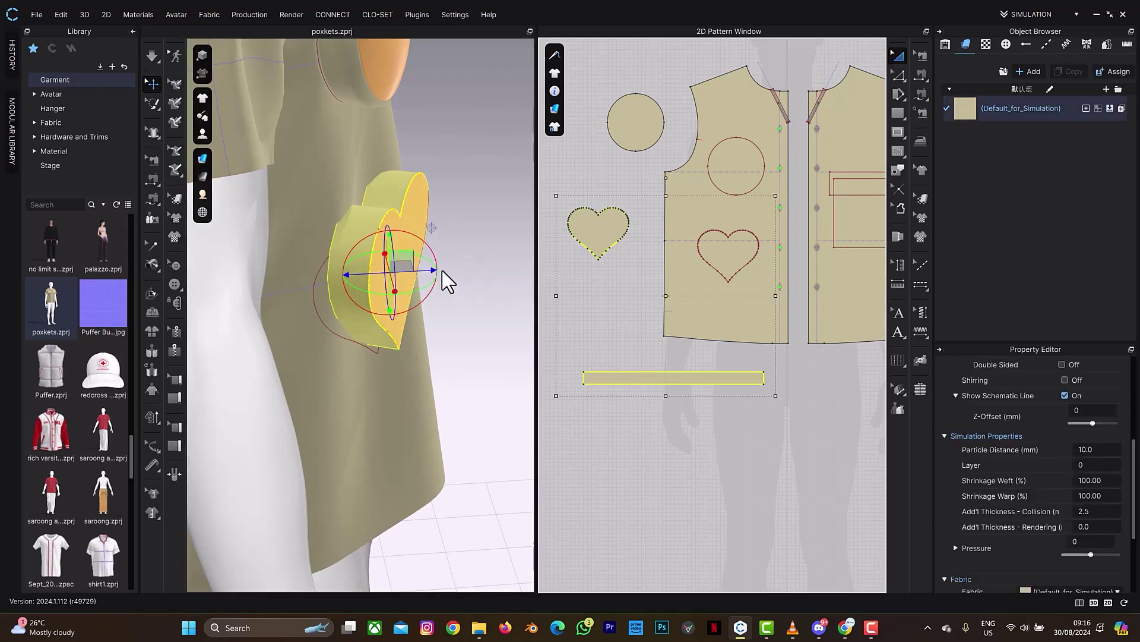
{"action": "mouse_move", "coordinate": [435, 271]}
{"action": "left_mouse_down"}
{"action": "mouse_move", "coordinate": [433, 262]}
{"action": "mouse_move", "coordinate": [458, 269]}
{"action": "left_mouse_up"}
{"action": "left_click", "coordinate": [695, 499]}
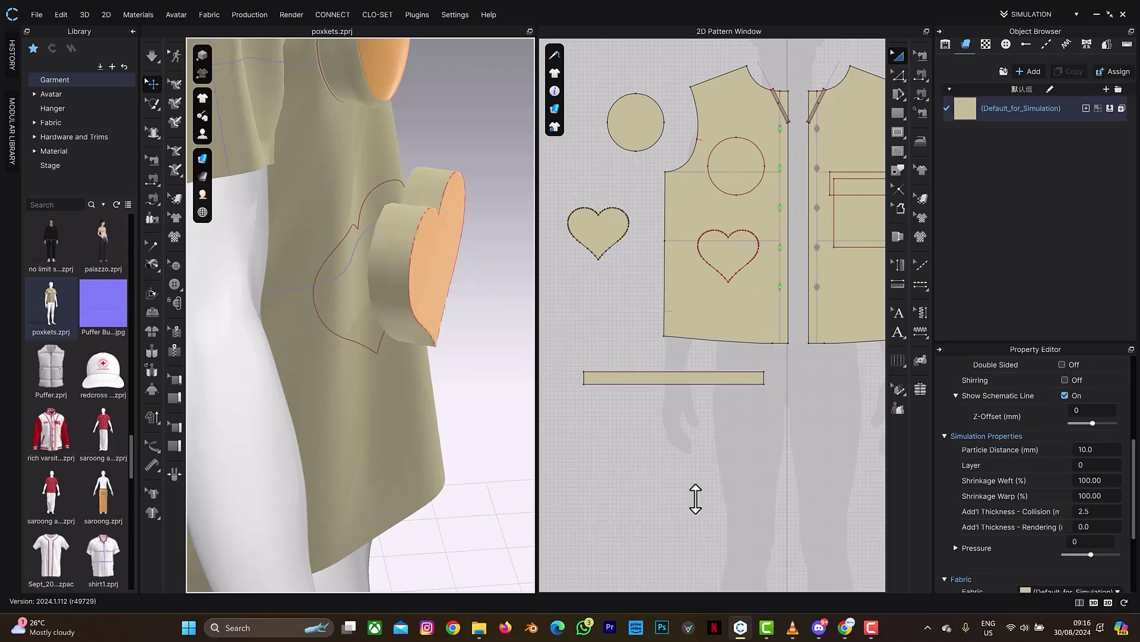
Step: Free-sew the strip's full upper long edge around the traced heart outline, starting and ending at its bottom point, and simulate
{"action": "key", "text": "y"}
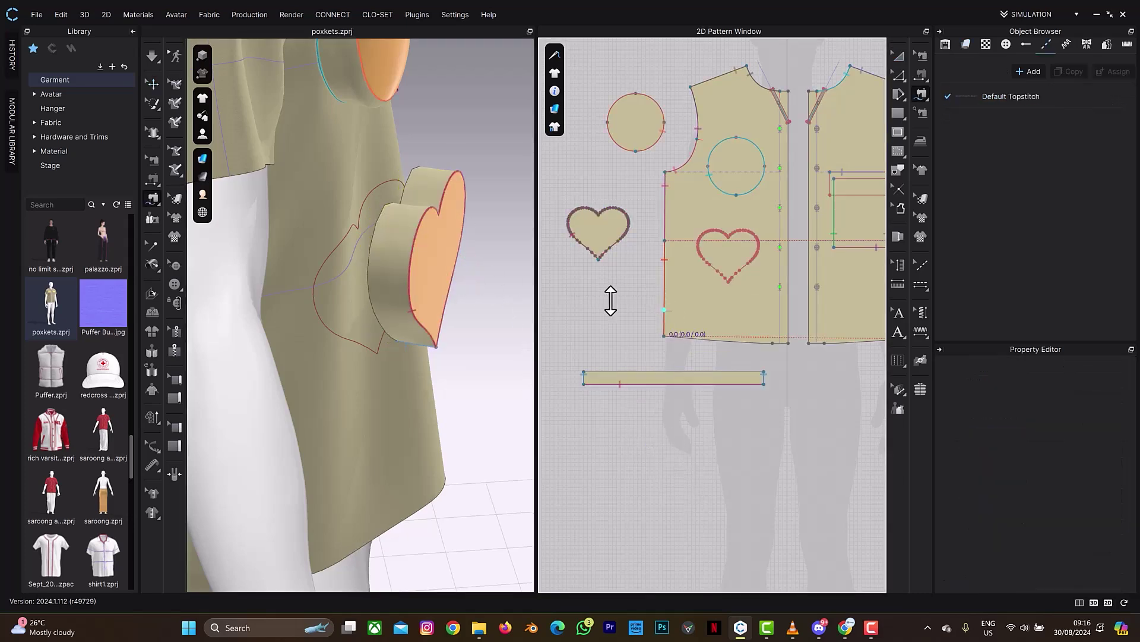
{"action": "left_click", "coordinate": [581, 372]}
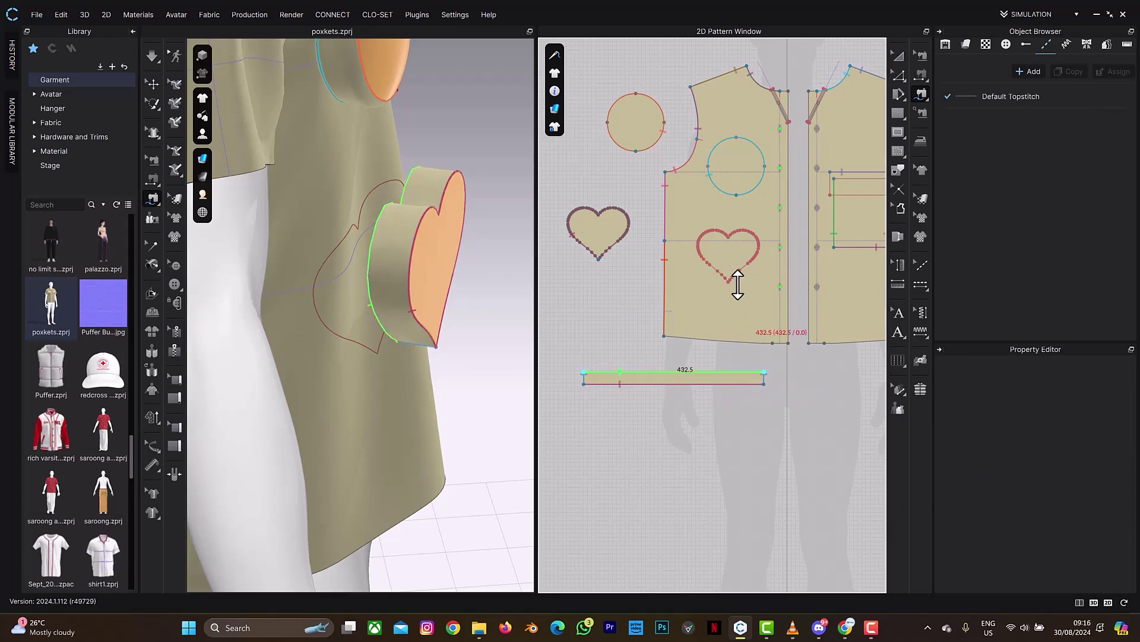
{"action": "scroll", "coordinate": [737, 275], "scroll_direction": "up", "scroll_amount": 5}
{"action": "left_click", "coordinate": [710, 292]}
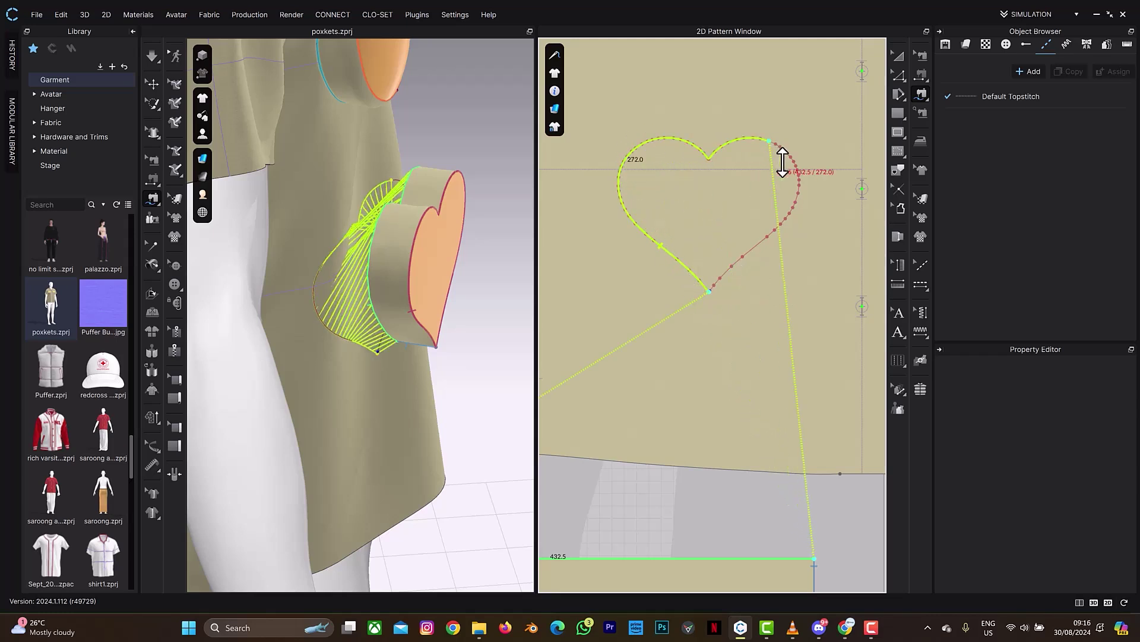
{"action": "scroll", "coordinate": [710, 290], "scroll_direction": "up", "scroll_amount": 4}
{"action": "left_click", "coordinate": [709, 304]}
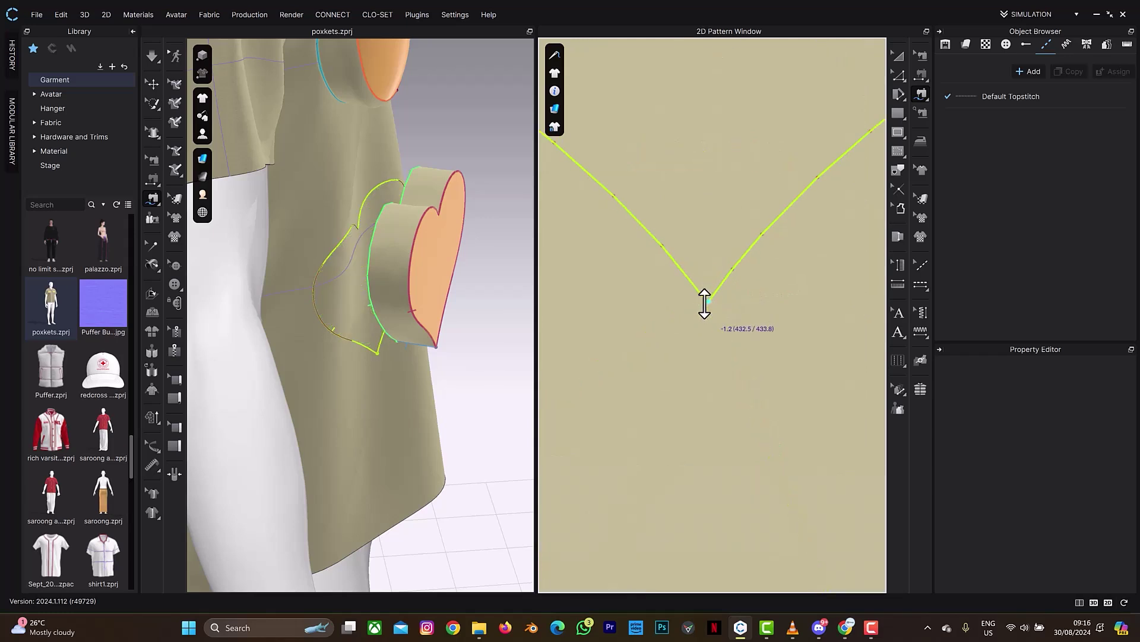
{"action": "key", "text": "Return"}
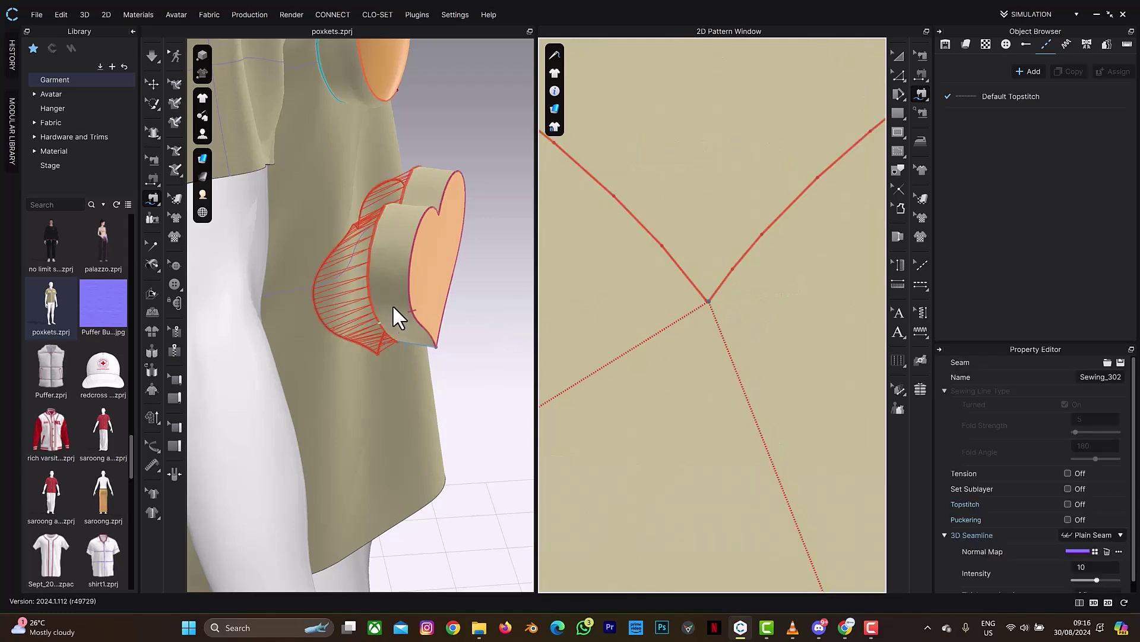
{"action": "right_click_drag", "start_coordinate": [394, 306], "coordinate": [414, 312]}
{"action": "key", "text": "space"}
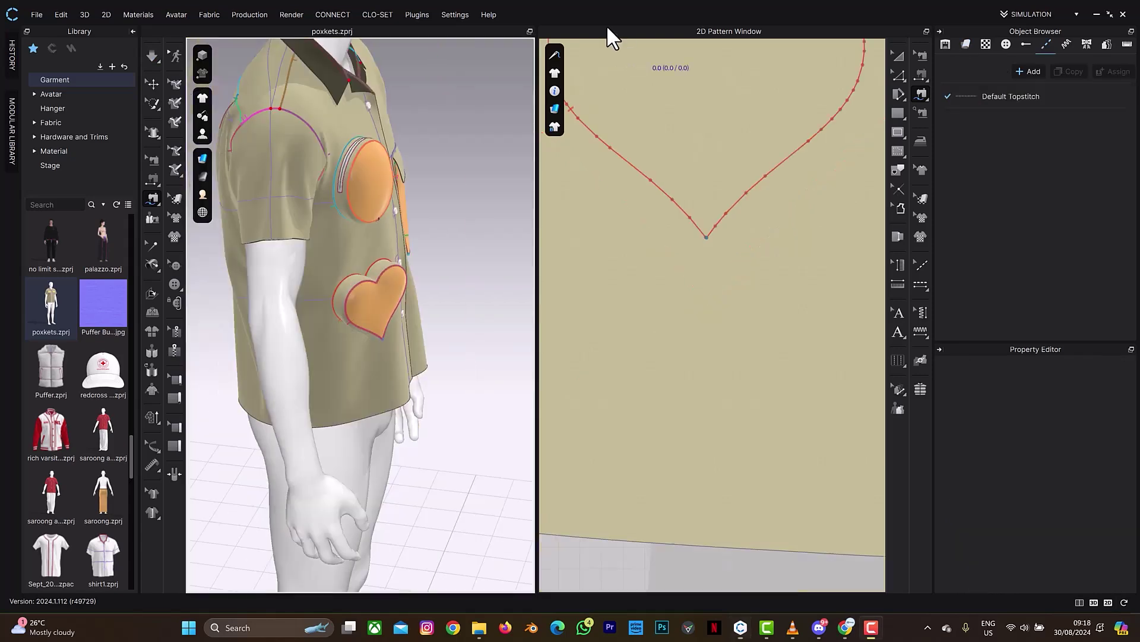
Step: Draw a freehand internal rectangle about 12.5 mm high lengthwise inside the heart pocket's strip
{"action": "scroll", "coordinate": [707, 196], "scroll_direction": "down", "scroll_amount": 3}
{"action": "scroll", "coordinate": [715, 209], "scroll_direction": "down", "scroll_amount": 5}
{"action": "scroll", "coordinate": [664, 234], "scroll_direction": "up", "scroll_amount": 4}
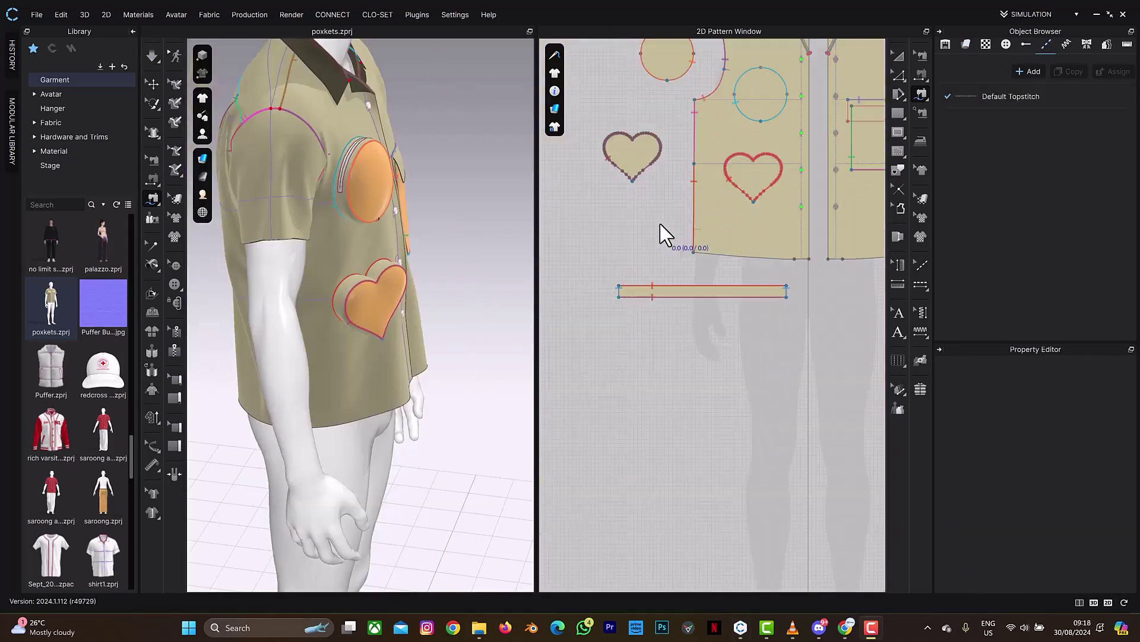
{"action": "left_click", "coordinate": [901, 132]}
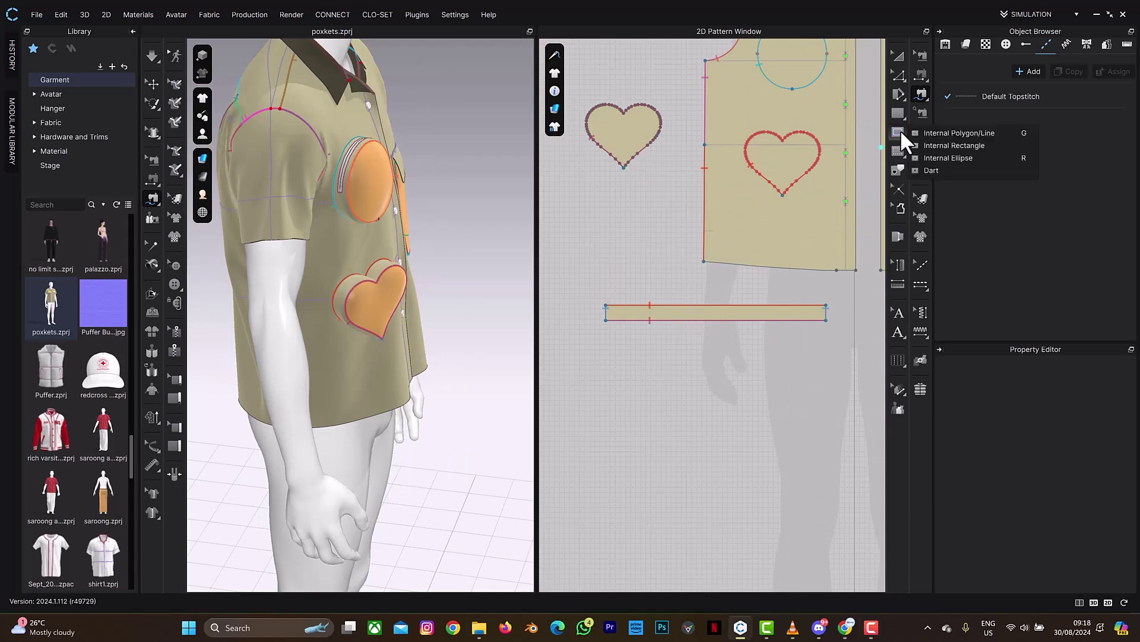
{"action": "left_click", "coordinate": [929, 148]}
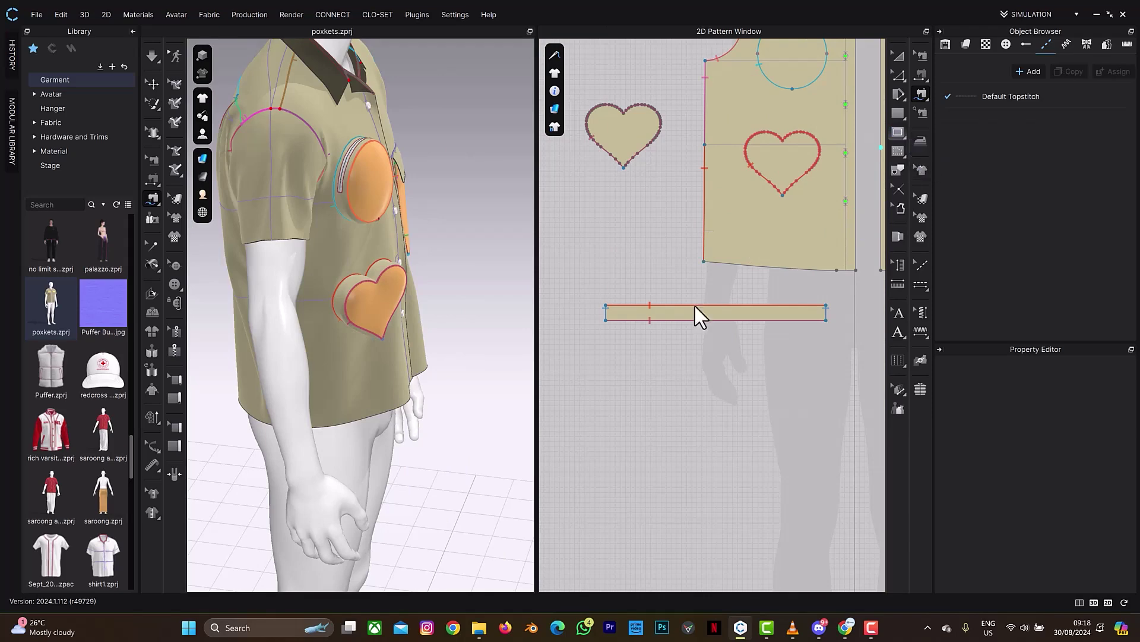
{"action": "scroll", "coordinate": [646, 309], "scroll_direction": "up", "scroll_amount": 5}
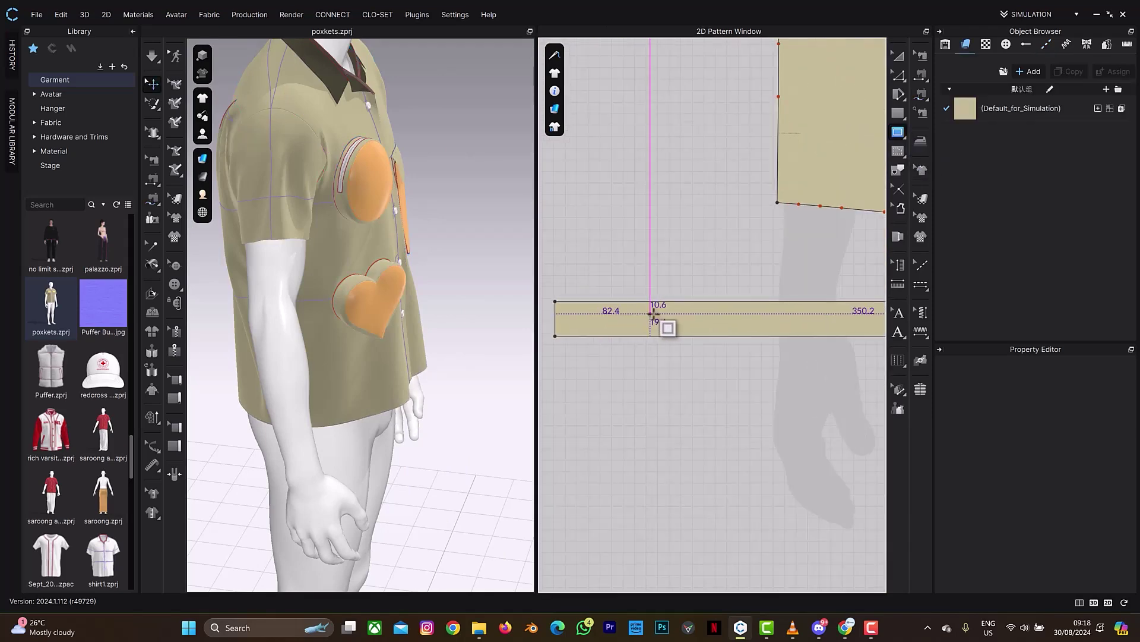
{"action": "left_click", "coordinate": [657, 312]}
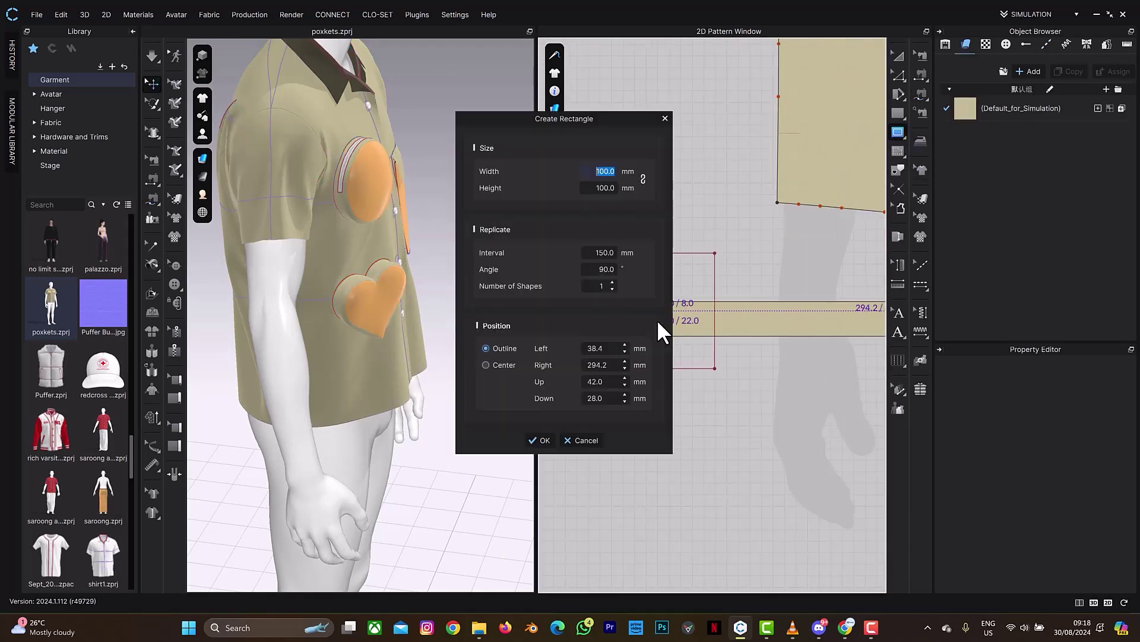
{"action": "left_click", "coordinate": [662, 117]}
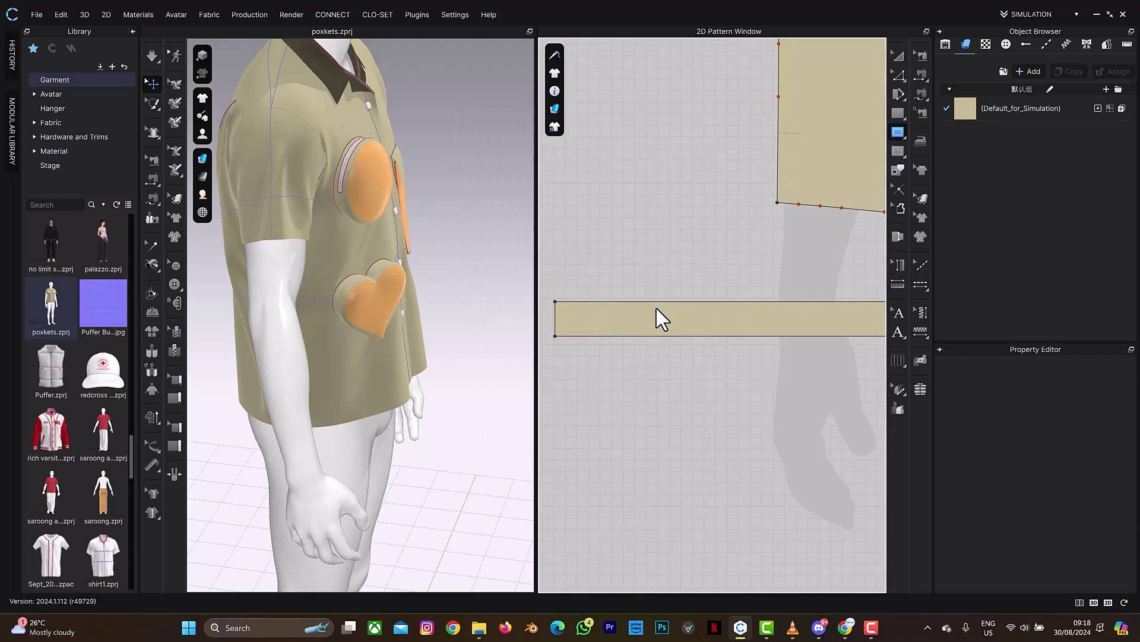
{"action": "scroll", "coordinate": [677, 326], "scroll_direction": "down", "scroll_amount": 2}
{"action": "middle_click_drag", "start_coordinate": [688, 326], "coordinate": [632, 308]}
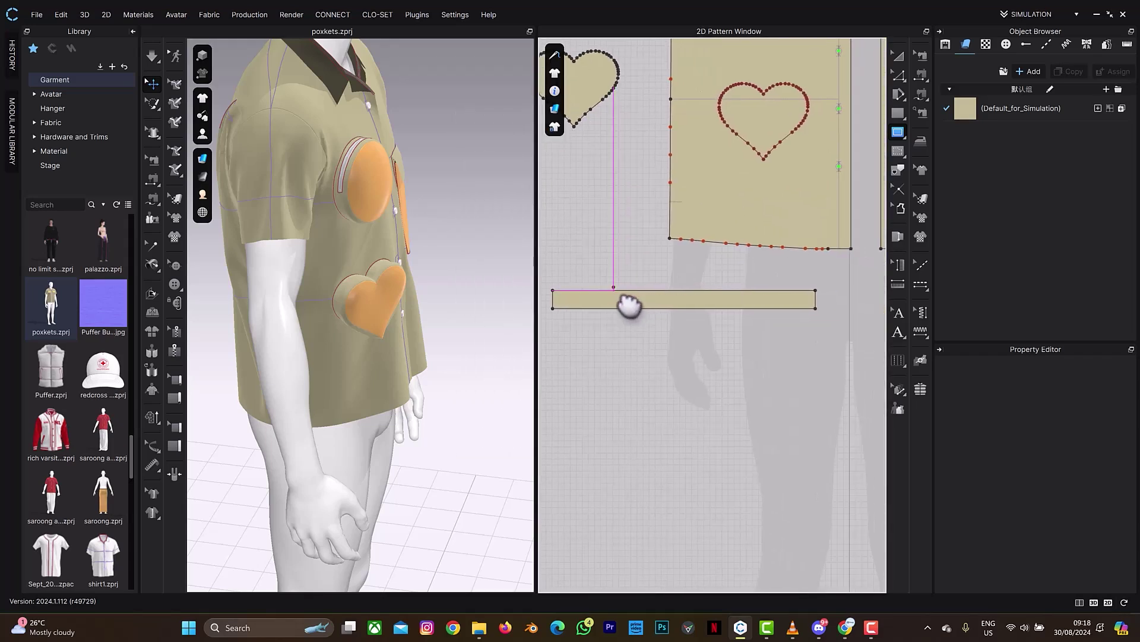
{"action": "scroll", "coordinate": [620, 306], "scroll_direction": "up", "scroll_amount": 3}
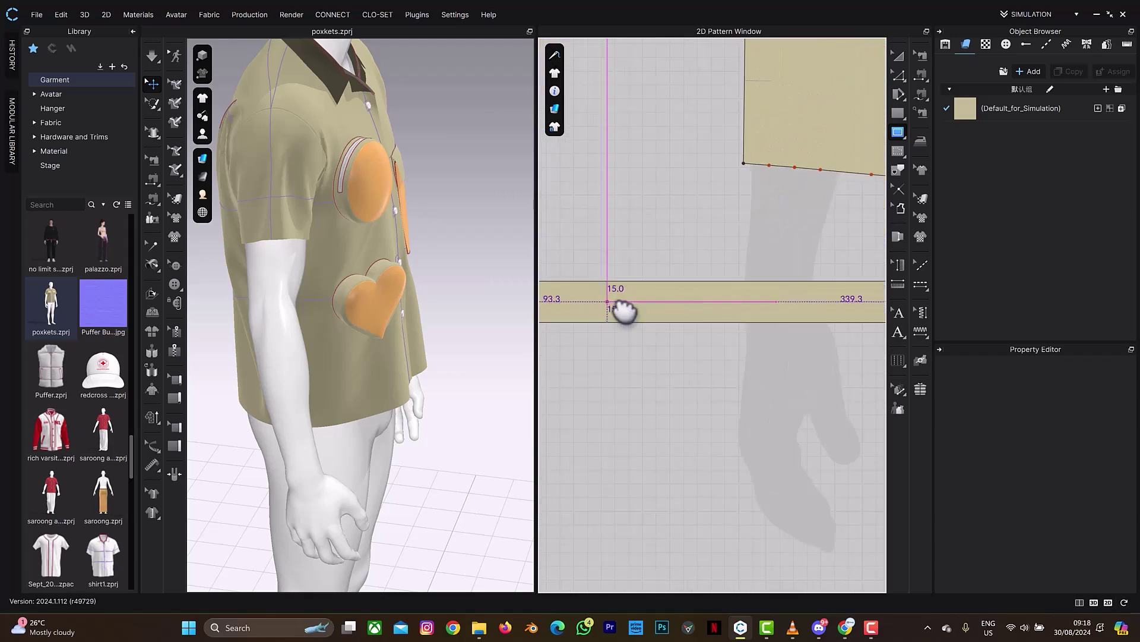
{"action": "left_click_drag", "start_coordinate": [594, 291], "coordinate": [850, 321]}
{"action": "scroll", "coordinate": [683, 313], "scroll_direction": "down", "scroll_amount": 3}
Step: Shift the whole internal rectangle along the strip with Edit Pattern so it spans the heart's upper lobes
{"action": "right_click_drag", "start_coordinate": [501, 295], "coordinate": [419, 272]}
{"action": "middle_click_drag", "start_coordinate": [725, 331], "coordinate": [638, 294]}
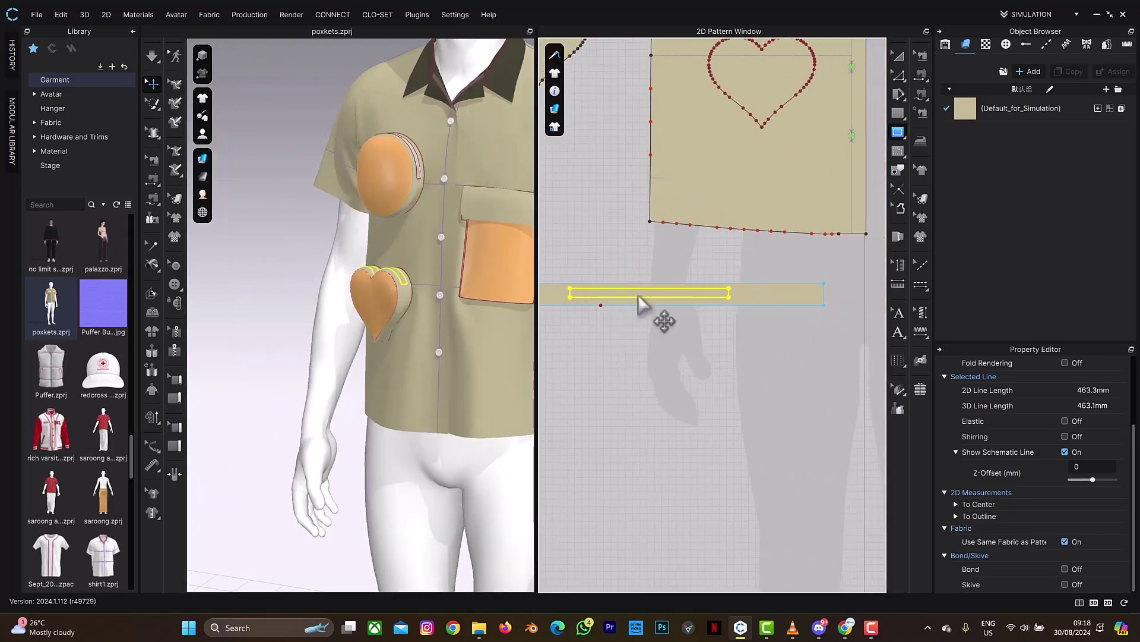
{"action": "key", "text": "z"}
{"action": "scroll", "coordinate": [732, 307], "scroll_direction": "up", "scroll_amount": 5}
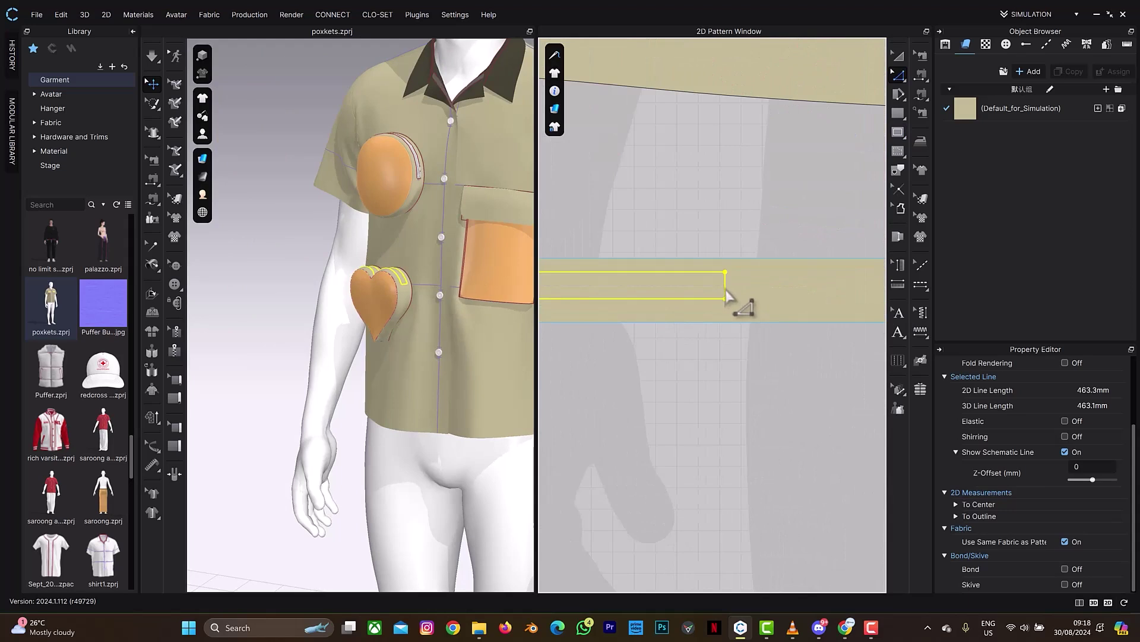
{"action": "left_click_drag", "start_coordinate": [727, 293], "coordinate": [817, 294]}
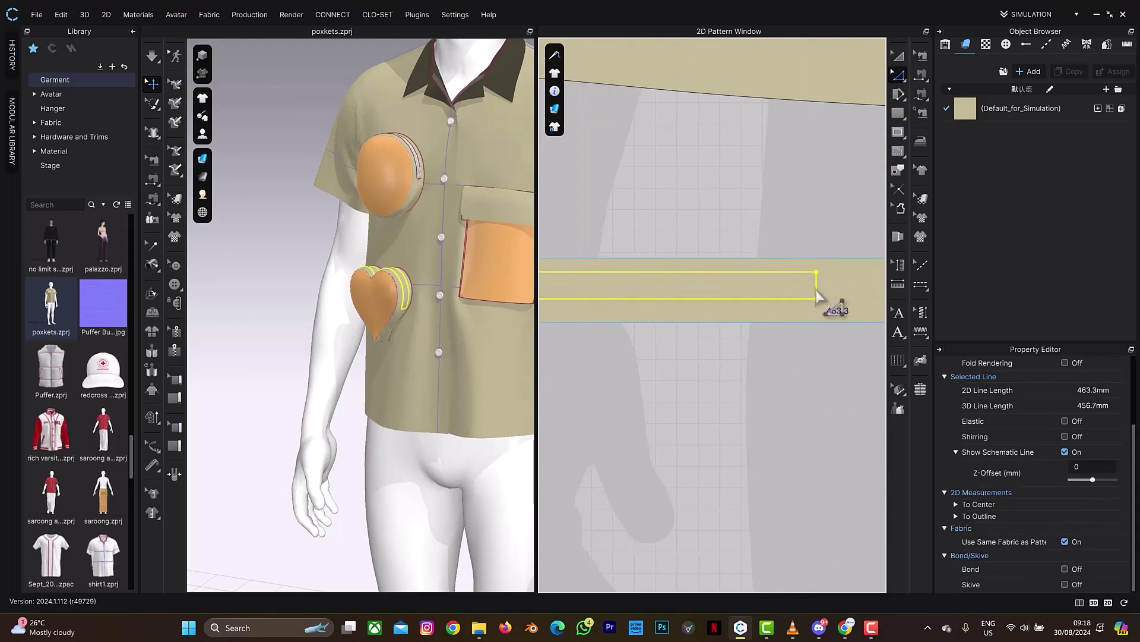
{"action": "mouse_move", "coordinate": [478, 324]}
{"action": "right_mouse_down"}
{"action": "mouse_move", "coordinate": [529, 305]}
{"action": "mouse_move", "coordinate": [464, 310]}
{"action": "right_mouse_up"}
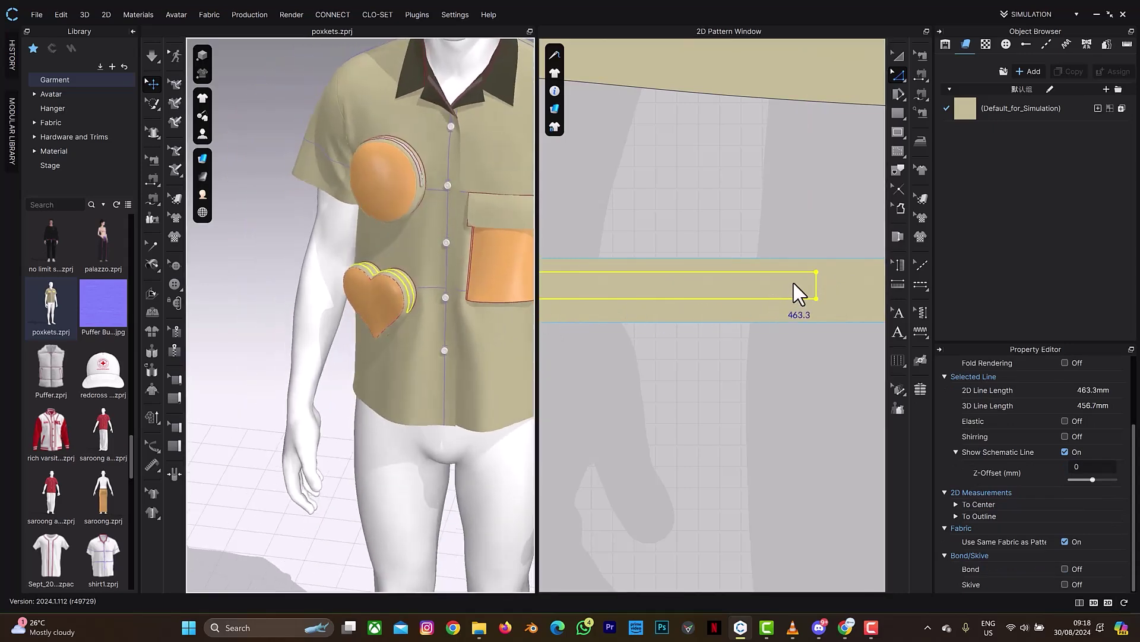
Step: Shorten the internal rectangle by moving its right short side inward in small increments, checking its reach on the 3D heart pocket
{"action": "left_click", "coordinate": [817, 287]}
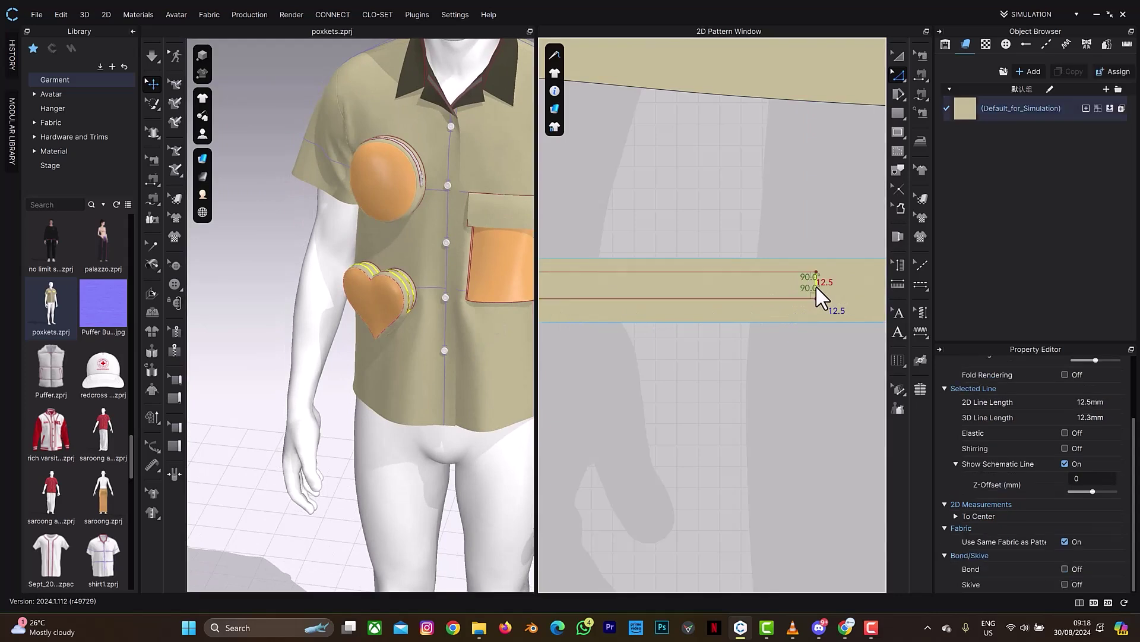
{"action": "left_click_drag", "start_coordinate": [814, 285], "coordinate": [782, 292]}
{"action": "right_click_drag", "start_coordinate": [491, 315], "coordinate": [456, 298]}
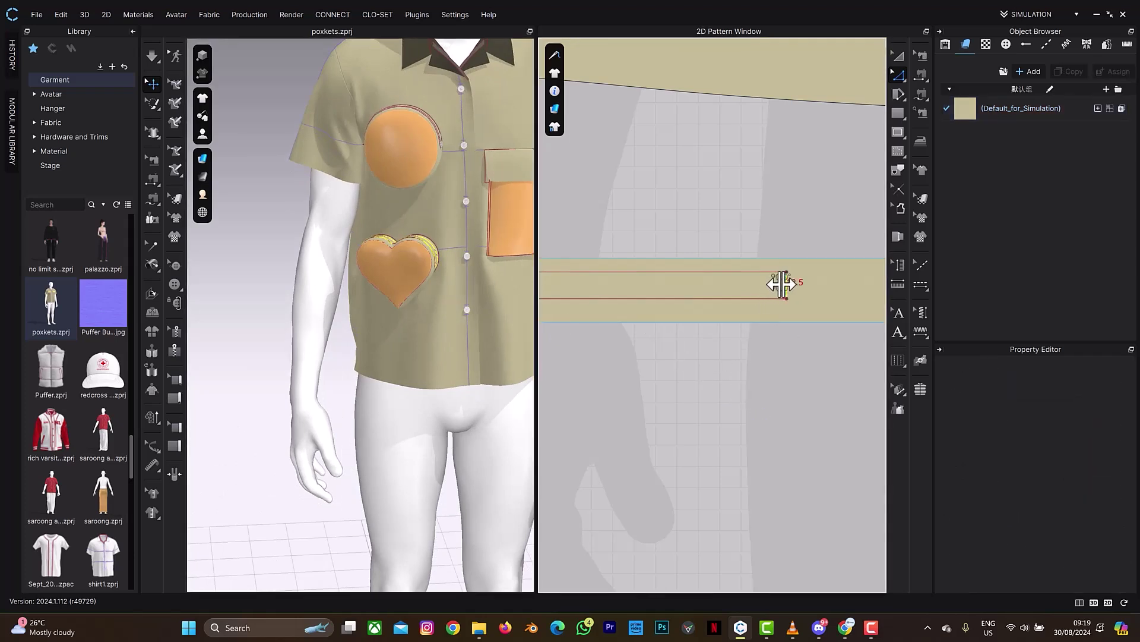
{"action": "left_click_drag", "start_coordinate": [784, 285], "coordinate": [777, 285]}
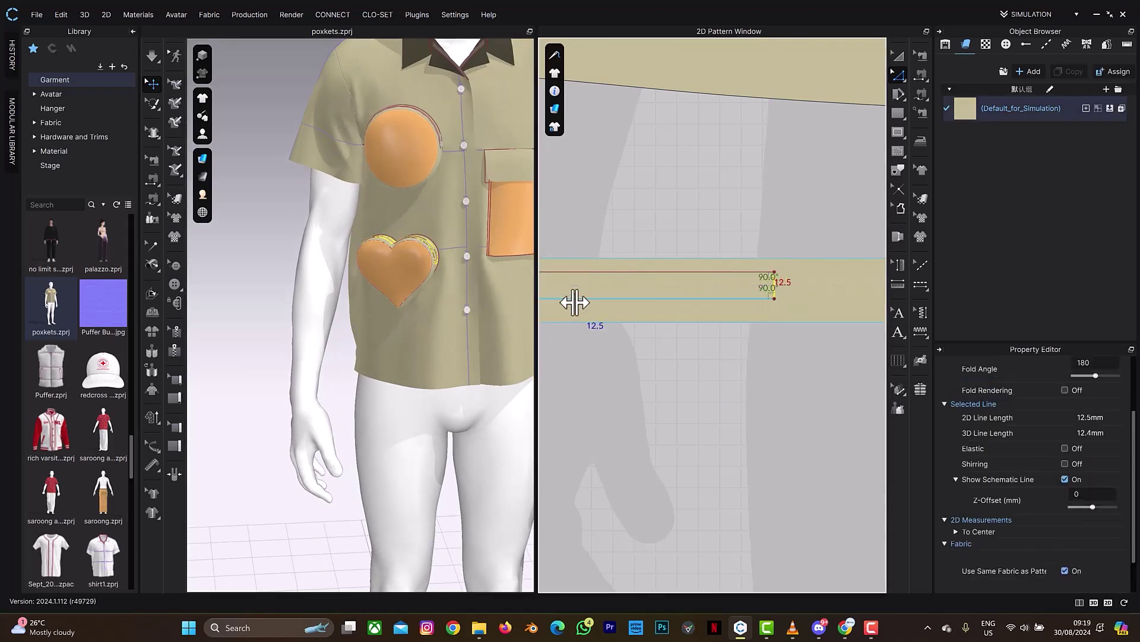
{"action": "right_click_drag", "start_coordinate": [451, 275], "coordinate": [499, 260]}
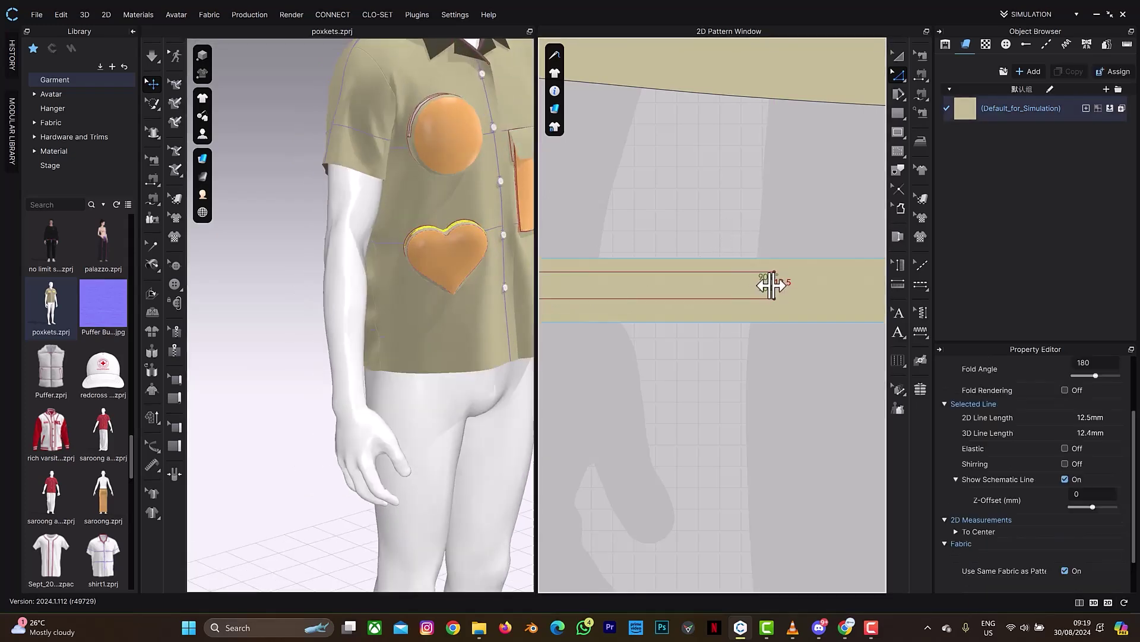
{"action": "left_click_drag", "start_coordinate": [769, 285], "coordinate": [763, 284]}
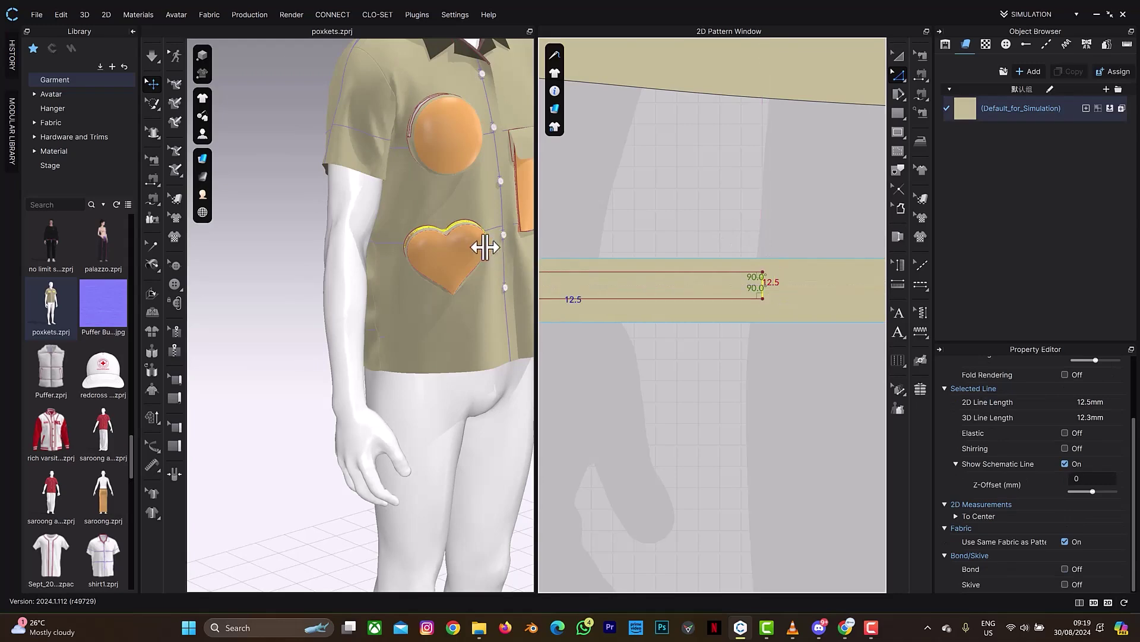
Step: Move the internal rectangle slightly with Transform Pattern so it sits centred across the height of the heart pocket's strip
{"action": "right_click_drag", "start_coordinate": [483, 247], "coordinate": [529, 249]}
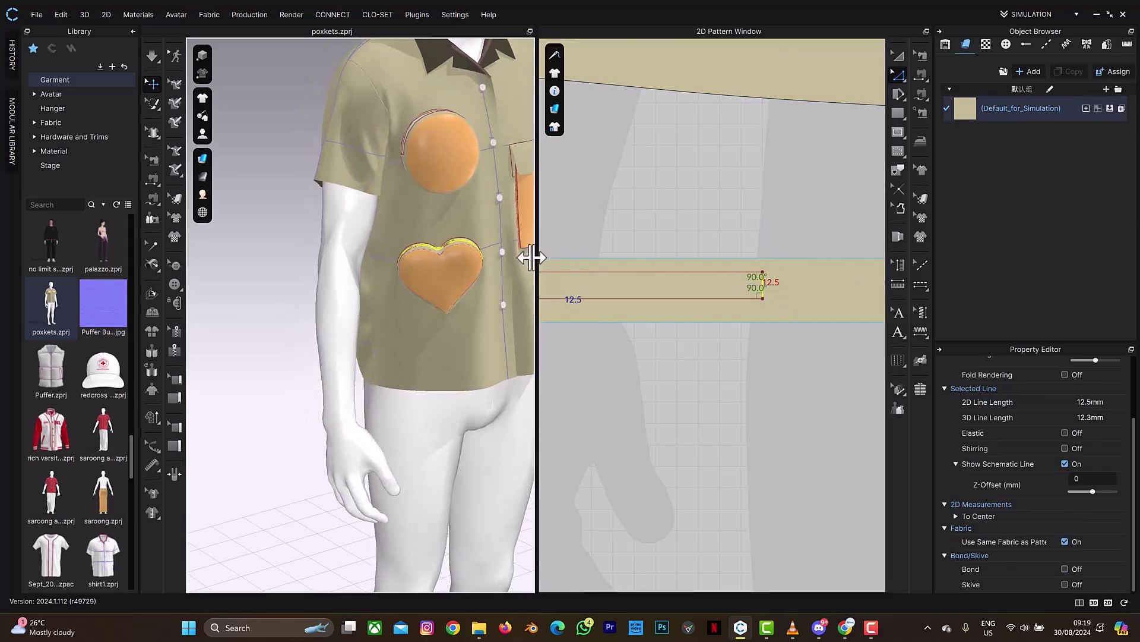
{"action": "scroll", "coordinate": [725, 339], "scroll_direction": "down", "scroll_amount": 5}
{"action": "scroll", "coordinate": [687, 344], "scroll_direction": "up", "scroll_amount": 3}
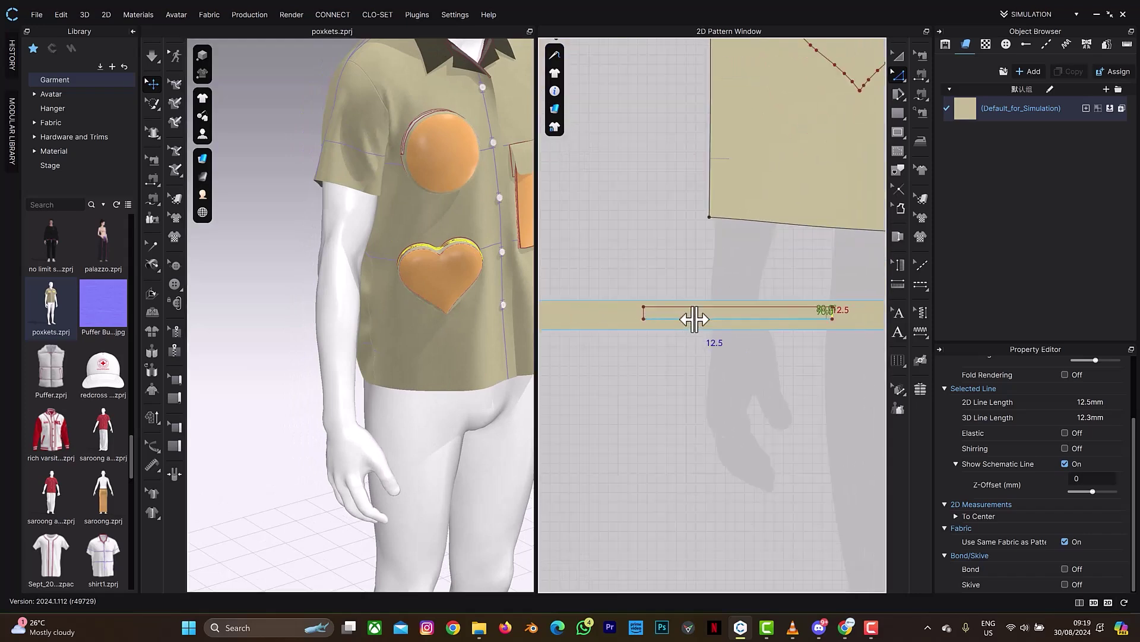
{"action": "scroll", "coordinate": [699, 308], "scroll_direction": "up", "scroll_amount": 3}
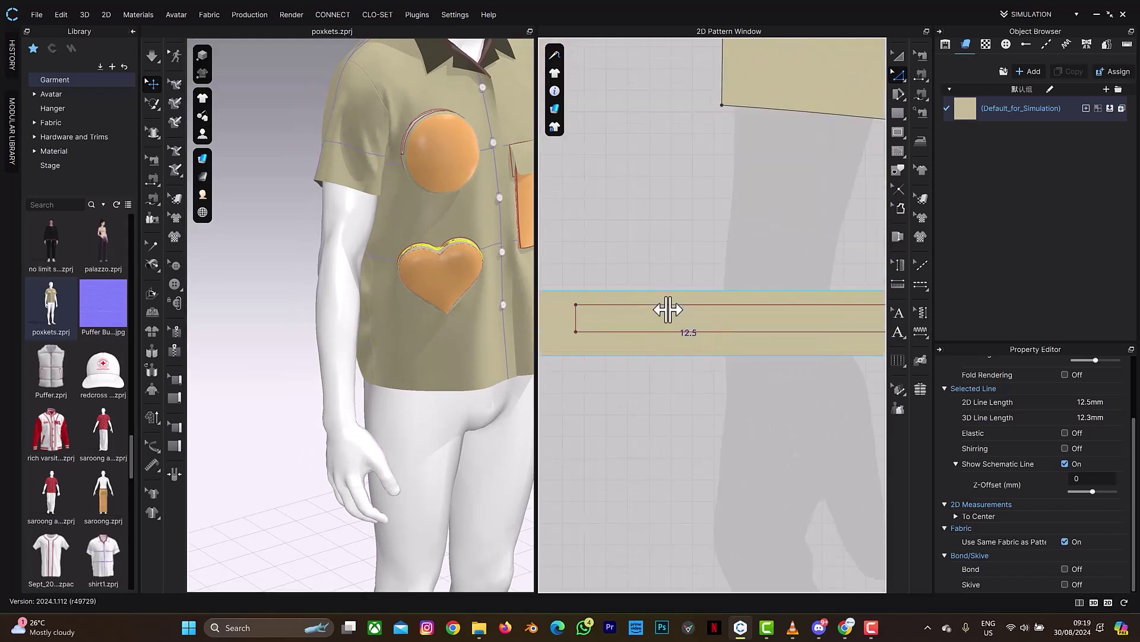
{"action": "key", "text": "a"}
{"action": "left_click", "coordinate": [673, 304]}
{"action": "left_click_drag", "start_coordinate": [672, 306], "coordinate": [677, 313]}
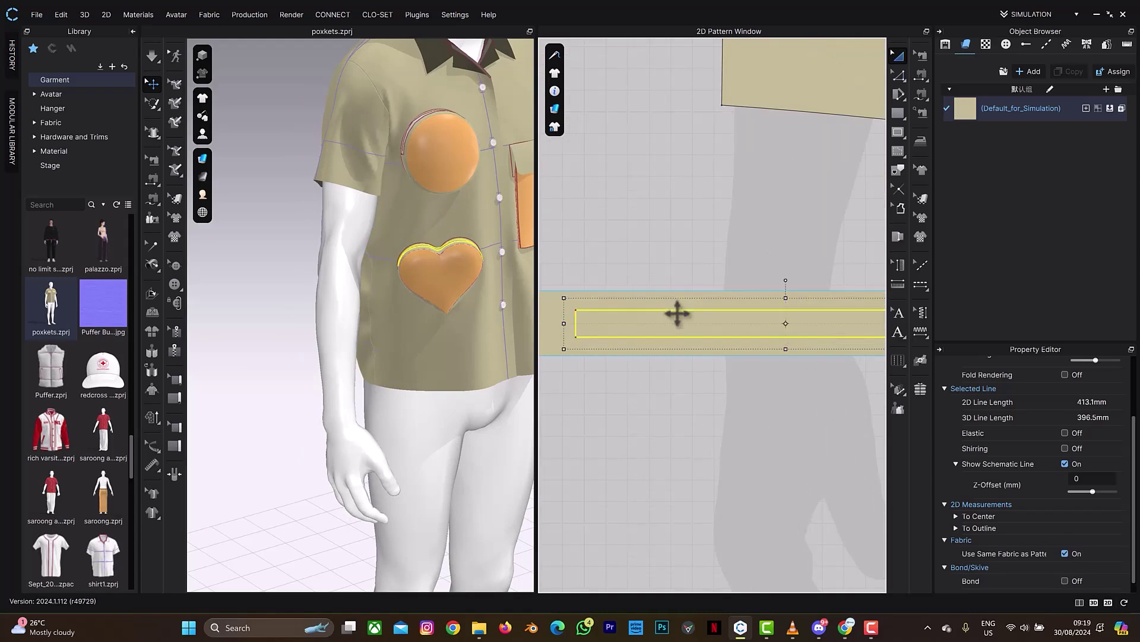
{"action": "scroll", "coordinate": [682, 416], "scroll_direction": "down", "scroll_amount": 3}
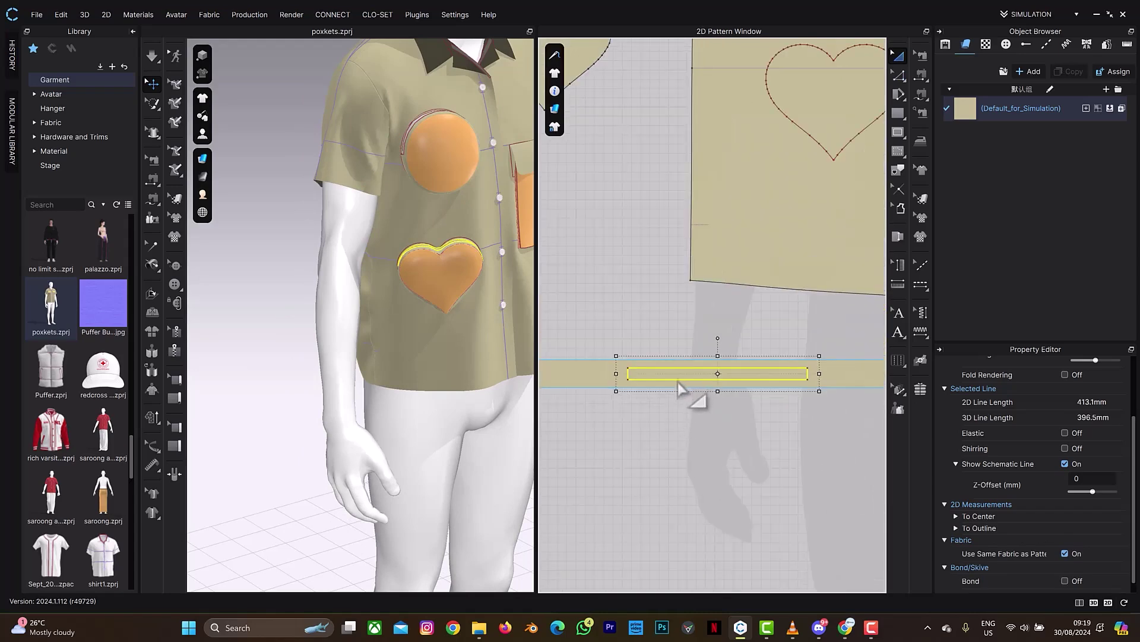
Step: Convert the internal rectangle on the heart pocket's strip into a hole
{"action": "right_click", "coordinate": [678, 383]}
{"action": "left_click", "coordinate": [715, 271]}
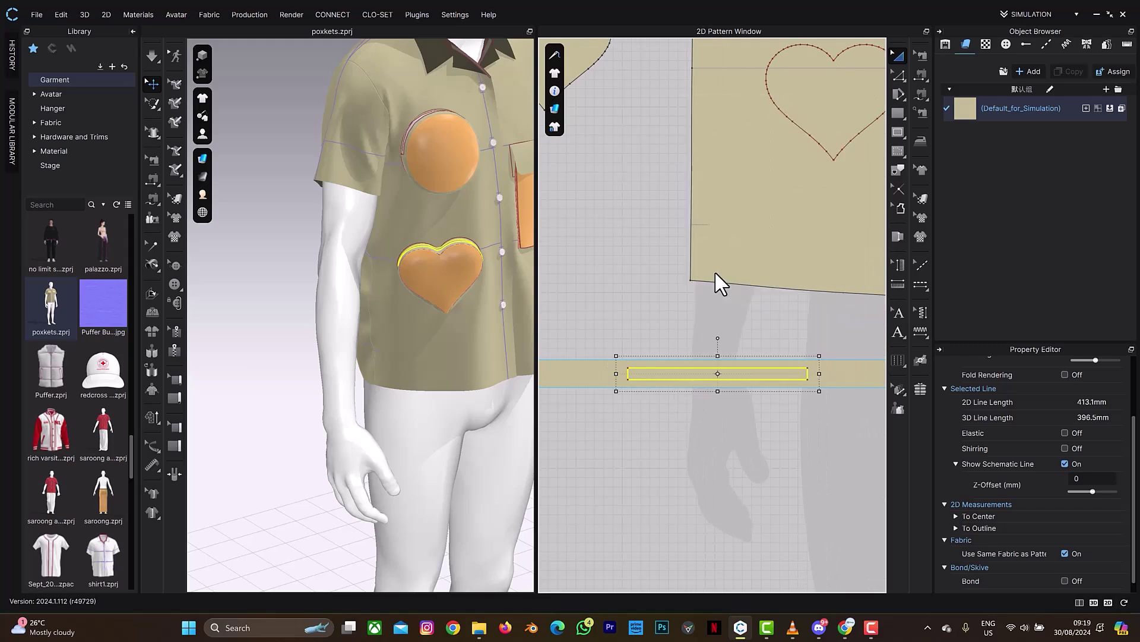
{"action": "left_click", "coordinate": [679, 358]}
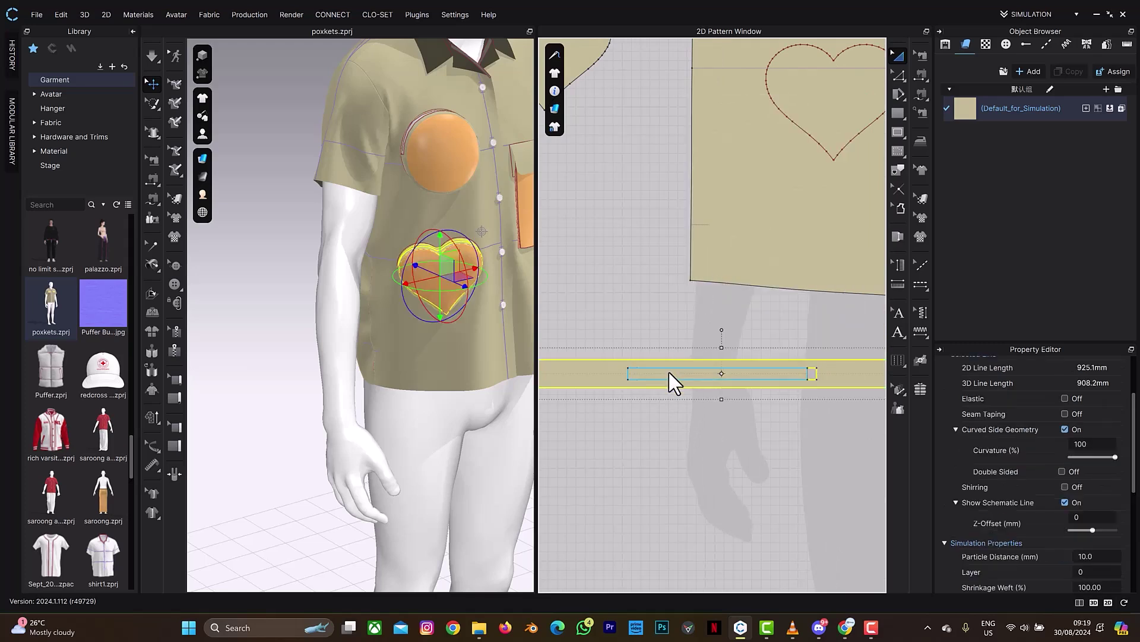
{"action": "left_click", "coordinate": [671, 371]}
{"action": "left_click", "coordinate": [644, 345]}
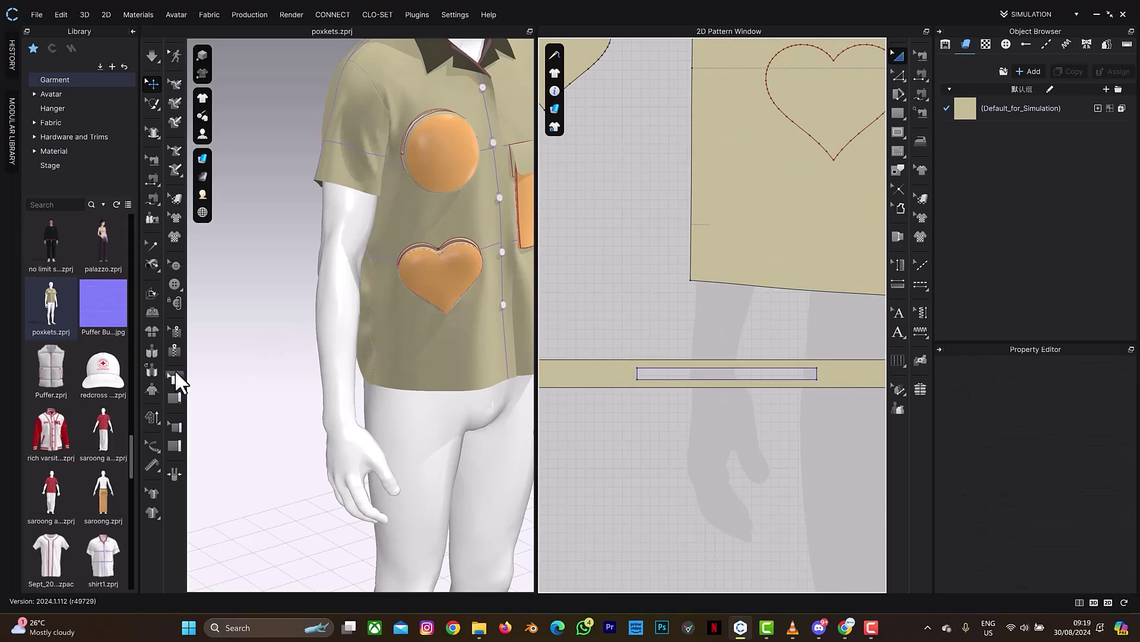
{"action": "left_click", "coordinate": [174, 351]}
{"action": "left_click", "coordinate": [641, 369]}
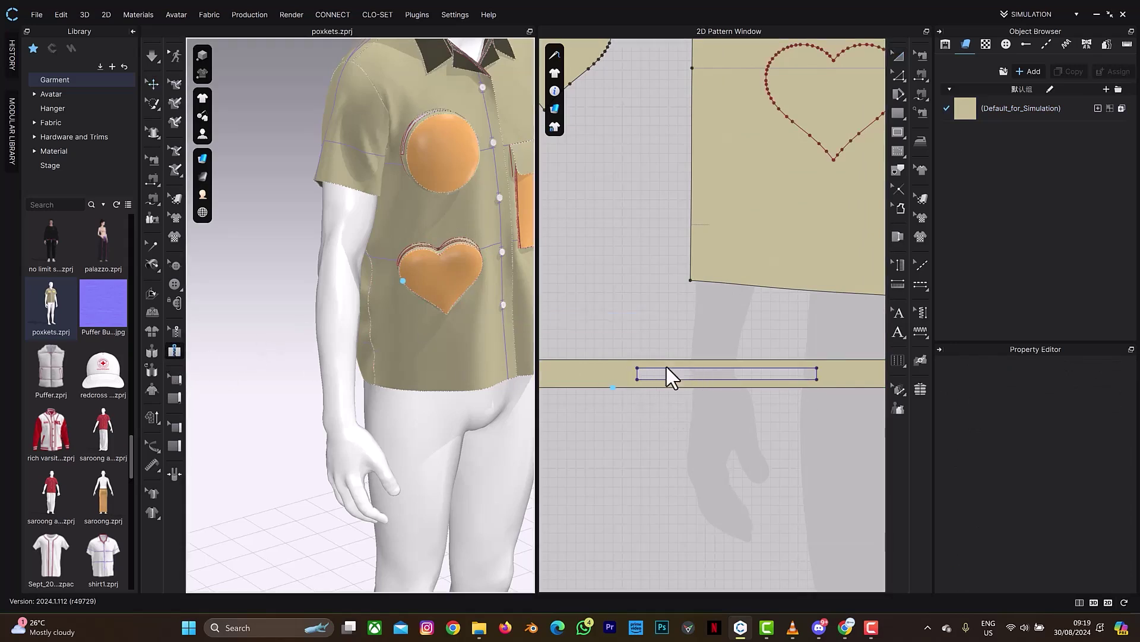
{"action": "scroll", "coordinate": [633, 378], "scroll_direction": "up", "scroll_amount": 3}
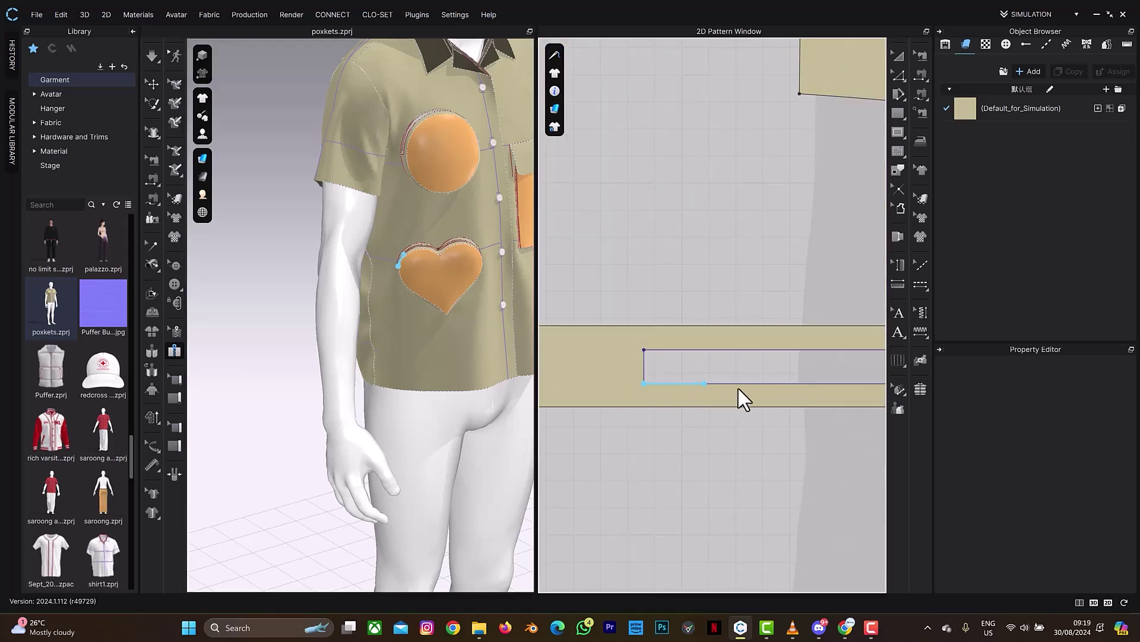
{"action": "scroll", "coordinate": [575, 364], "scroll_direction": "down", "scroll_amount": 3}
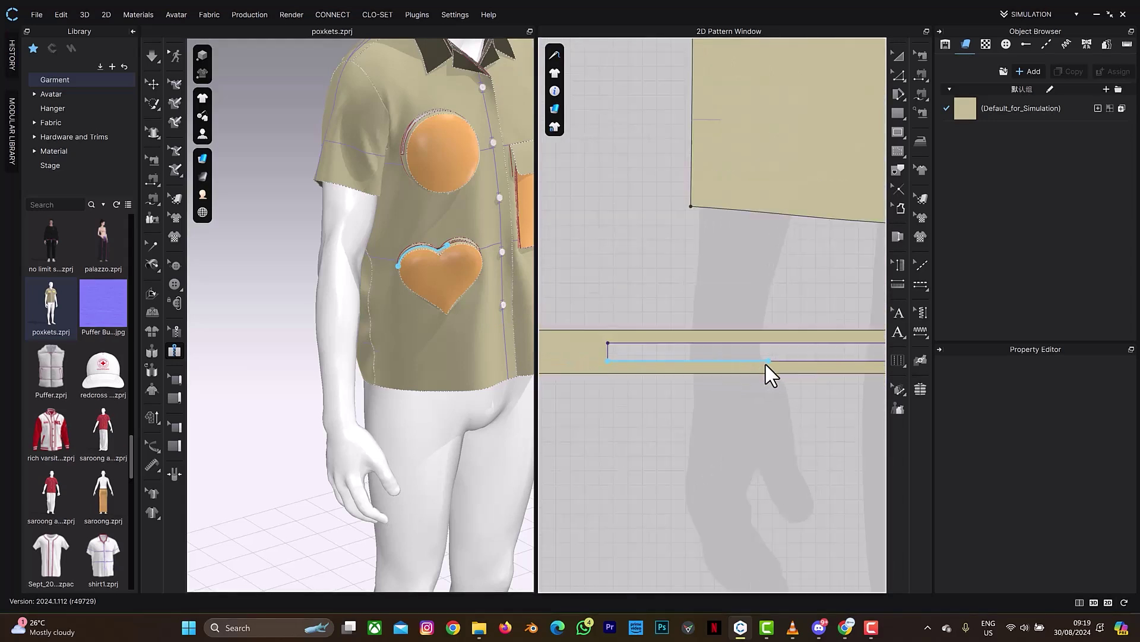
{"action": "middle_click_drag", "start_coordinate": [773, 363], "coordinate": [668, 363]}
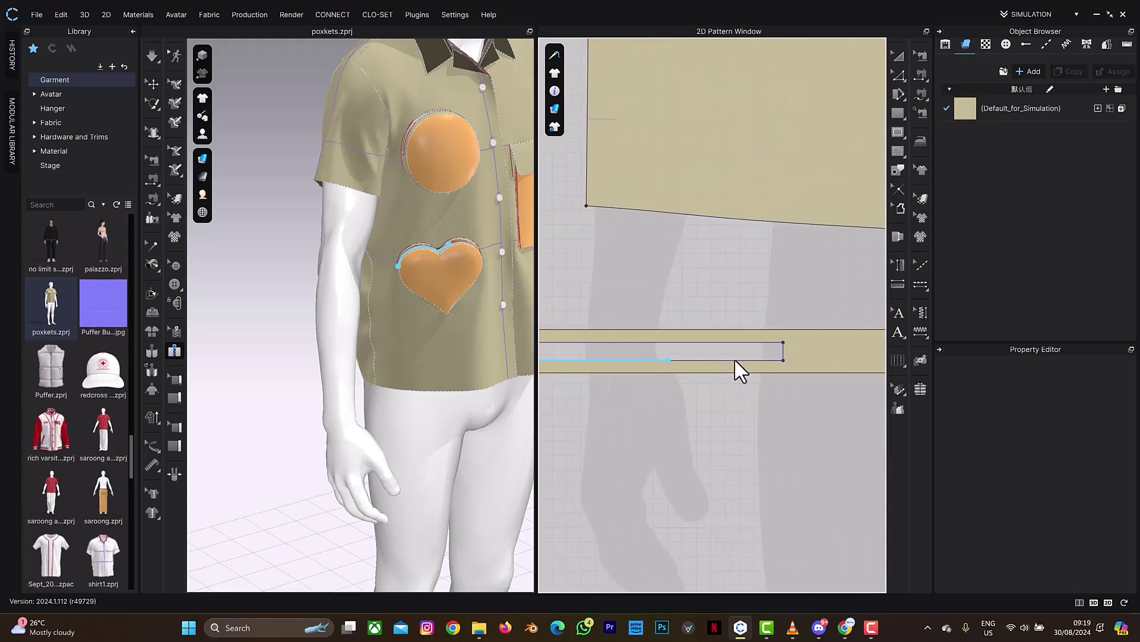
{"action": "left_click", "coordinate": [780, 360]}
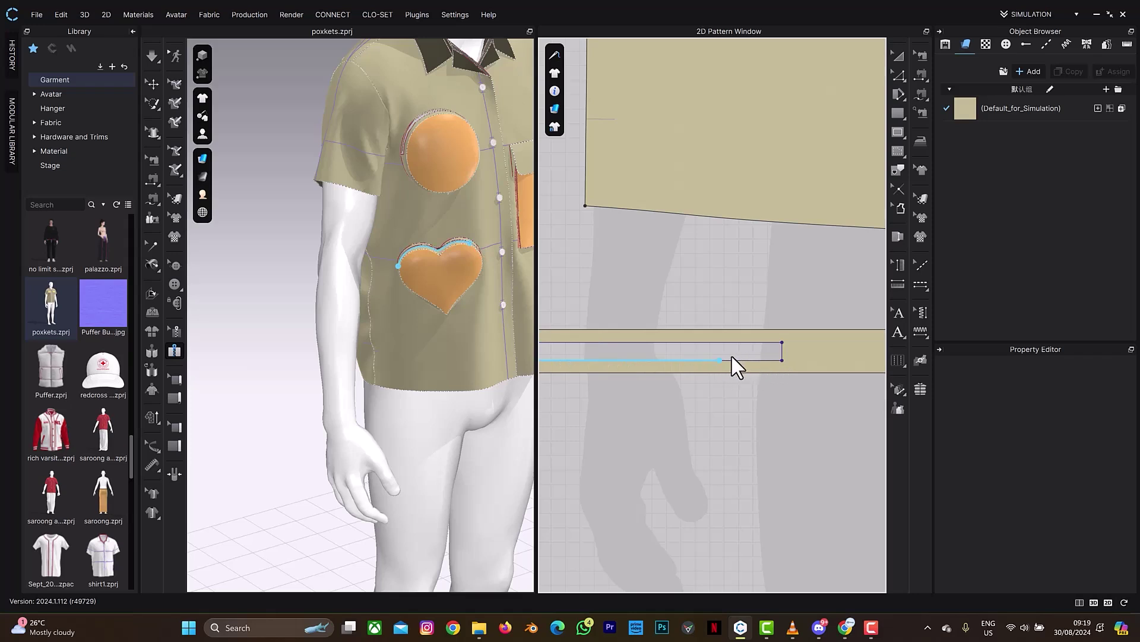
{"action": "scroll", "coordinate": [746, 364], "scroll_direction": "up", "scroll_amount": 4}
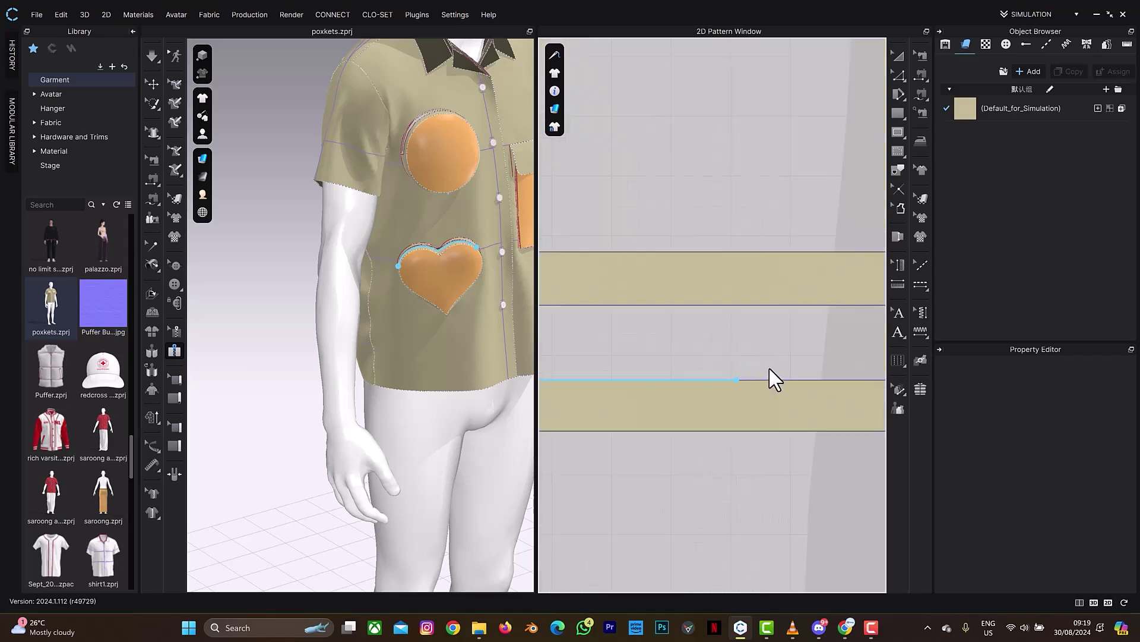
Step: Draw a zipper directly on the 3D heart pocket along the hole's two long edges, then simulate the garment
{"action": "scroll", "coordinate": [443, 256], "scroll_direction": "up", "scroll_amount": 6}
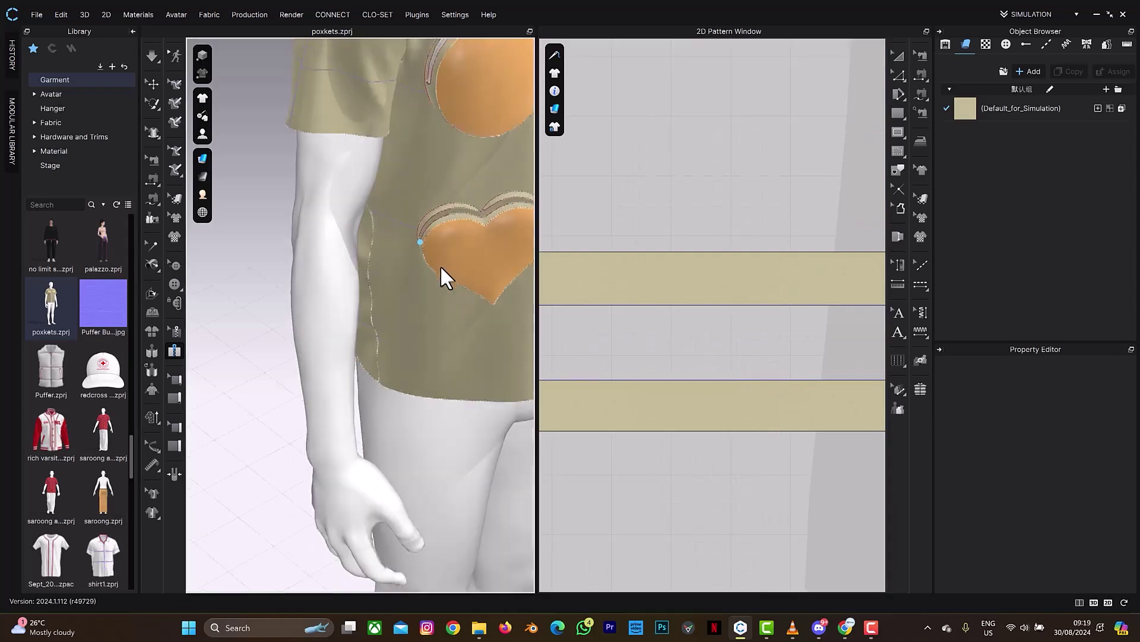
{"action": "scroll", "coordinate": [440, 233], "scroll_direction": "down", "scroll_amount": 5}
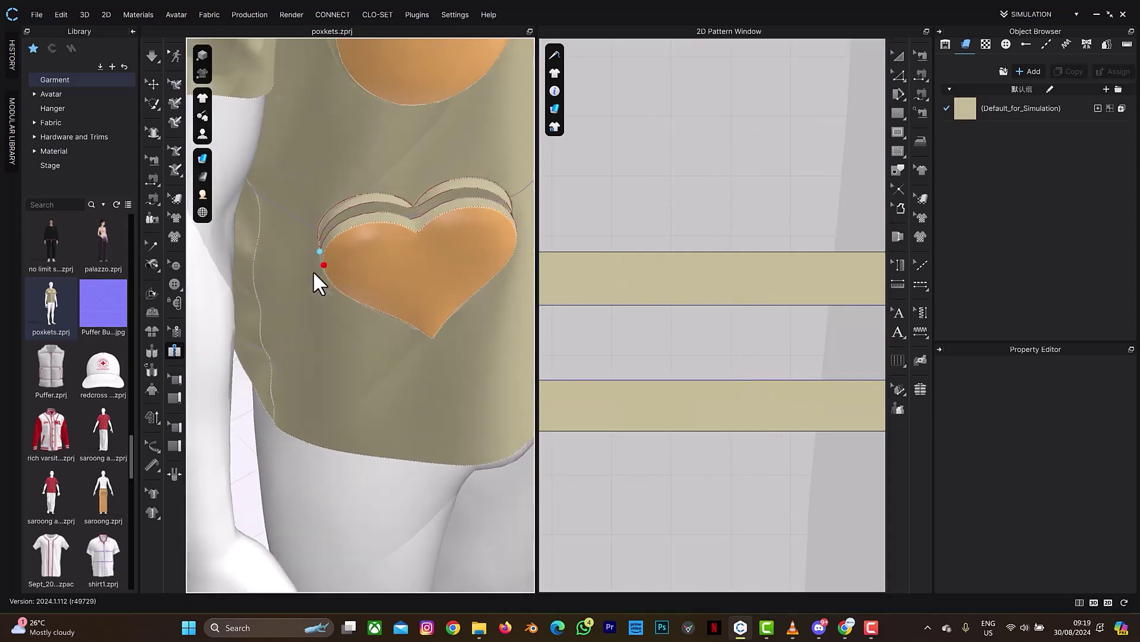
{"action": "right_click_drag", "start_coordinate": [312, 271], "coordinate": [357, 223]}
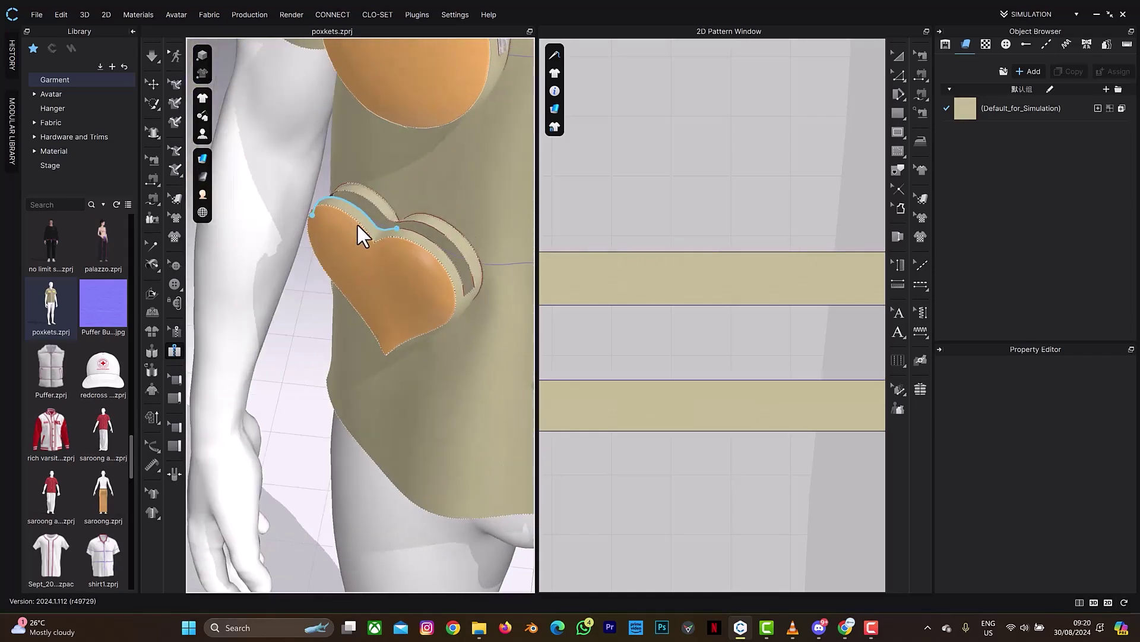
{"action": "left_click", "coordinate": [464, 294]}
{"action": "right_click_drag", "start_coordinate": [464, 296], "coordinate": [520, 273]}
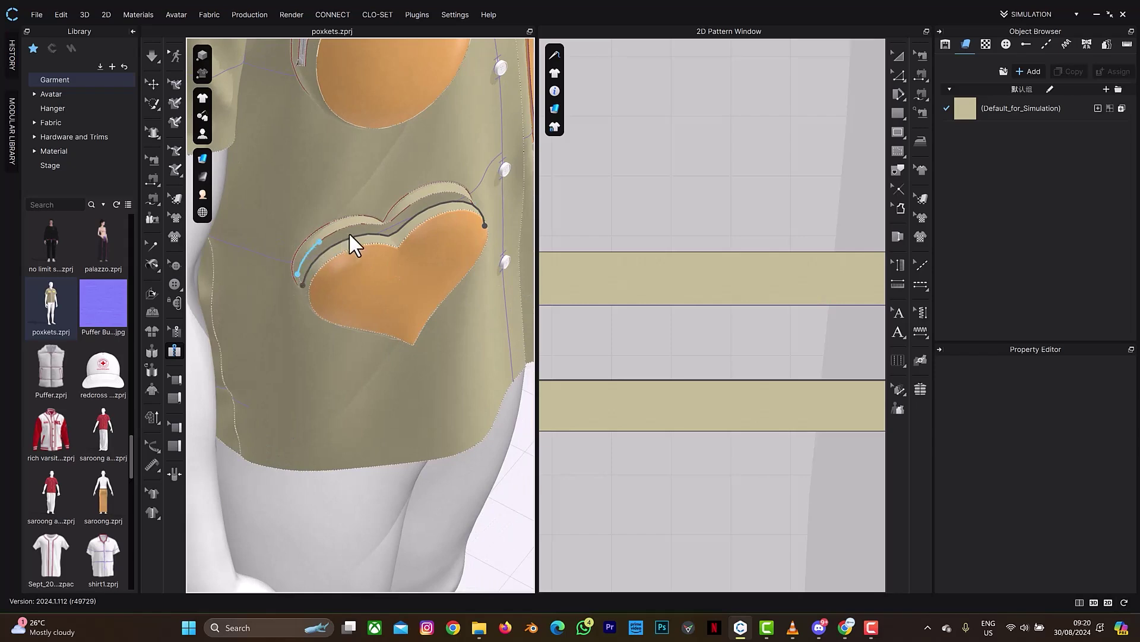
{"action": "right_click_drag", "start_coordinate": [432, 194], "coordinate": [380, 198]}
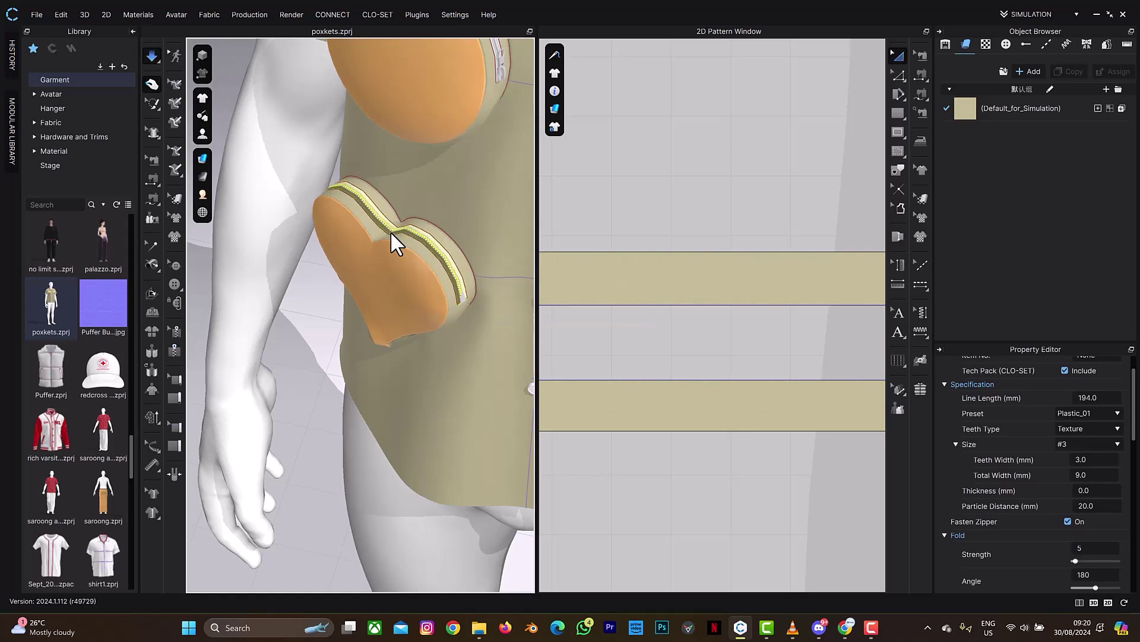
Step: Simulate the garment to settle the new zipper and examine its slider end up close on the 3D heart pocket
{"action": "left_click", "coordinate": [390, 231]}
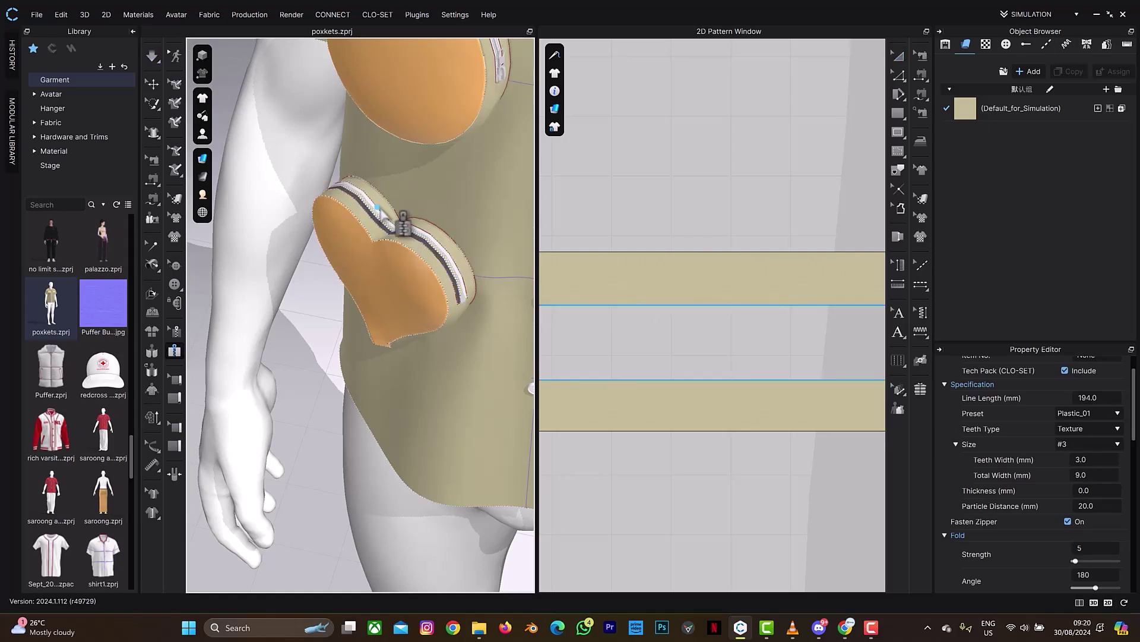
{"action": "right_click_drag", "start_coordinate": [333, 188], "coordinate": [387, 231]}
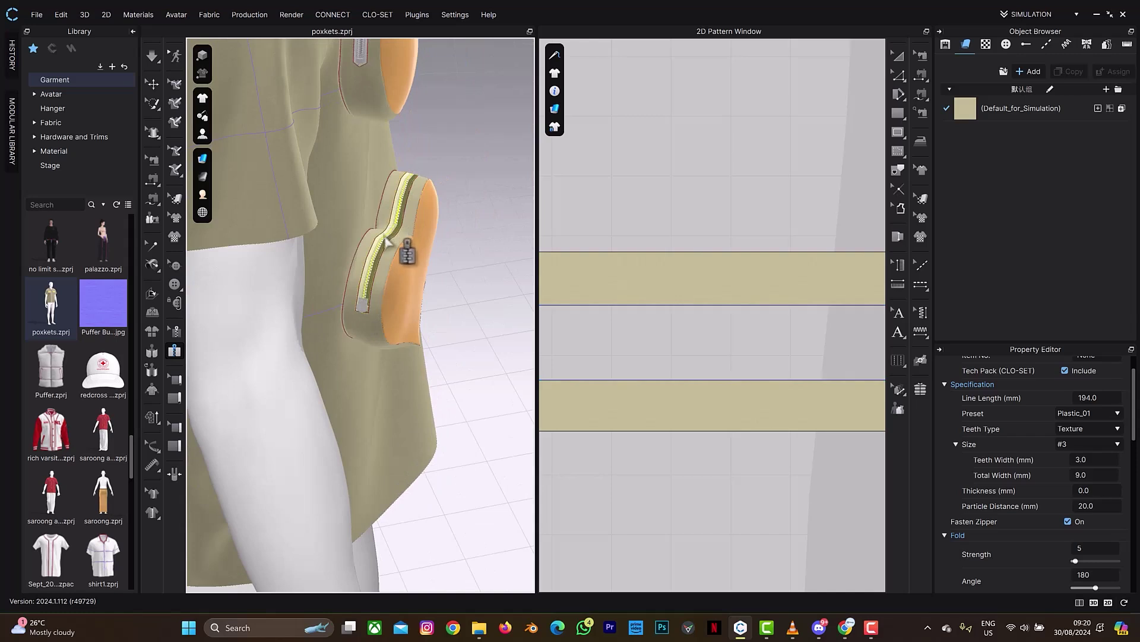
{"action": "scroll", "coordinate": [383, 250], "scroll_direction": "up", "scroll_amount": 10}
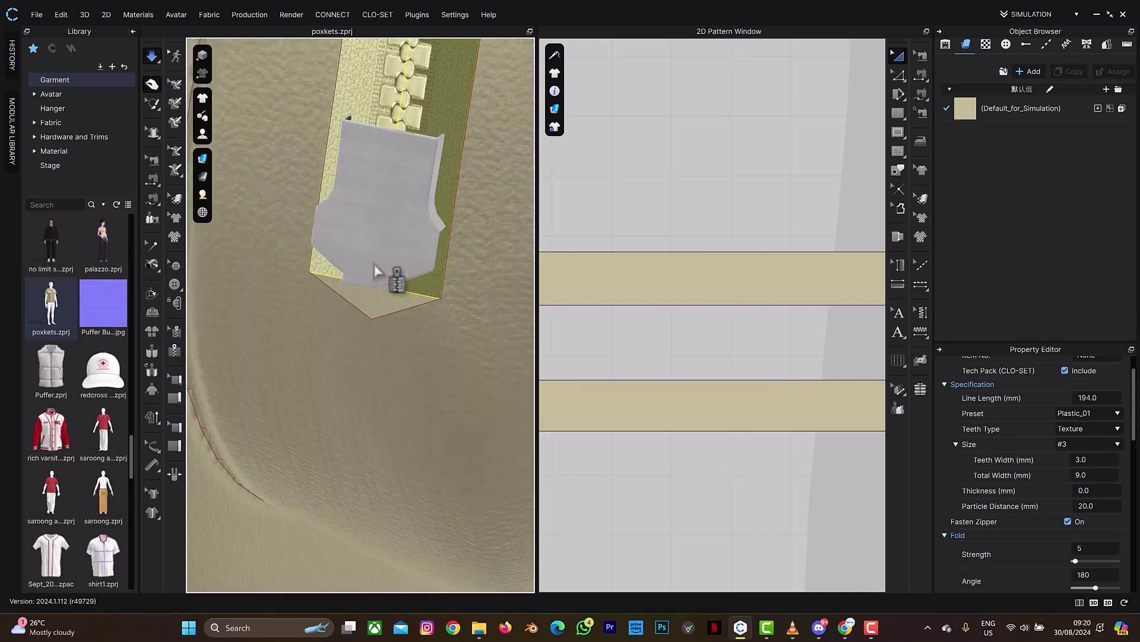
{"action": "right_click_drag", "start_coordinate": [378, 230], "coordinate": [406, 235]}
{"action": "scroll", "coordinate": [386, 238], "scroll_direction": "down", "scroll_amount": 2}
{"action": "key", "text": "space"}
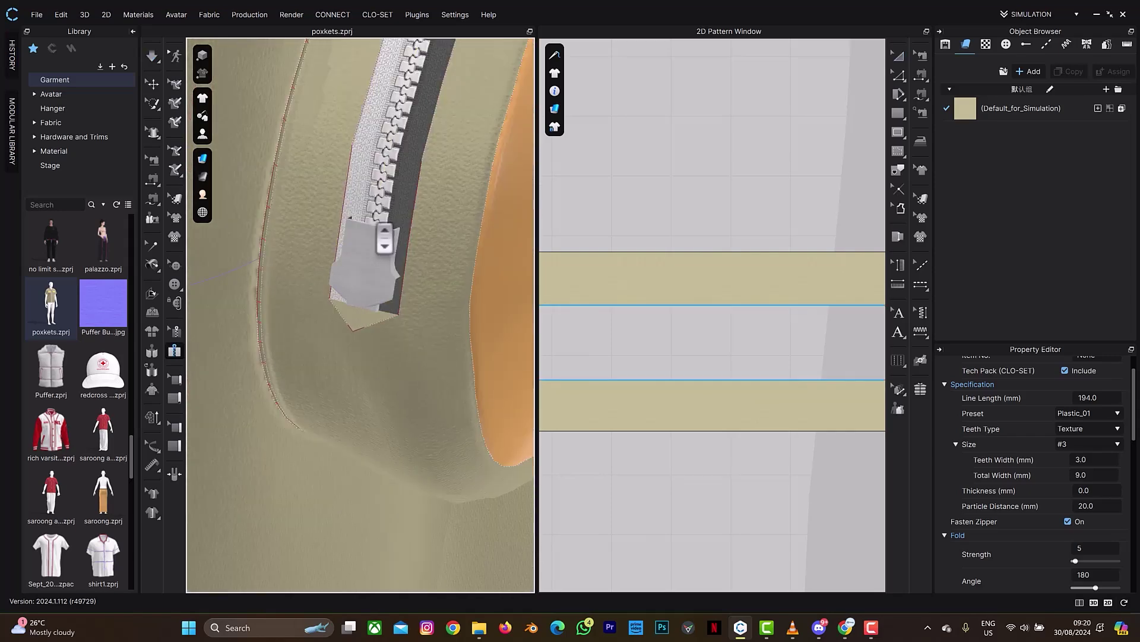
{"action": "scroll", "coordinate": [362, 250], "scroll_direction": "down", "scroll_amount": 2}
Step: Flip the normal of the zipper's slider so the puller faces outward from the heart pocket
{"action": "left_click", "coordinate": [177, 330]}
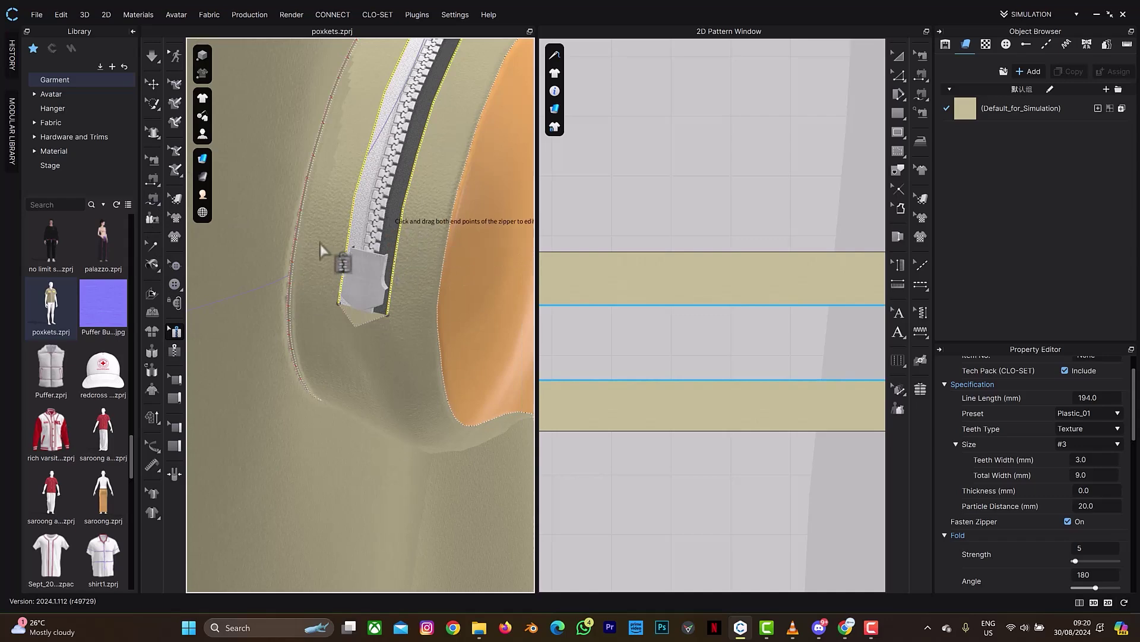
{"action": "left_click", "coordinate": [154, 85]}
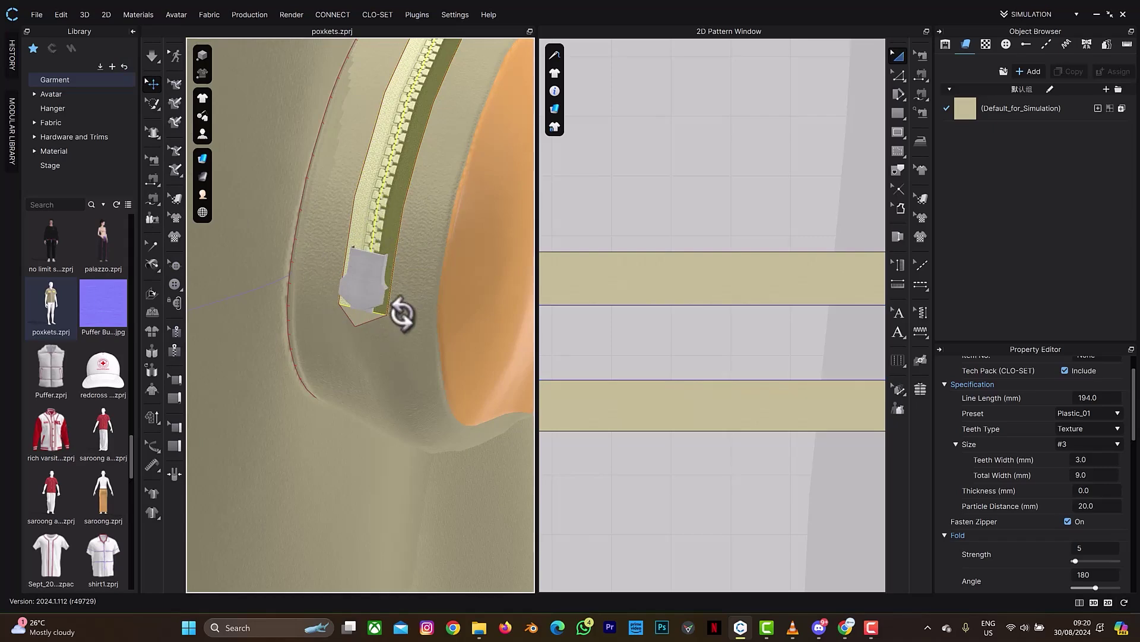
{"action": "right_click", "coordinate": [379, 270]}
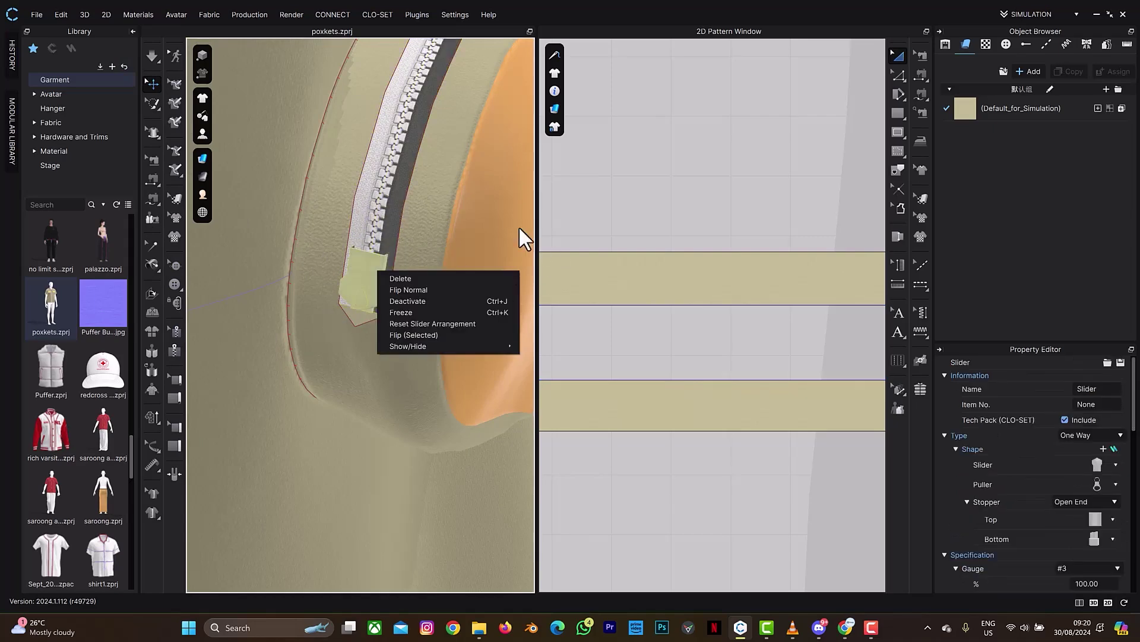
{"action": "left_click", "coordinate": [439, 289]}
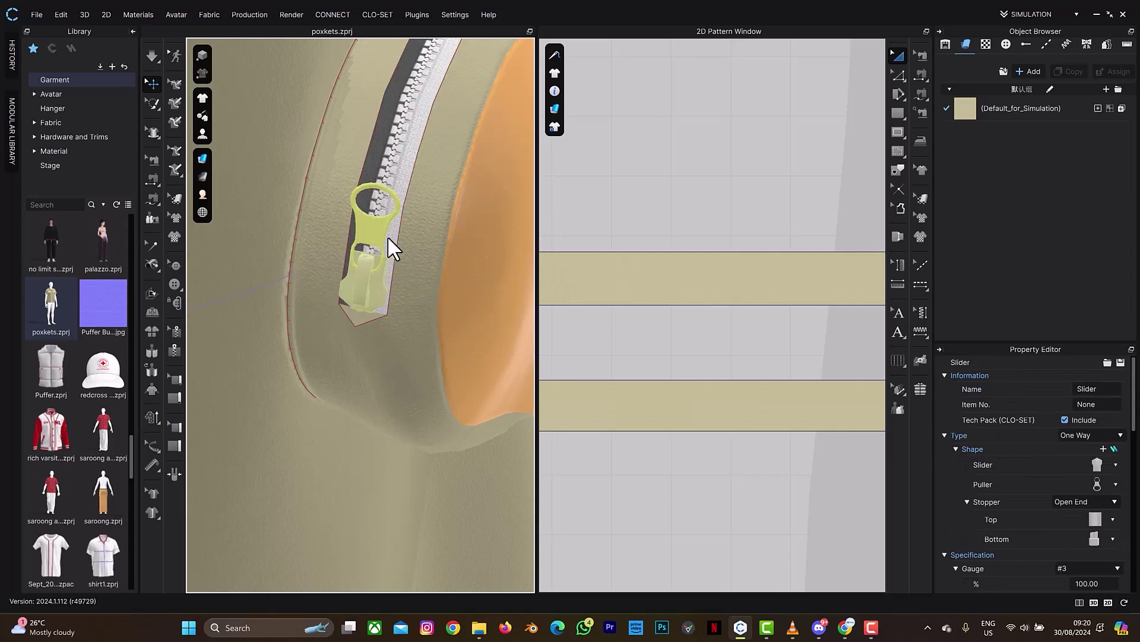
Step: Flip the normal of the dark side of the heart pocket's zipper tape
{"action": "right_click_drag", "start_coordinate": [388, 236], "coordinate": [373, 169]}
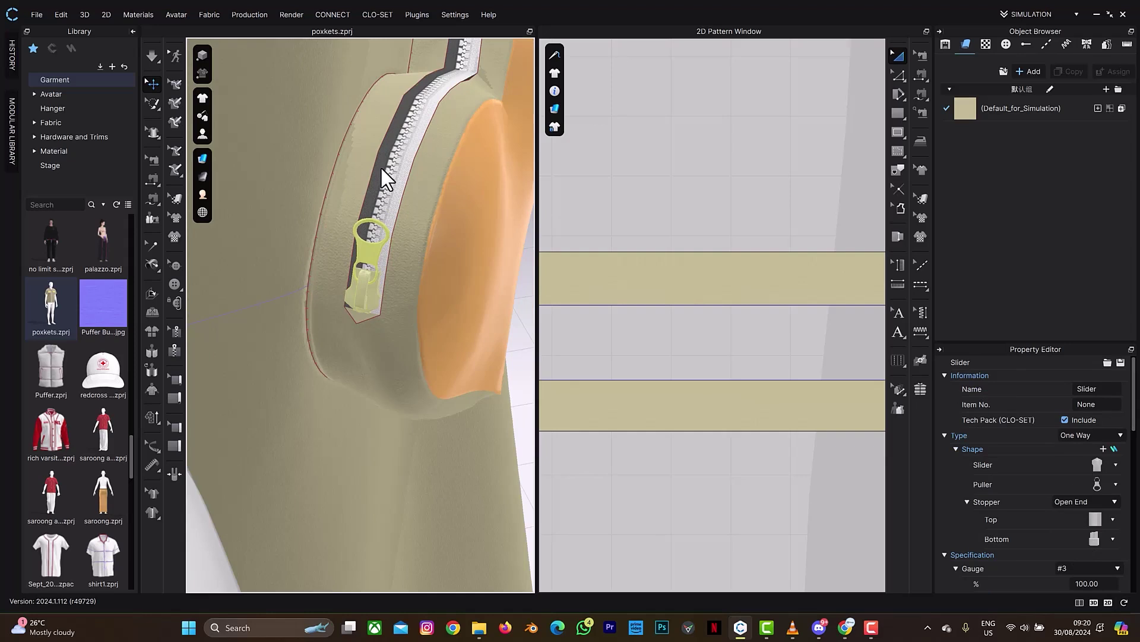
{"action": "left_click", "coordinate": [384, 177]}
{"action": "right_click", "coordinate": [380, 167]}
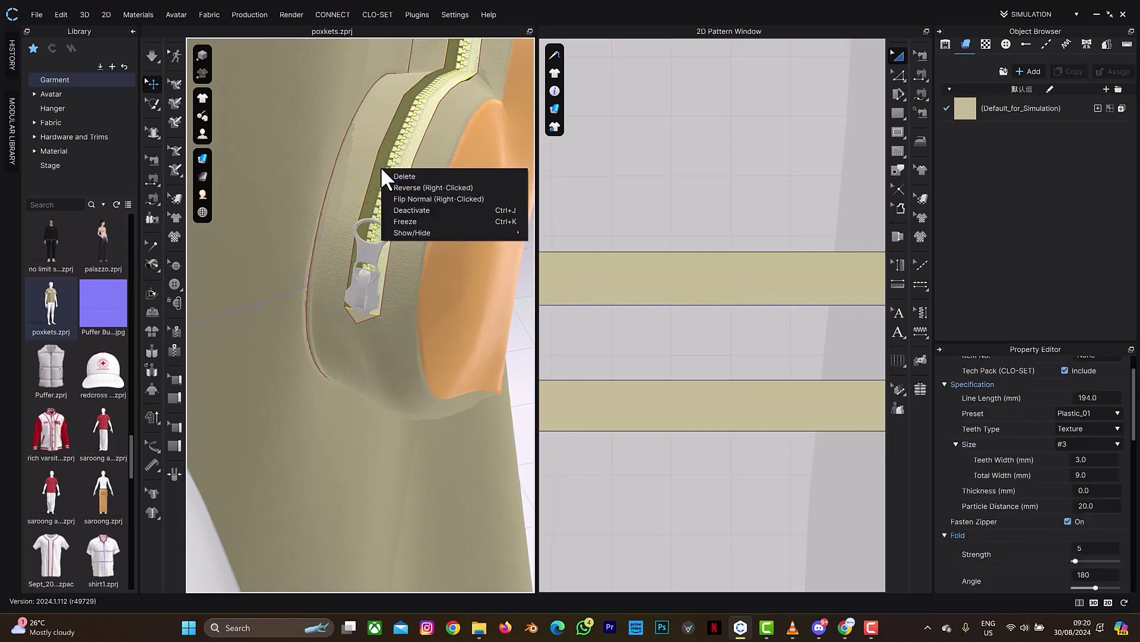
{"action": "left_click", "coordinate": [400, 198]}
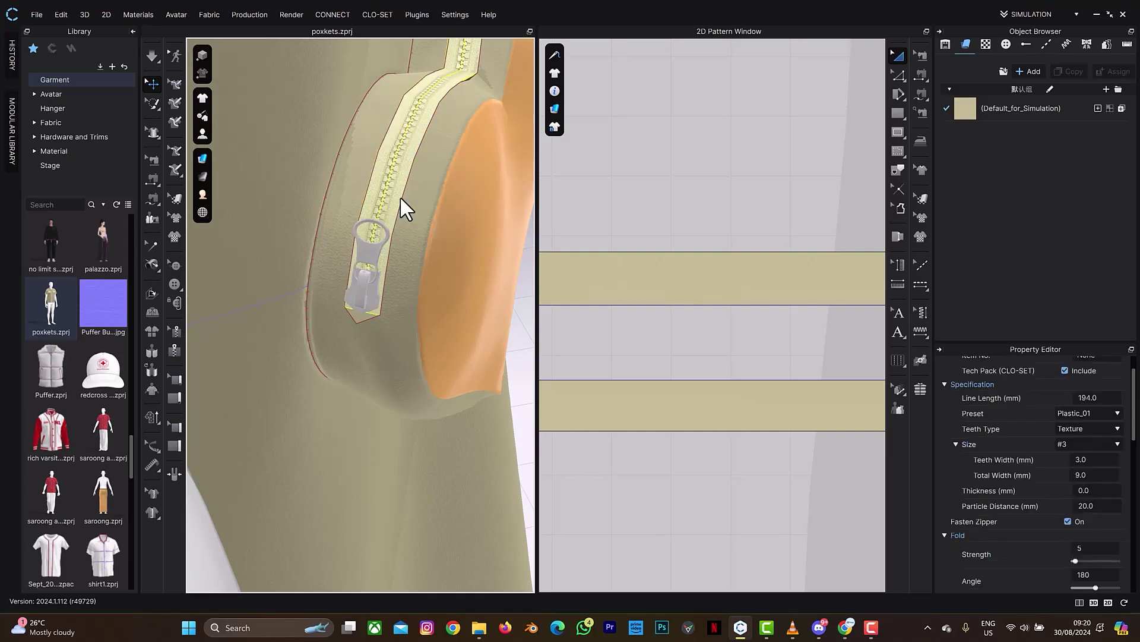
Step: Simulate the garment again and examine the zippered heart pocket up close and together with the whole shirt front
{"action": "scroll", "coordinate": [375, 217], "scroll_direction": "down", "scroll_amount": 5}
{"action": "right_click_drag", "start_coordinate": [374, 217], "coordinate": [404, 165]}
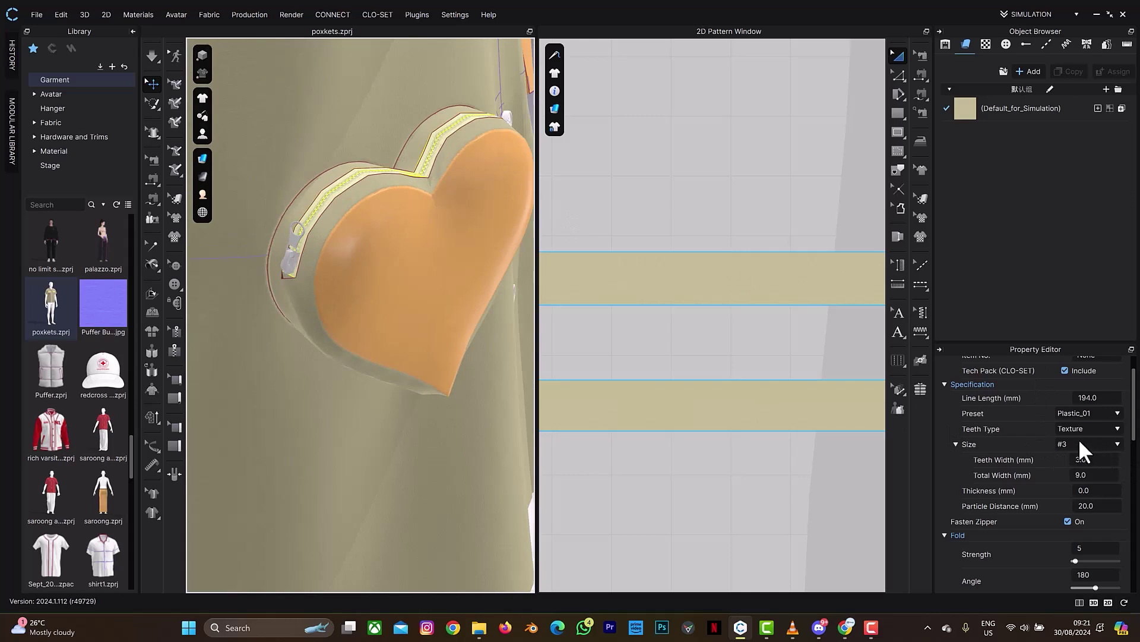
{"action": "scroll", "coordinate": [624, 341], "scroll_direction": "down", "scroll_amount": 6}
{"action": "middle_click_drag", "start_coordinate": [678, 345], "coordinate": [891, 335]}
{"action": "key", "text": "space"}
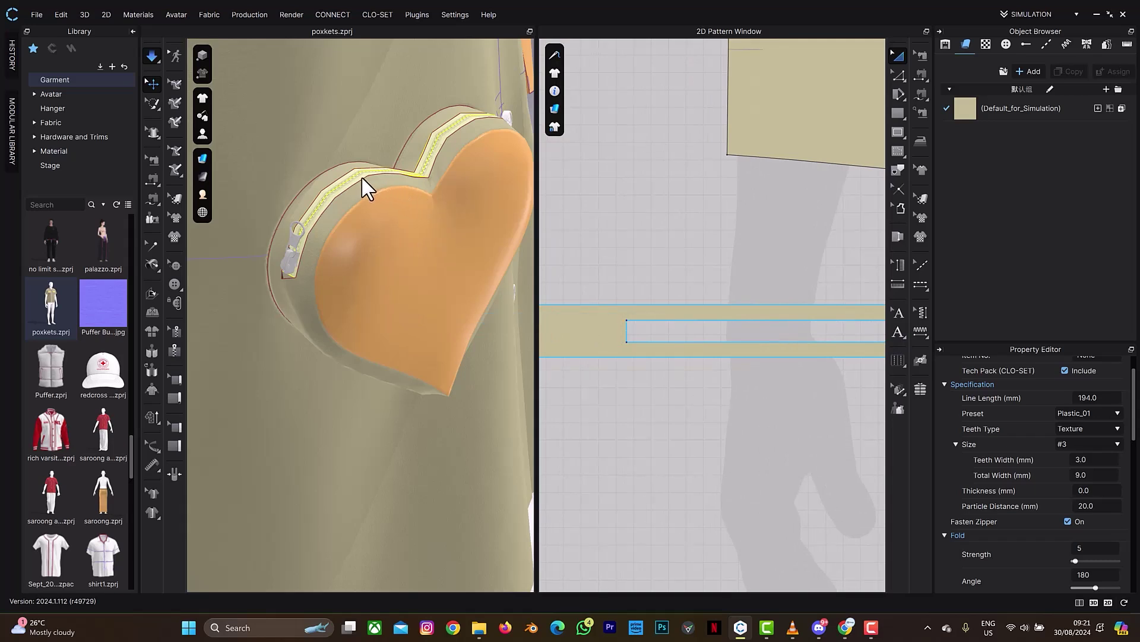
{"action": "right_click_drag", "start_coordinate": [366, 187], "coordinate": [456, 241]}
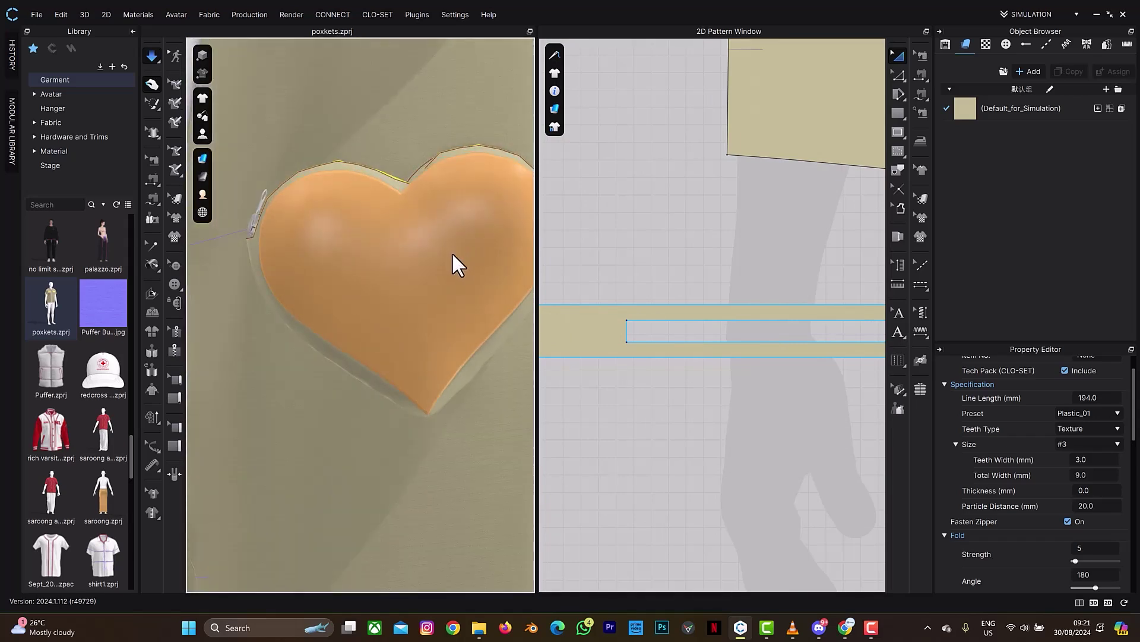
{"action": "scroll", "coordinate": [455, 252], "scroll_direction": "down", "scroll_amount": 10}
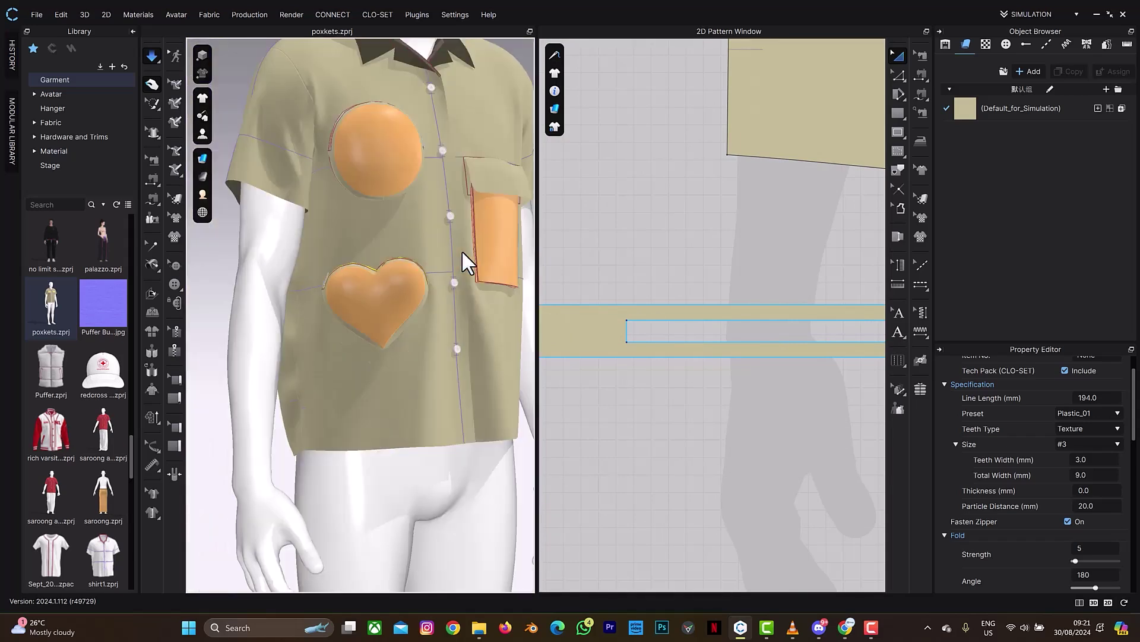
{"action": "scroll", "coordinate": [462, 250], "scroll_direction": "down", "scroll_amount": 4}
{"action": "right_click_drag", "start_coordinate": [453, 244], "coordinate": [458, 301]}
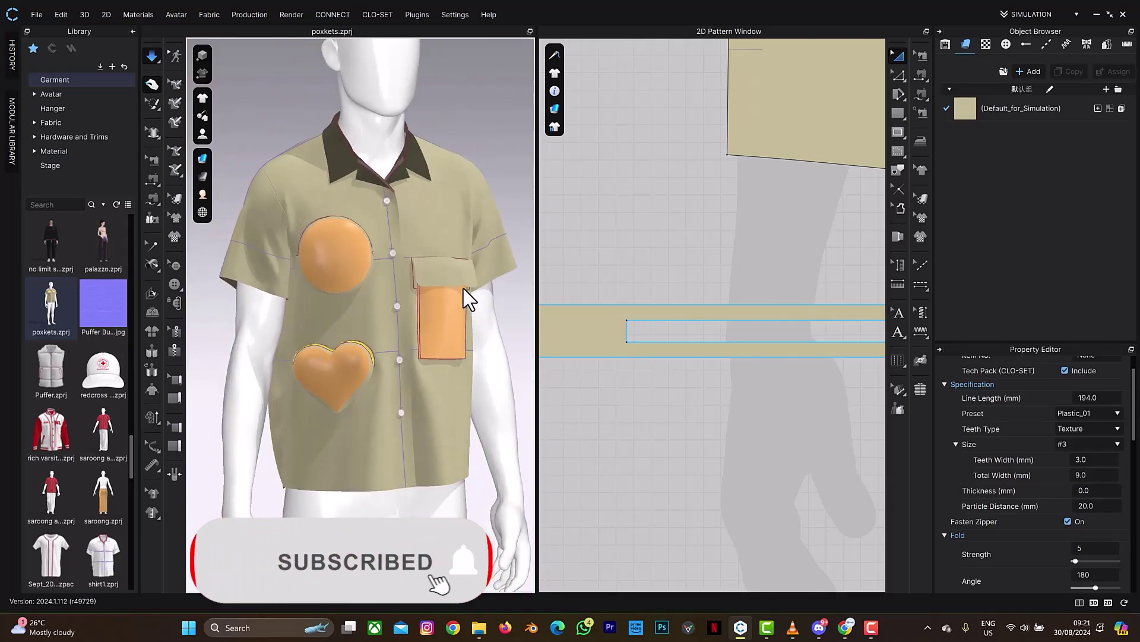